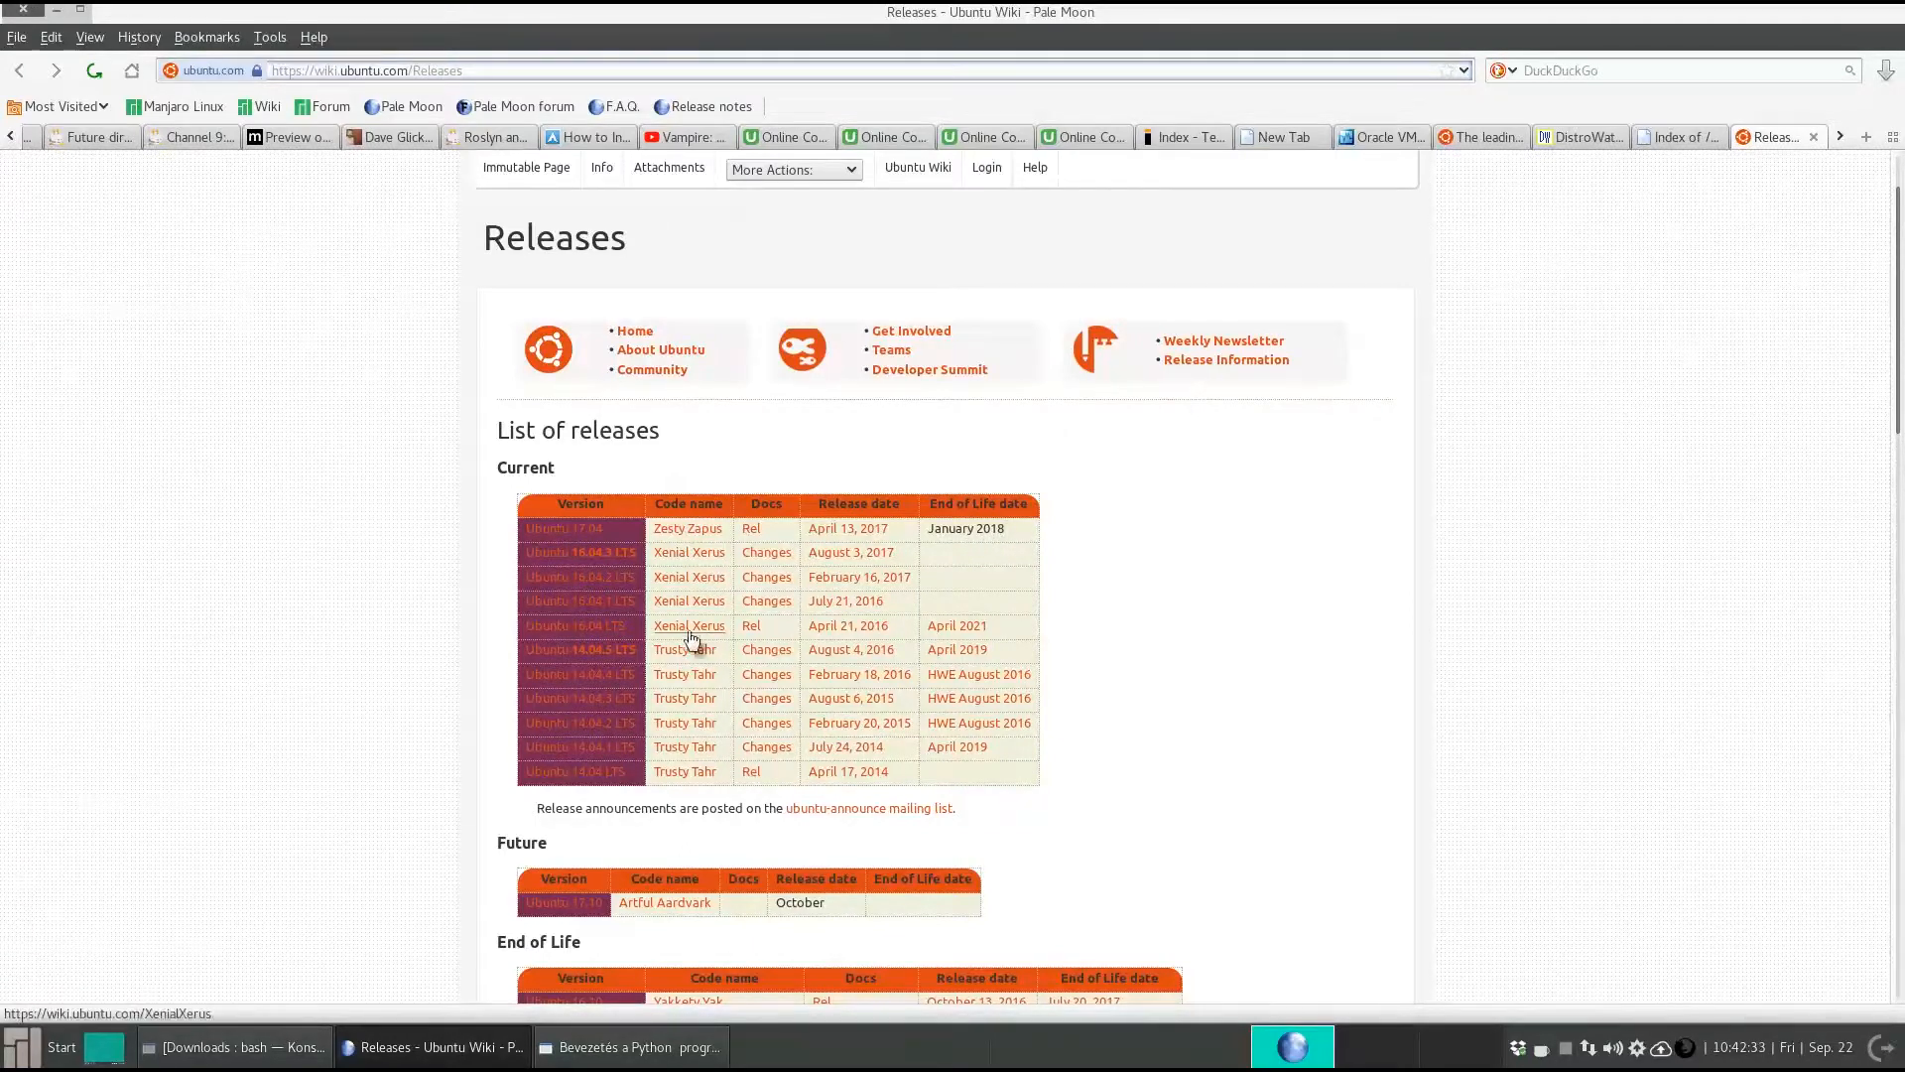
- Highlight the Ubuntu 16.04 LTS entry in the releases table and switch to Okular's guest / host slide
{"action": "left_click_drag", "start_coordinate": [628, 625], "coordinate": [520, 635]}
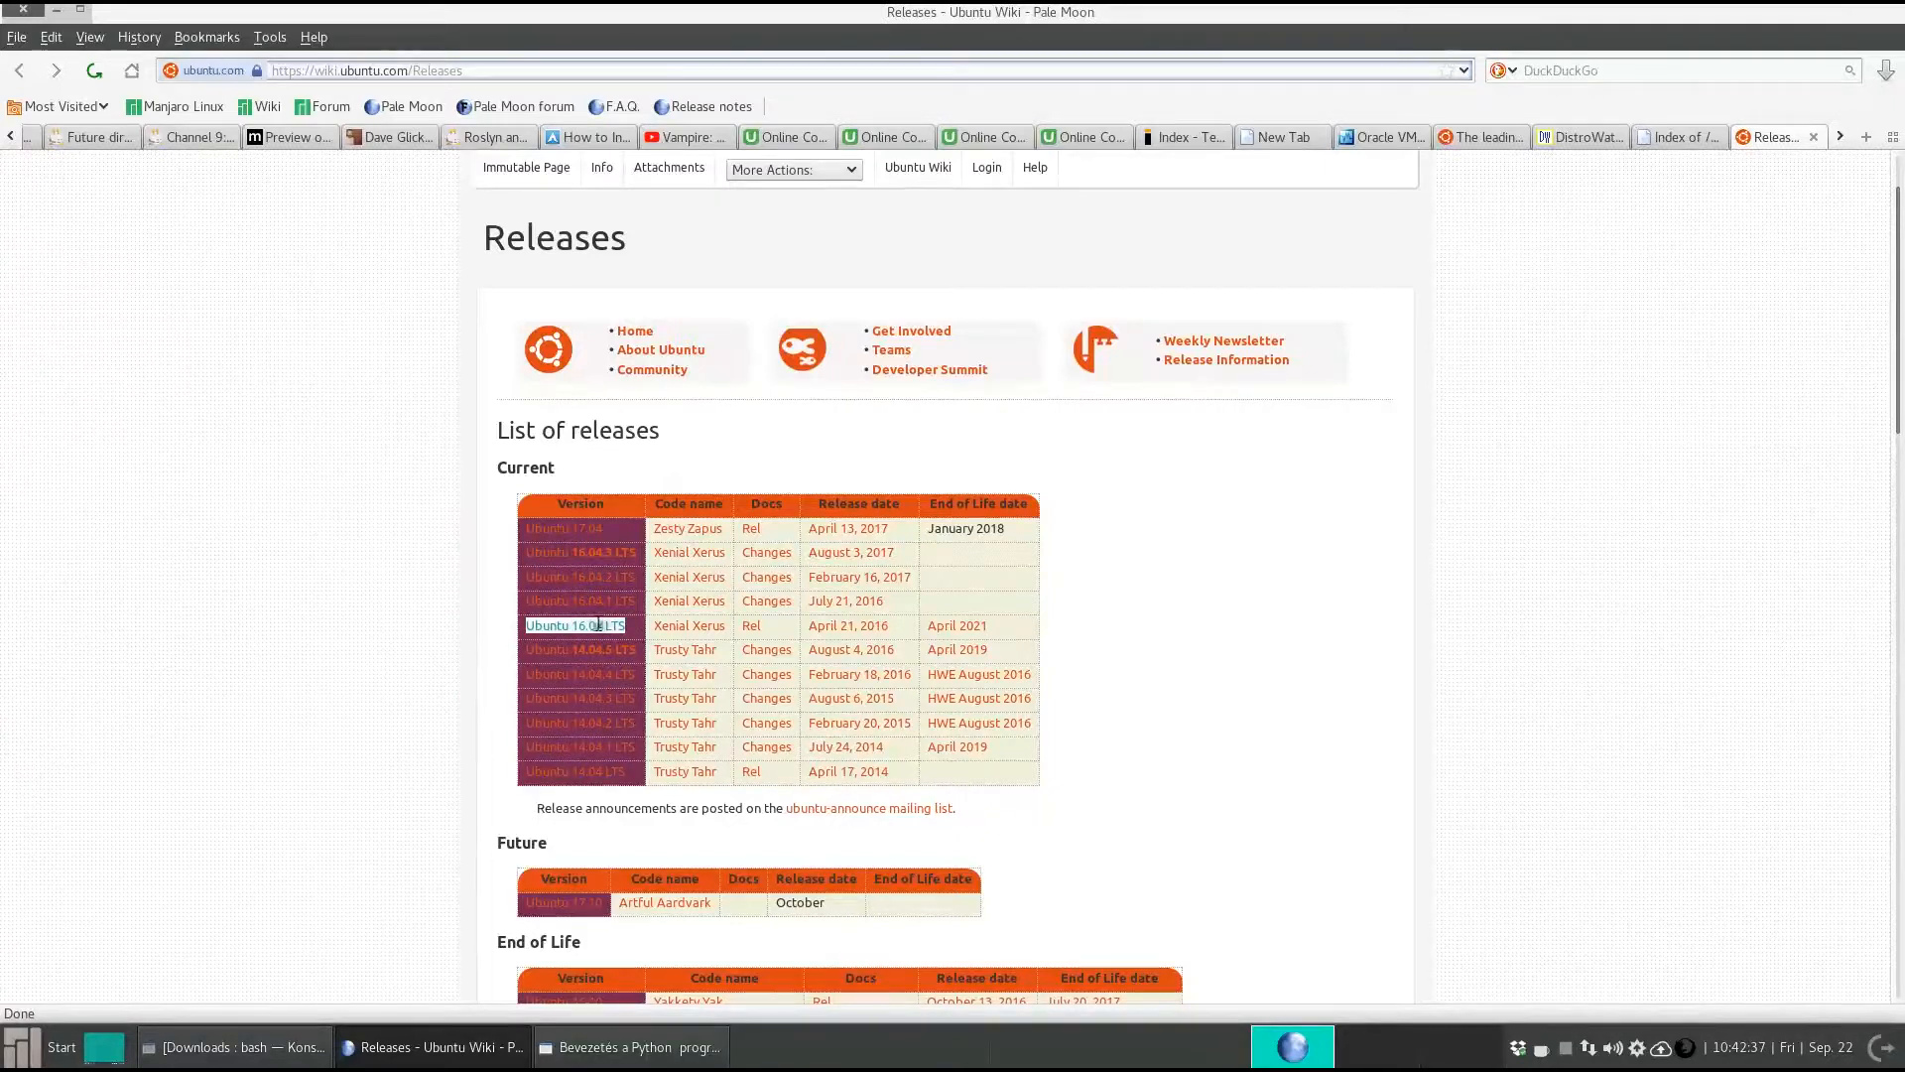
{"action": "left_click", "coordinate": [1249, 635]}
{"action": "left_click", "coordinate": [630, 1047]}
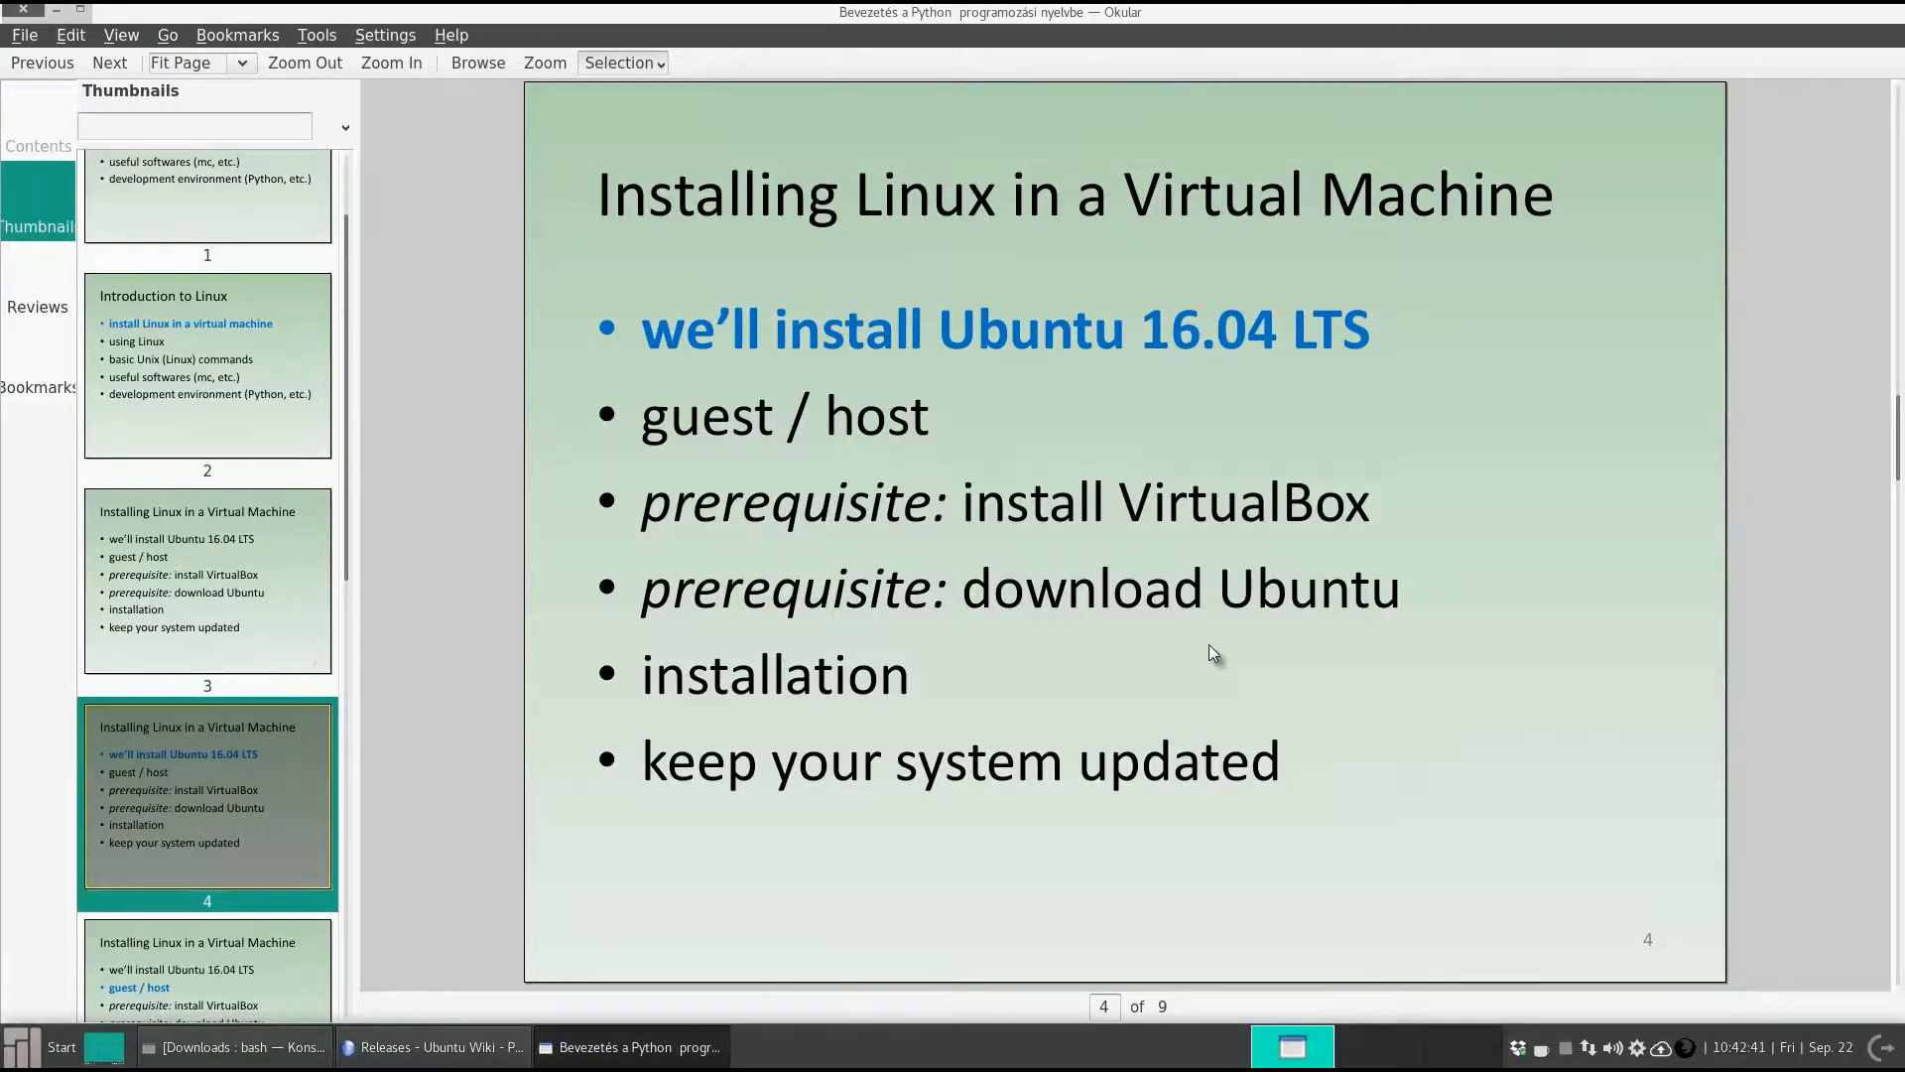
{"action": "key", "text": "Page_Down"}
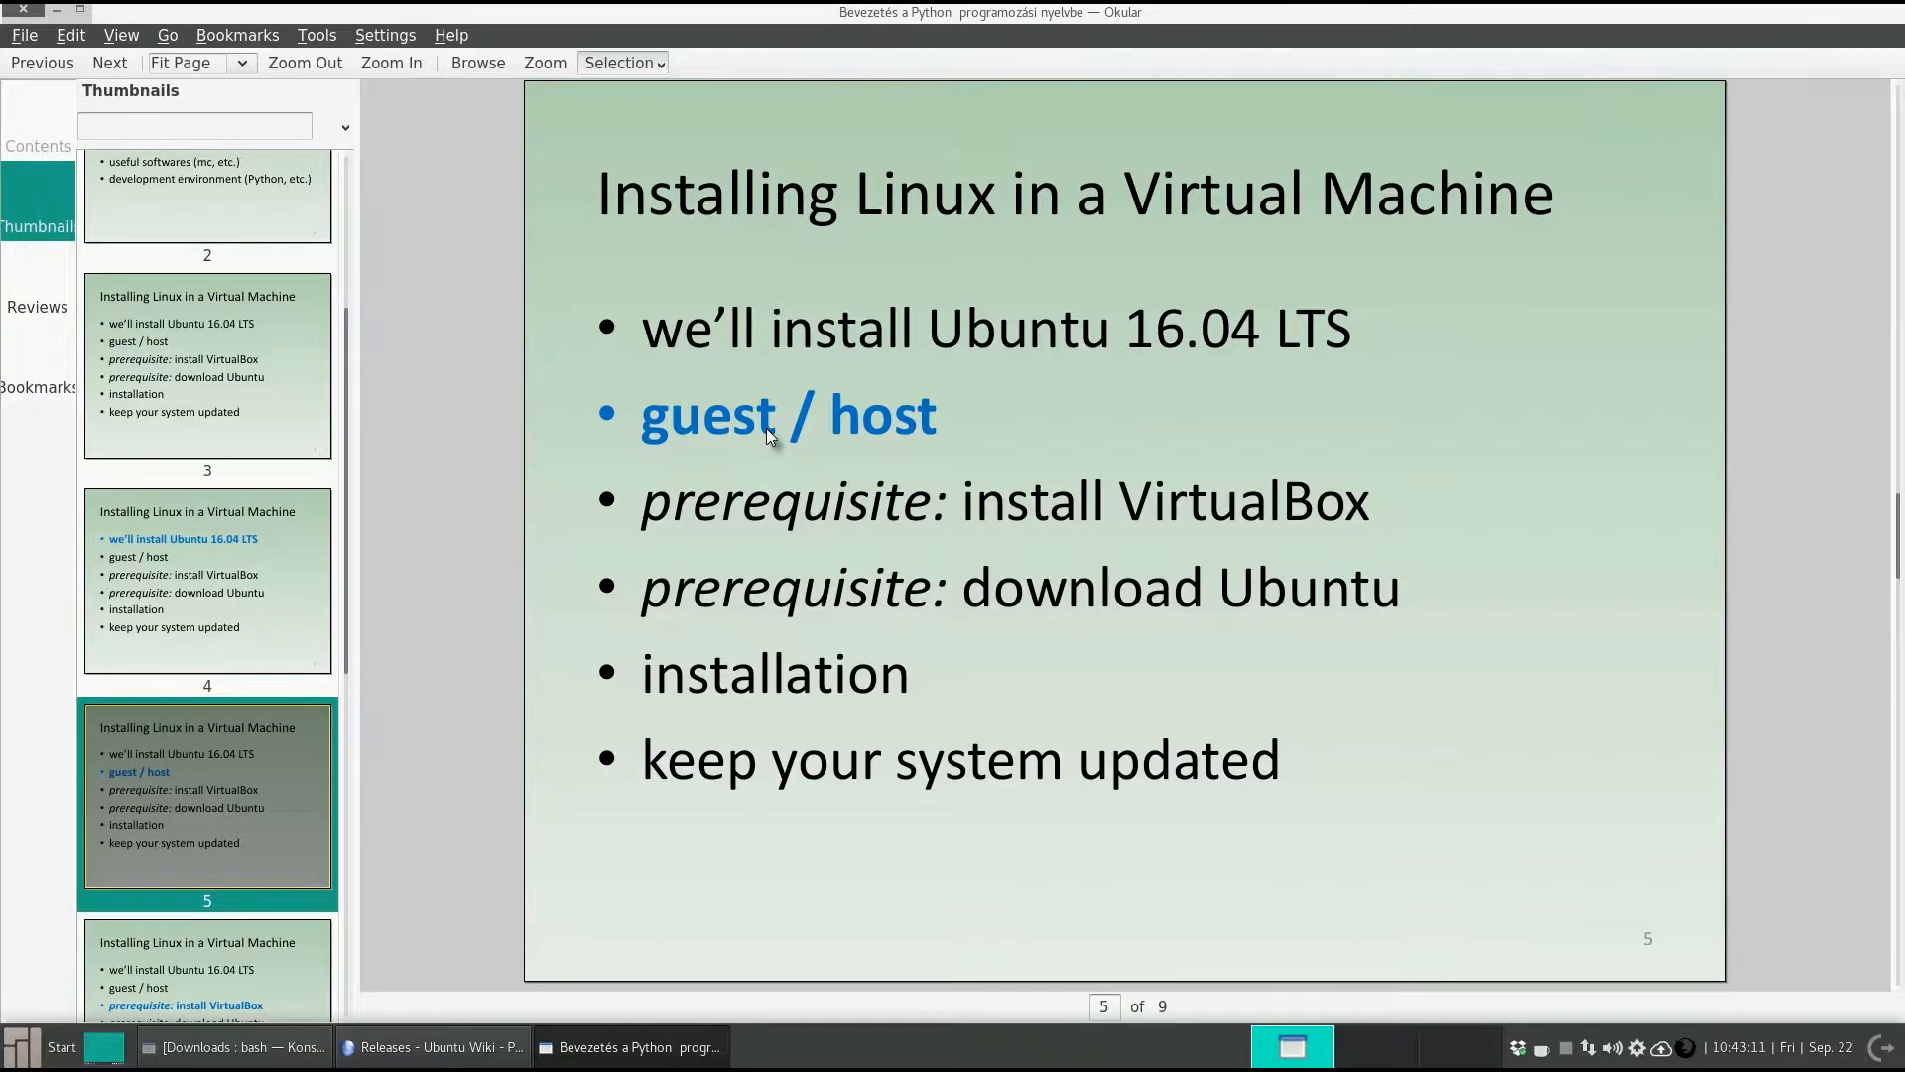
- Show the host desktop briefly and advance the Okular presentation to the install VirtualBox slide
{"action": "left_click", "coordinate": [108, 1048]}
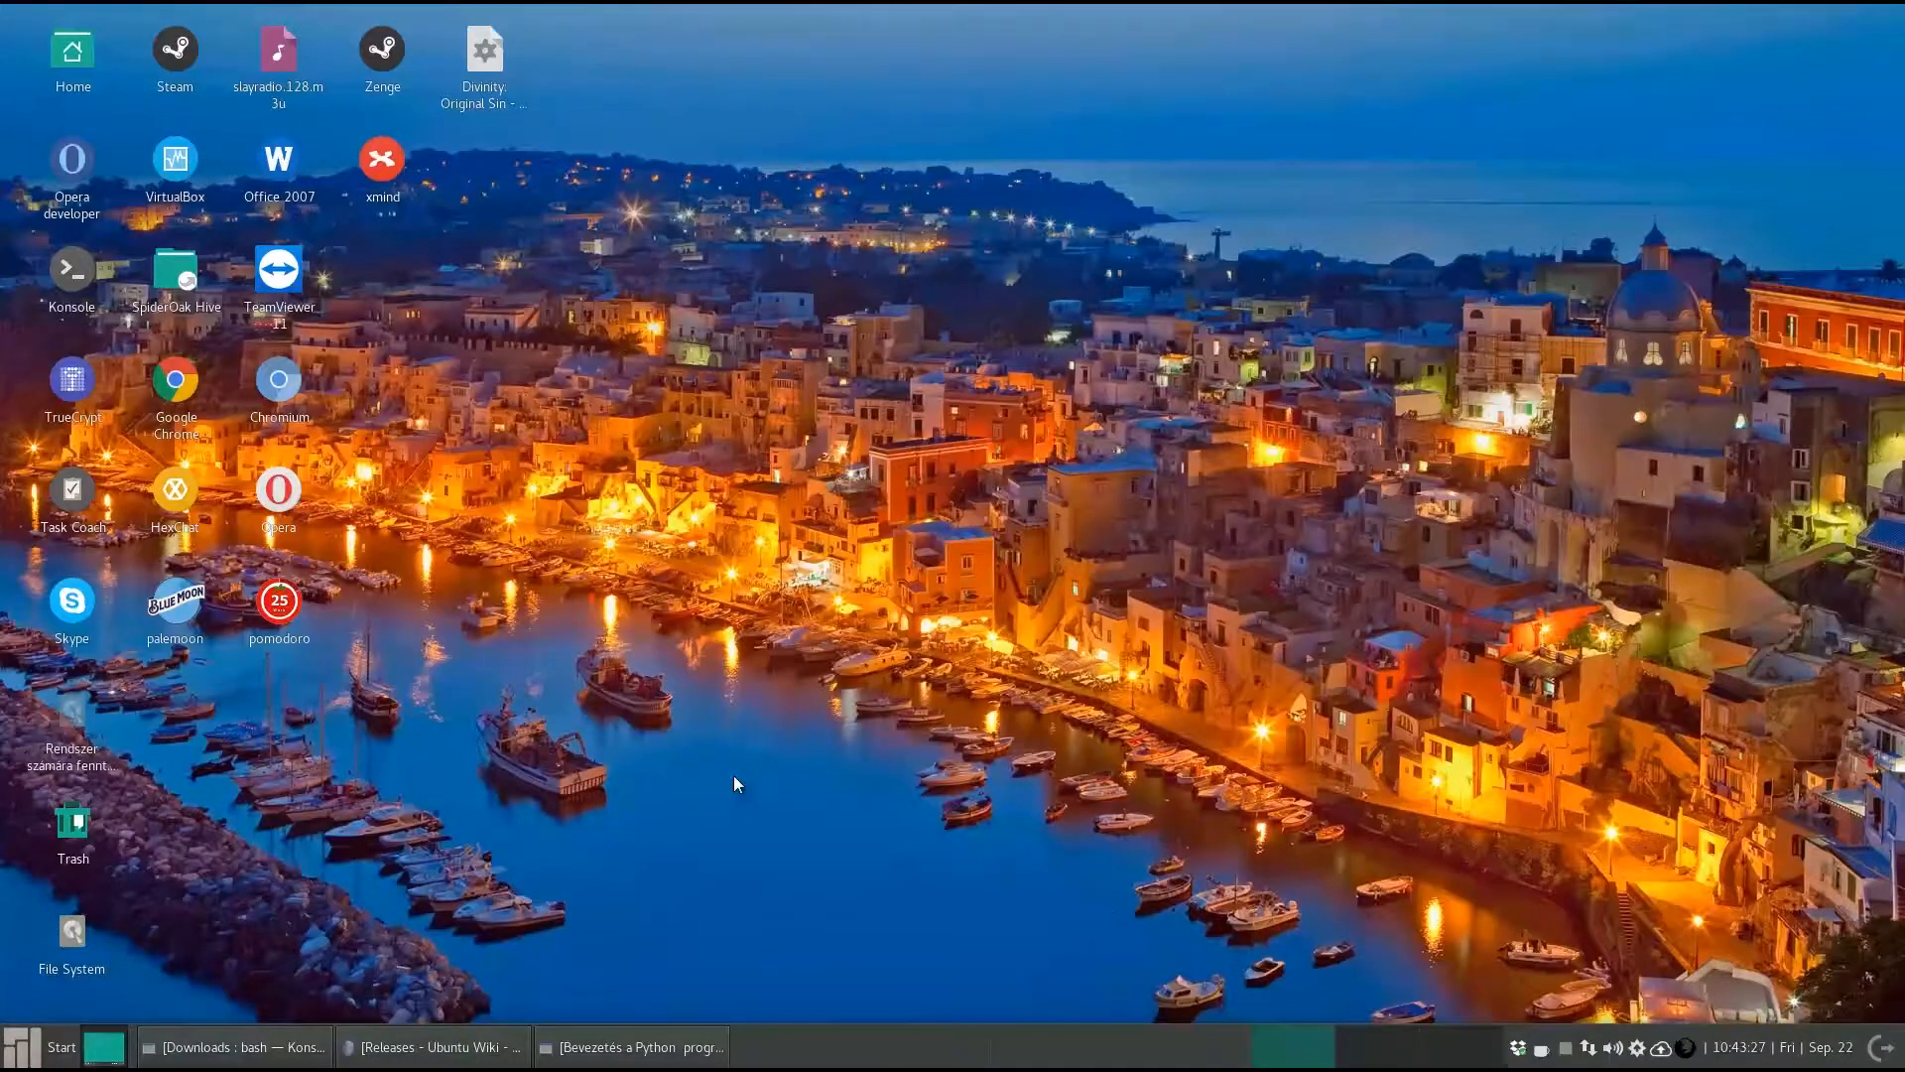
{"action": "left_click", "coordinate": [631, 1047]}
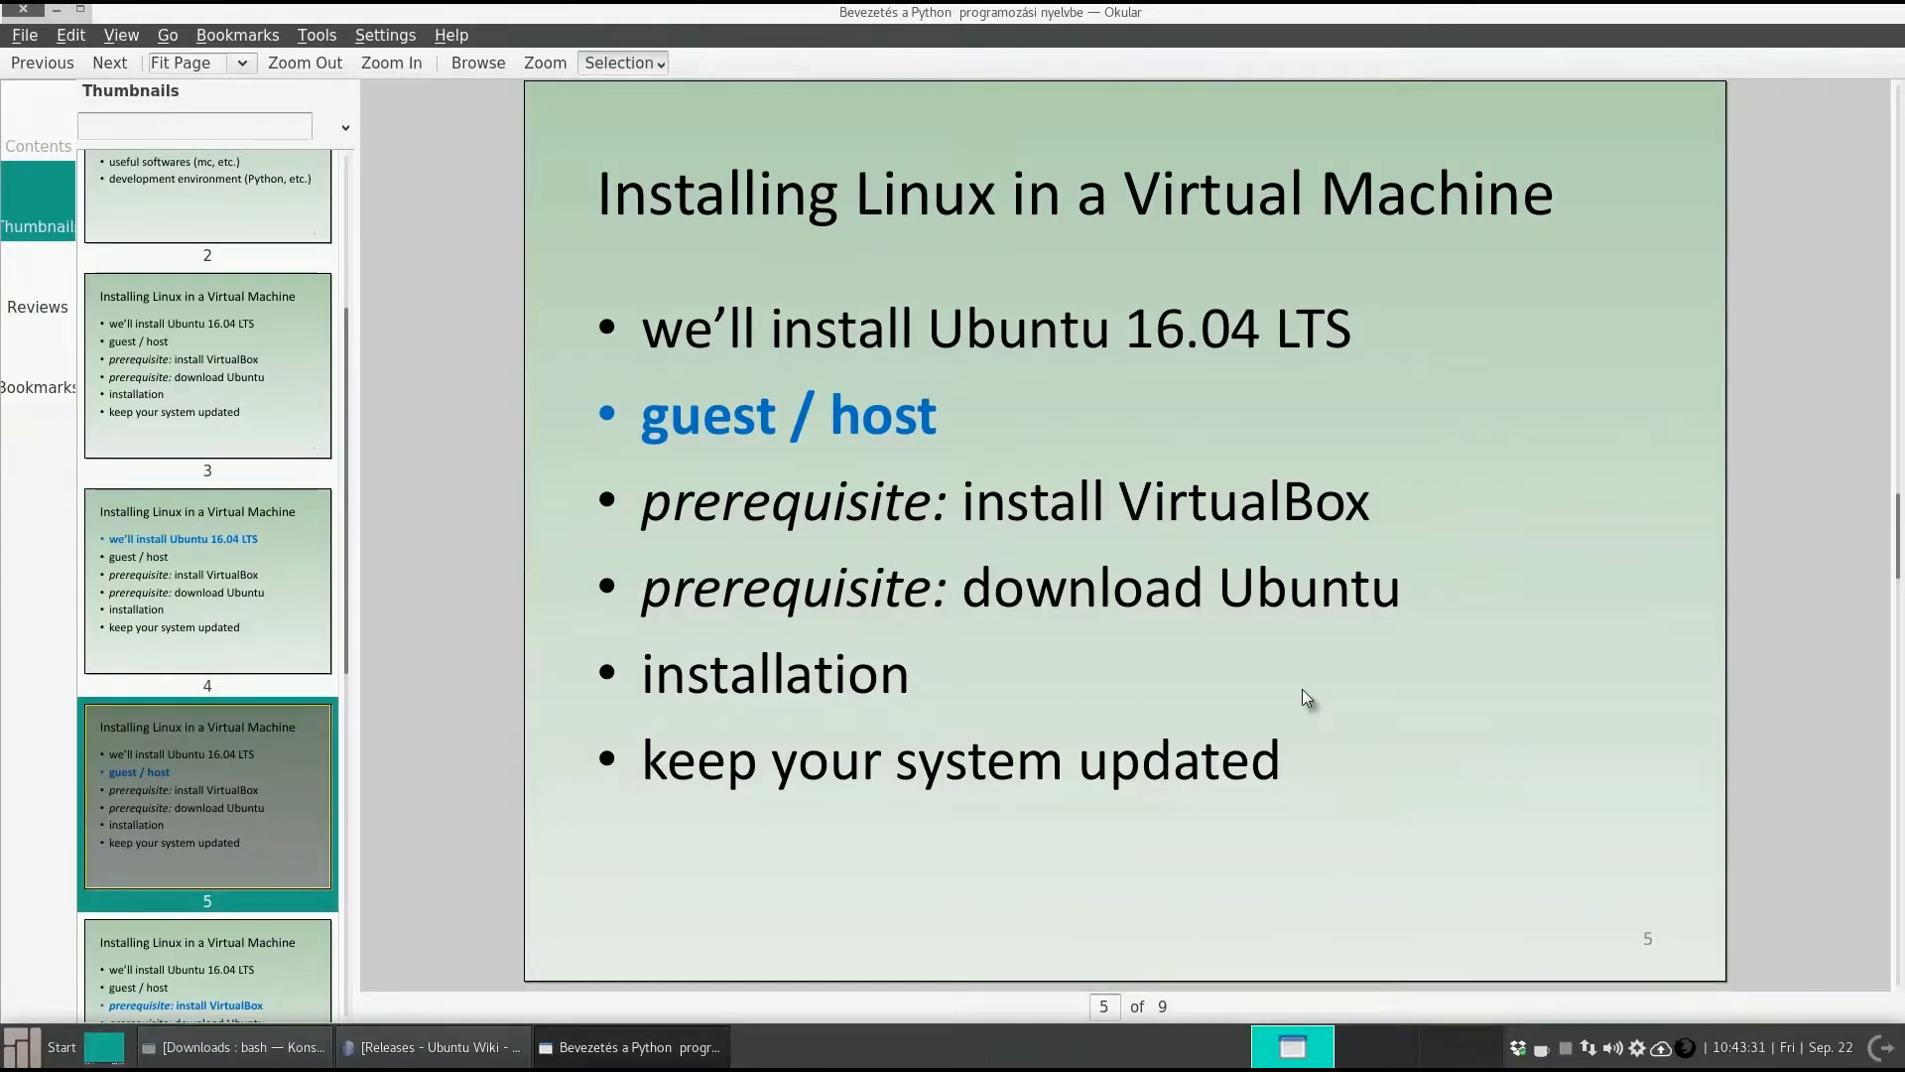
{"action": "key", "text": "Page_Down"}
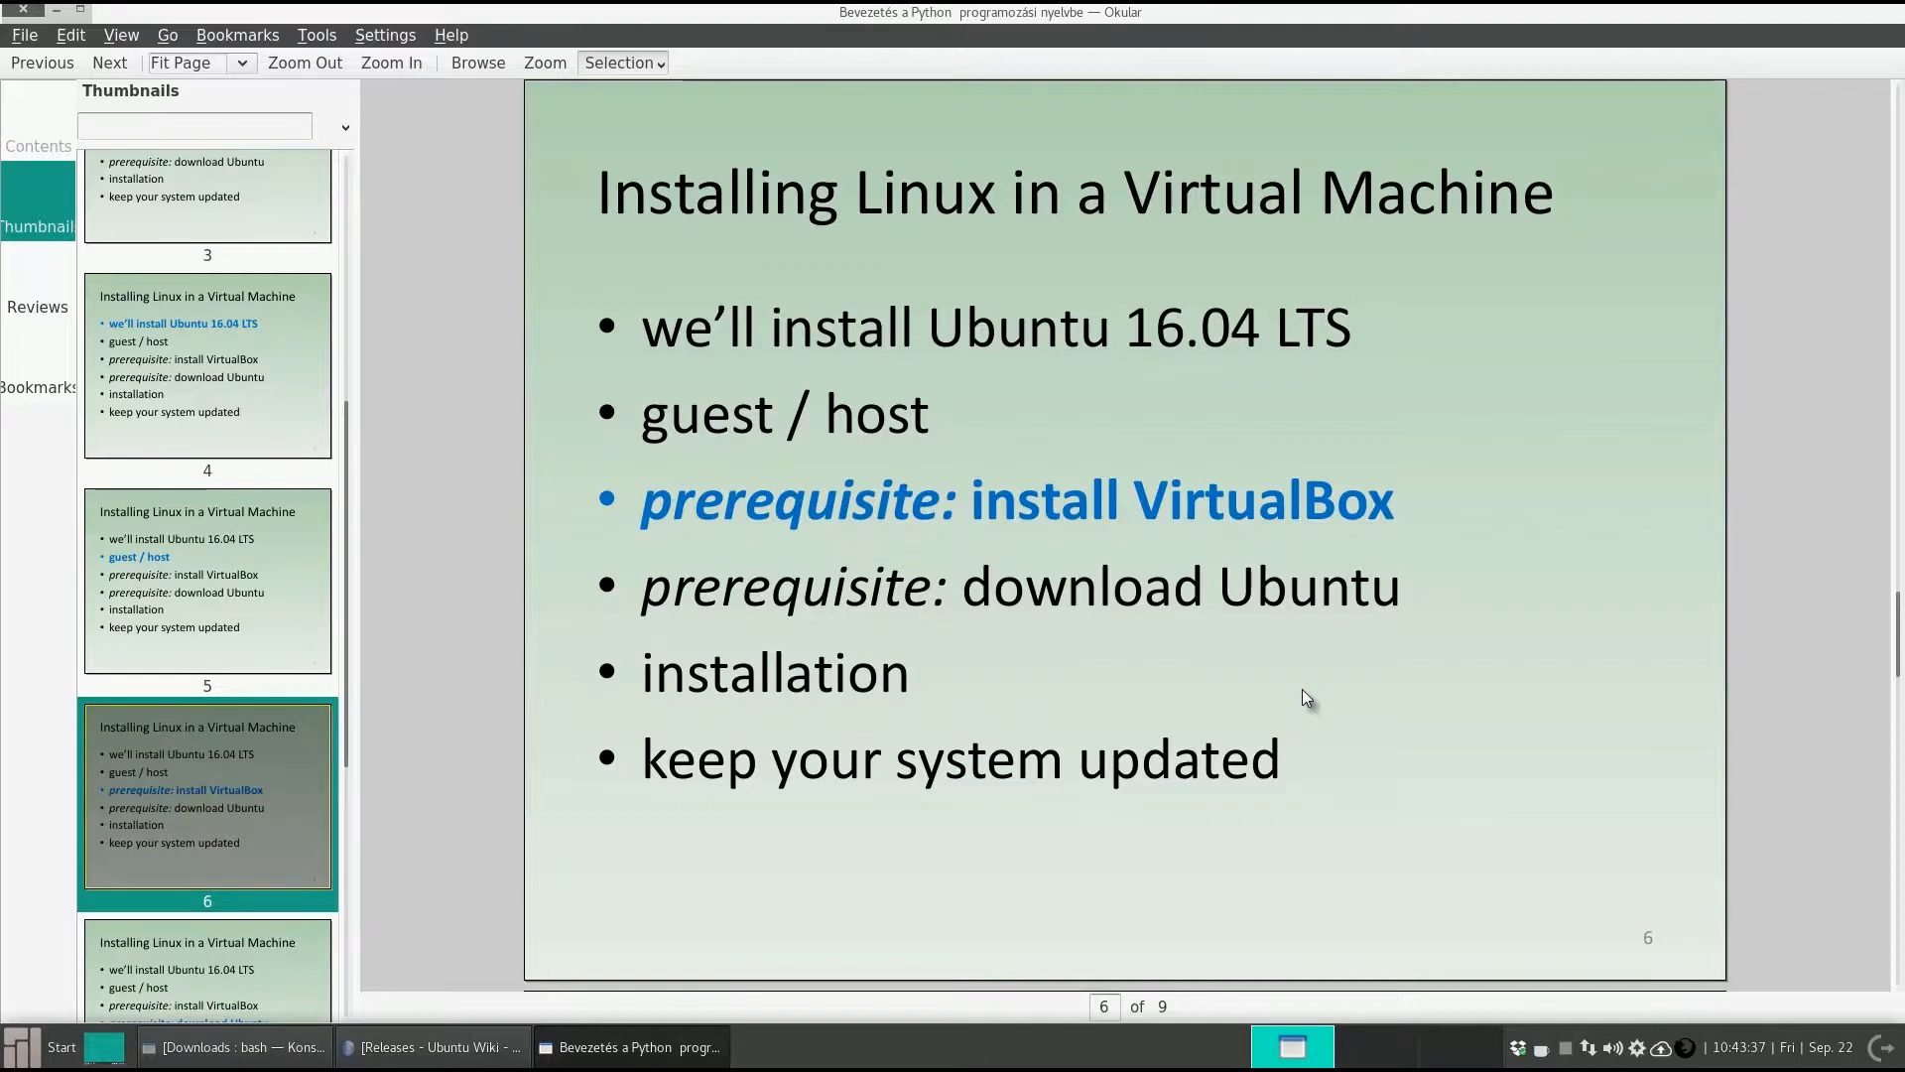
- Switch to Pale Moon and examine the virtualization description on the VirtualBox homepage
{"action": "left_click", "coordinate": [432, 1047]}
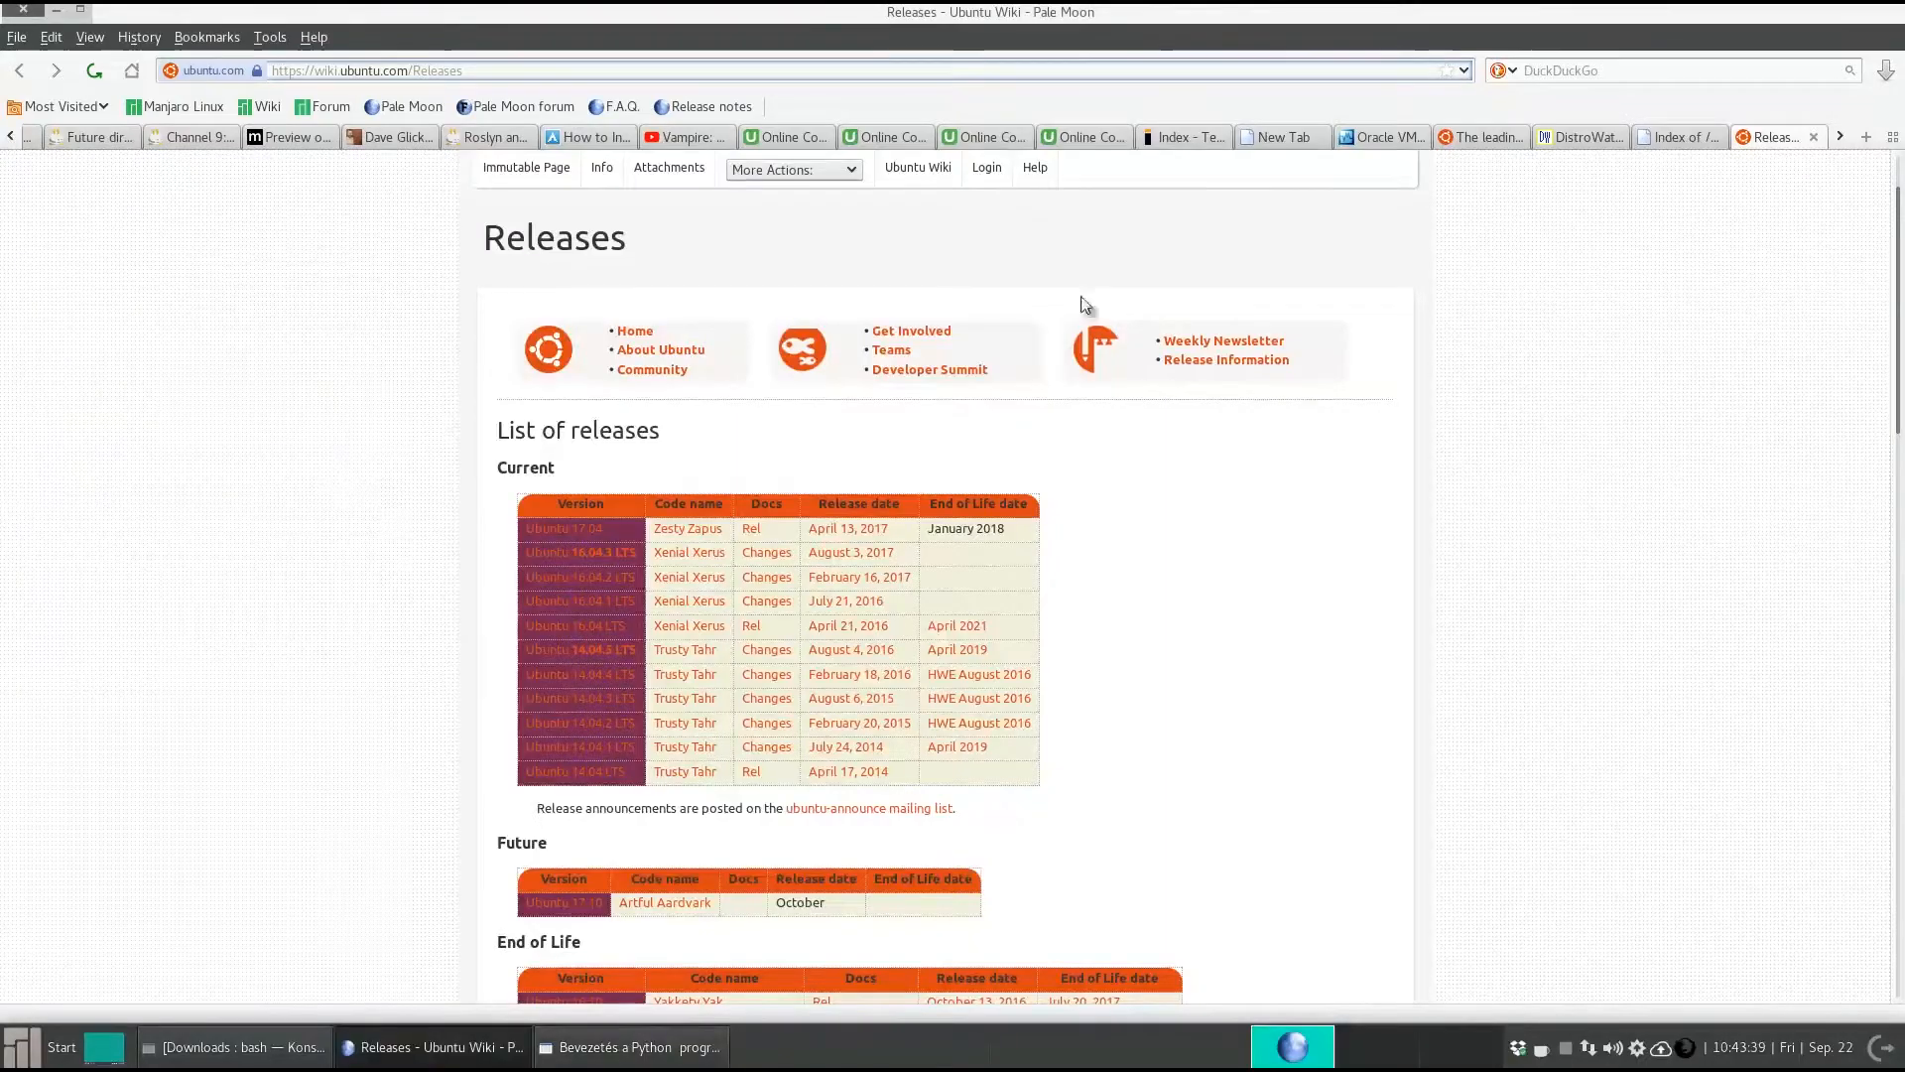
{"action": "left_click", "coordinate": [1384, 145]}
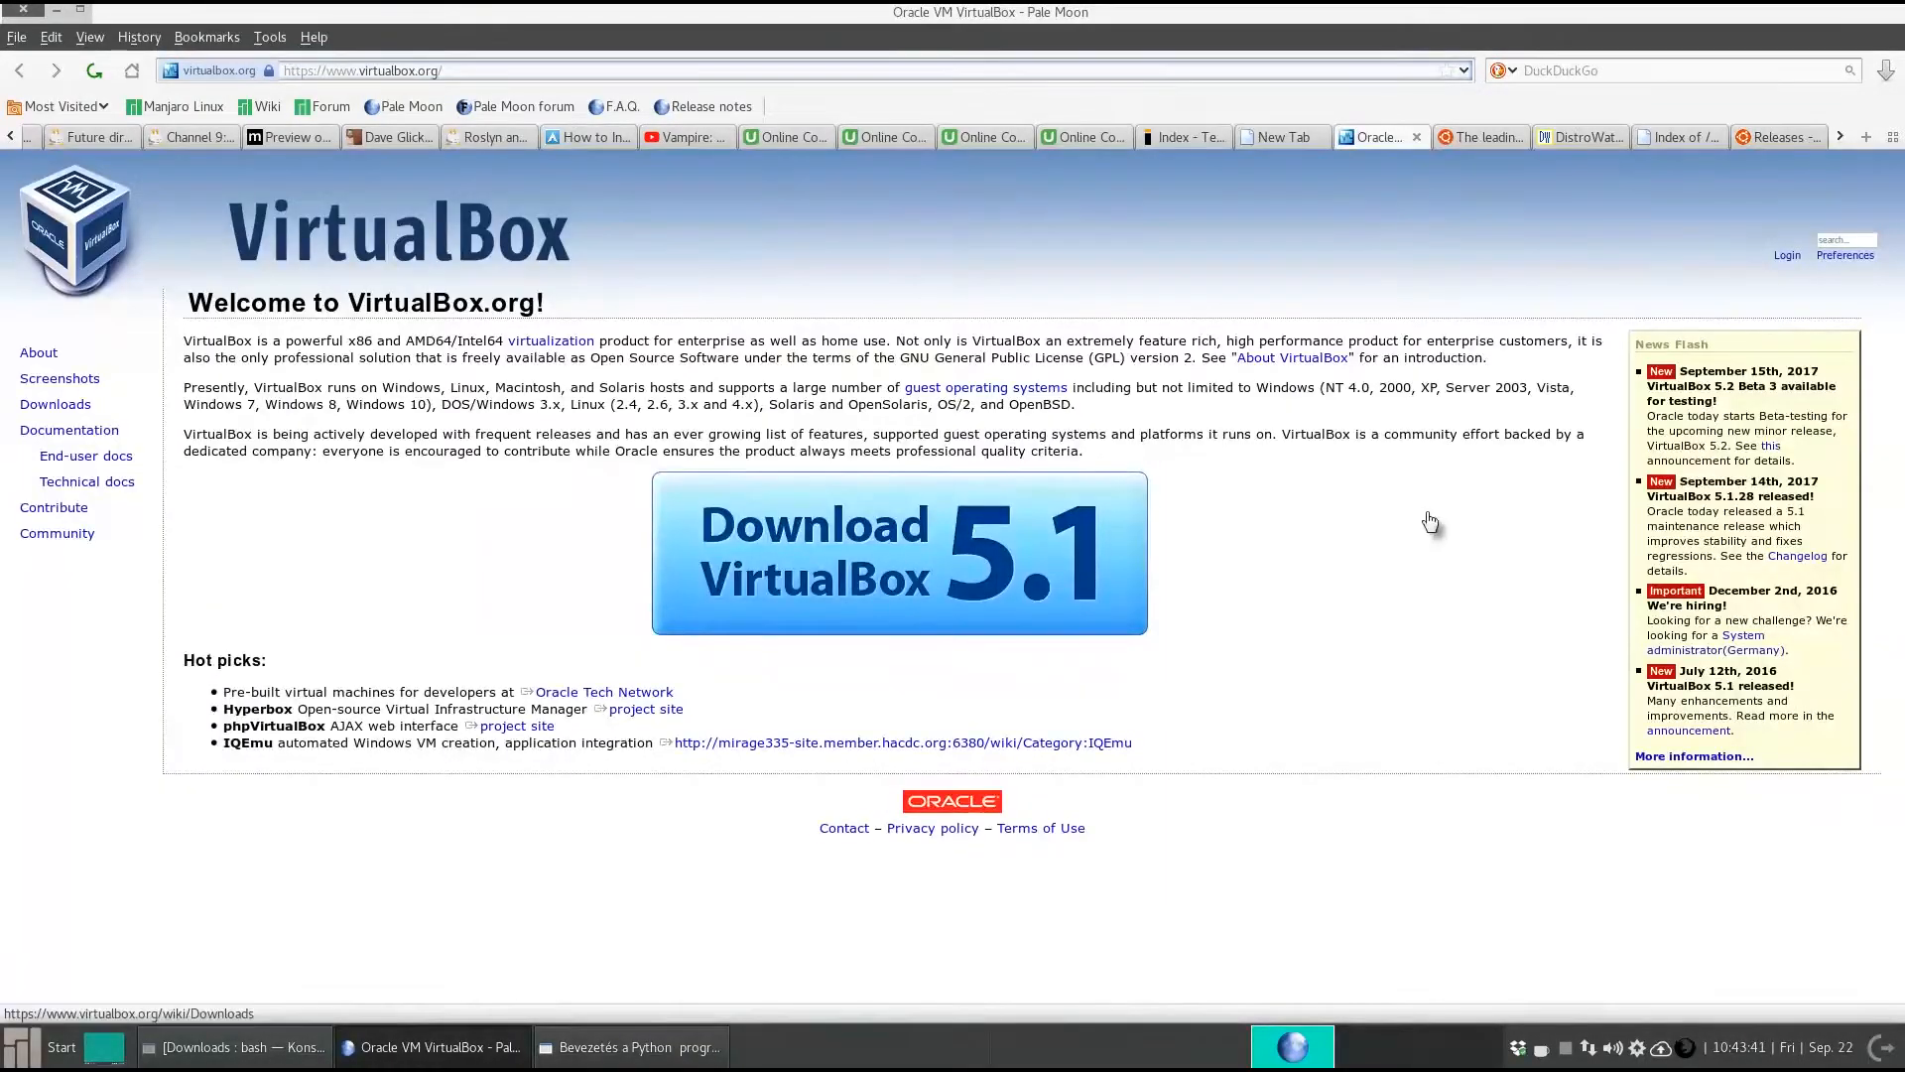
{"action": "double_click", "coordinate": [554, 338]}
{"action": "left_click", "coordinate": [404, 507]}
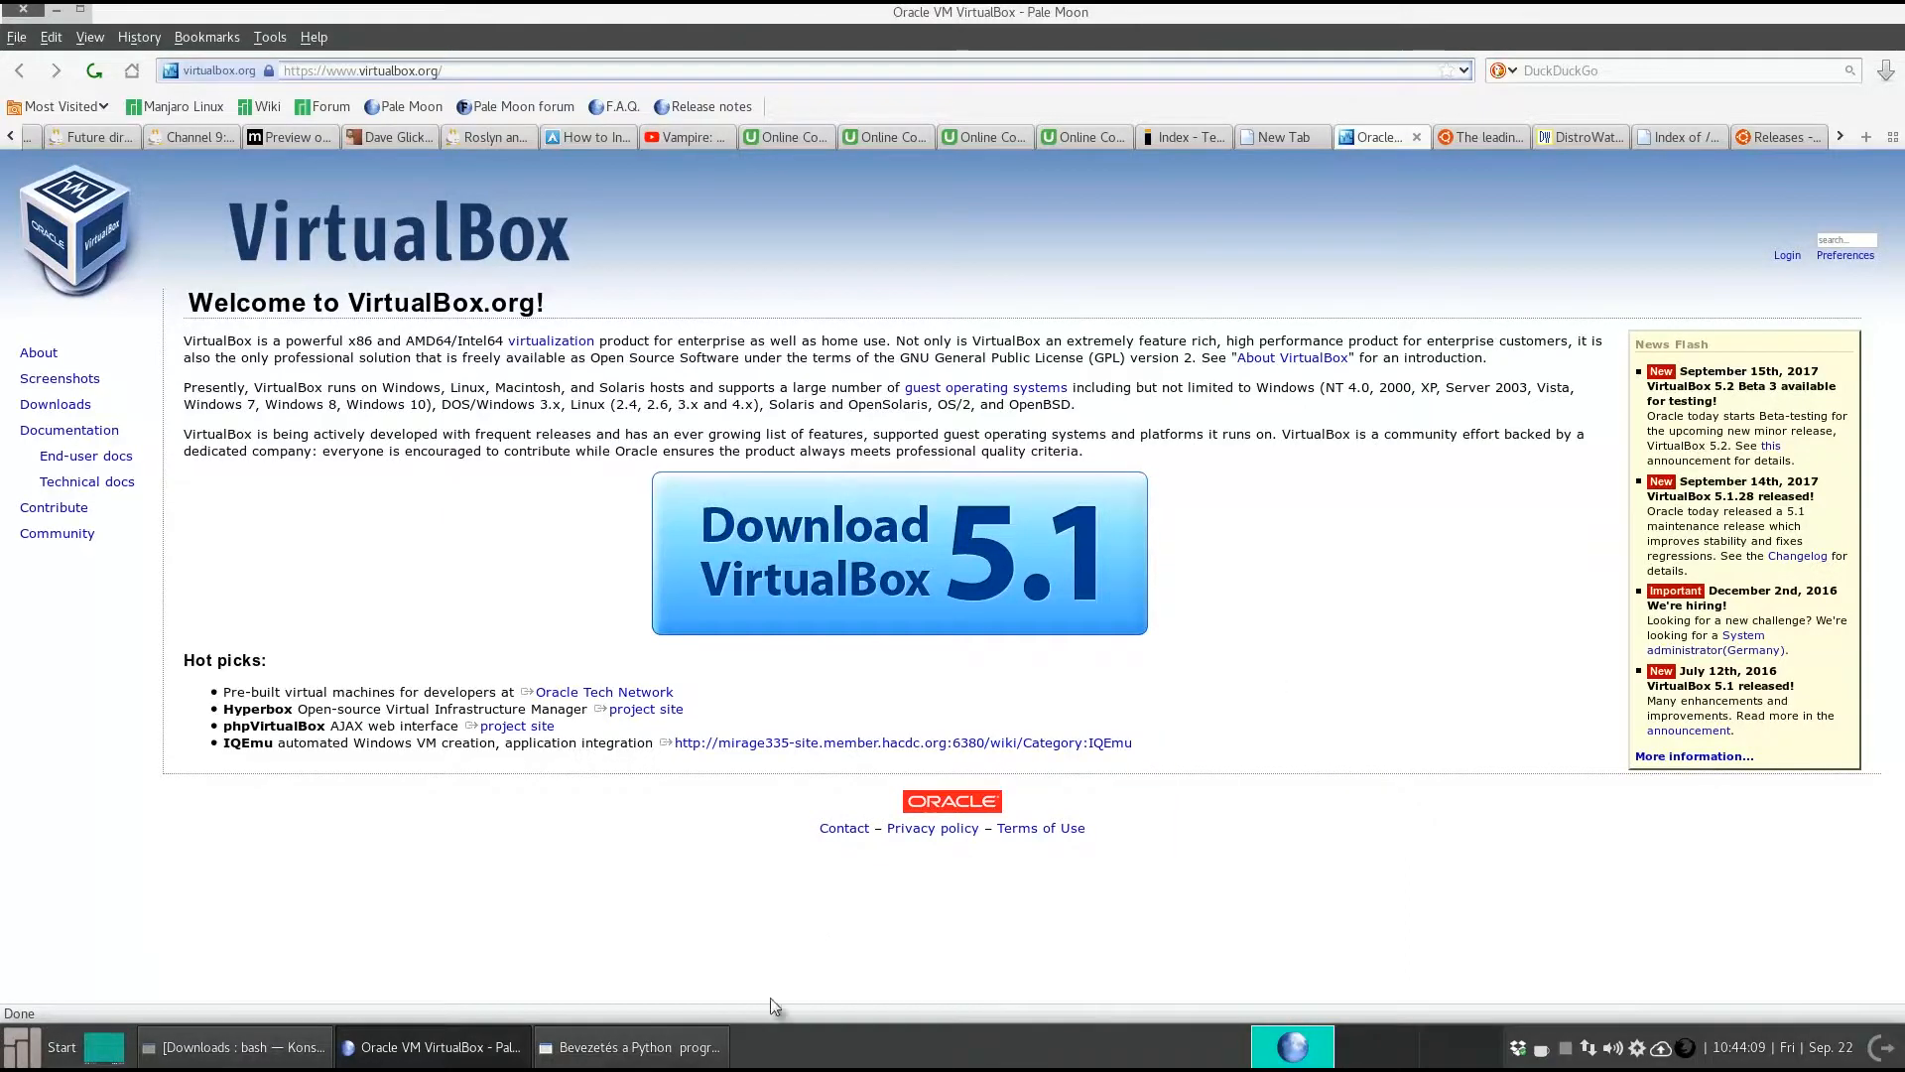
- Show the desktop and launch VirtualBox to bring up its manager window
{"action": "left_click", "coordinate": [466, 1048]}
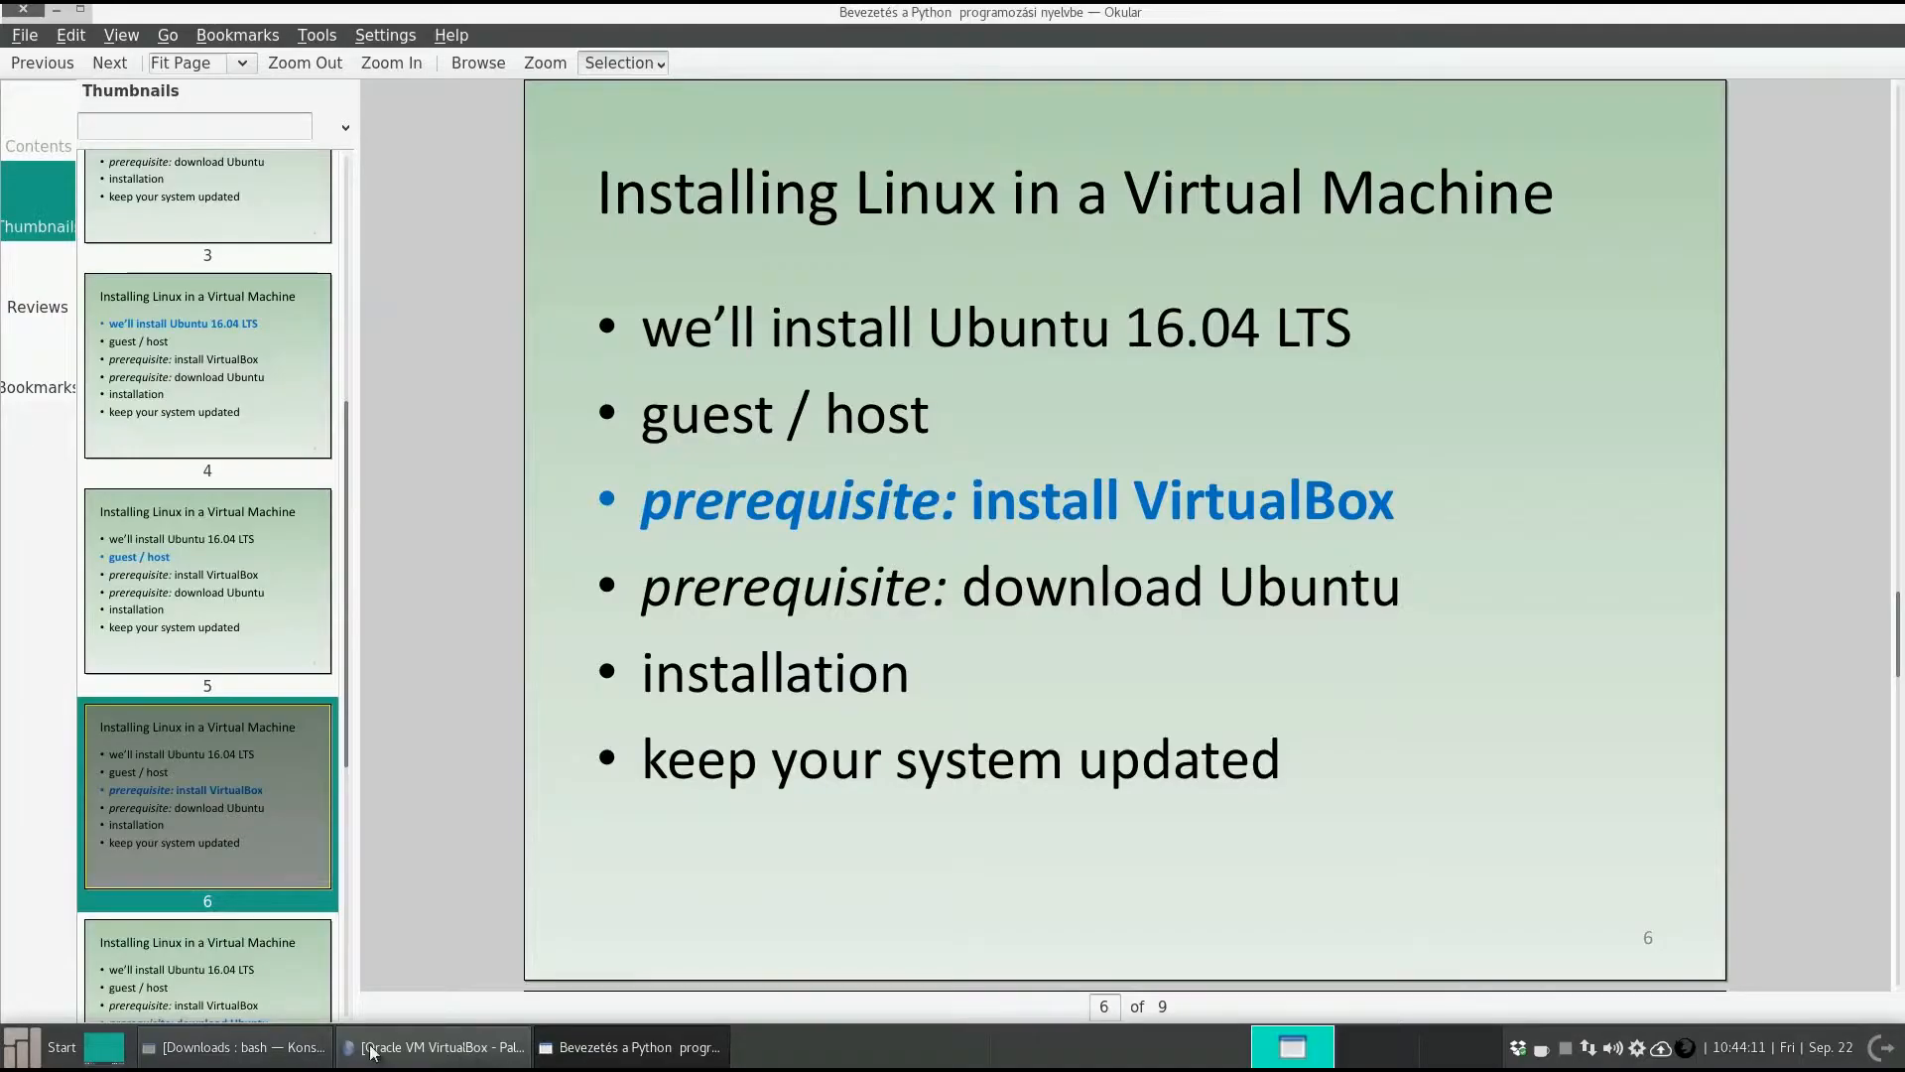
{"action": "left_click", "coordinate": [233, 1048]}
{"action": "left_click", "coordinate": [104, 1047]}
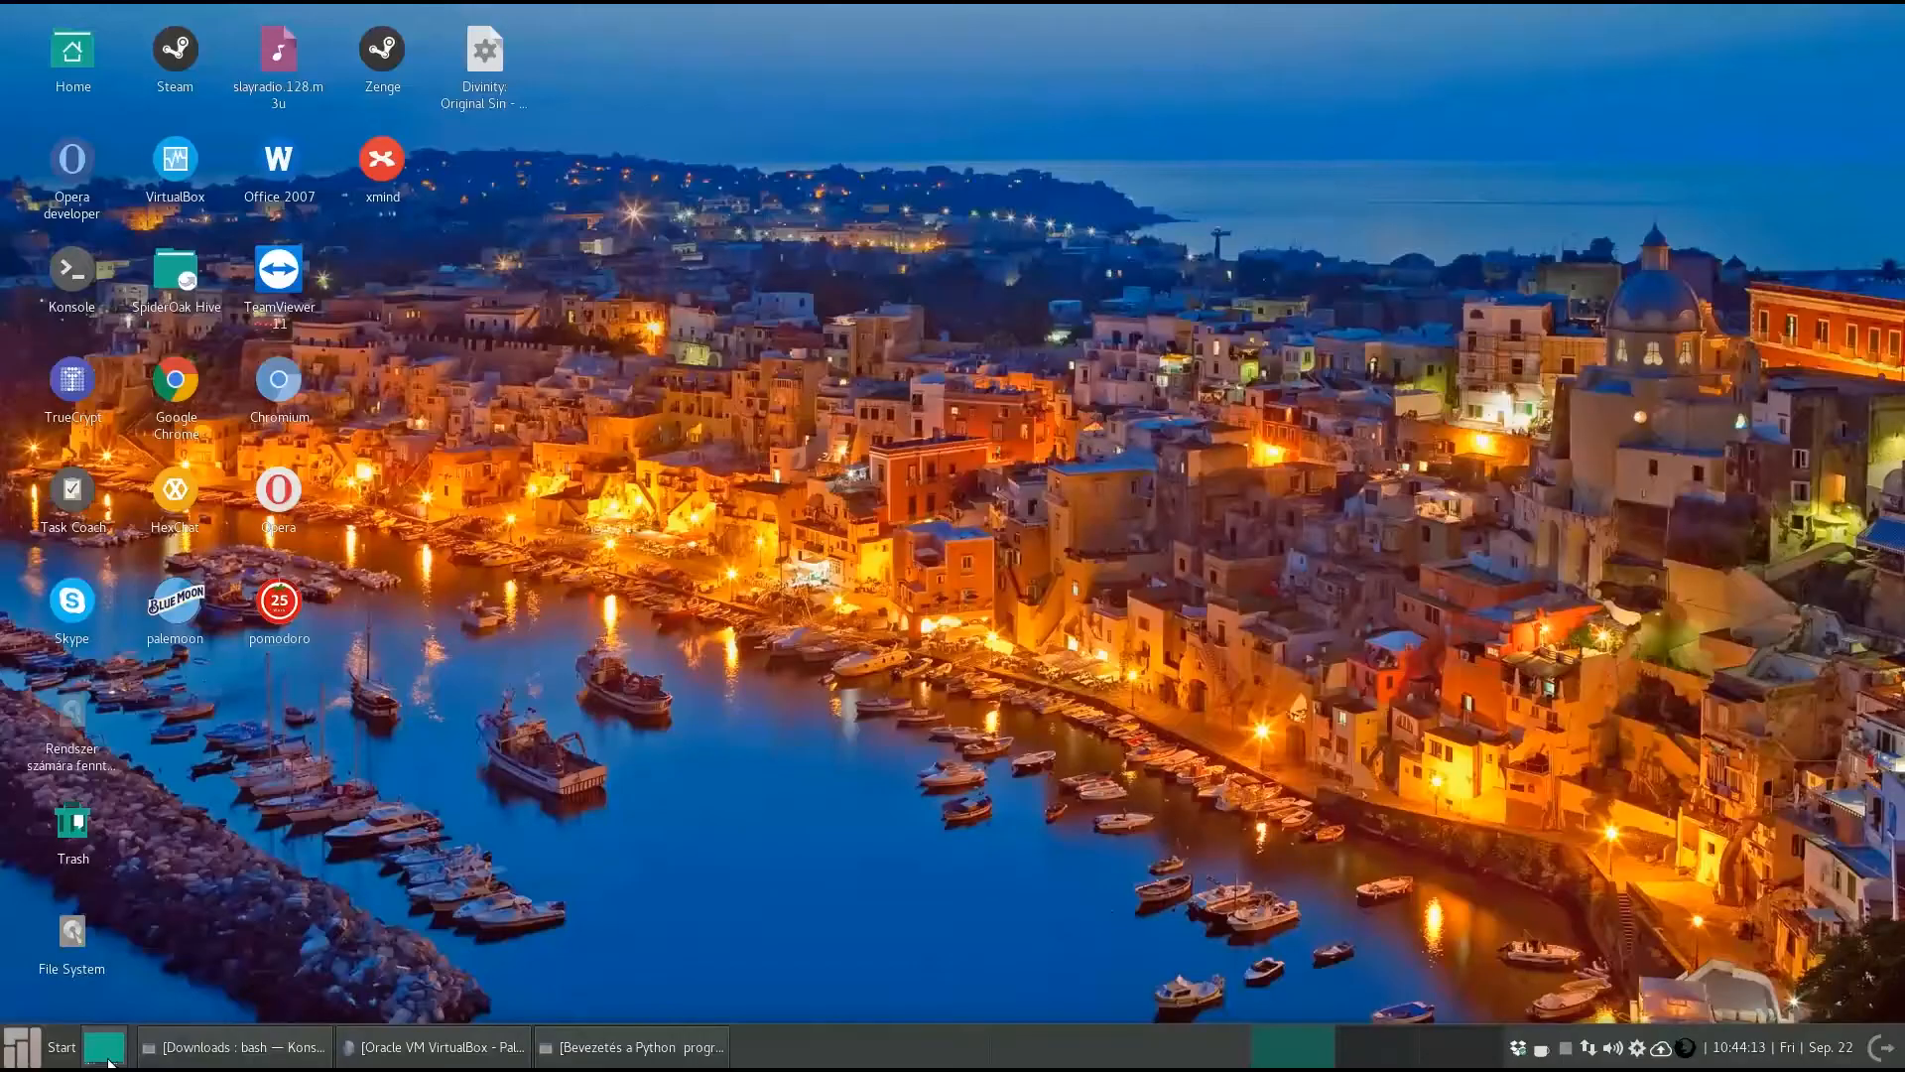
{"action": "left_click", "coordinate": [175, 165]}
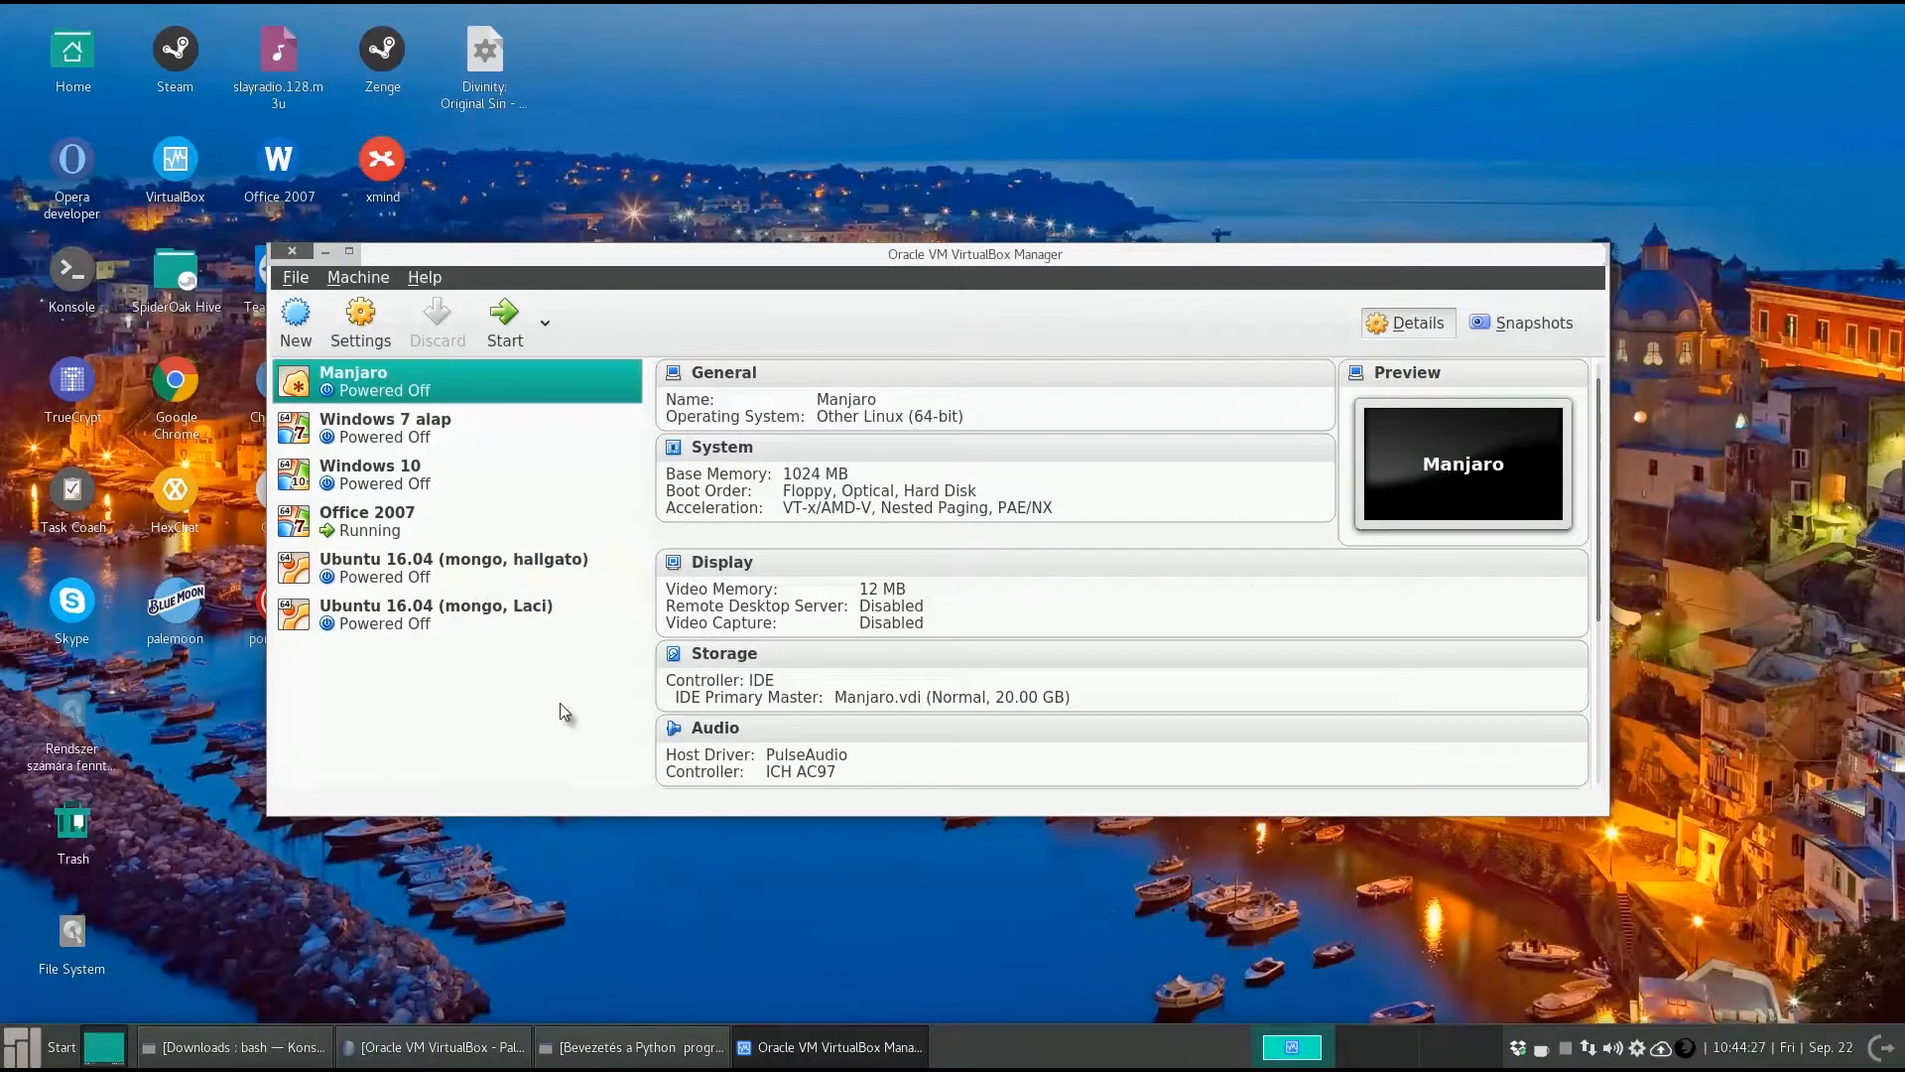
- Return to the Okular presentation and advance it to the download Ubuntu slide
{"action": "left_click", "coordinate": [474, 1048]}
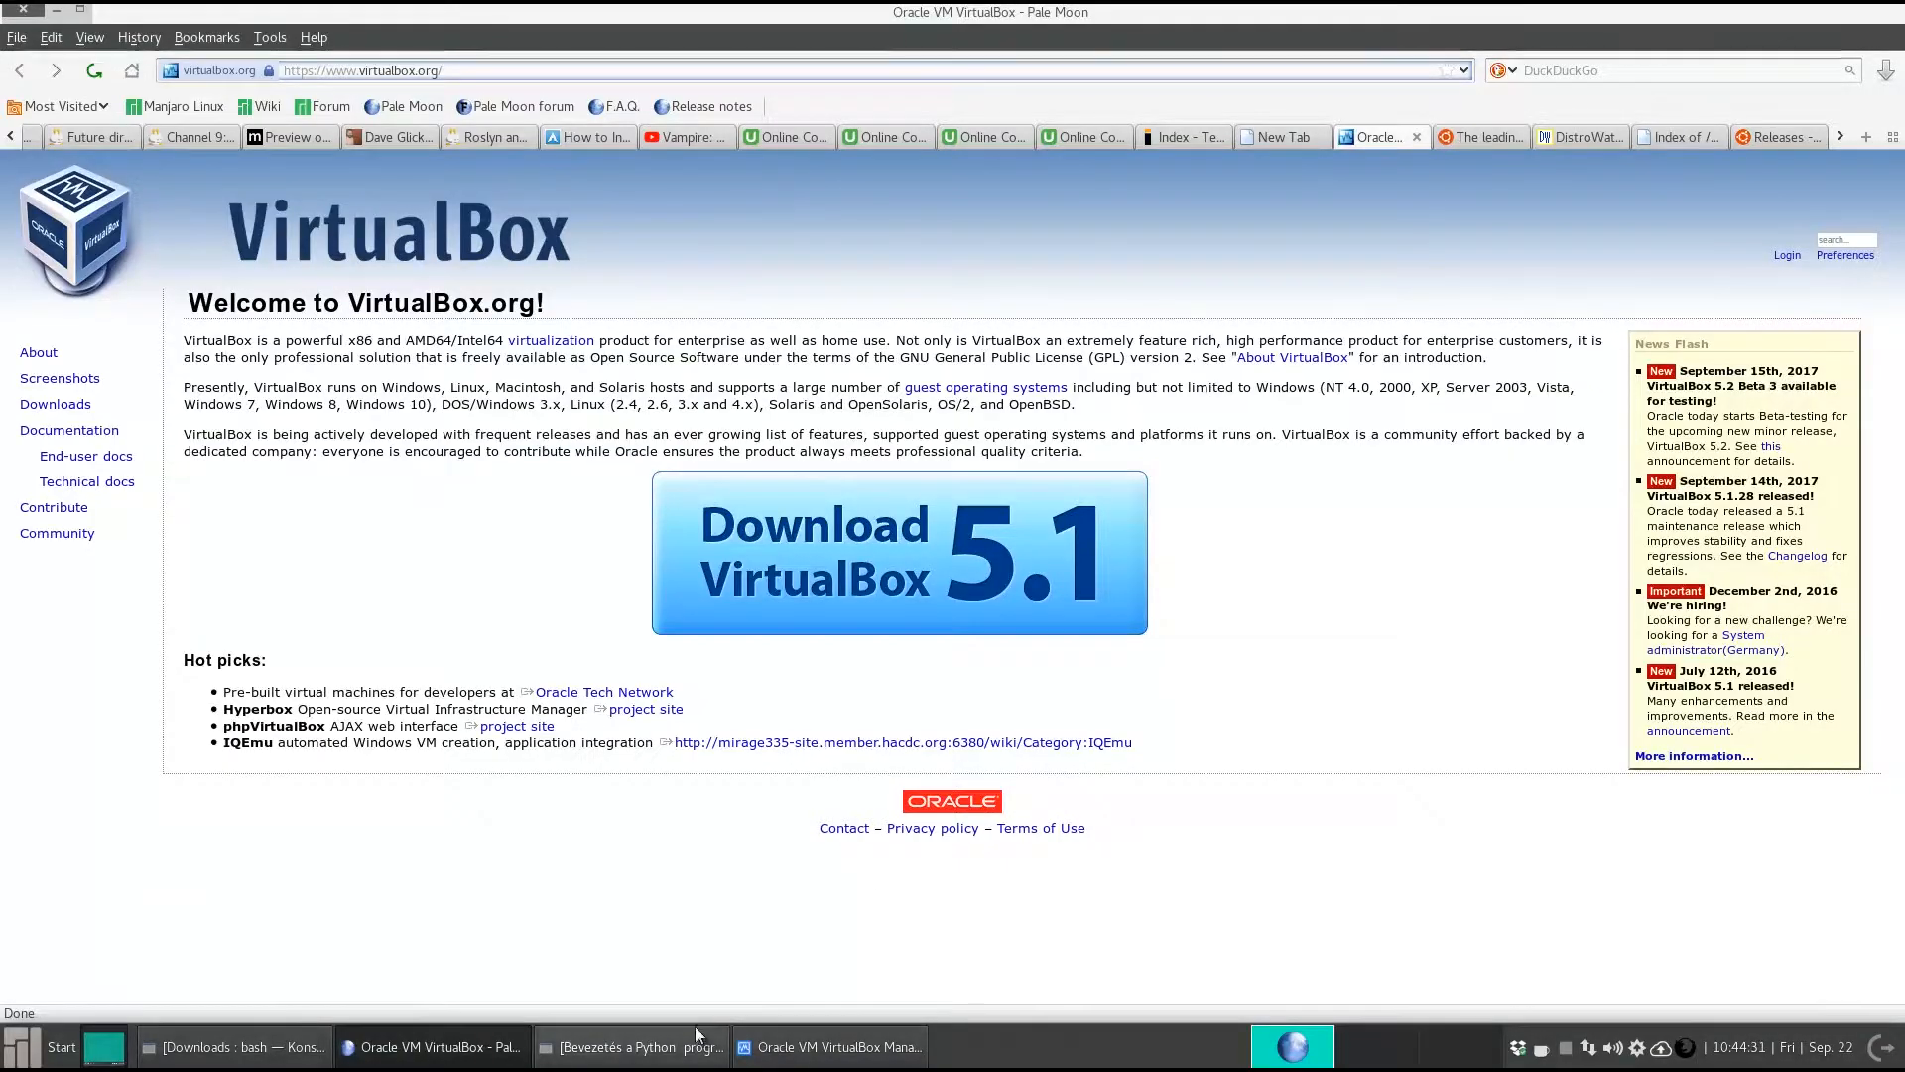
{"action": "left_click", "coordinate": [631, 1047]}
{"action": "key", "text": "Page_Down"}
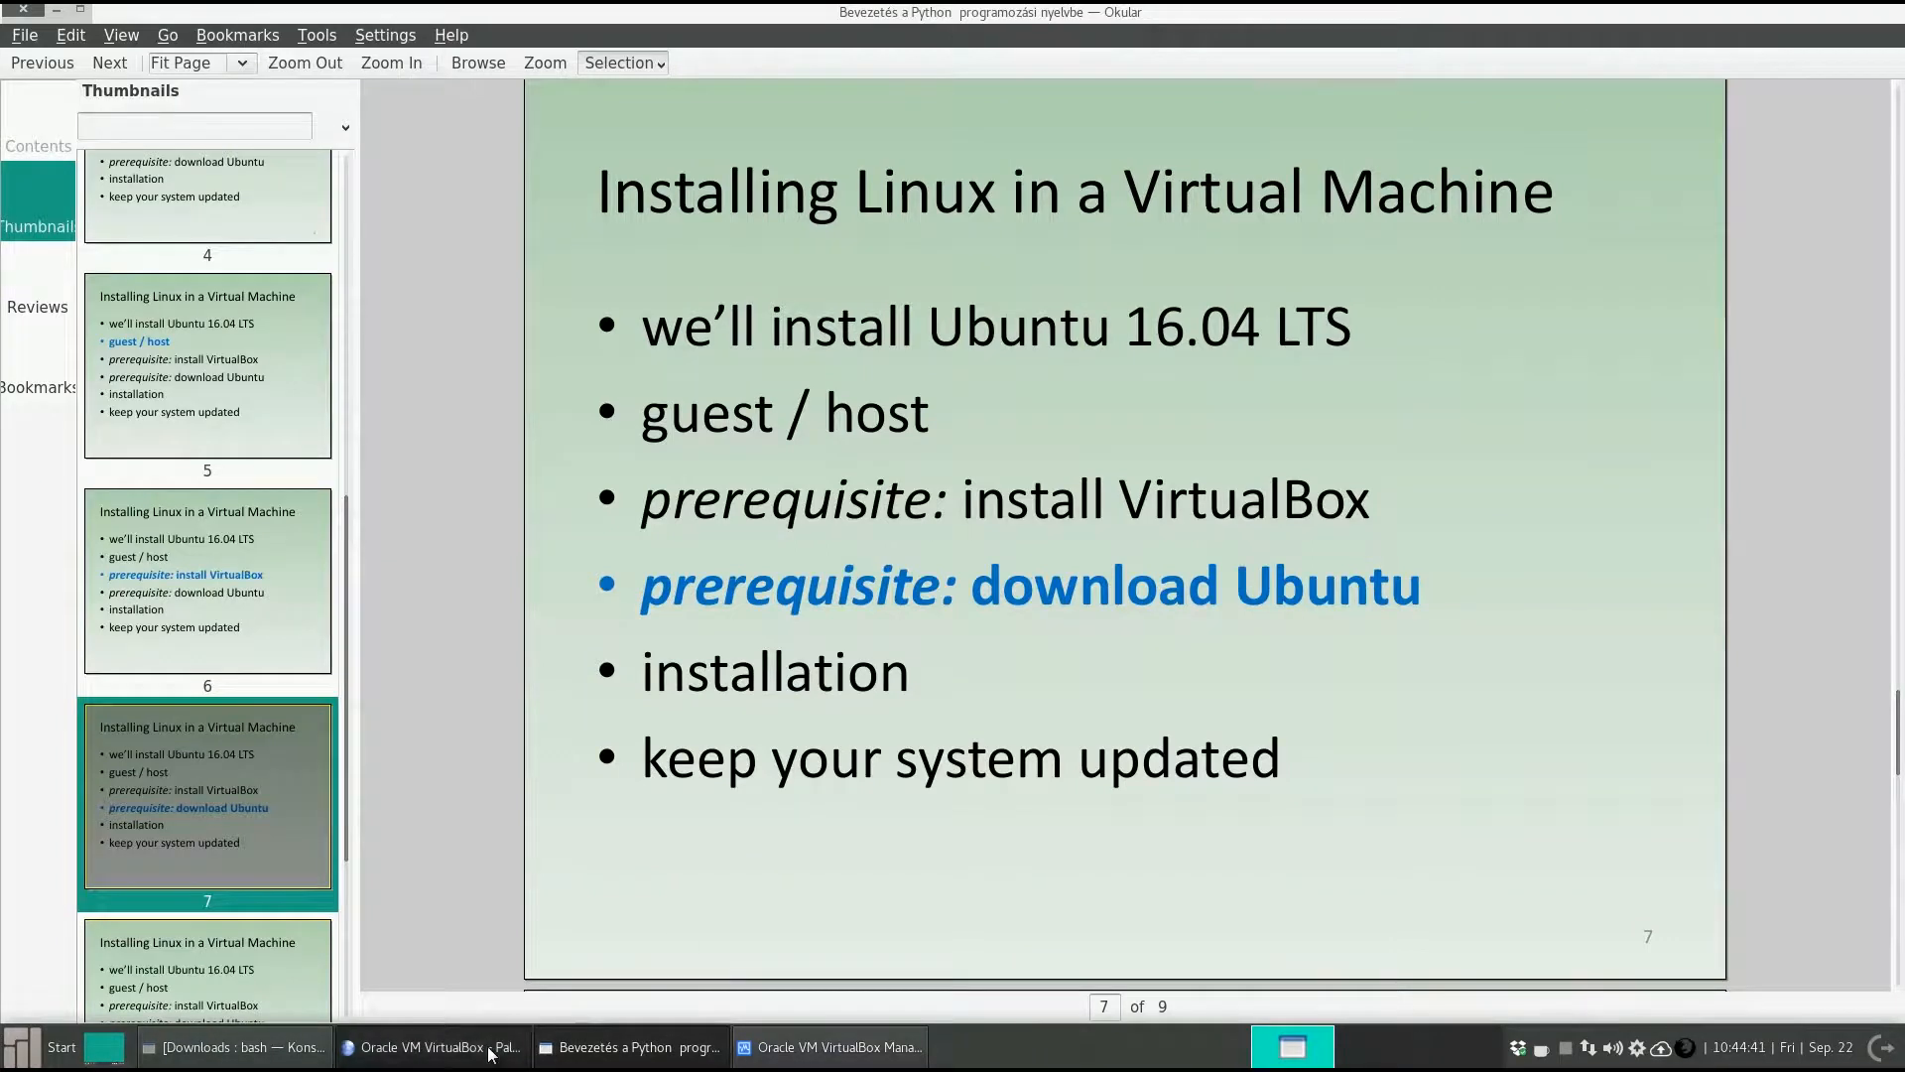
- Open the Ubuntu Desktop download page in Pale Moon and review the 16.04.3 LTS and 17.04 offers
{"action": "left_click", "coordinate": [427, 1047]}
{"action": "left_click", "coordinate": [1474, 147]}
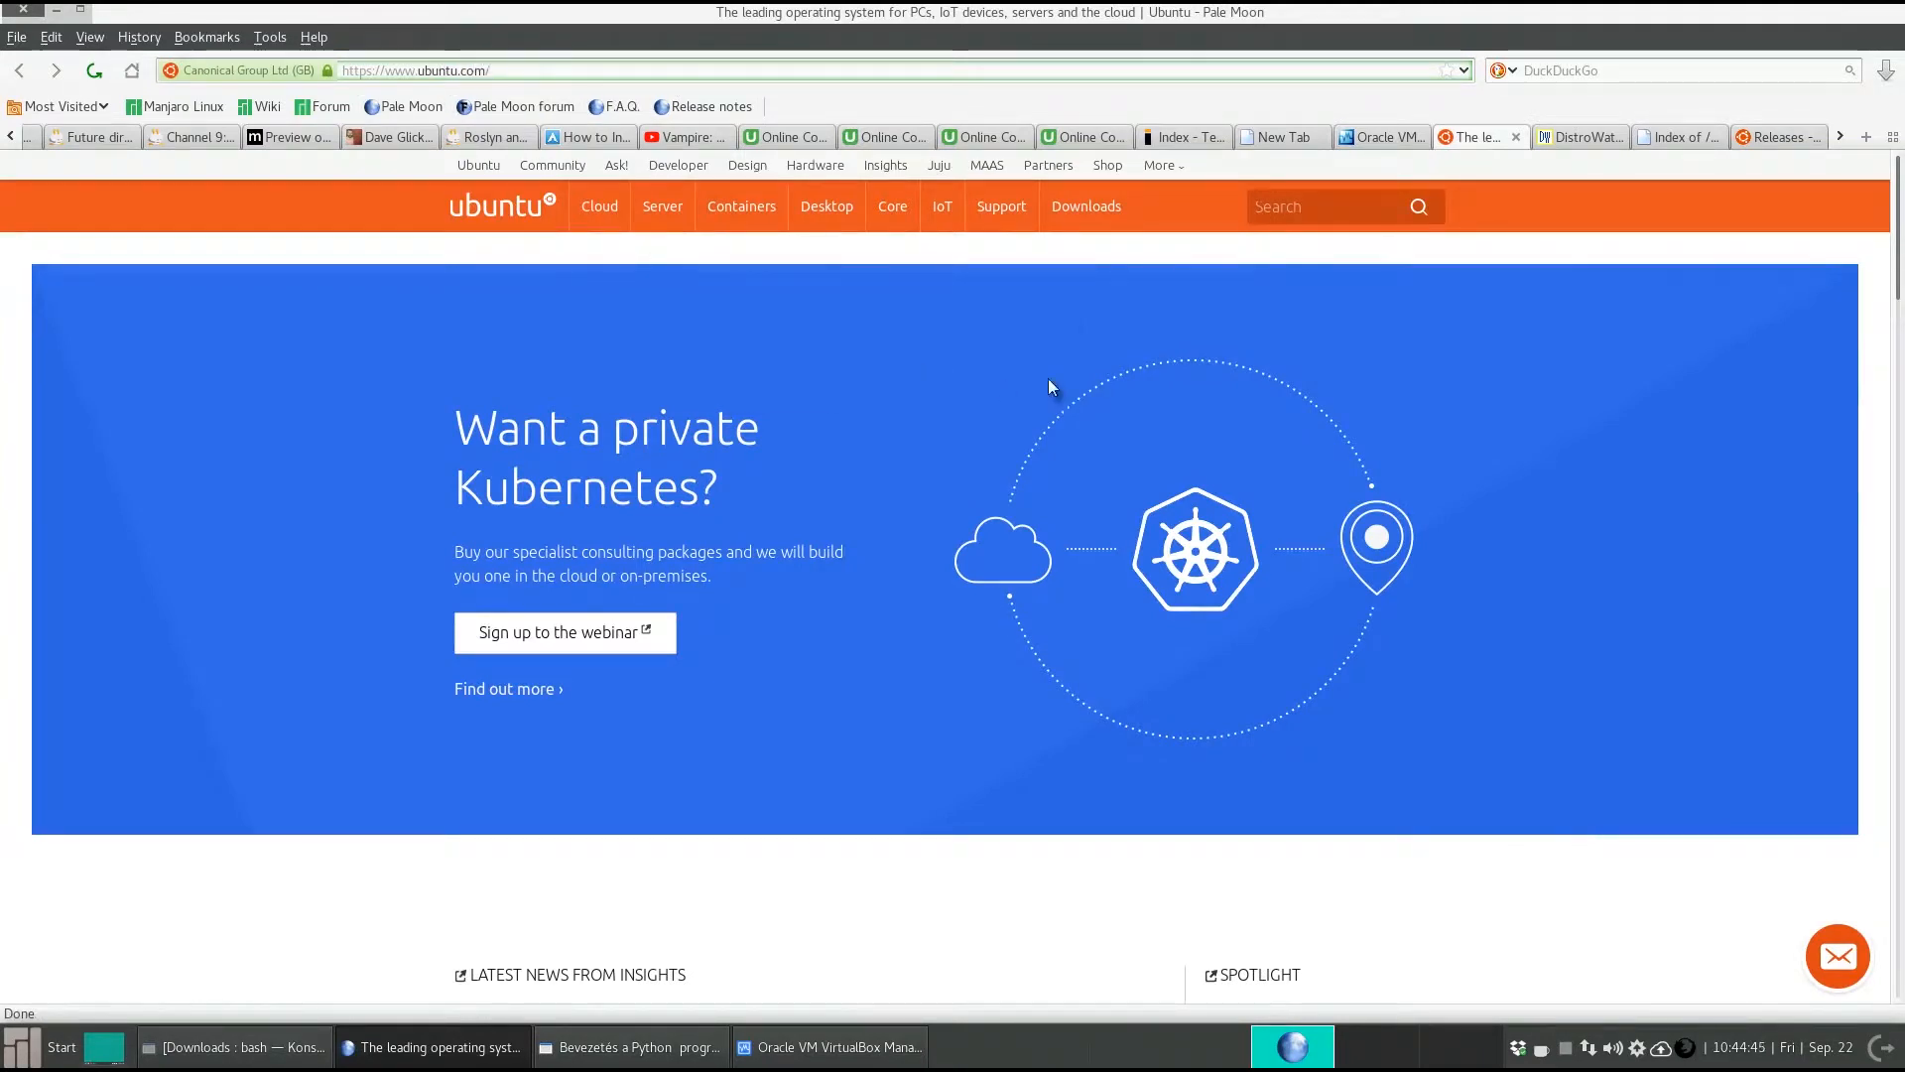
{"action": "mouse_move", "coordinate": [1100, 203]}
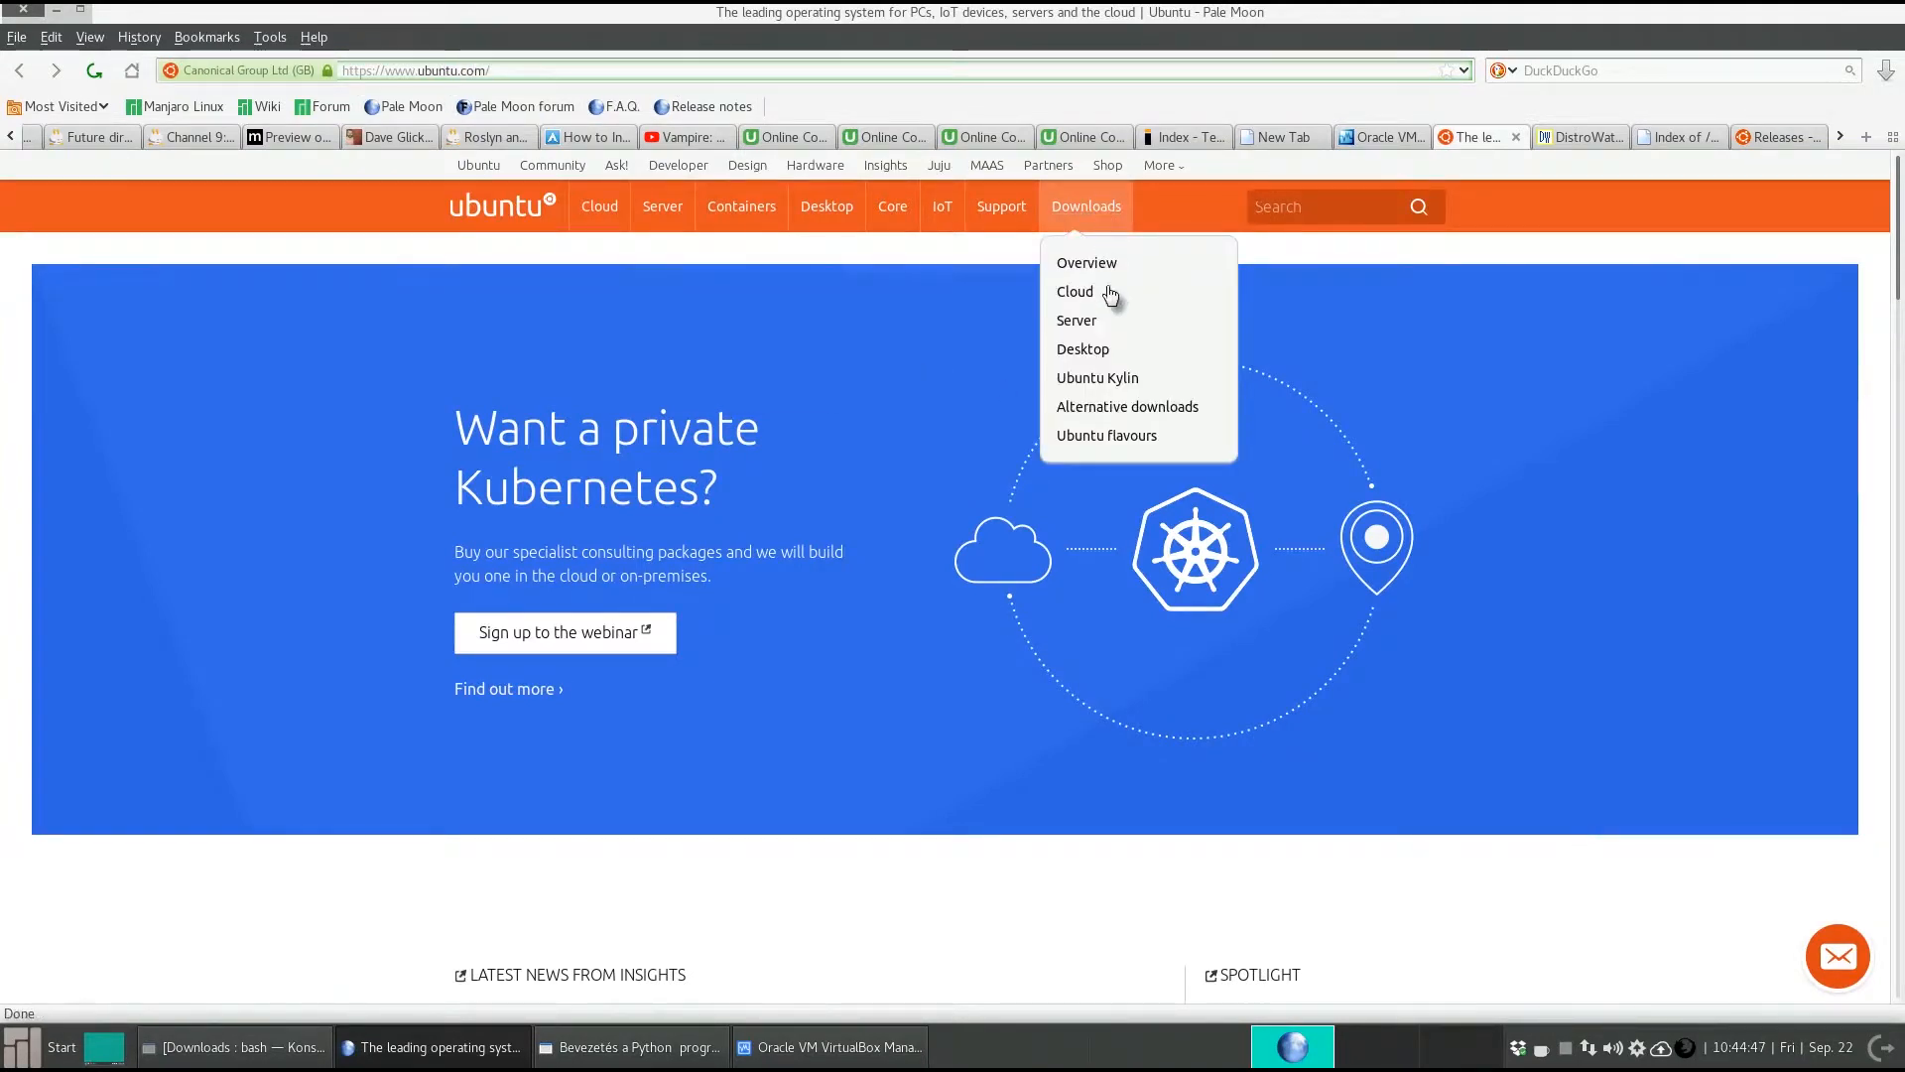
{"action": "left_click", "coordinate": [1097, 355]}
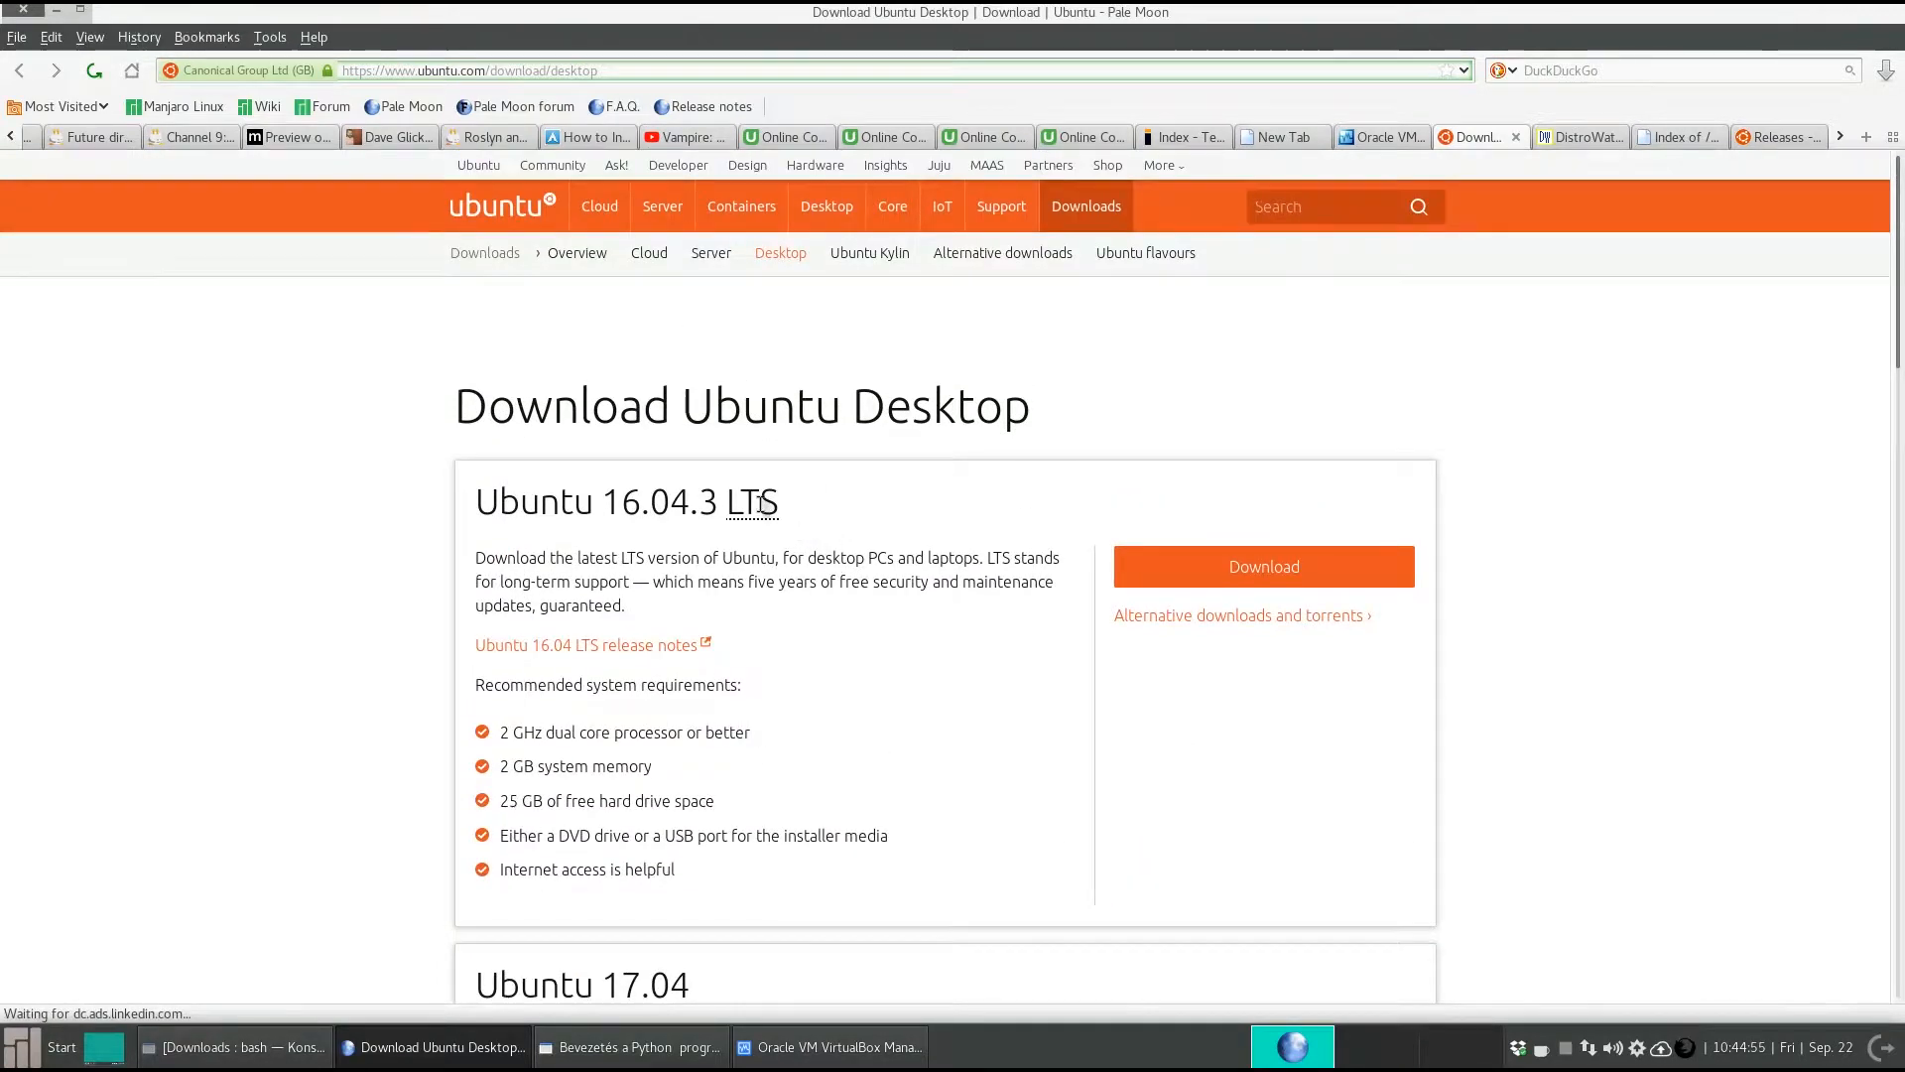
{"action": "scroll", "coordinate": [650, 497], "scroll_direction": "down", "scroll_amount": 3}
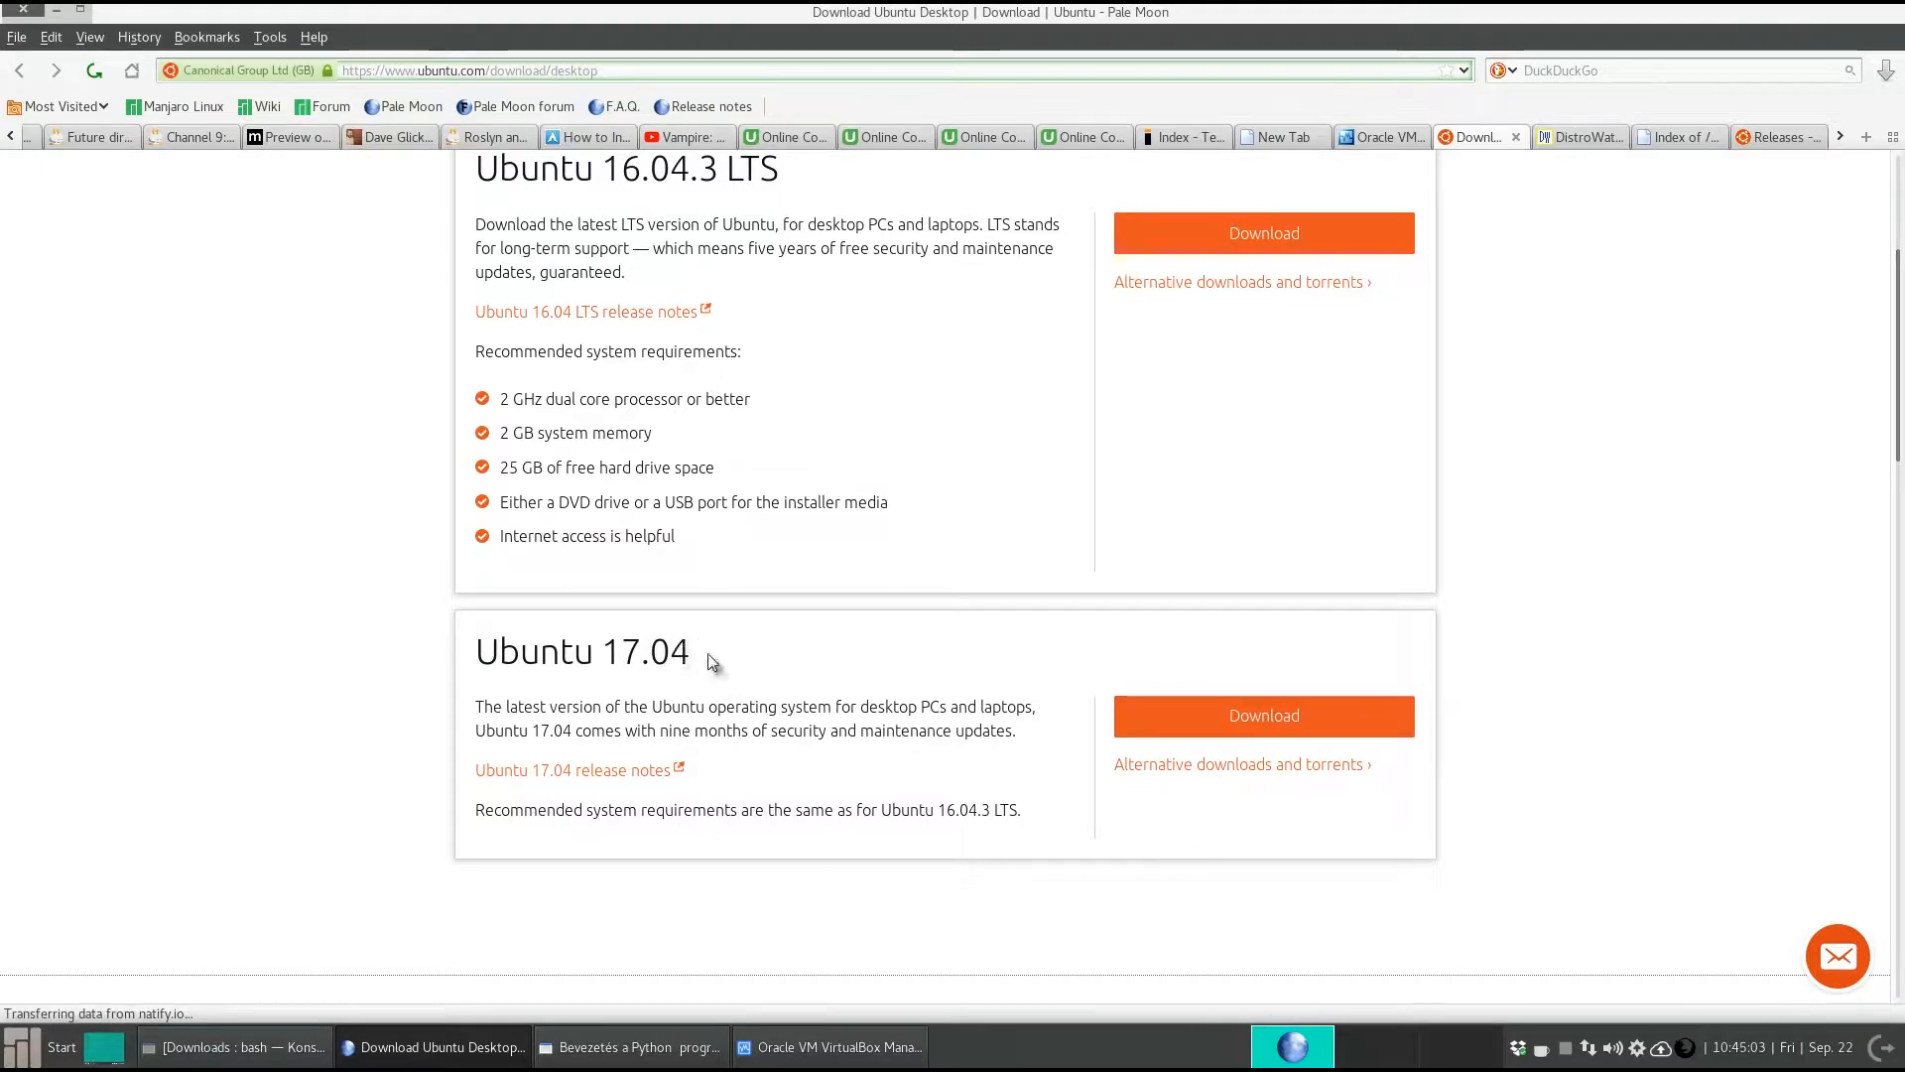
{"action": "scroll", "coordinate": [685, 675], "scroll_direction": "up", "scroll_amount": 3}
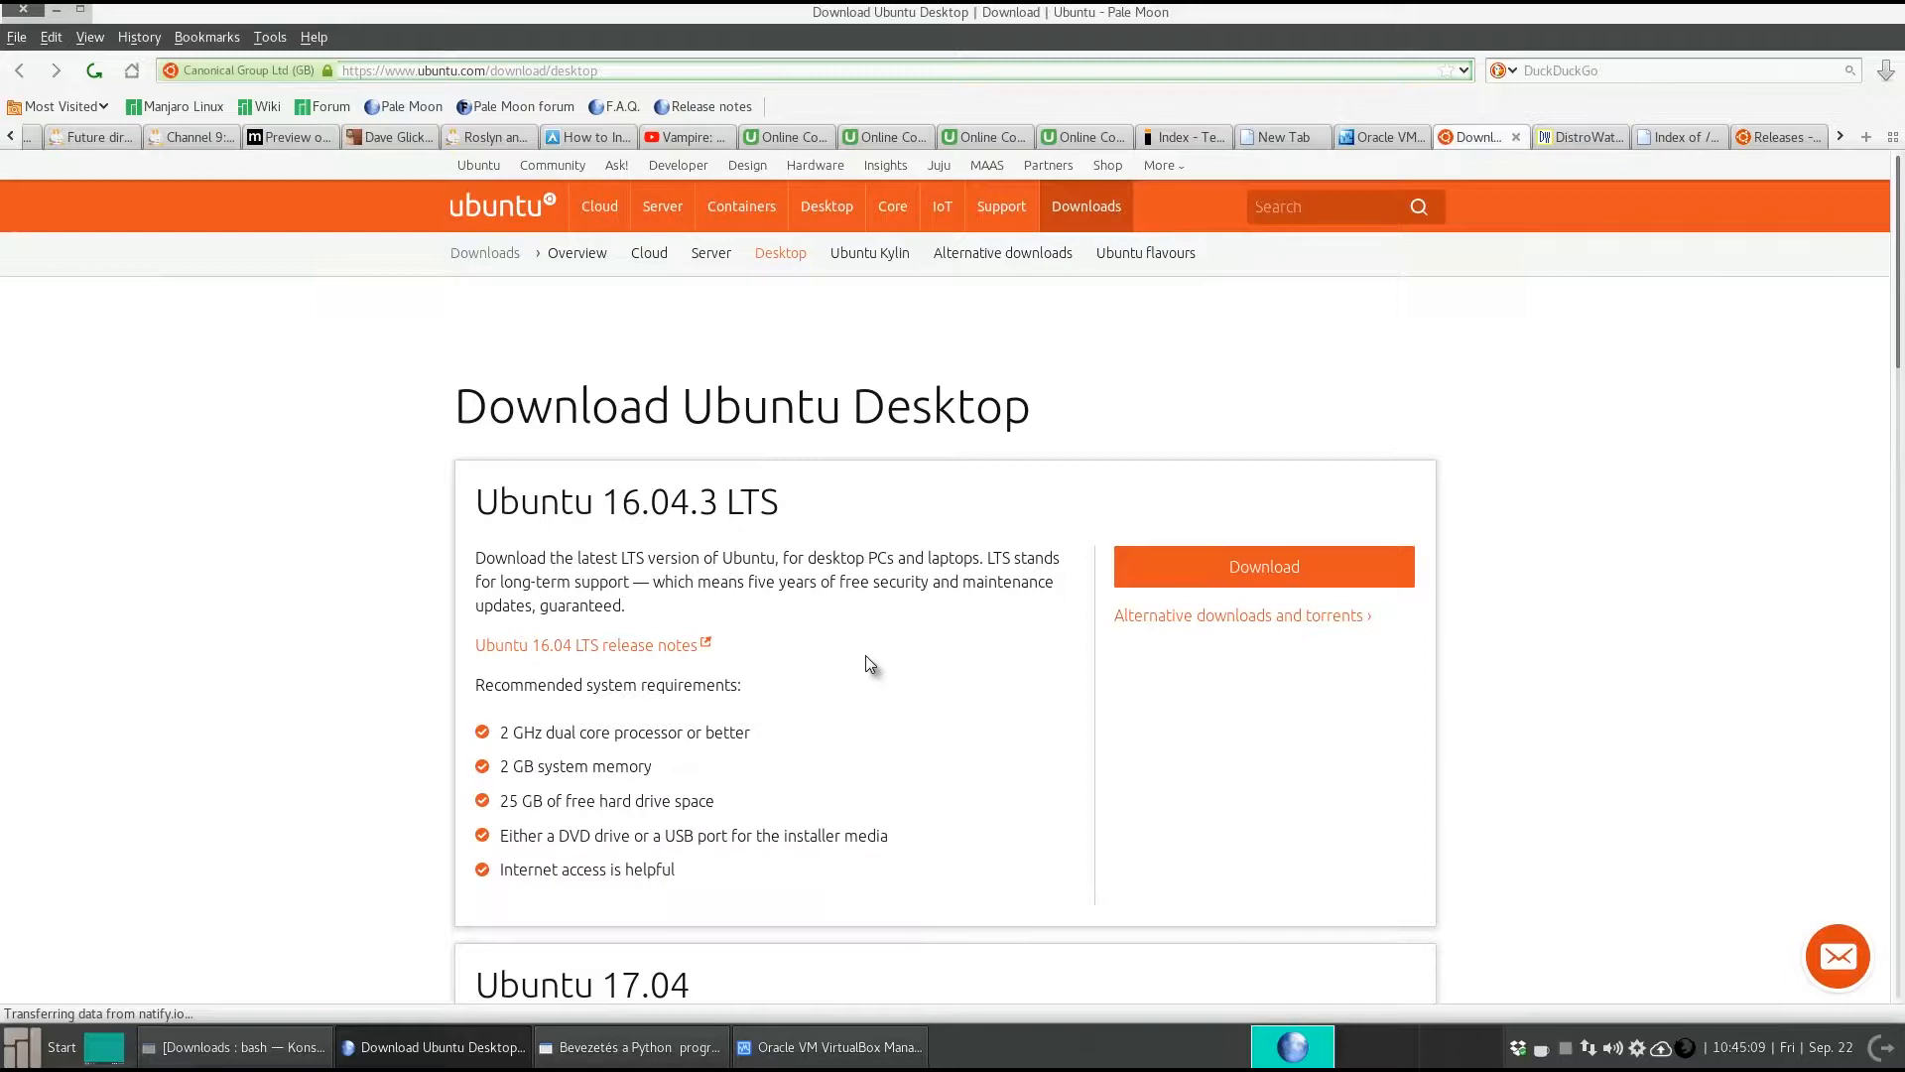
- Request the Ubuntu 16.04.3 LTS download and skip the contribution page without paying
{"action": "left_click", "coordinate": [1299, 574]}
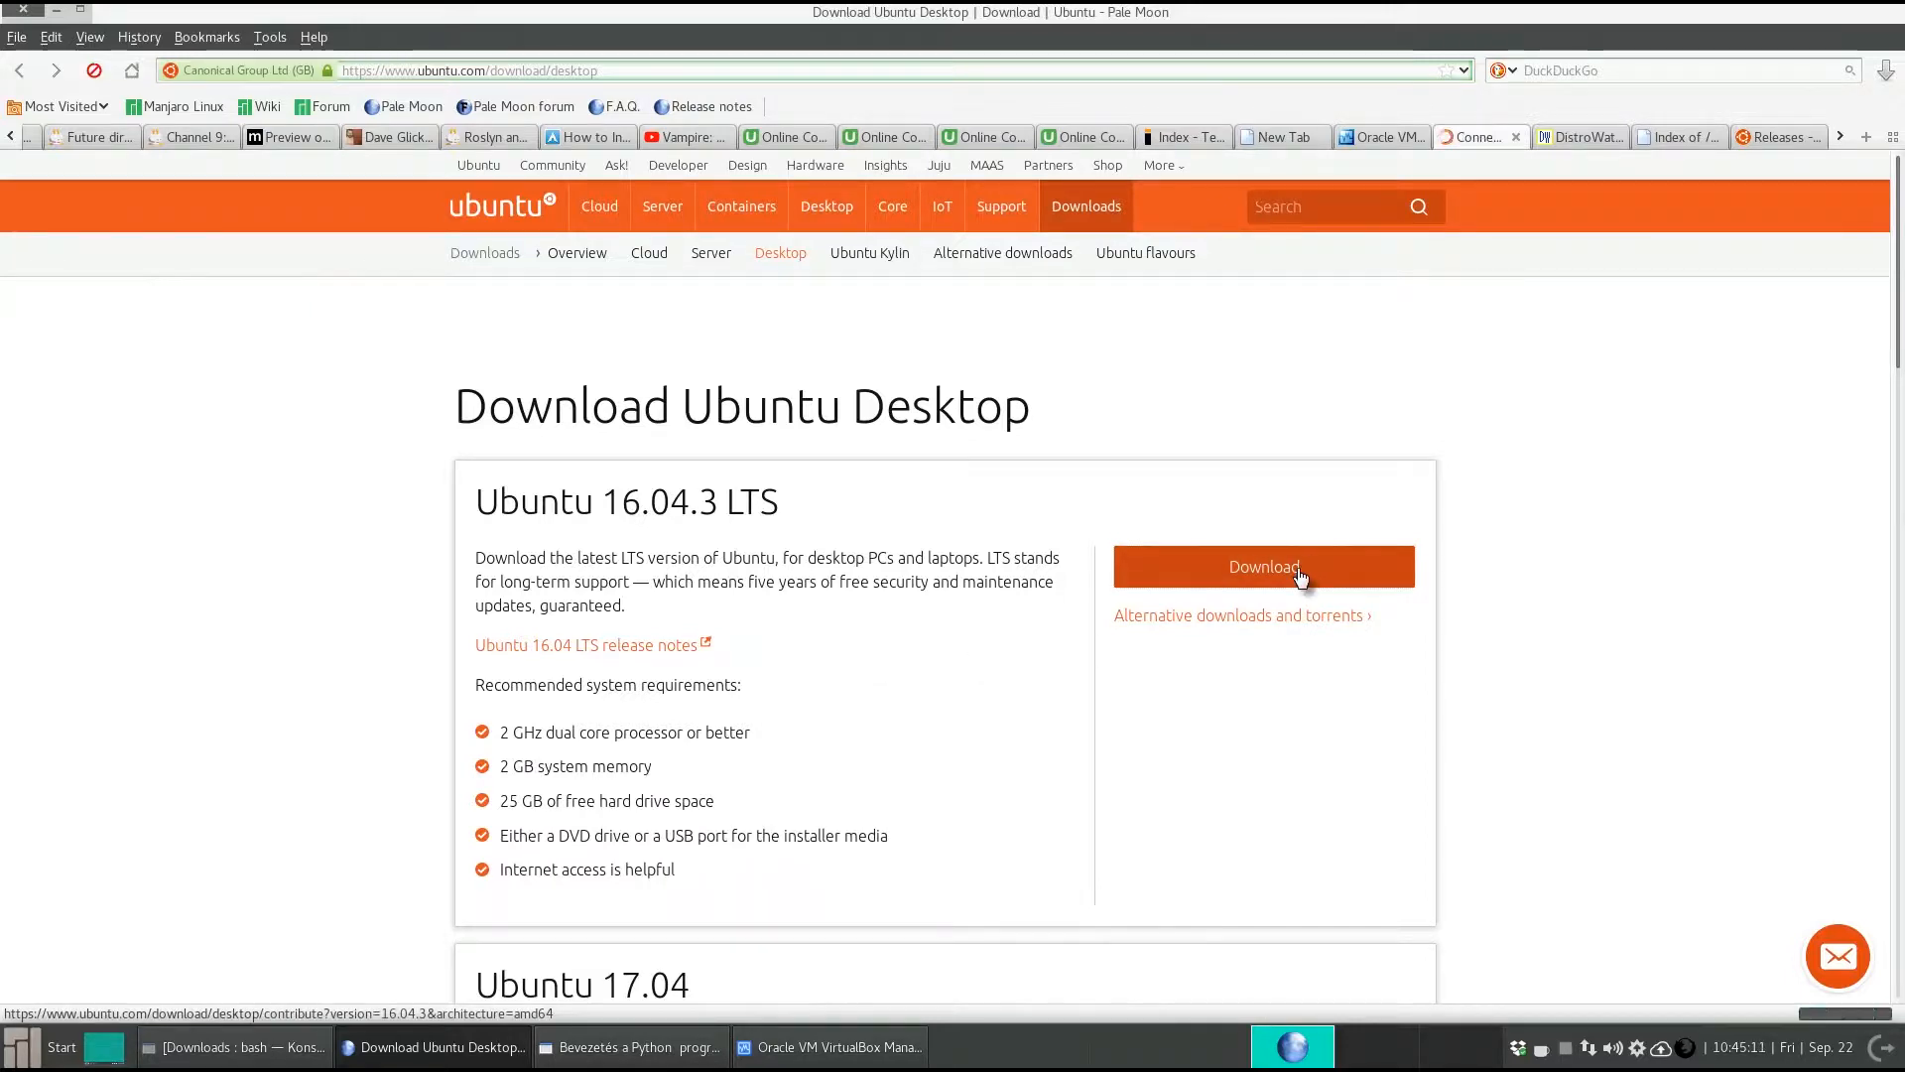
{"action": "scroll", "coordinate": [1296, 569], "scroll_direction": "down", "scroll_amount": 2}
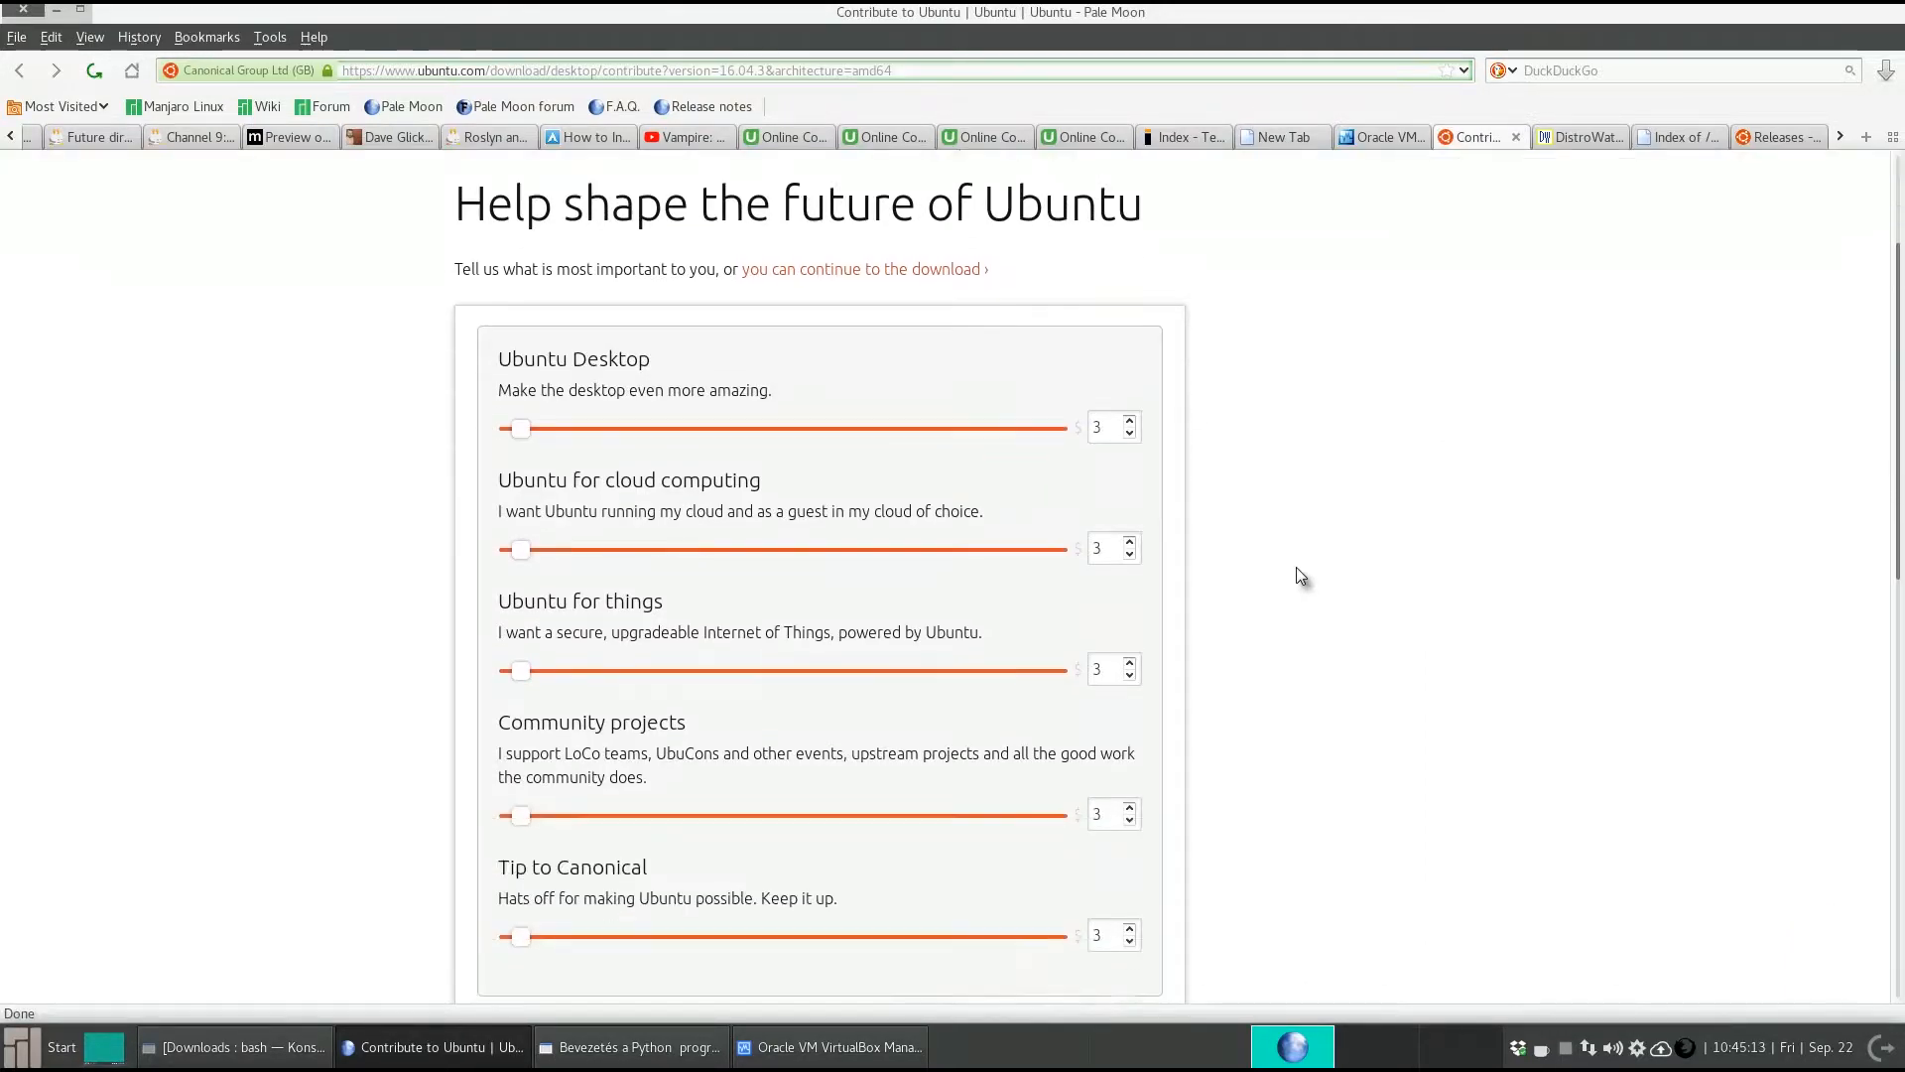
{"action": "scroll", "coordinate": [1255, 515], "scroll_direction": "down", "scroll_amount": 3}
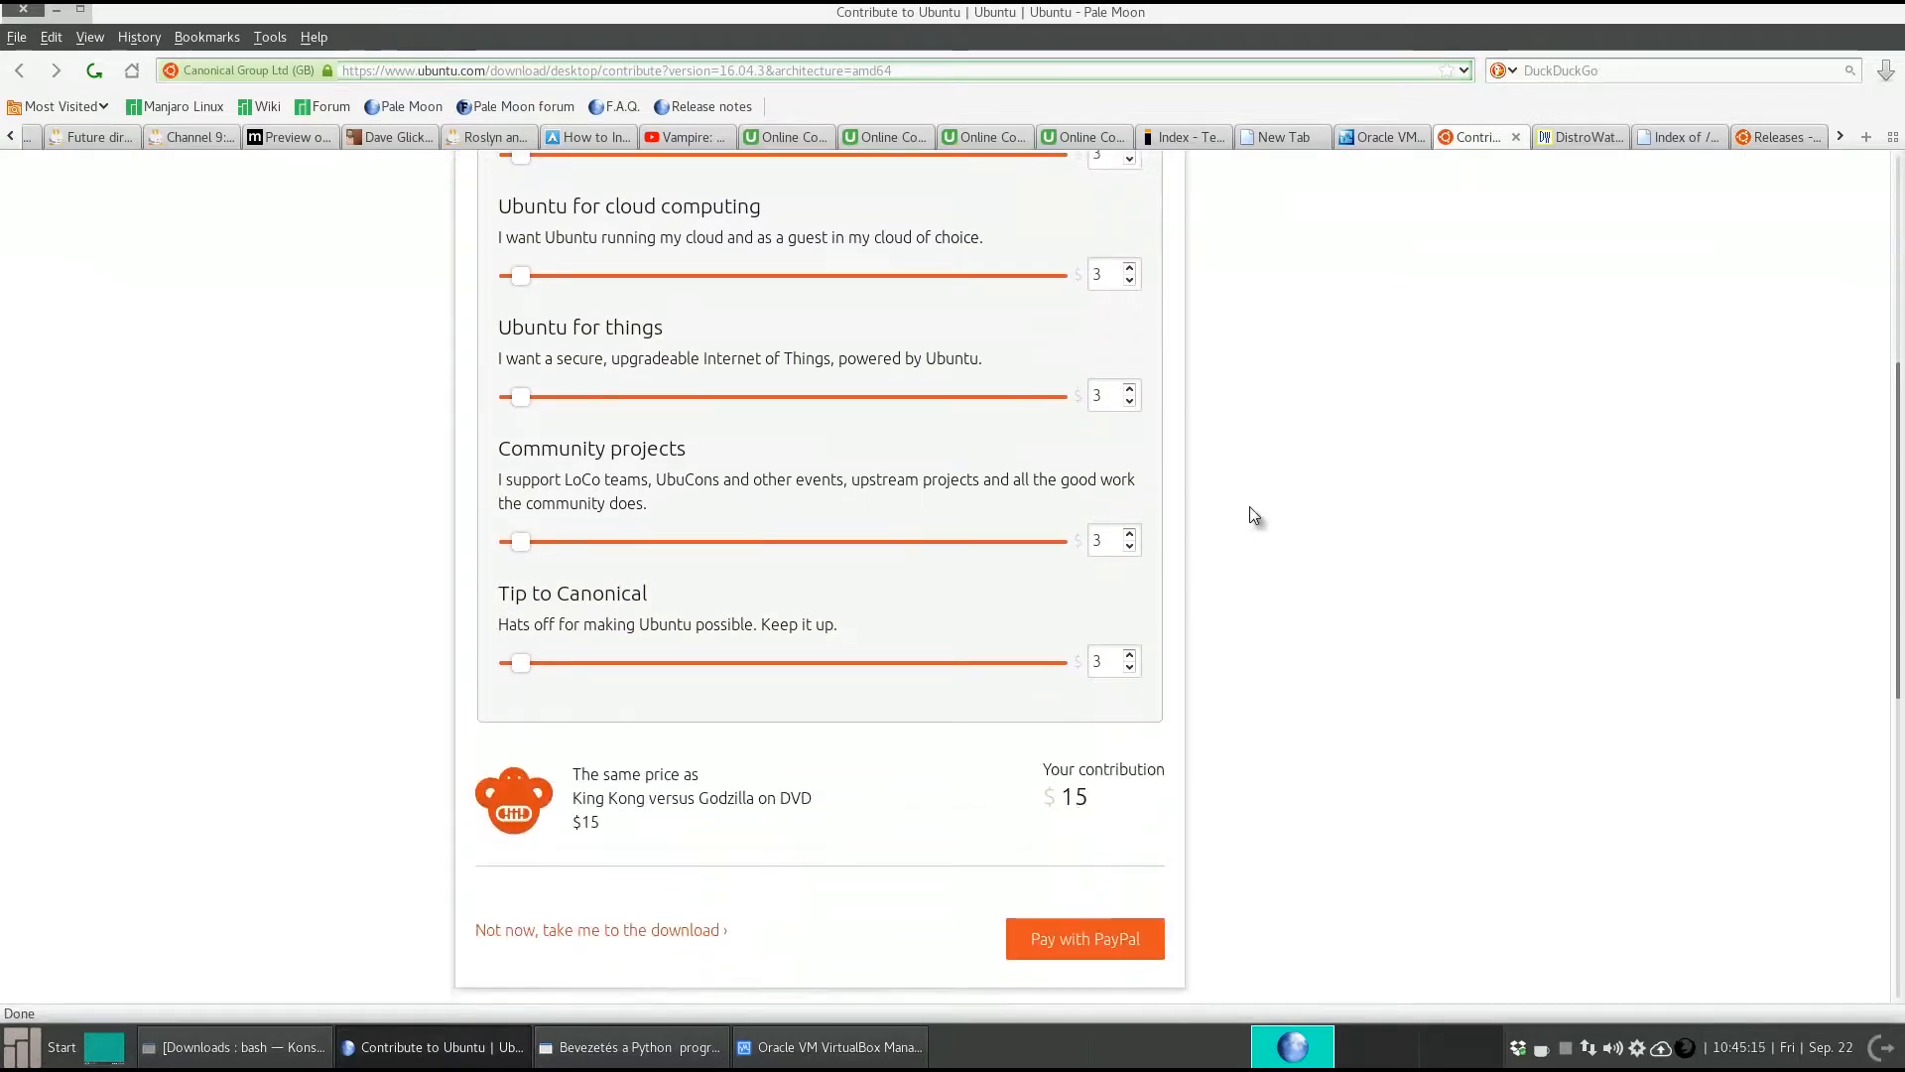
{"action": "scroll", "coordinate": [1253, 515], "scroll_direction": "down", "scroll_amount": 3}
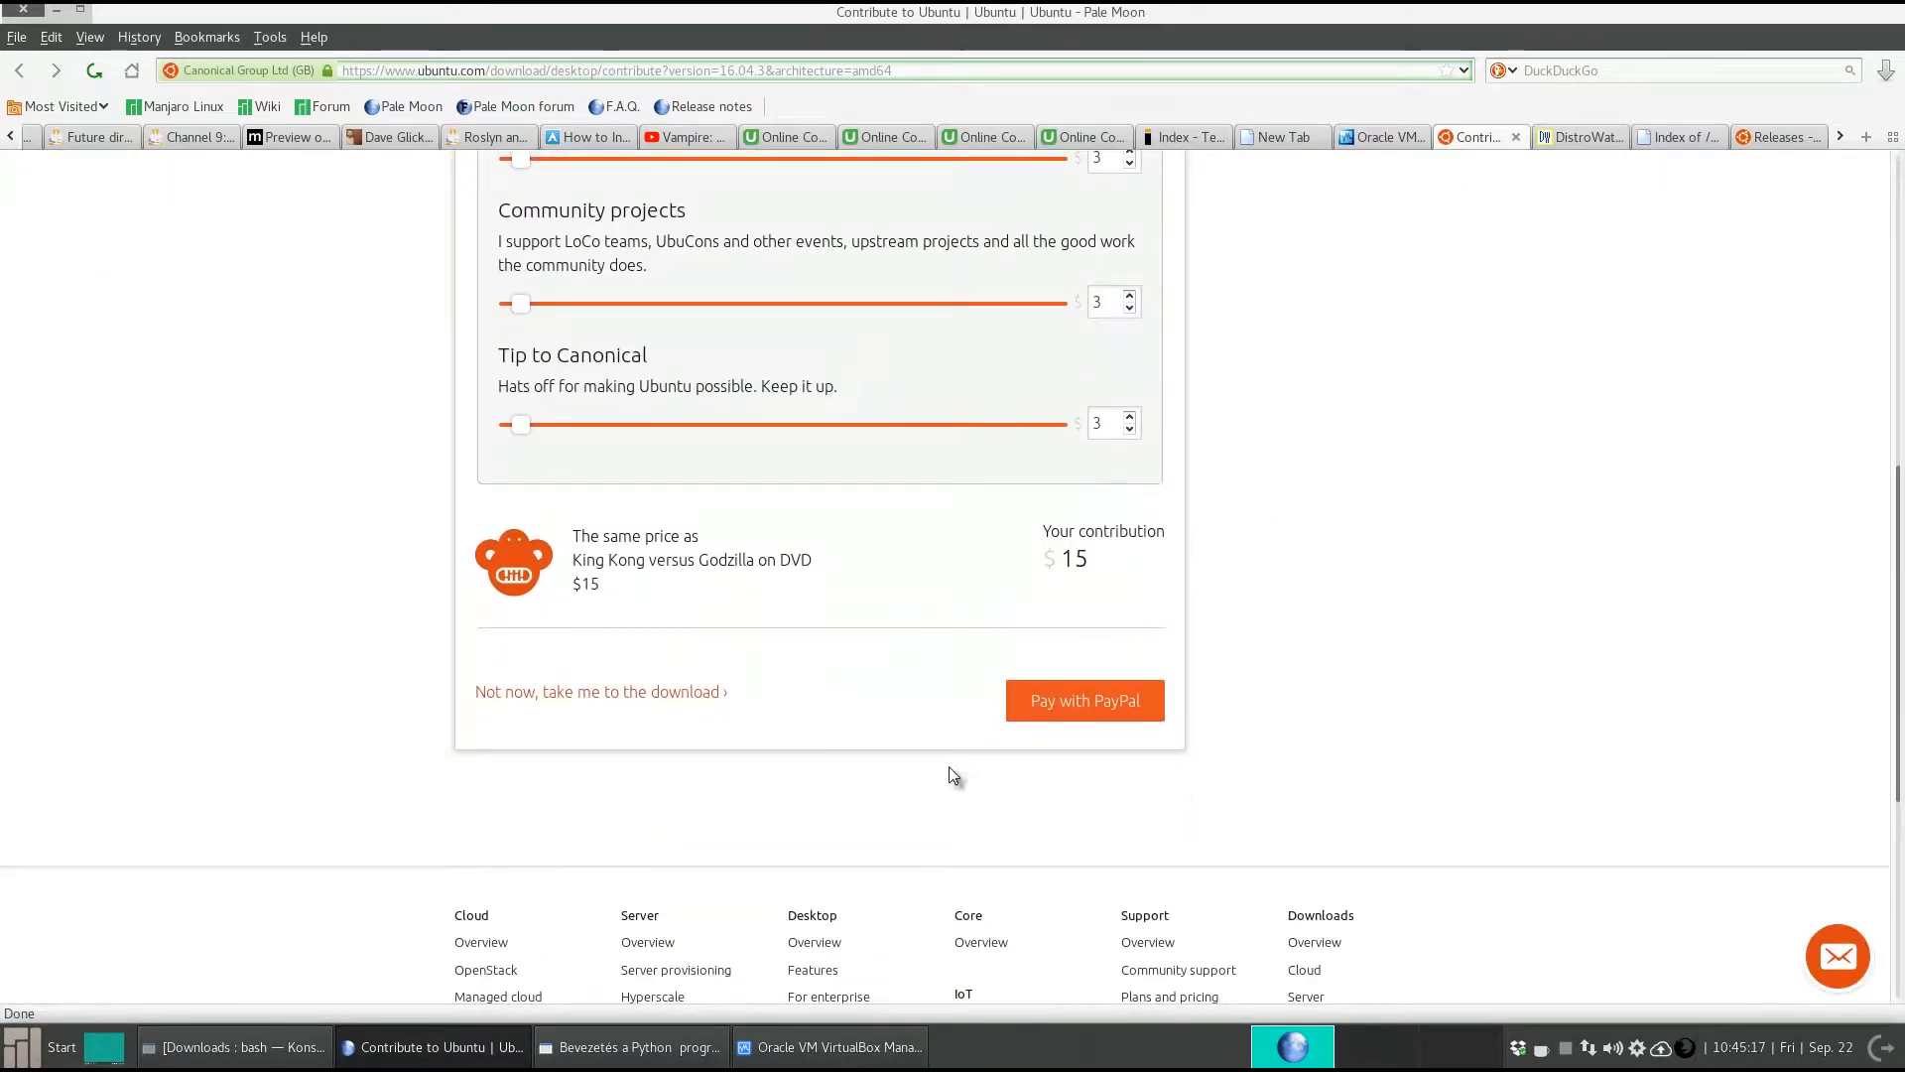
{"action": "left_click", "coordinate": [592, 694]}
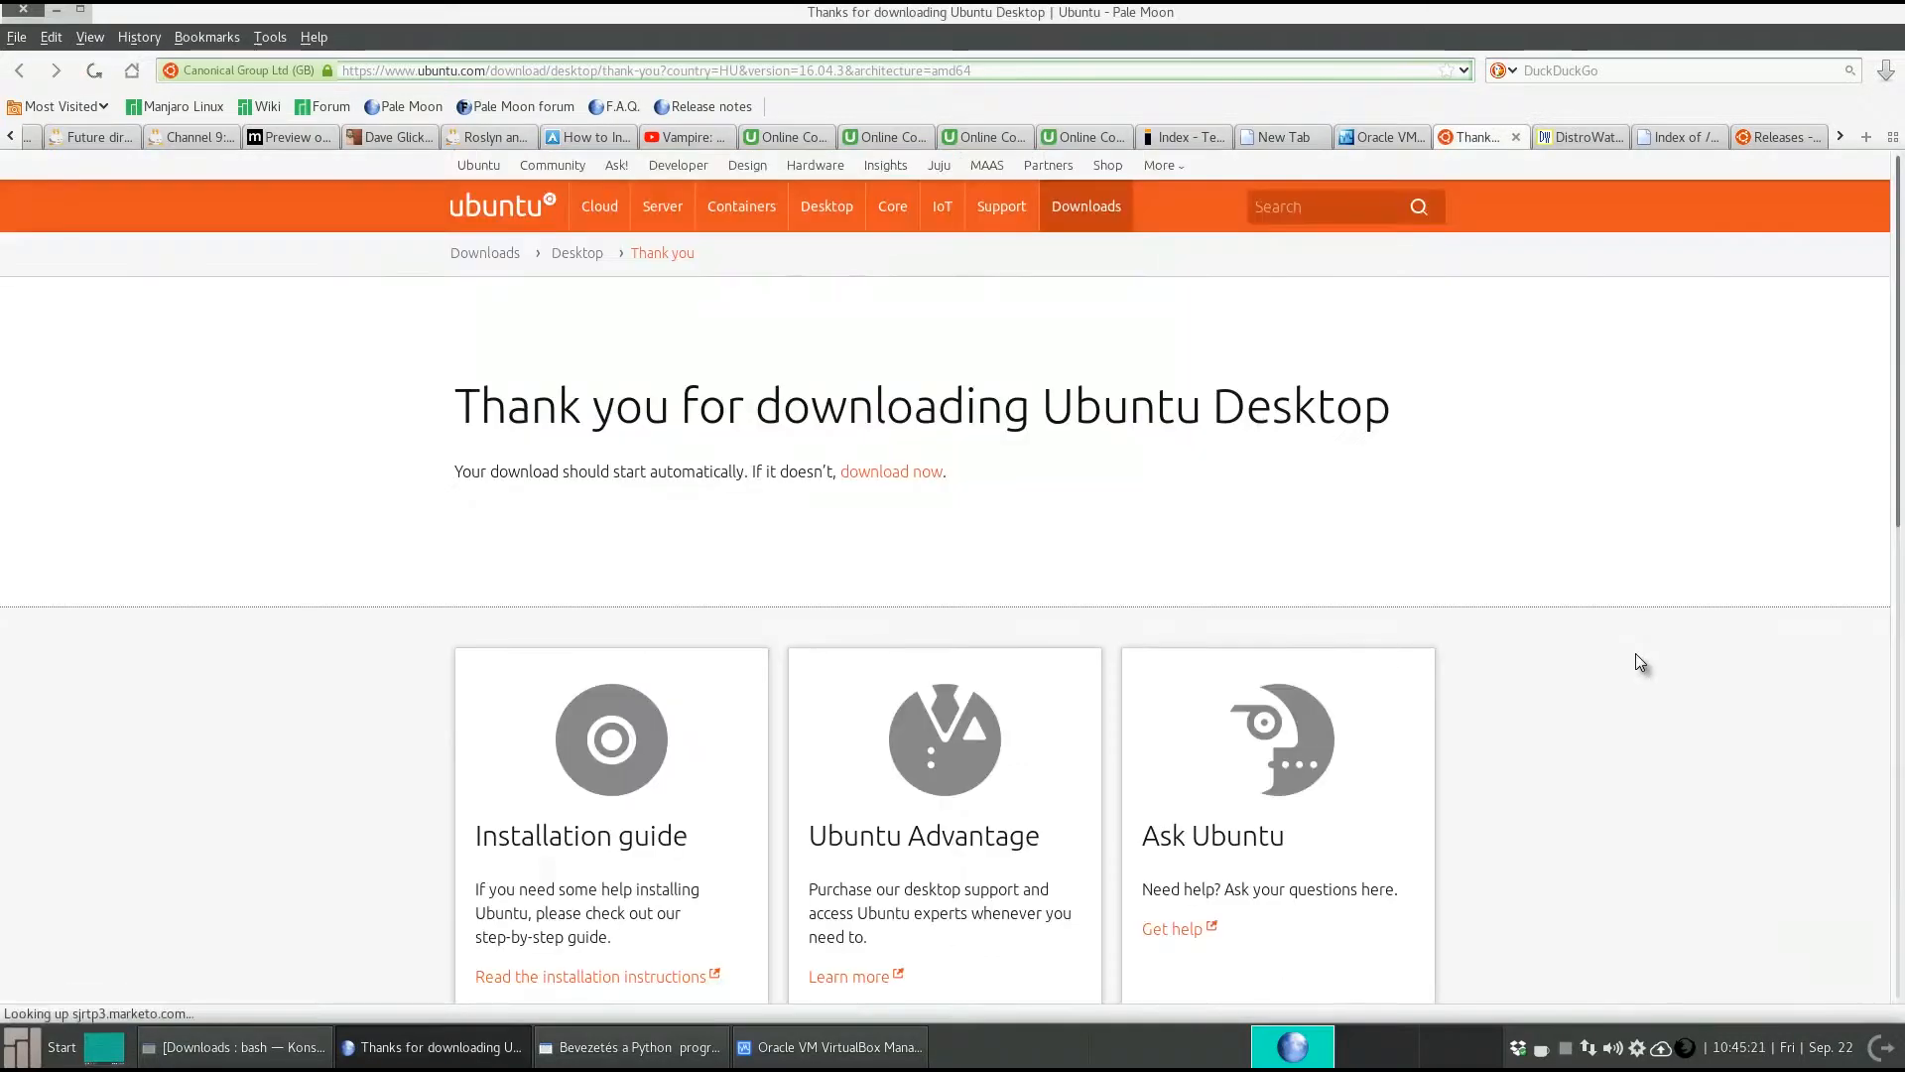
- Choose Save File for ubuntu-16.04.3-desktop-amd64.iso and cancel the download
{"action": "scroll", "coordinate": [1635, 653], "scroll_direction": "down", "scroll_amount": 5}
{"action": "scroll", "coordinate": [1635, 653], "scroll_direction": "up", "scroll_amount": 4}
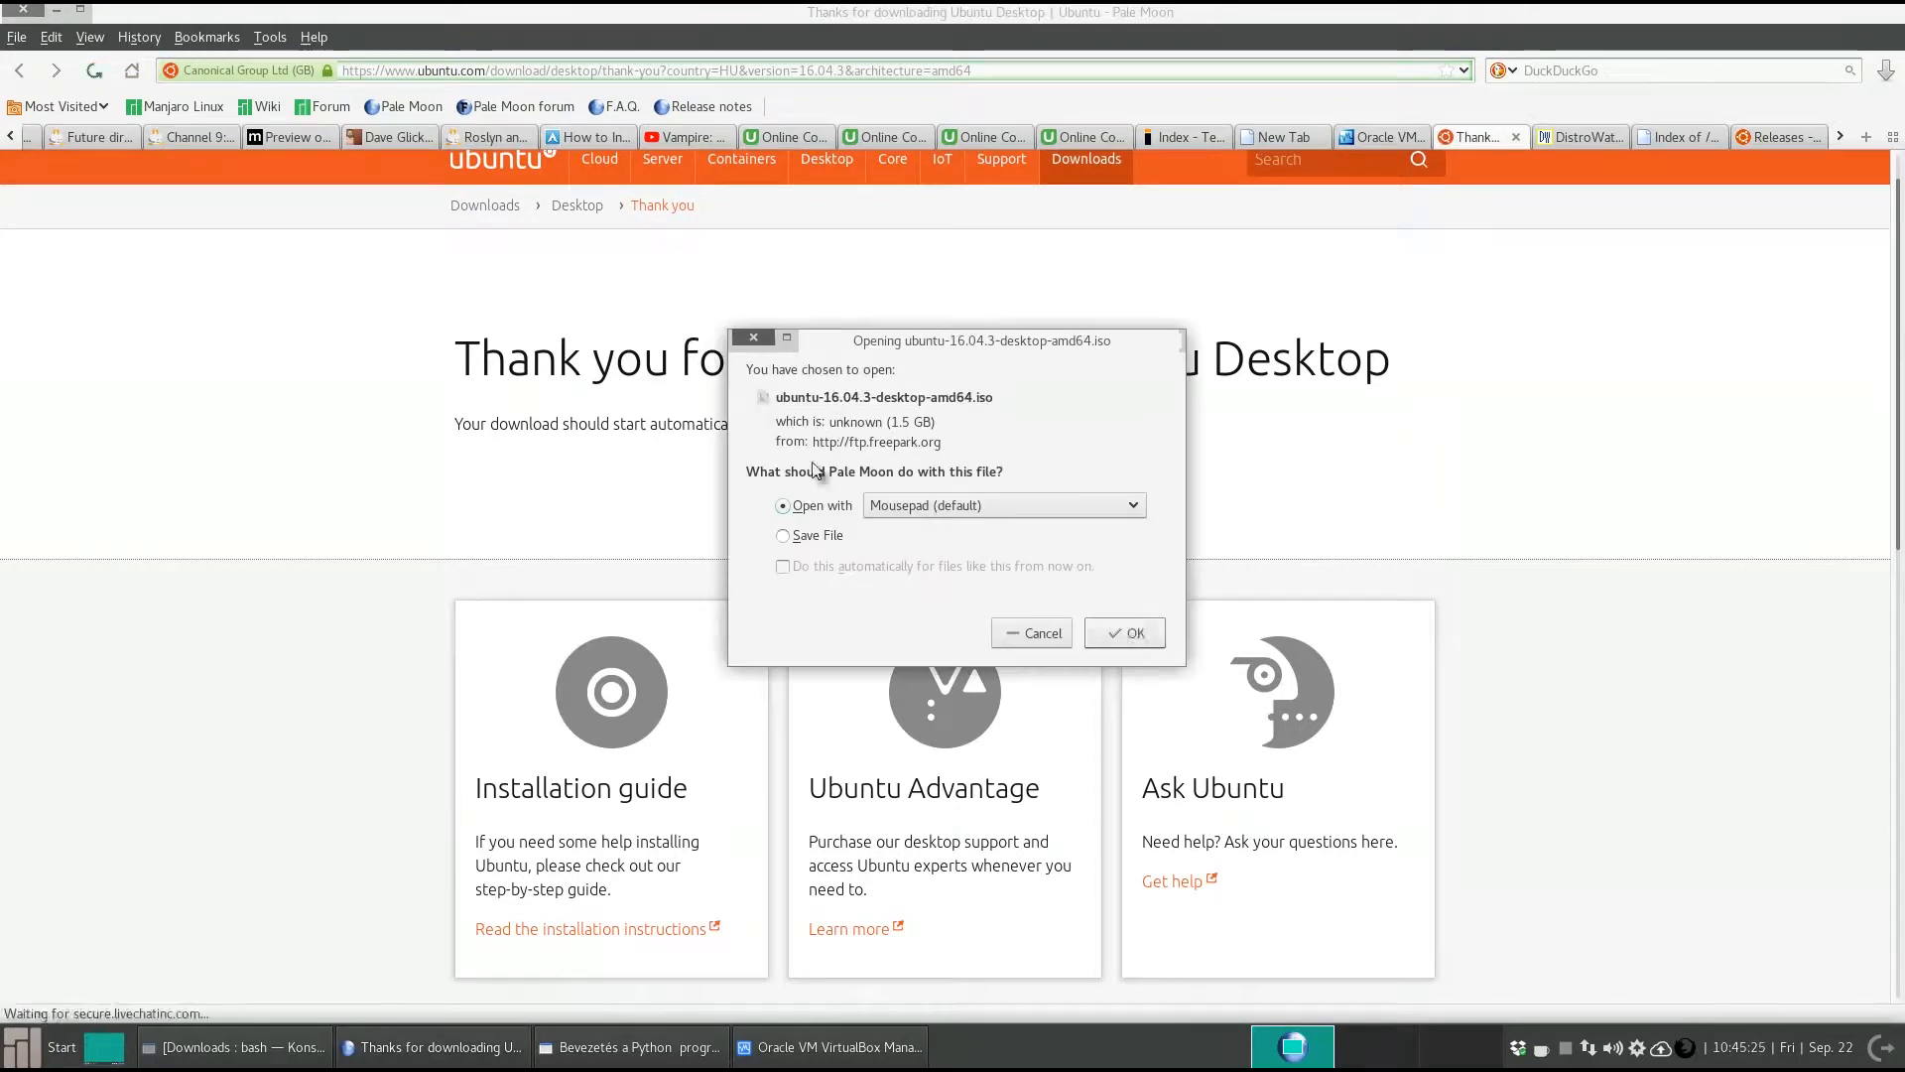
{"action": "left_click", "coordinate": [818, 538]}
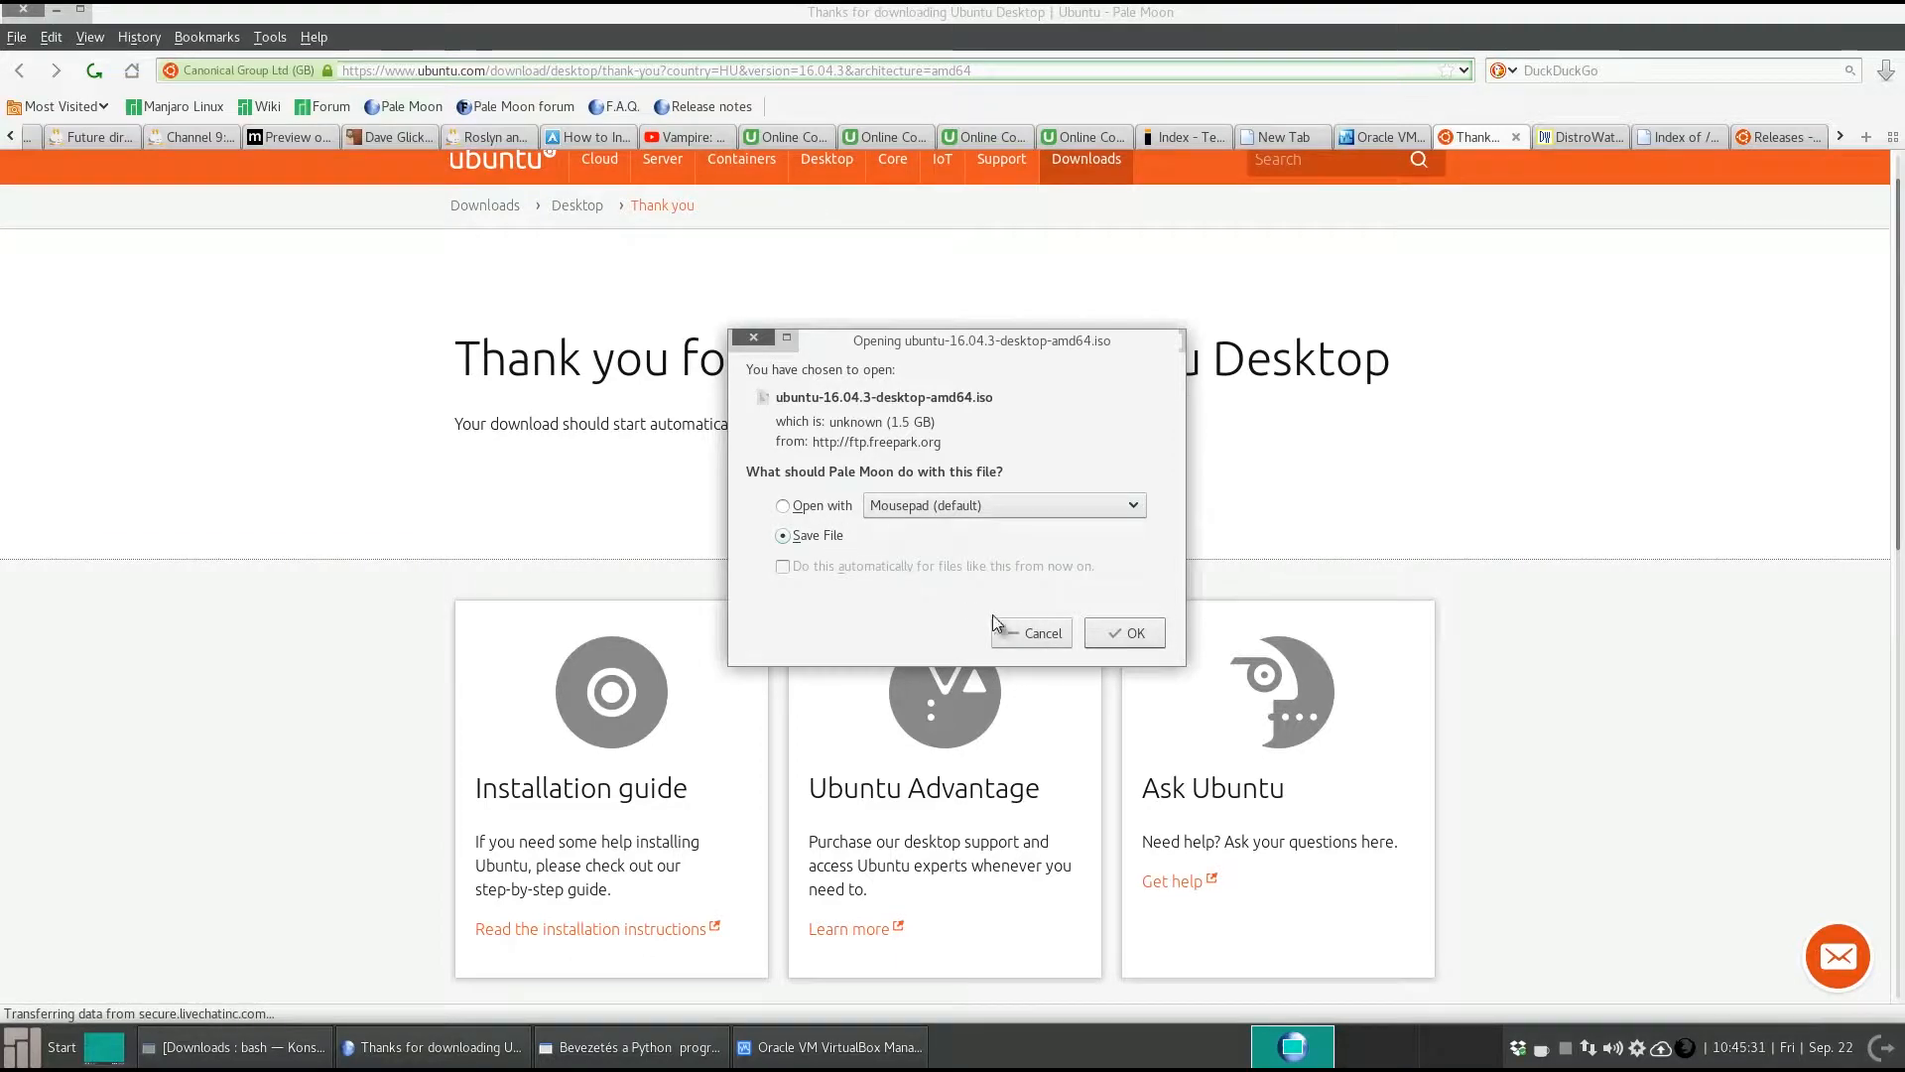
{"action": "left_click", "coordinate": [1038, 640]}
- Switch to Konsole, list the Downloads folder with the d command and highlight the Ubuntu ISO's file name
{"action": "left_click", "coordinate": [234, 1047]}
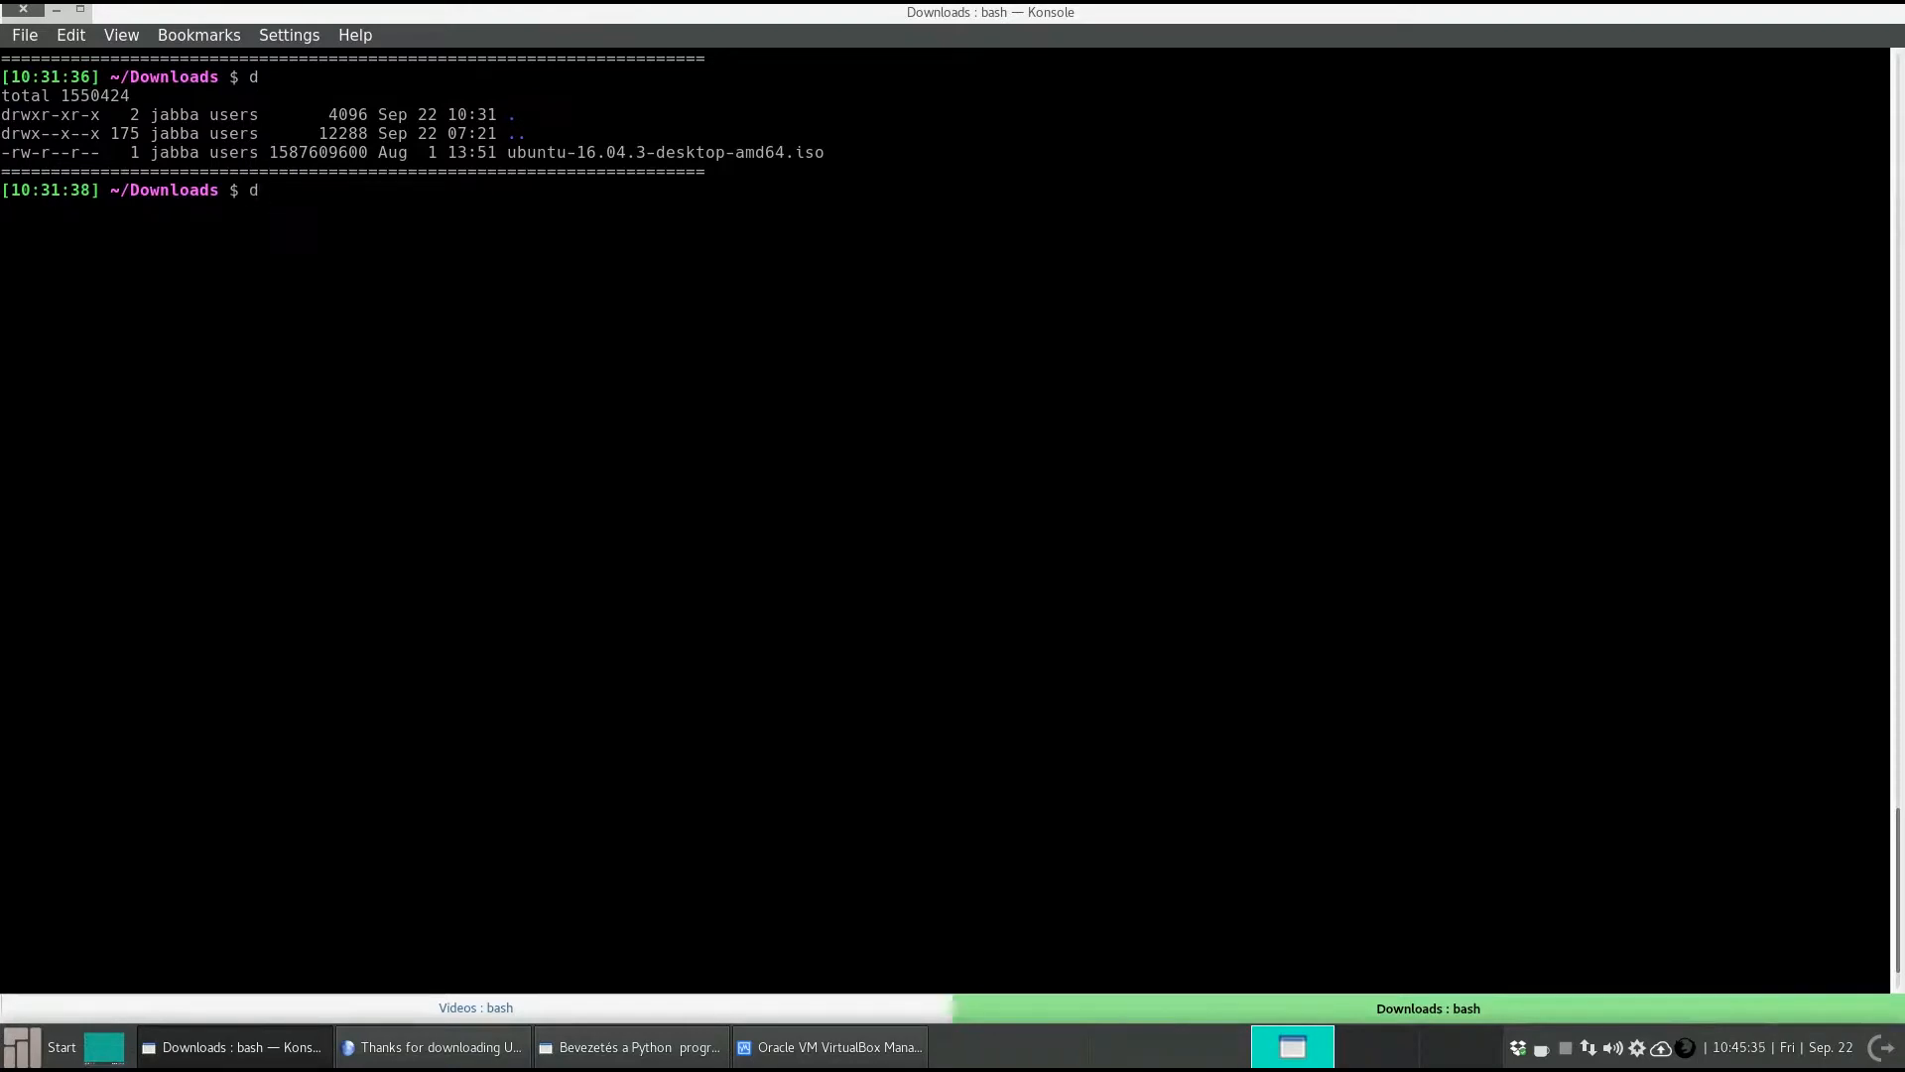
{"action": "key", "text": "Return"}
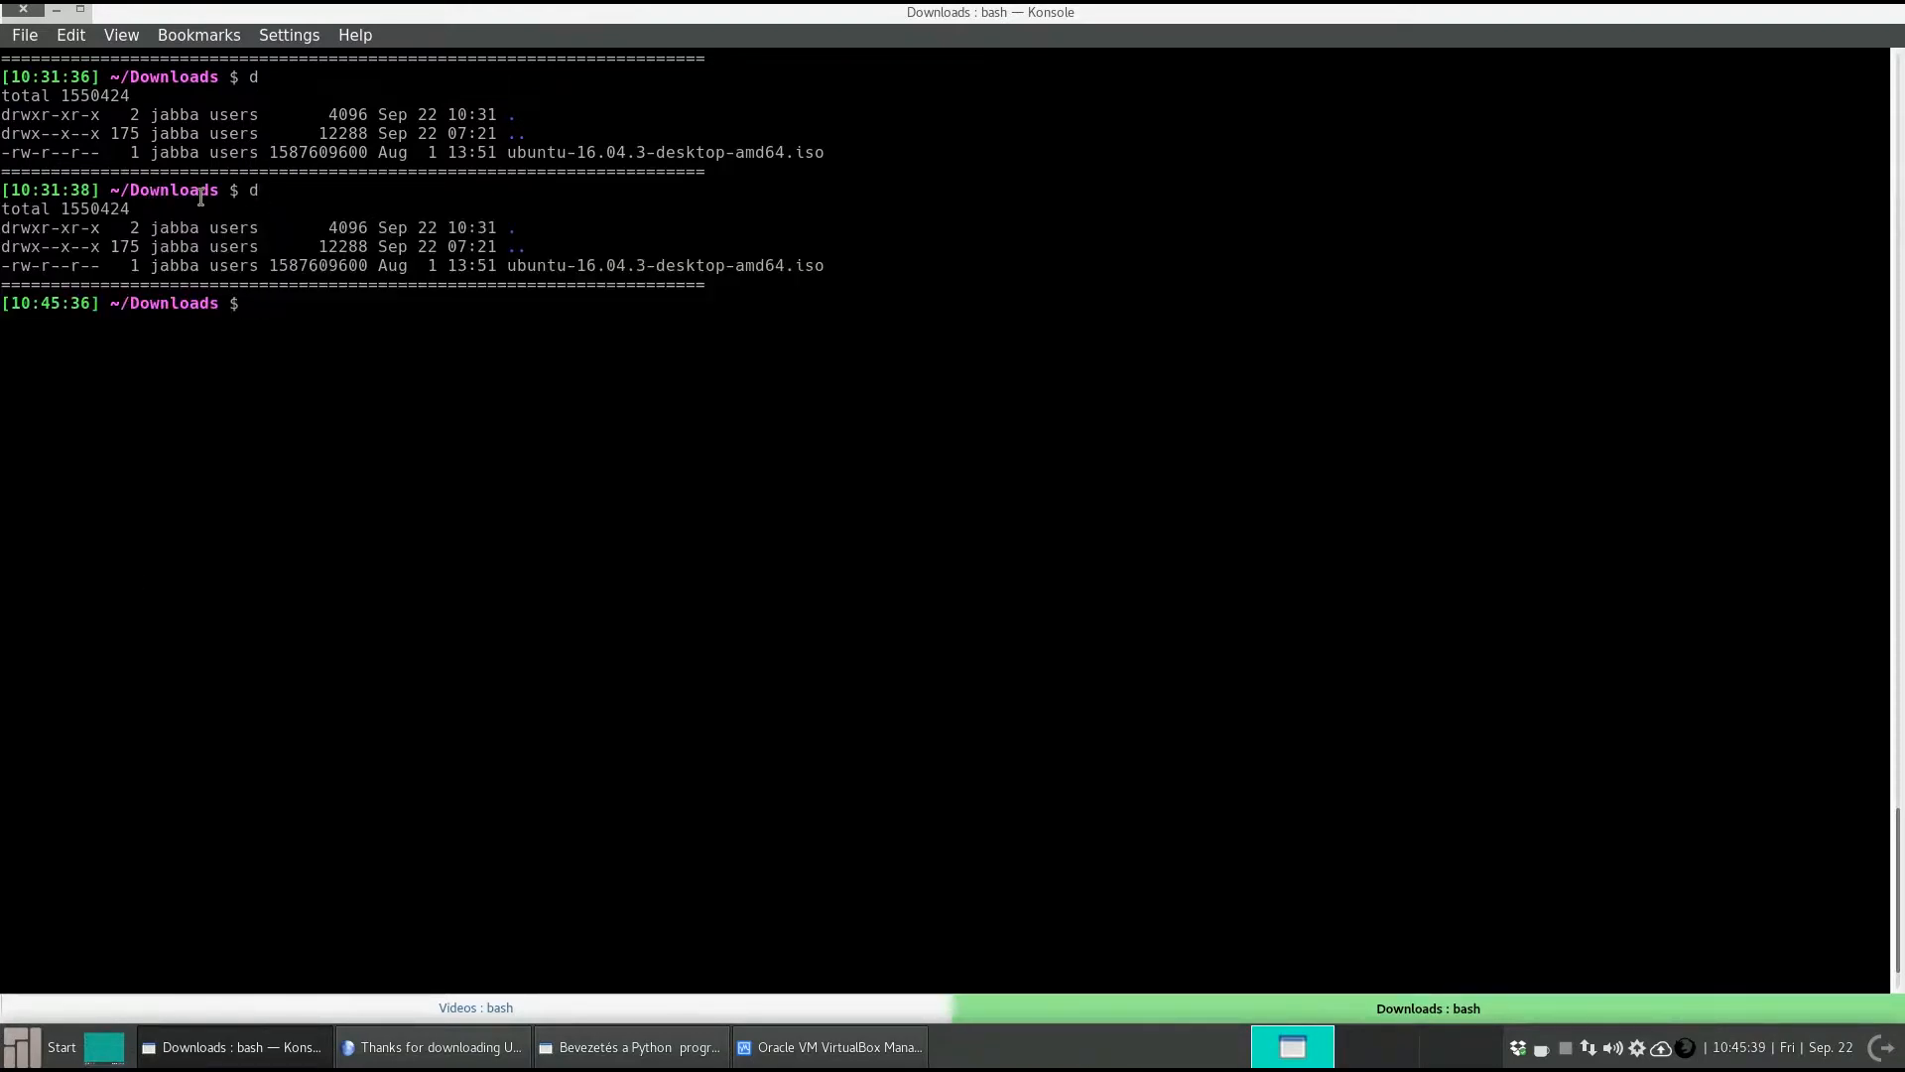
{"action": "left_click_drag", "start_coordinate": [508, 265], "coordinate": [826, 265]}
{"action": "left_click", "coordinate": [690, 261]}
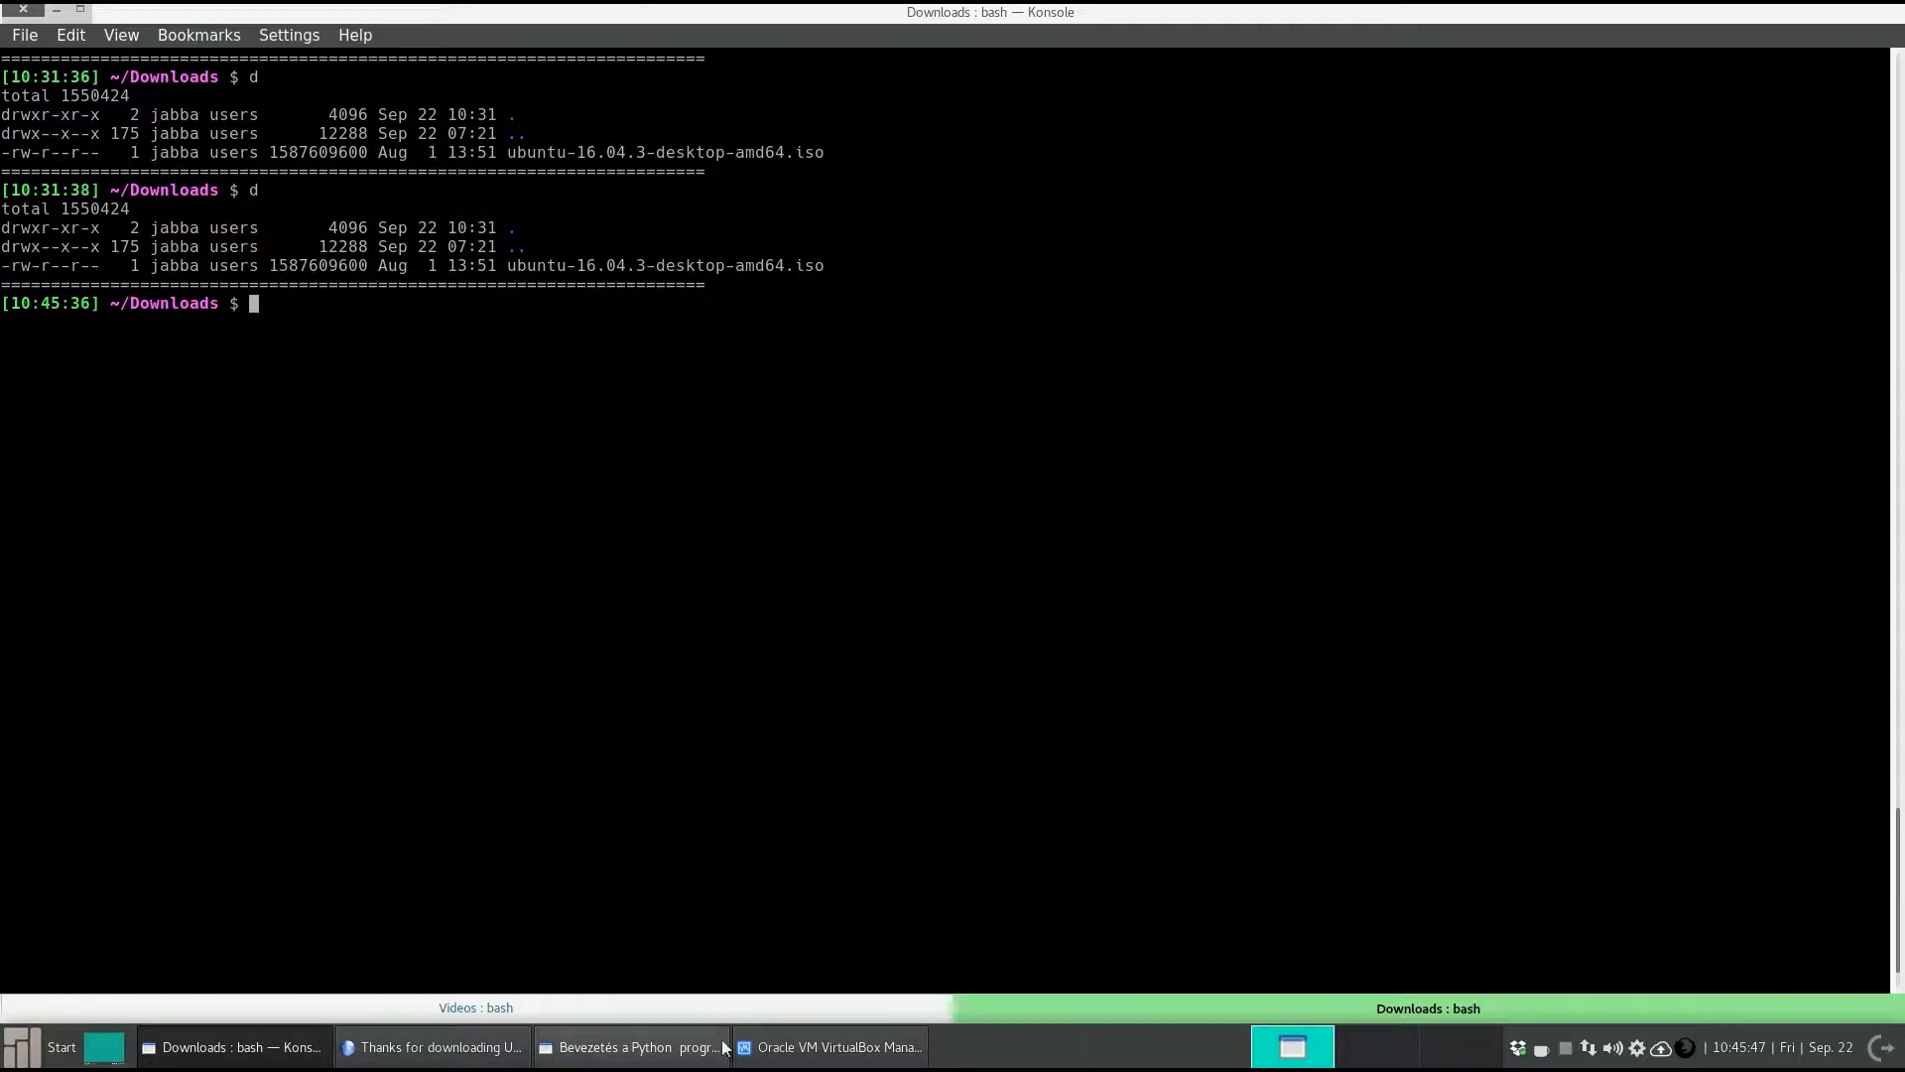
- Advance the Okular presentation to the installation slide and switch to the VirtualBox Manager
{"action": "left_click", "coordinate": [630, 1047]}
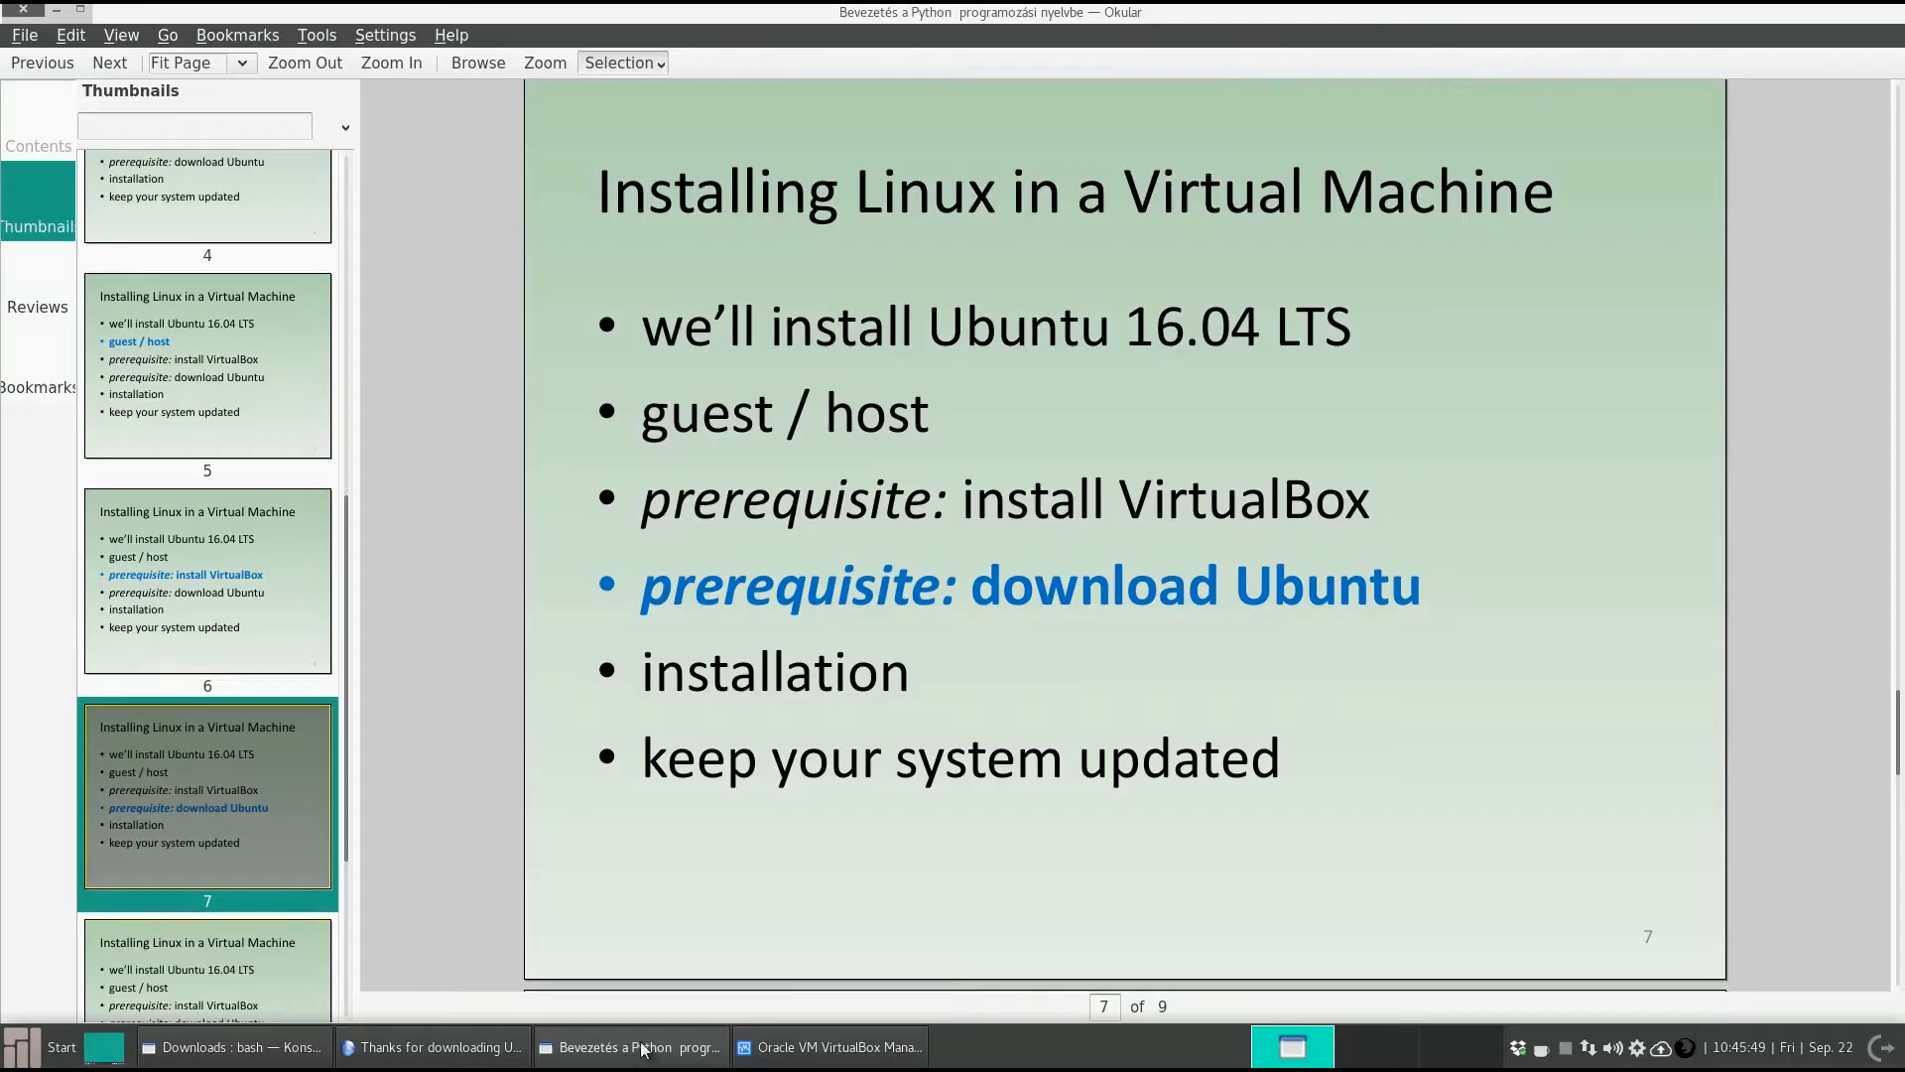
{"action": "key", "text": "Page_Down"}
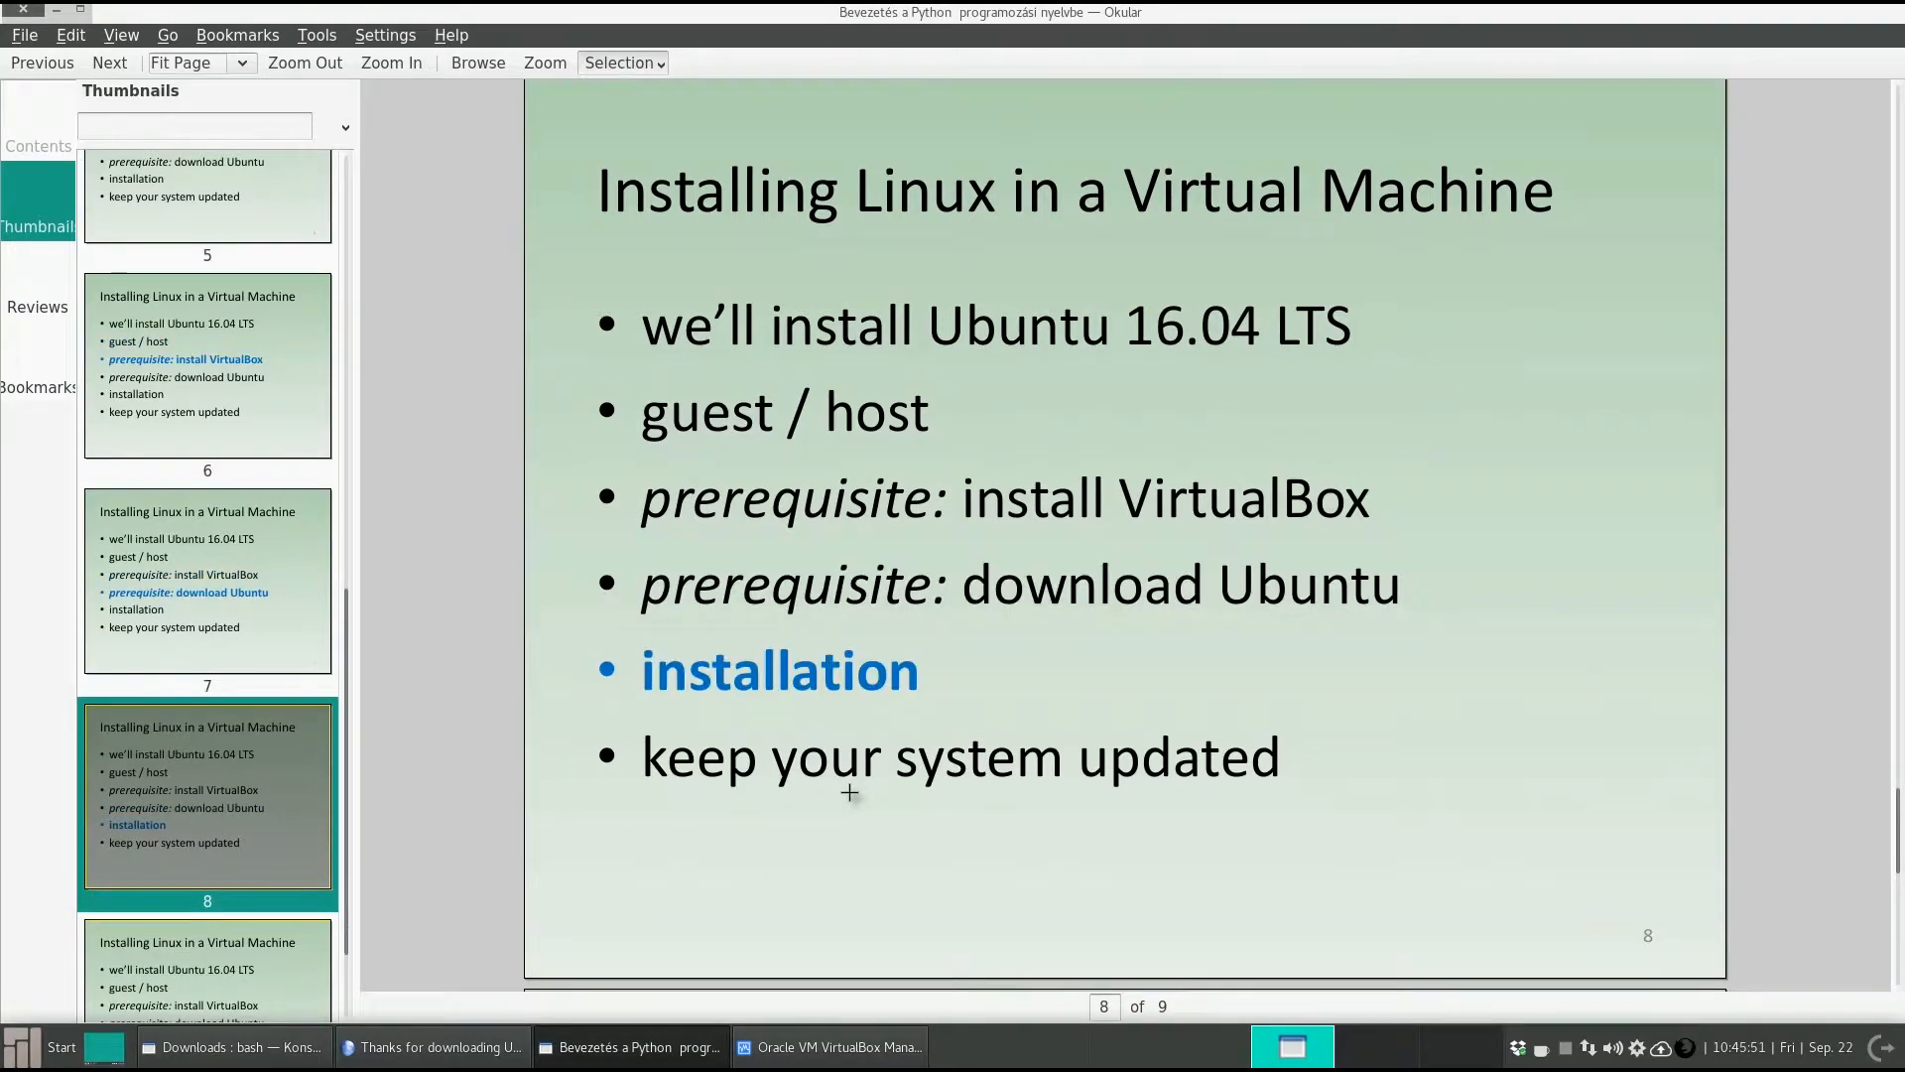
{"action": "left_click", "coordinate": [680, 1060]}
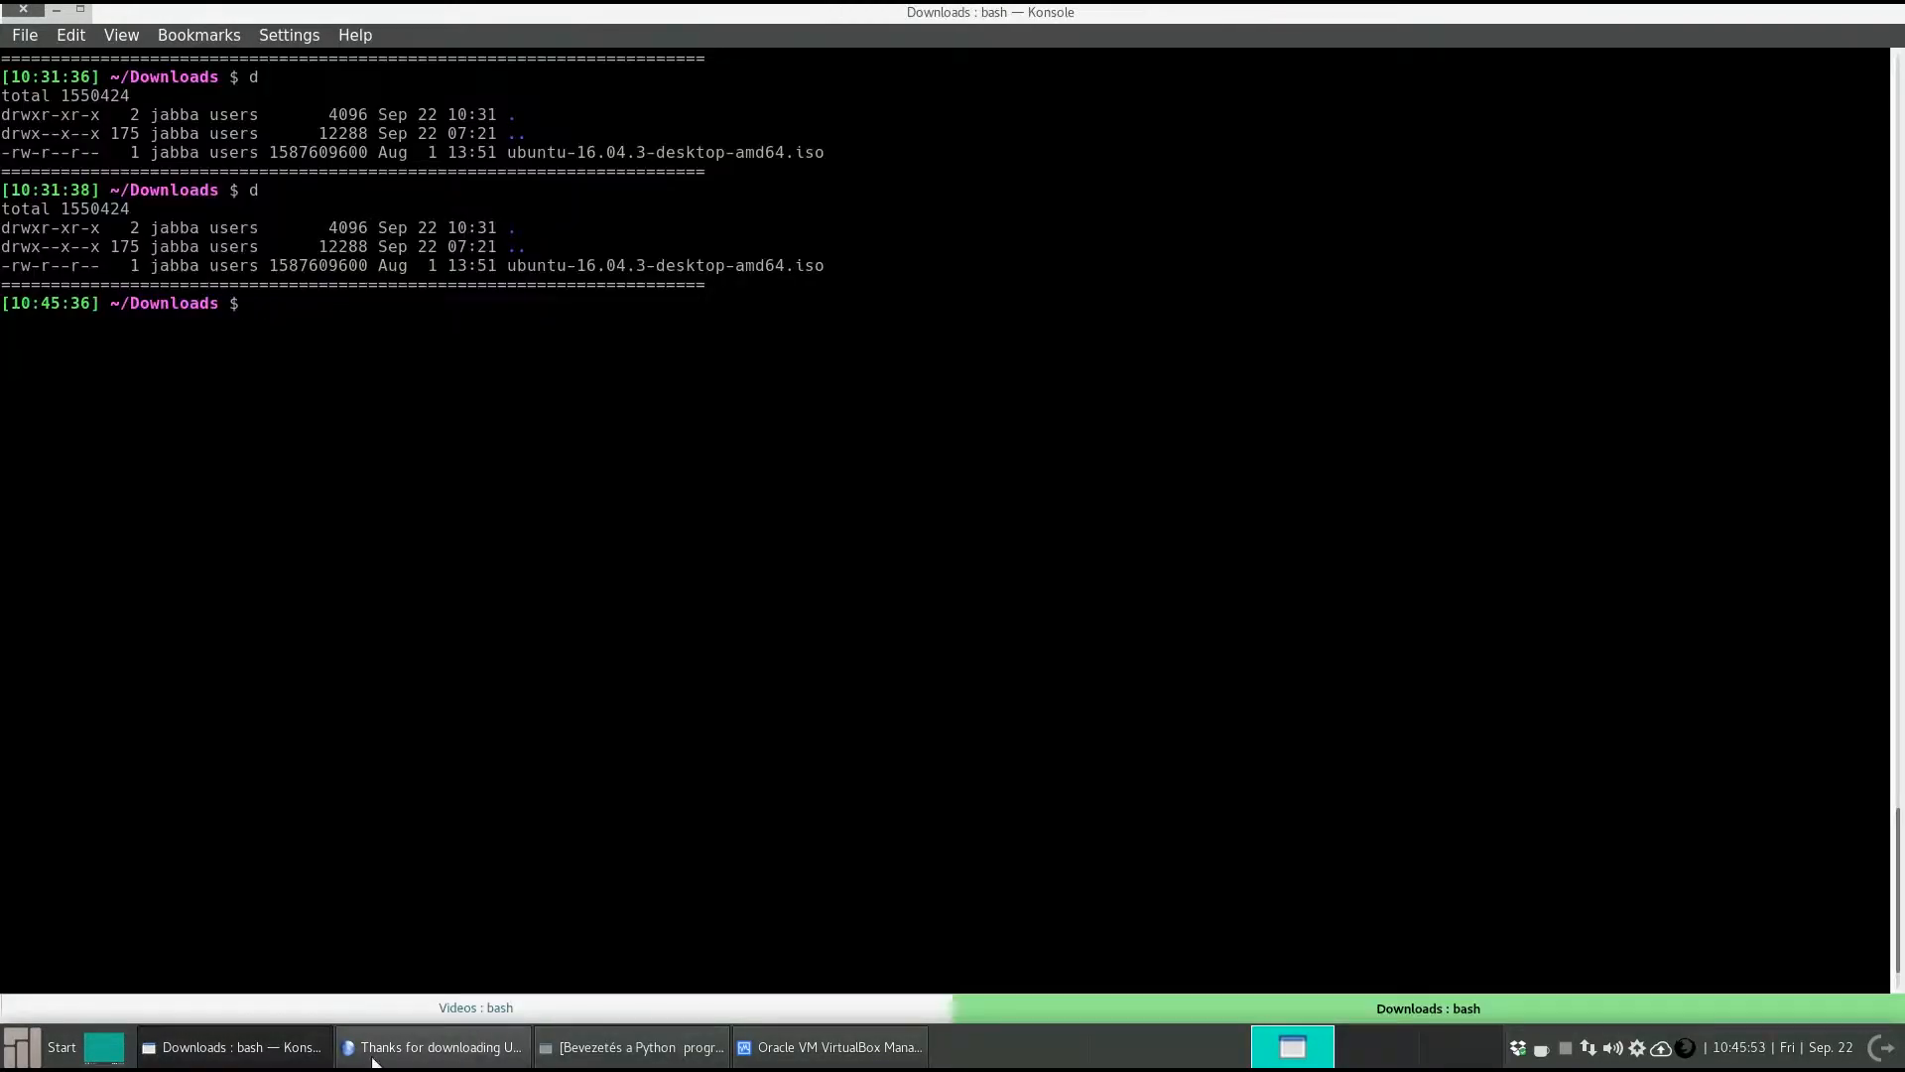
{"action": "left_click", "coordinate": [437, 1047]}
{"action": "left_click", "coordinate": [436, 1047]}
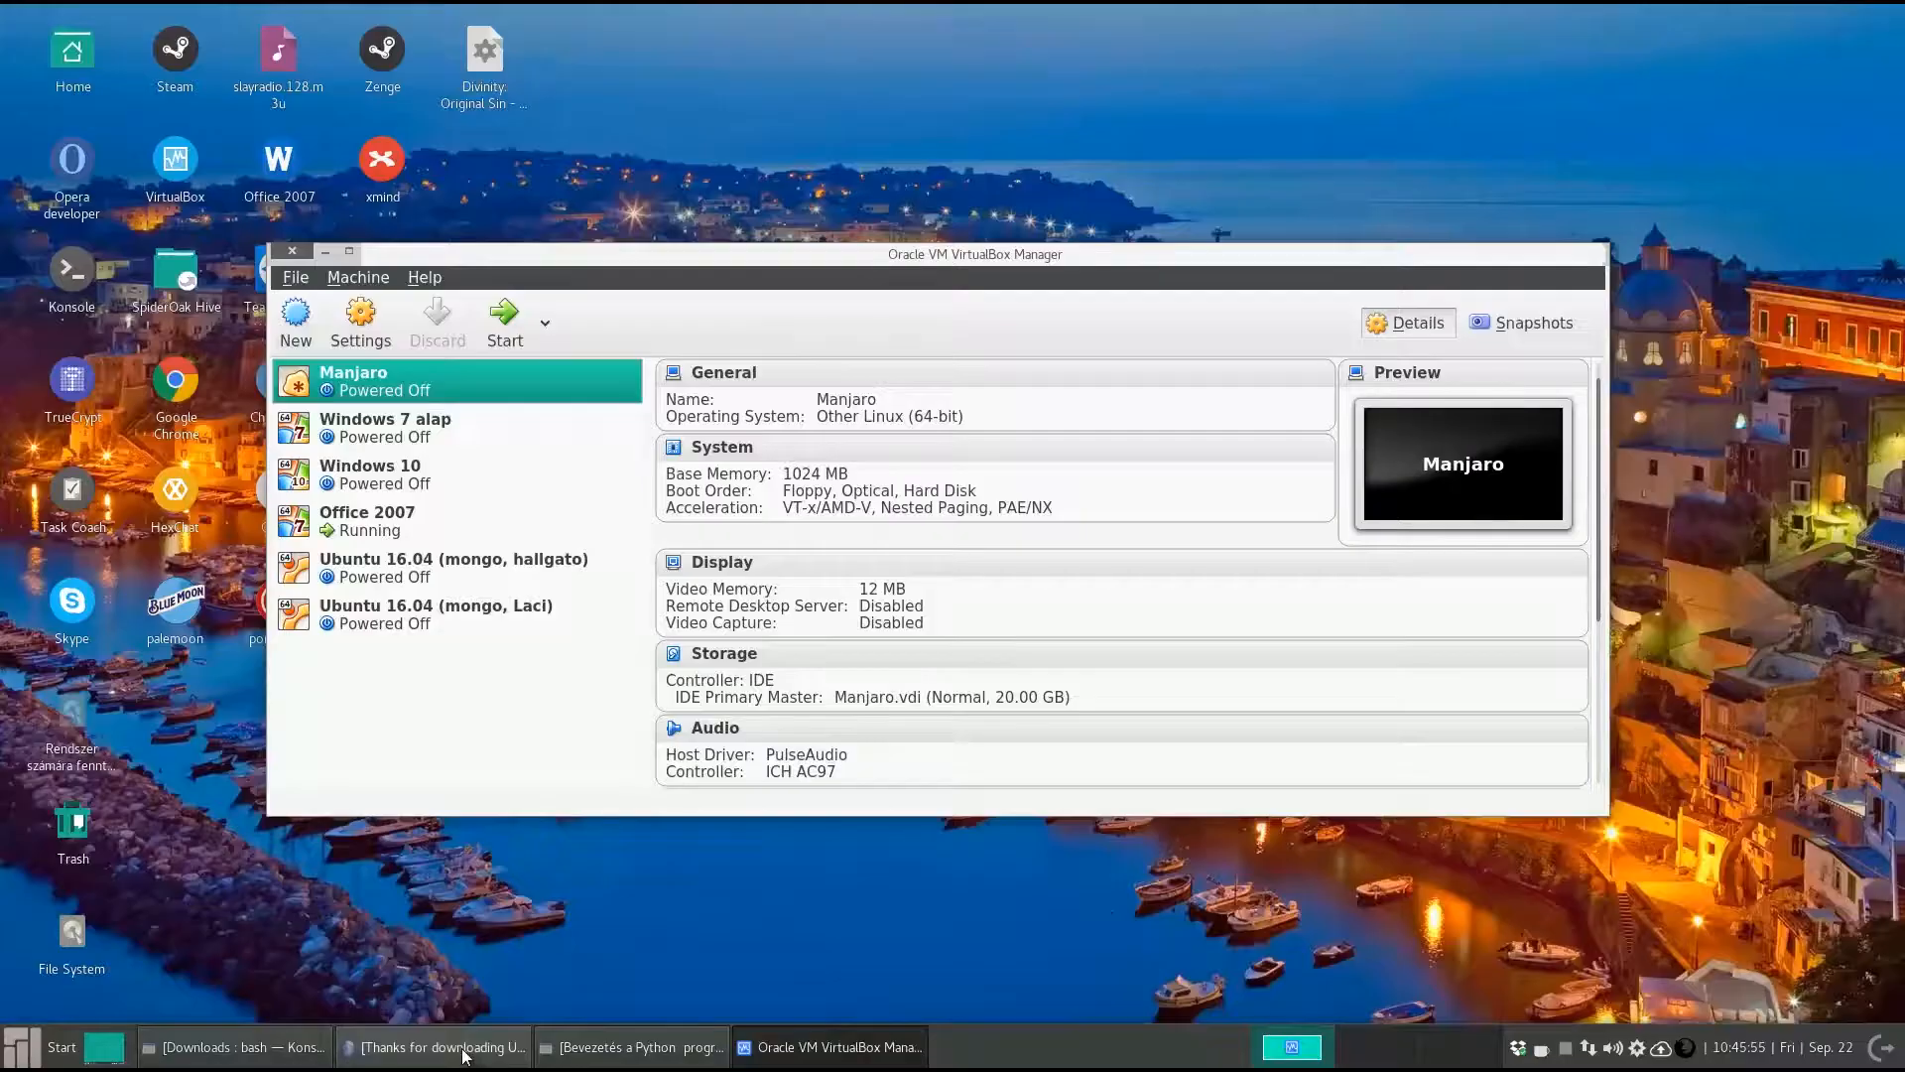
- Close and relaunch the VirtualBox Manager and open the wizard for creating a new virtual machine
{"action": "left_click", "coordinate": [293, 252]}
{"action": "double_click", "coordinate": [179, 162]}
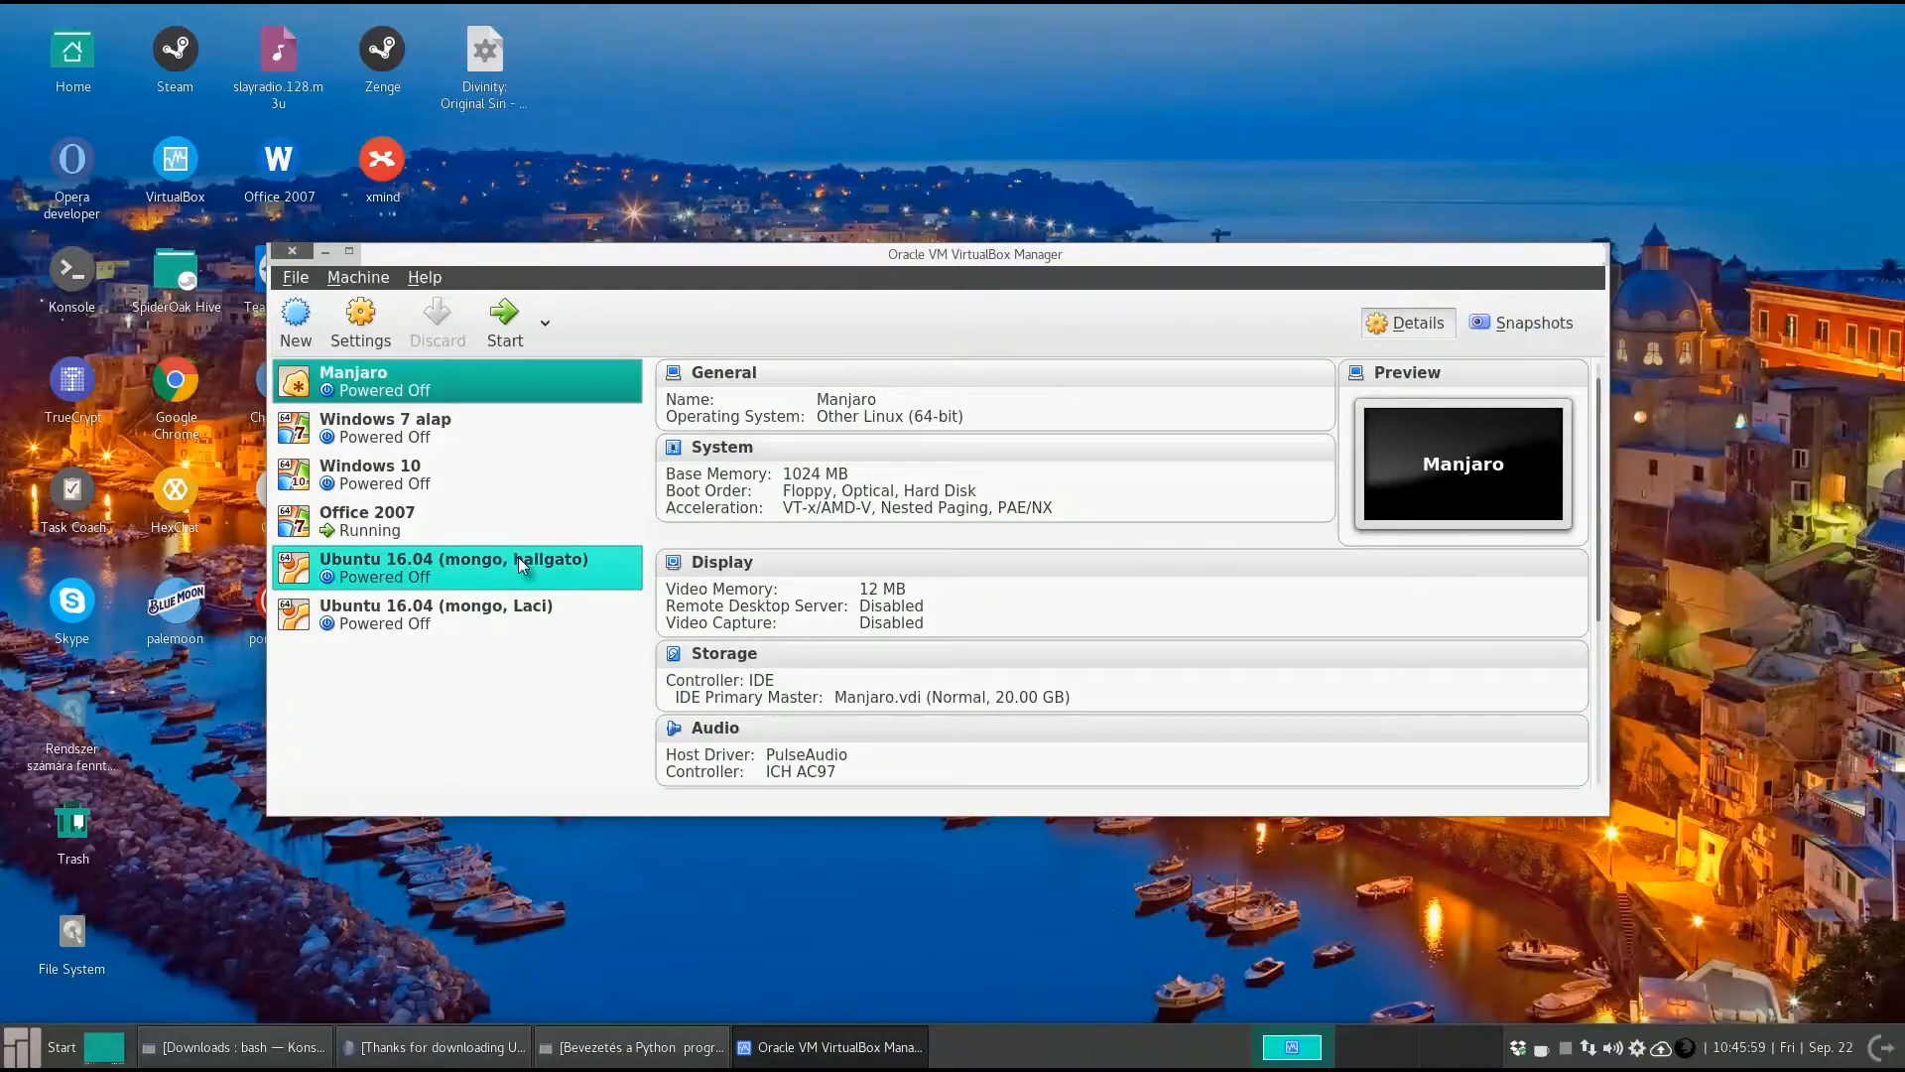
{"action": "left_click", "coordinate": [294, 331]}
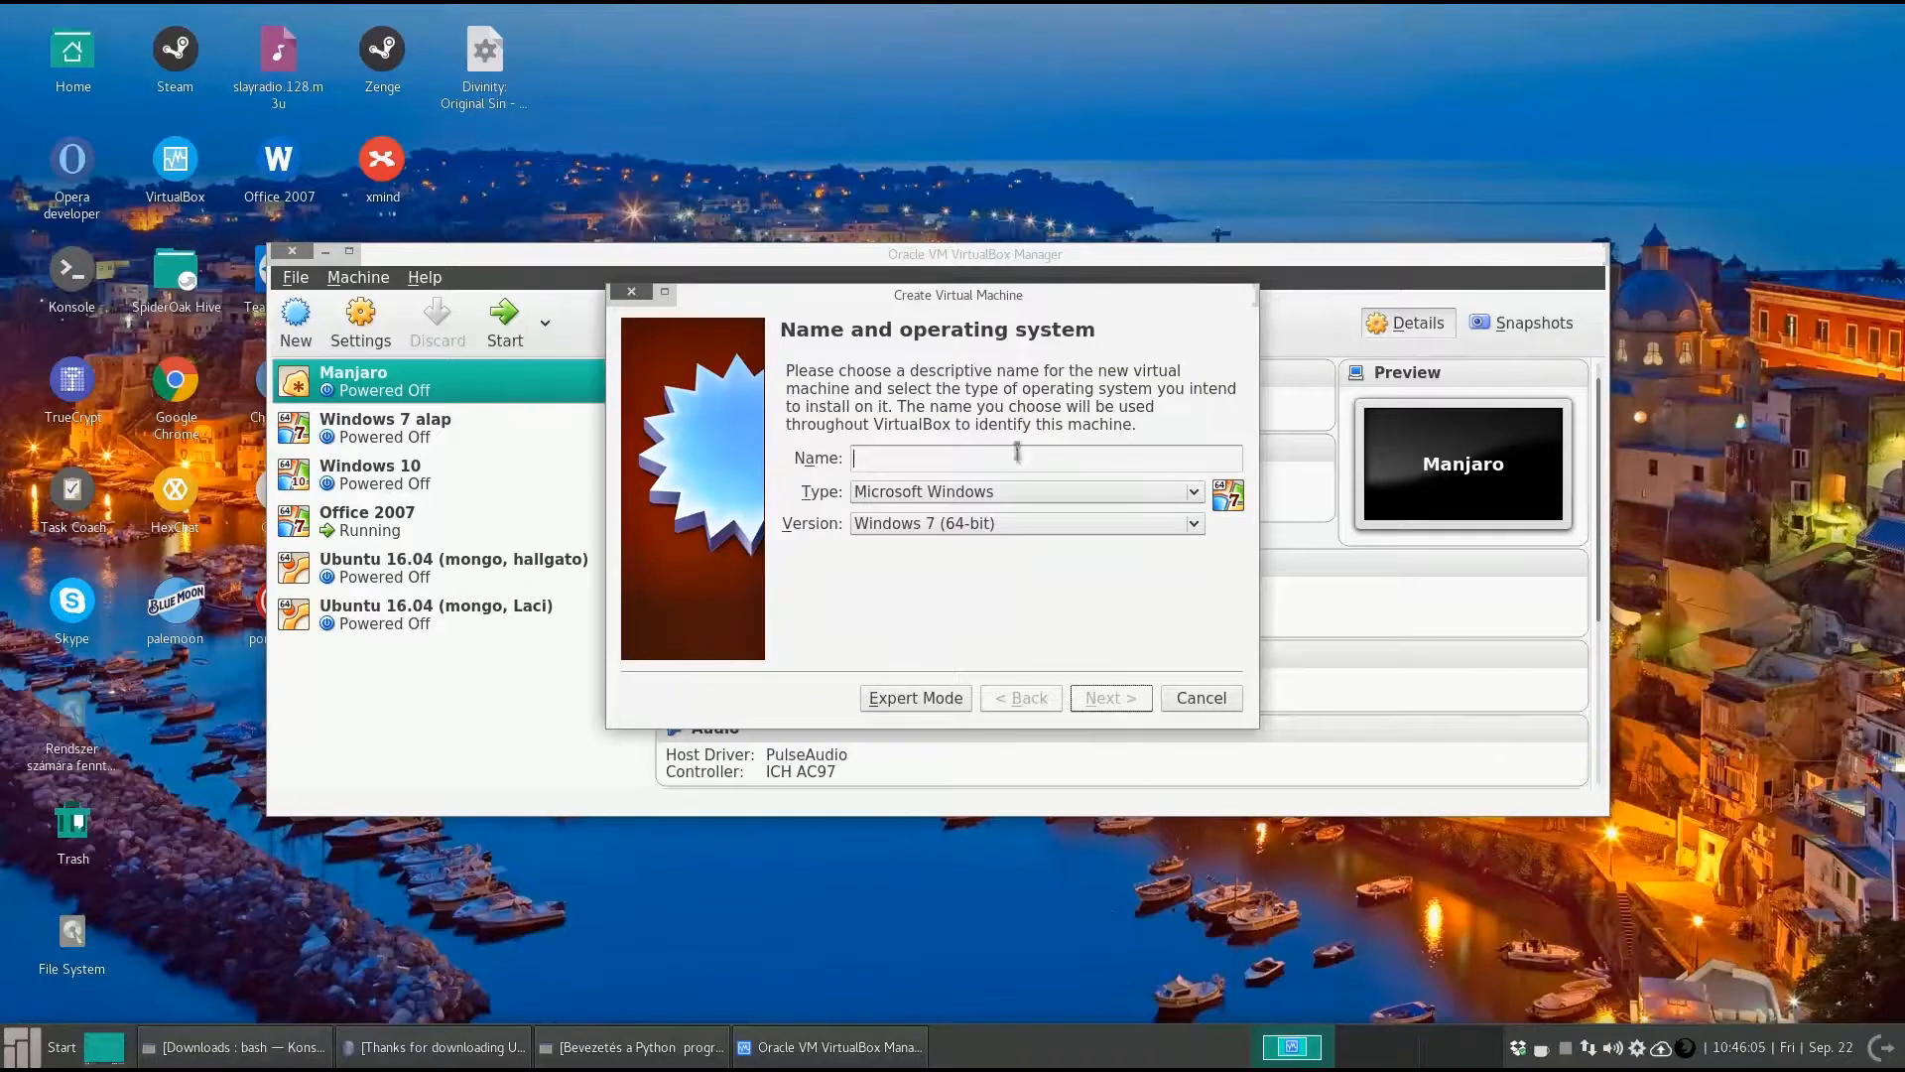
- Name the virtual machine "Ubuntu 16.04 (youtube)" with type Linux and version Ubuntu (64-bit), and proceed to the memory settings
{"action": "type", "text": "Ubuntu 16.04 (youtube"}
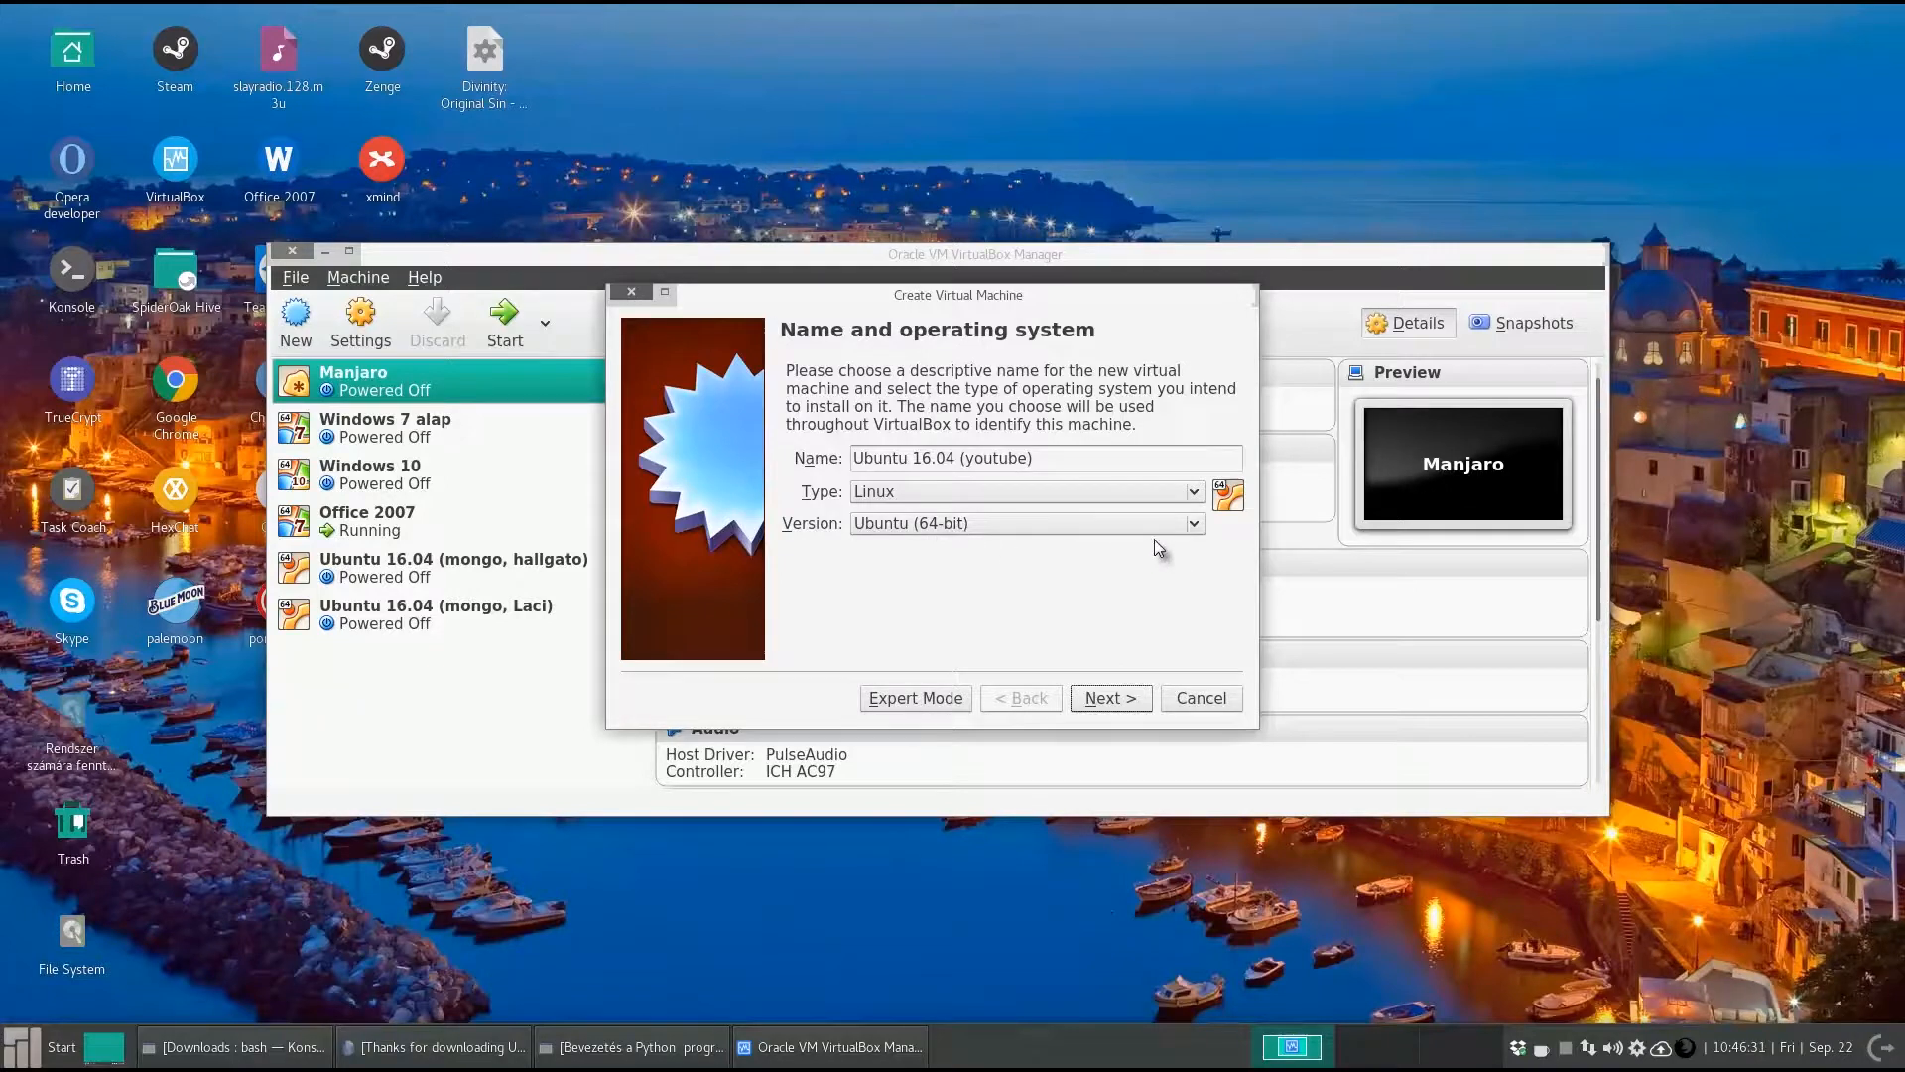
{"action": "left_click_drag", "start_coordinate": [958, 457], "coordinate": [848, 459]}
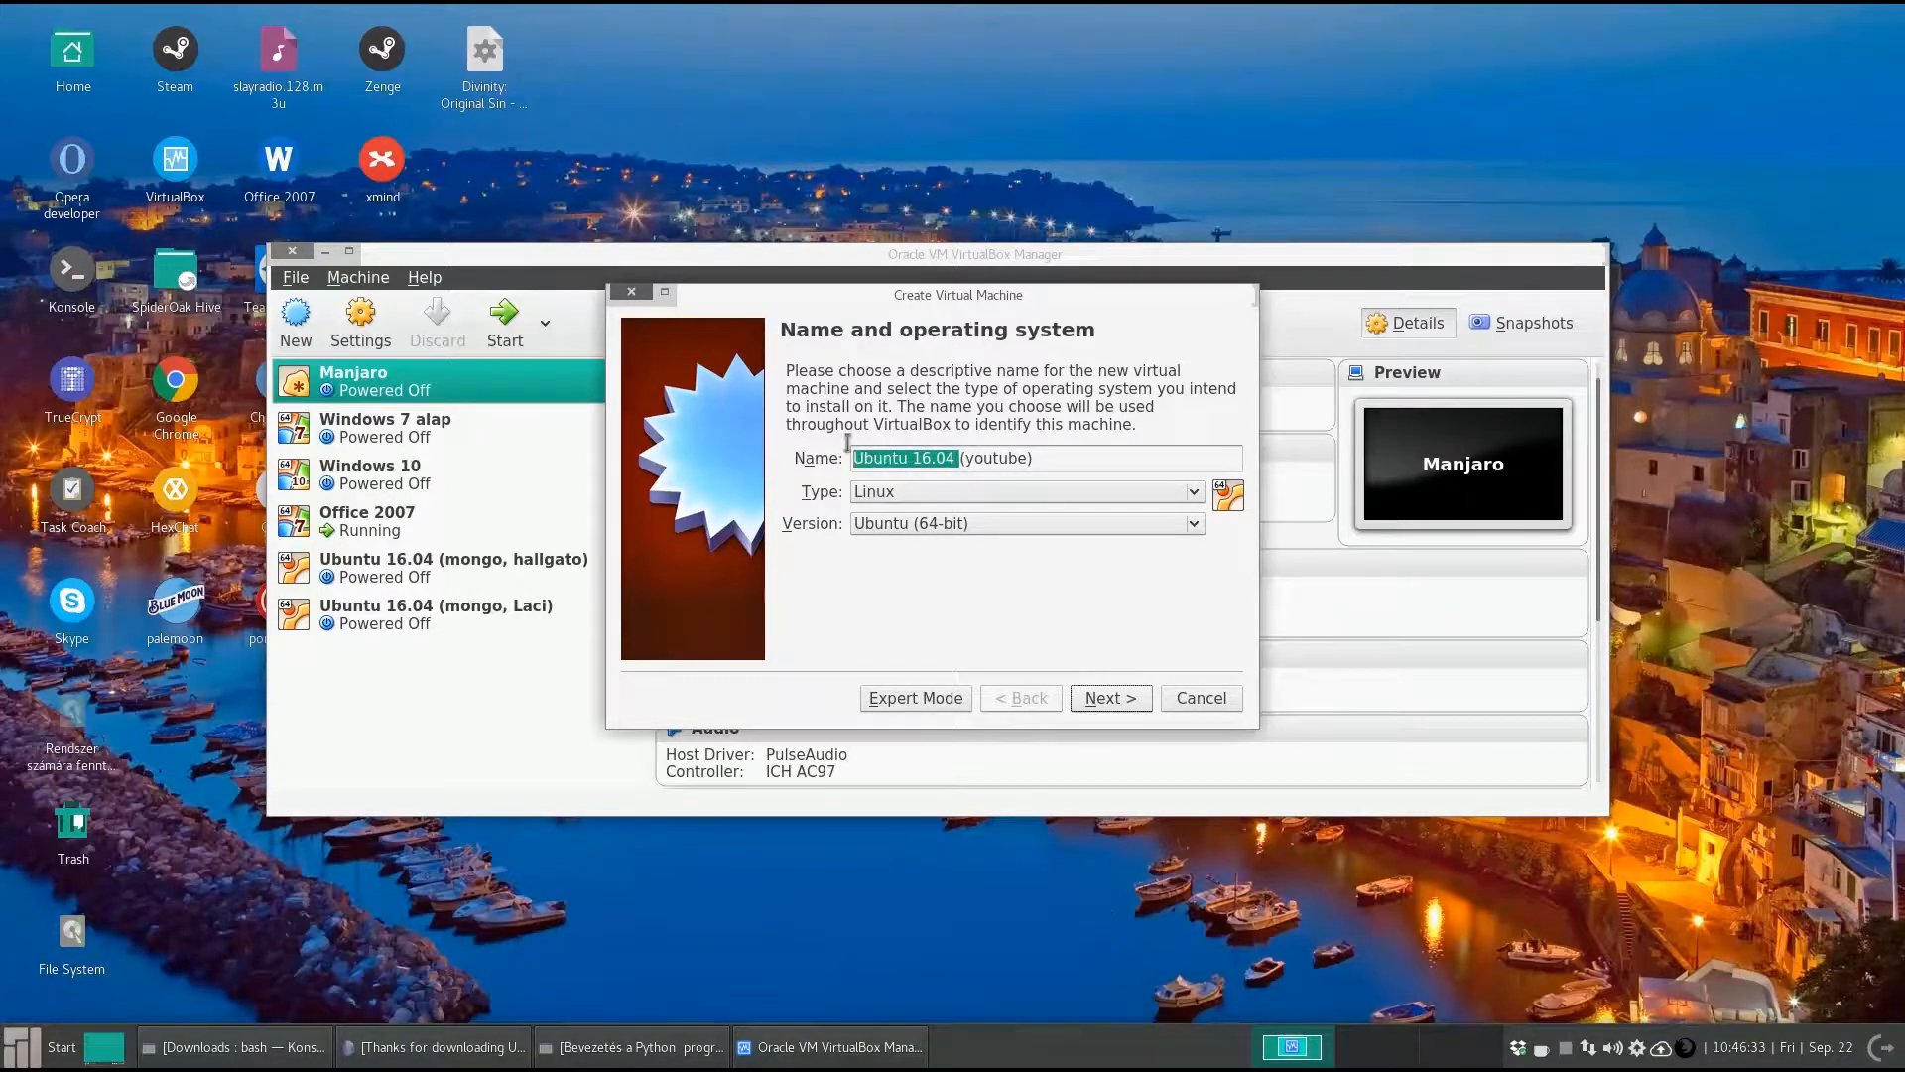
{"action": "left_click", "coordinate": [1193, 524]}
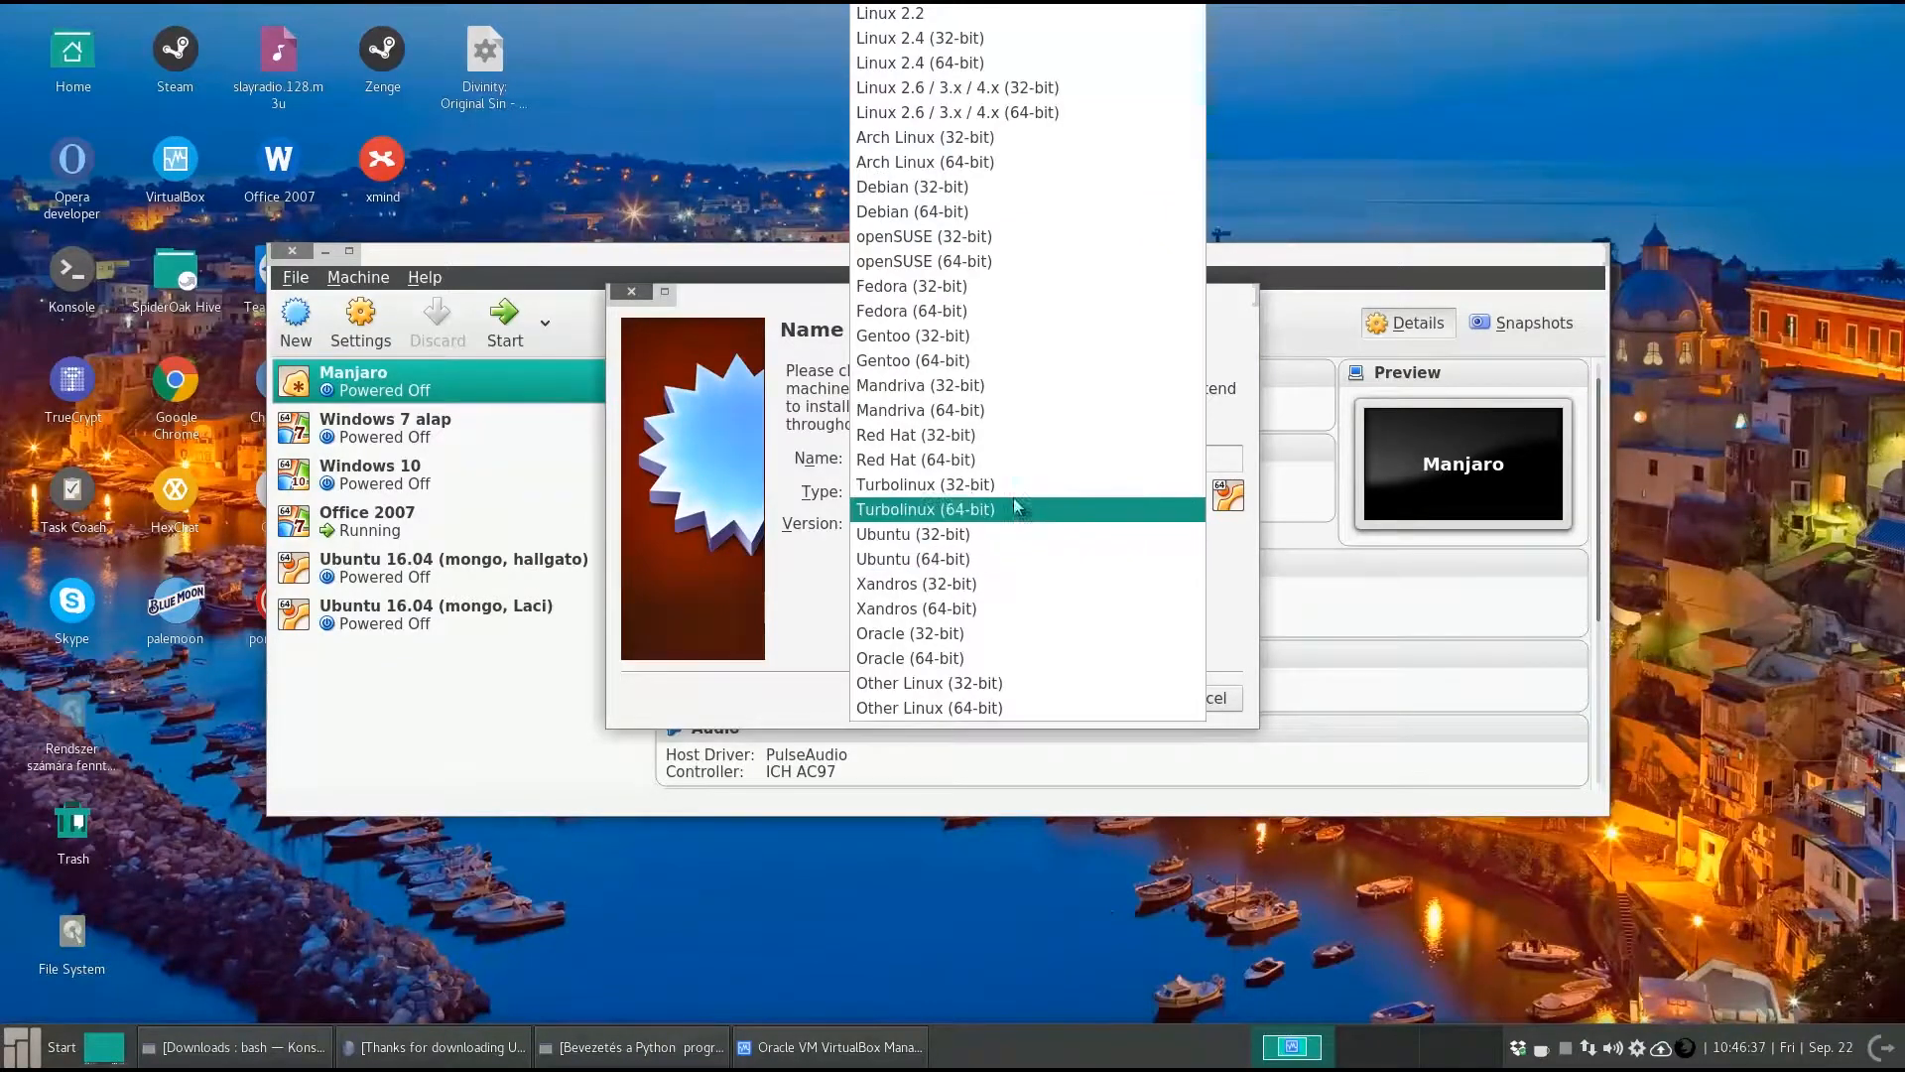
{"action": "left_click", "coordinate": [910, 561]}
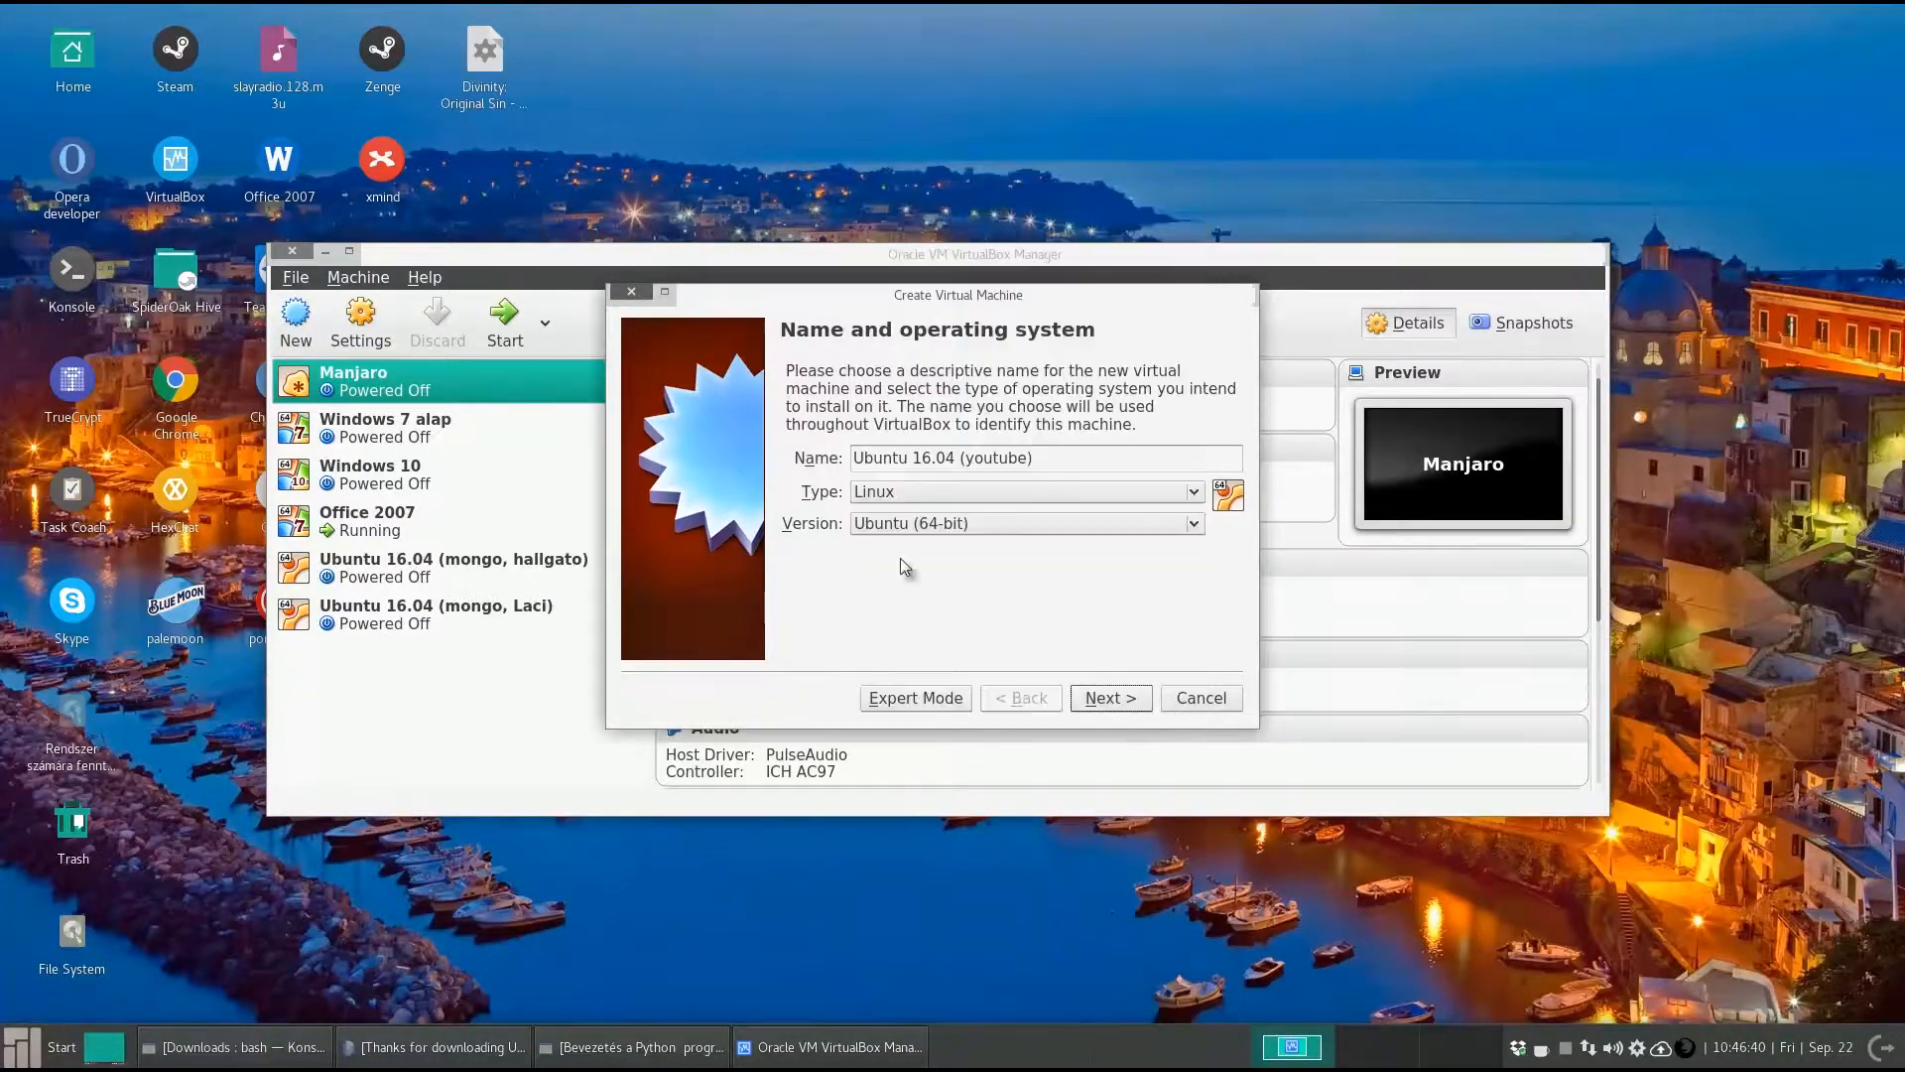
{"action": "left_click", "coordinate": [1116, 705]}
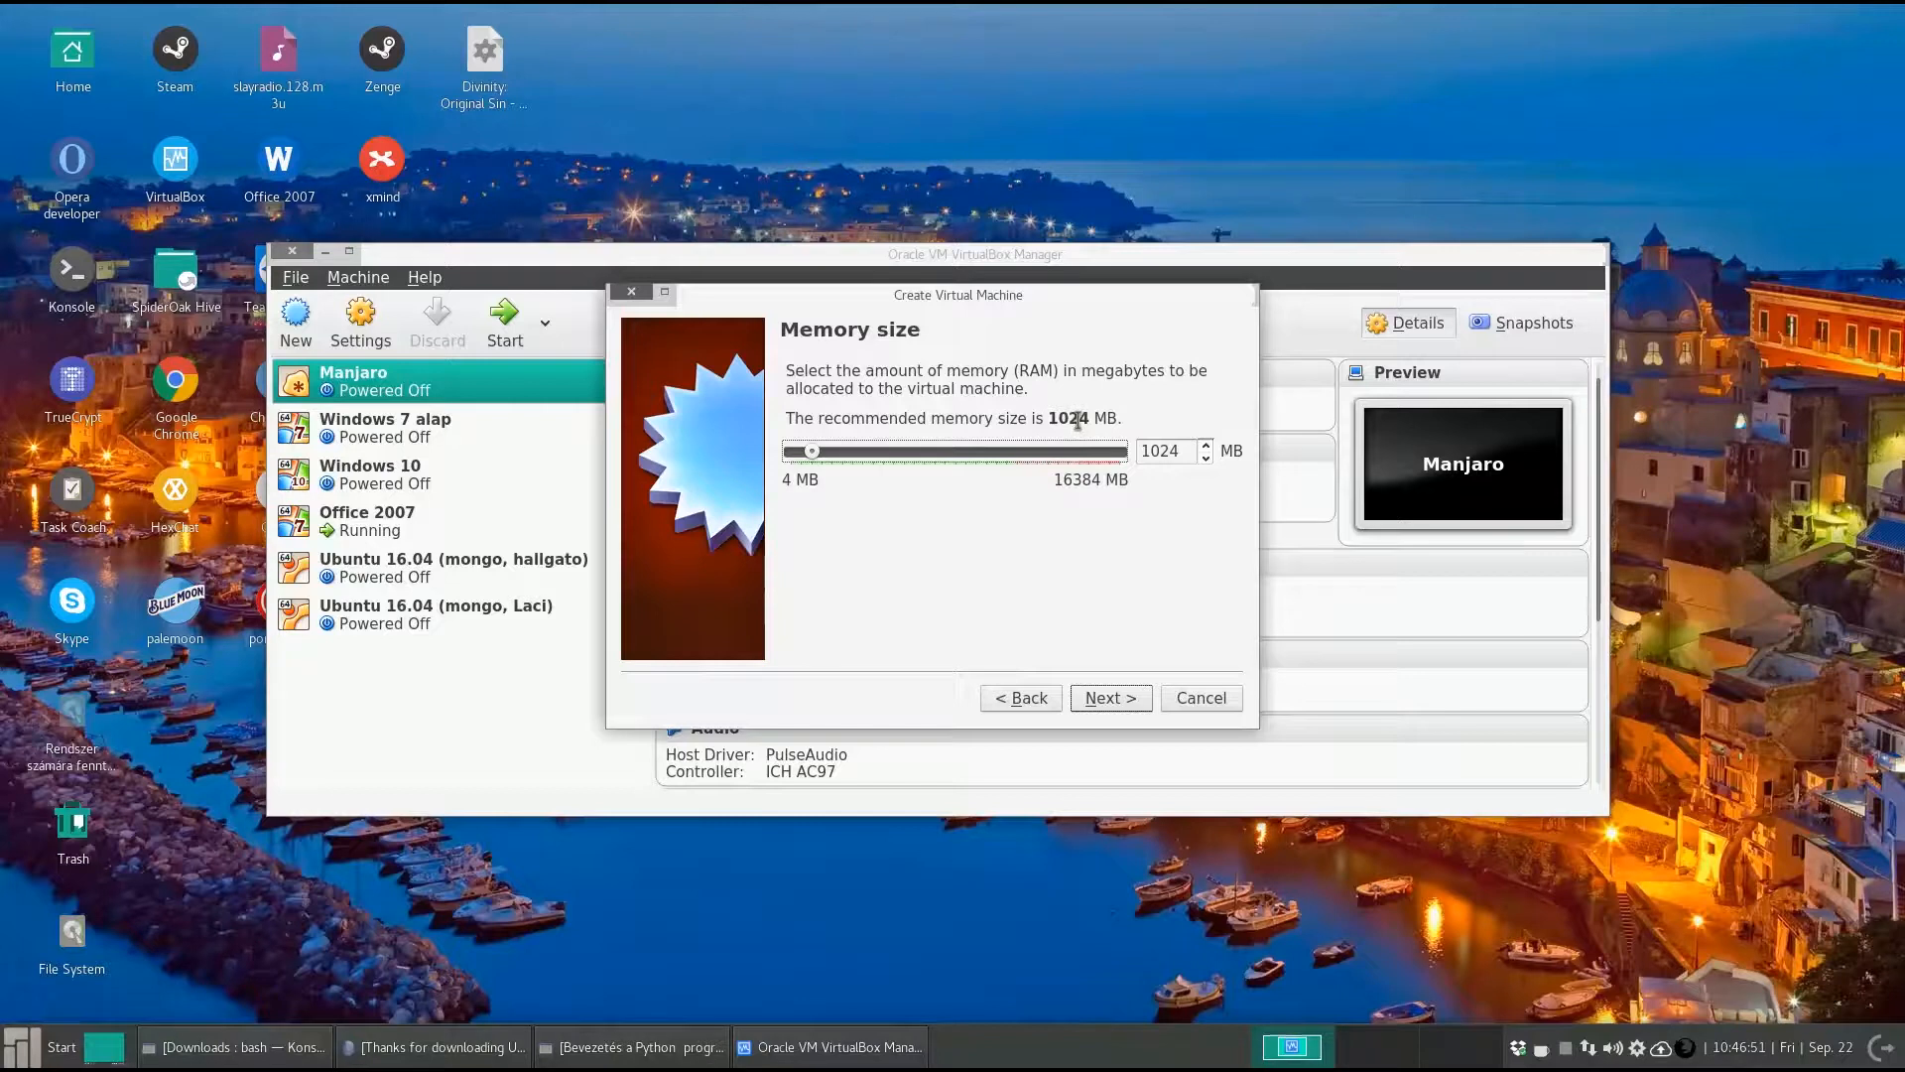
- Allocate 2048 MB of memory to the virtual machine and continue to the hard disk settings
{"action": "left_click_drag", "start_coordinate": [1189, 451], "coordinate": [1059, 444]}
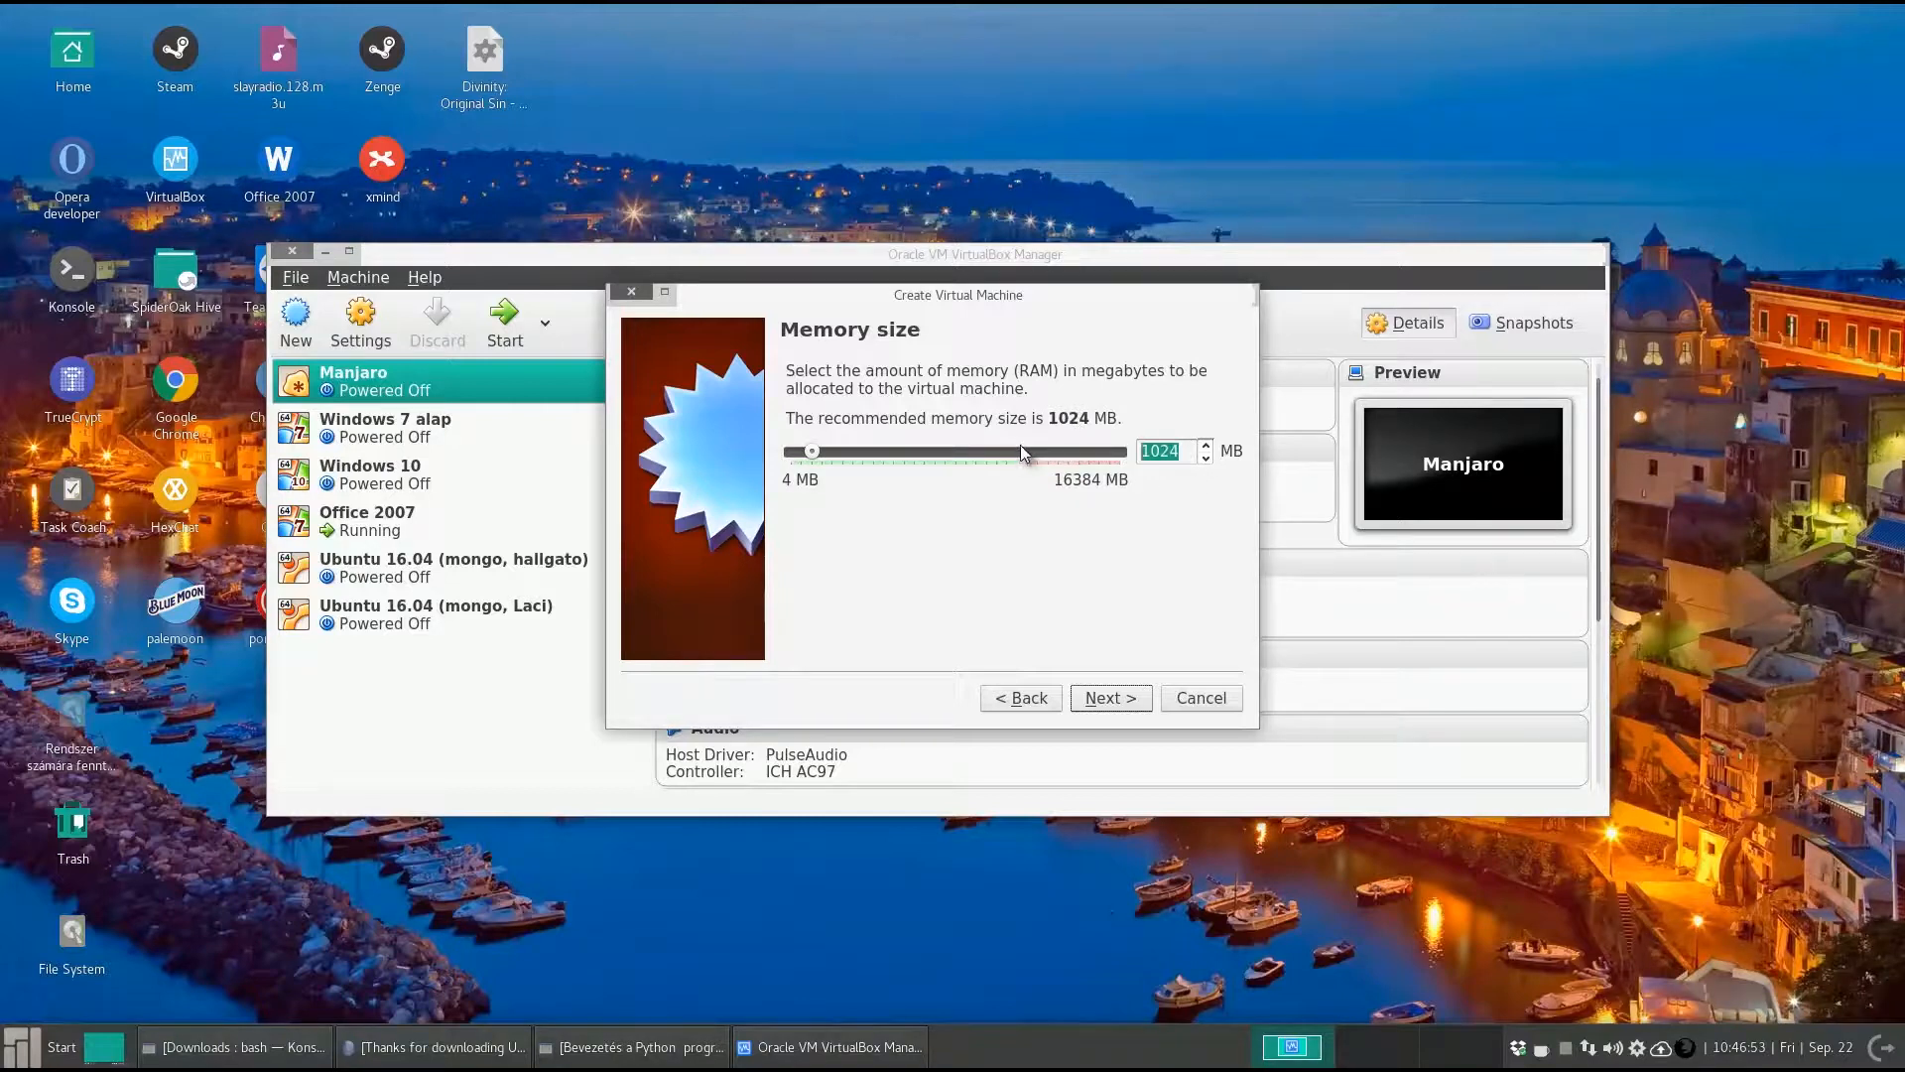
{"action": "type", "text": "2048"}
{"action": "left_click_drag", "start_coordinate": [839, 295], "coordinate": [1243, 86]}
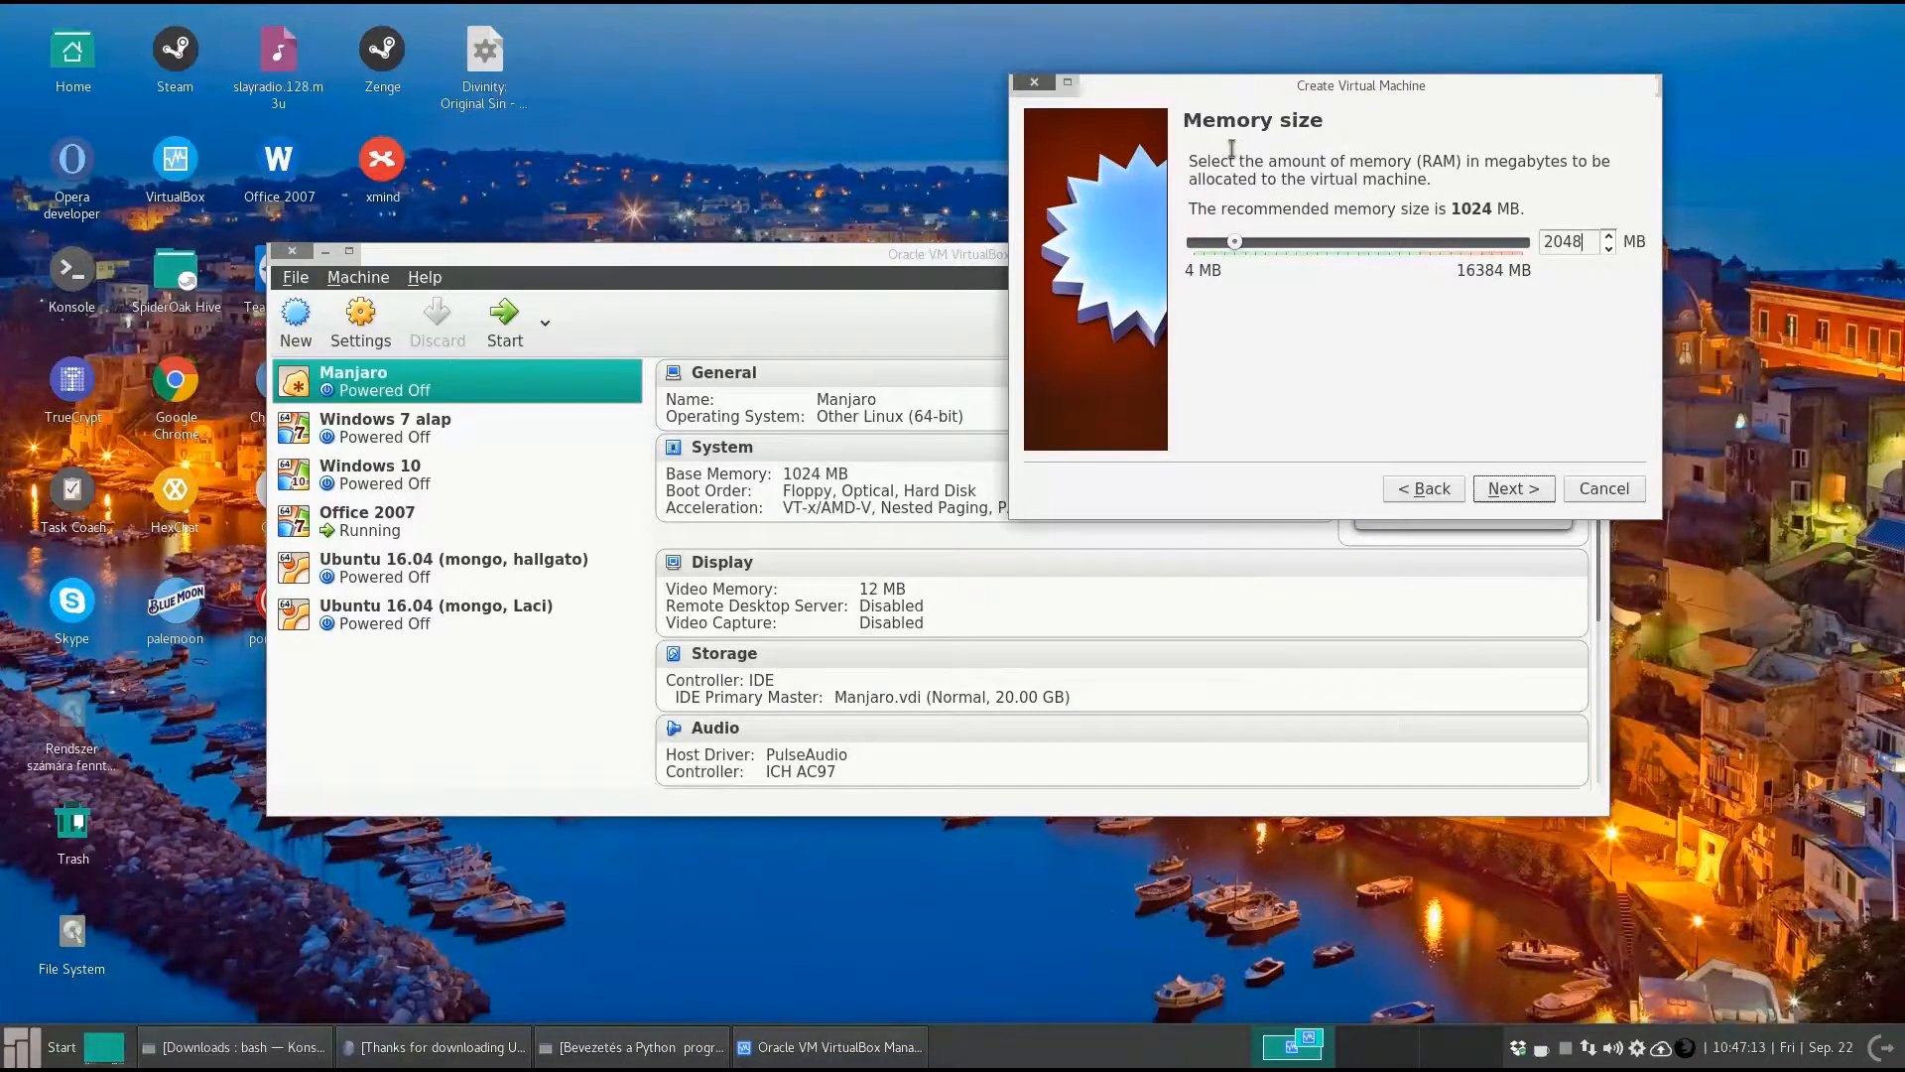
{"action": "left_click_drag", "start_coordinate": [1257, 83], "coordinate": [898, 171]}
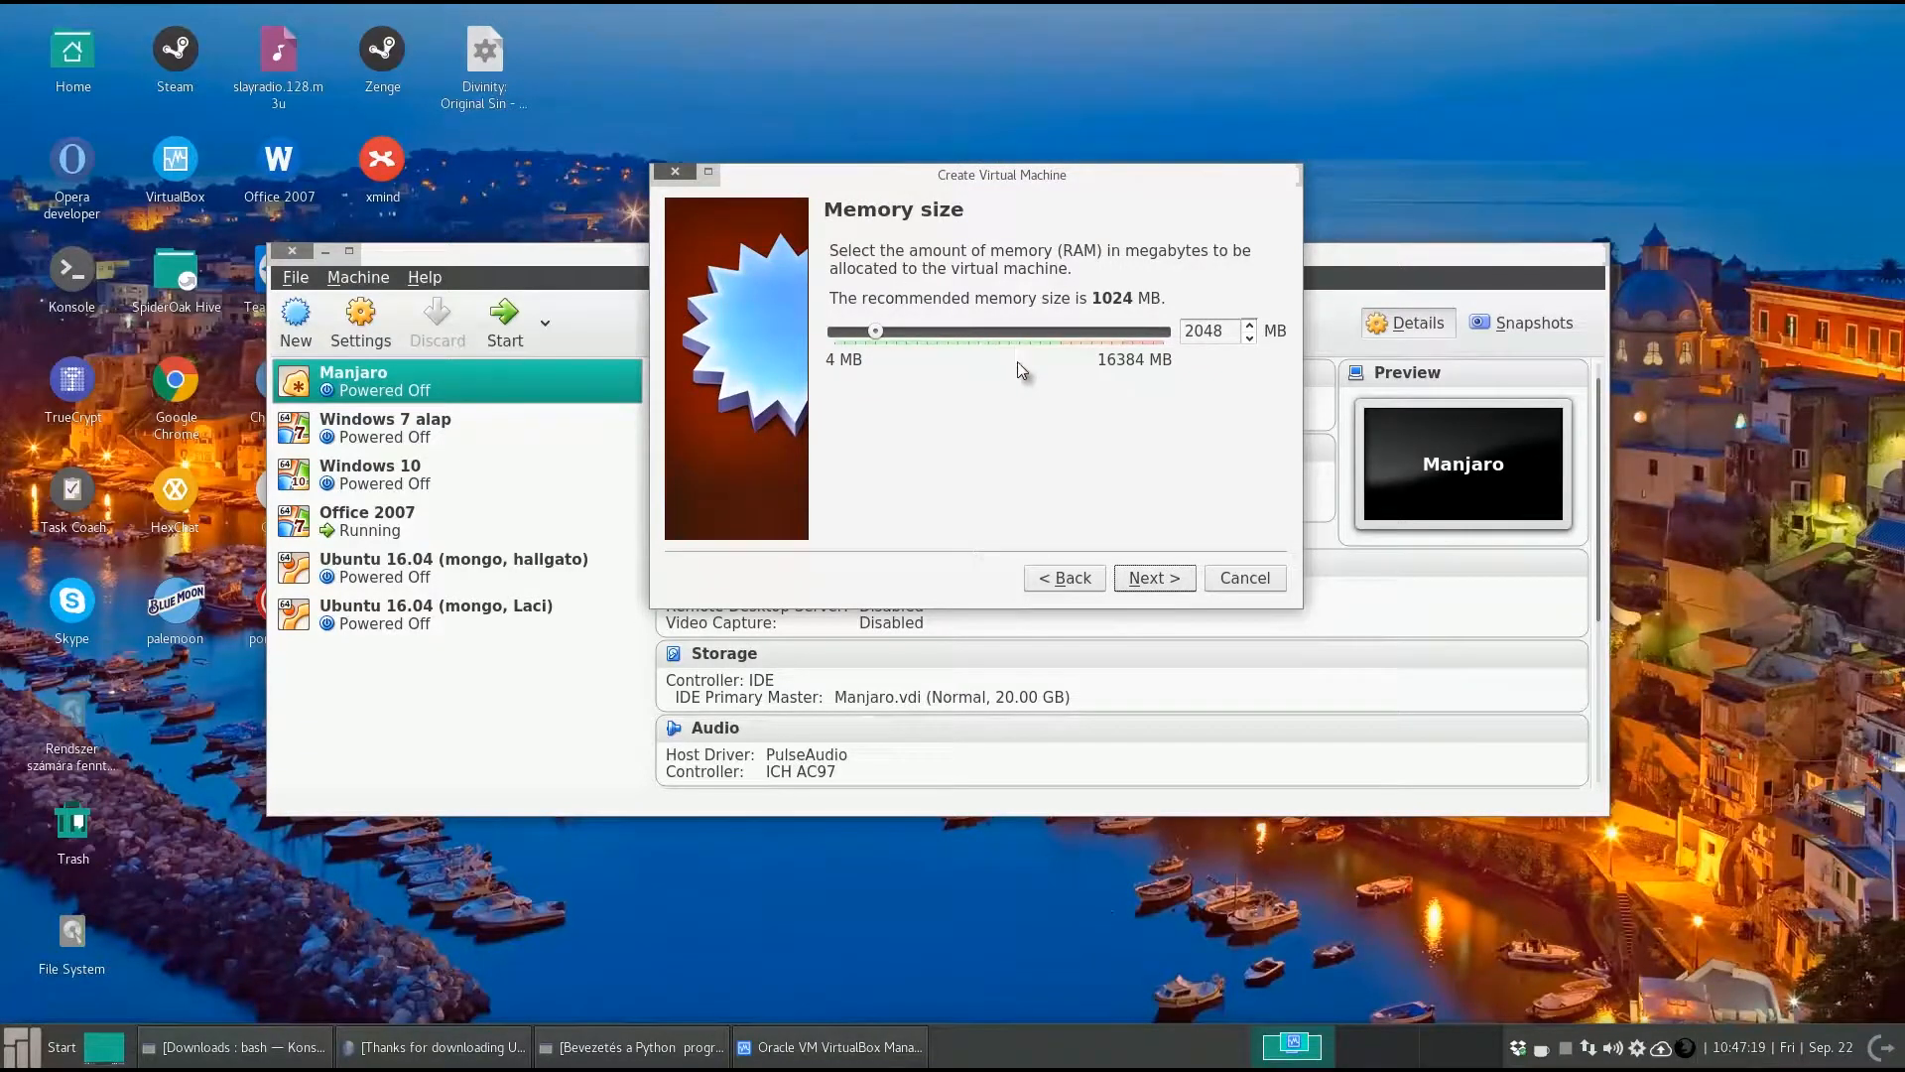
{"action": "left_click", "coordinate": [1167, 582]}
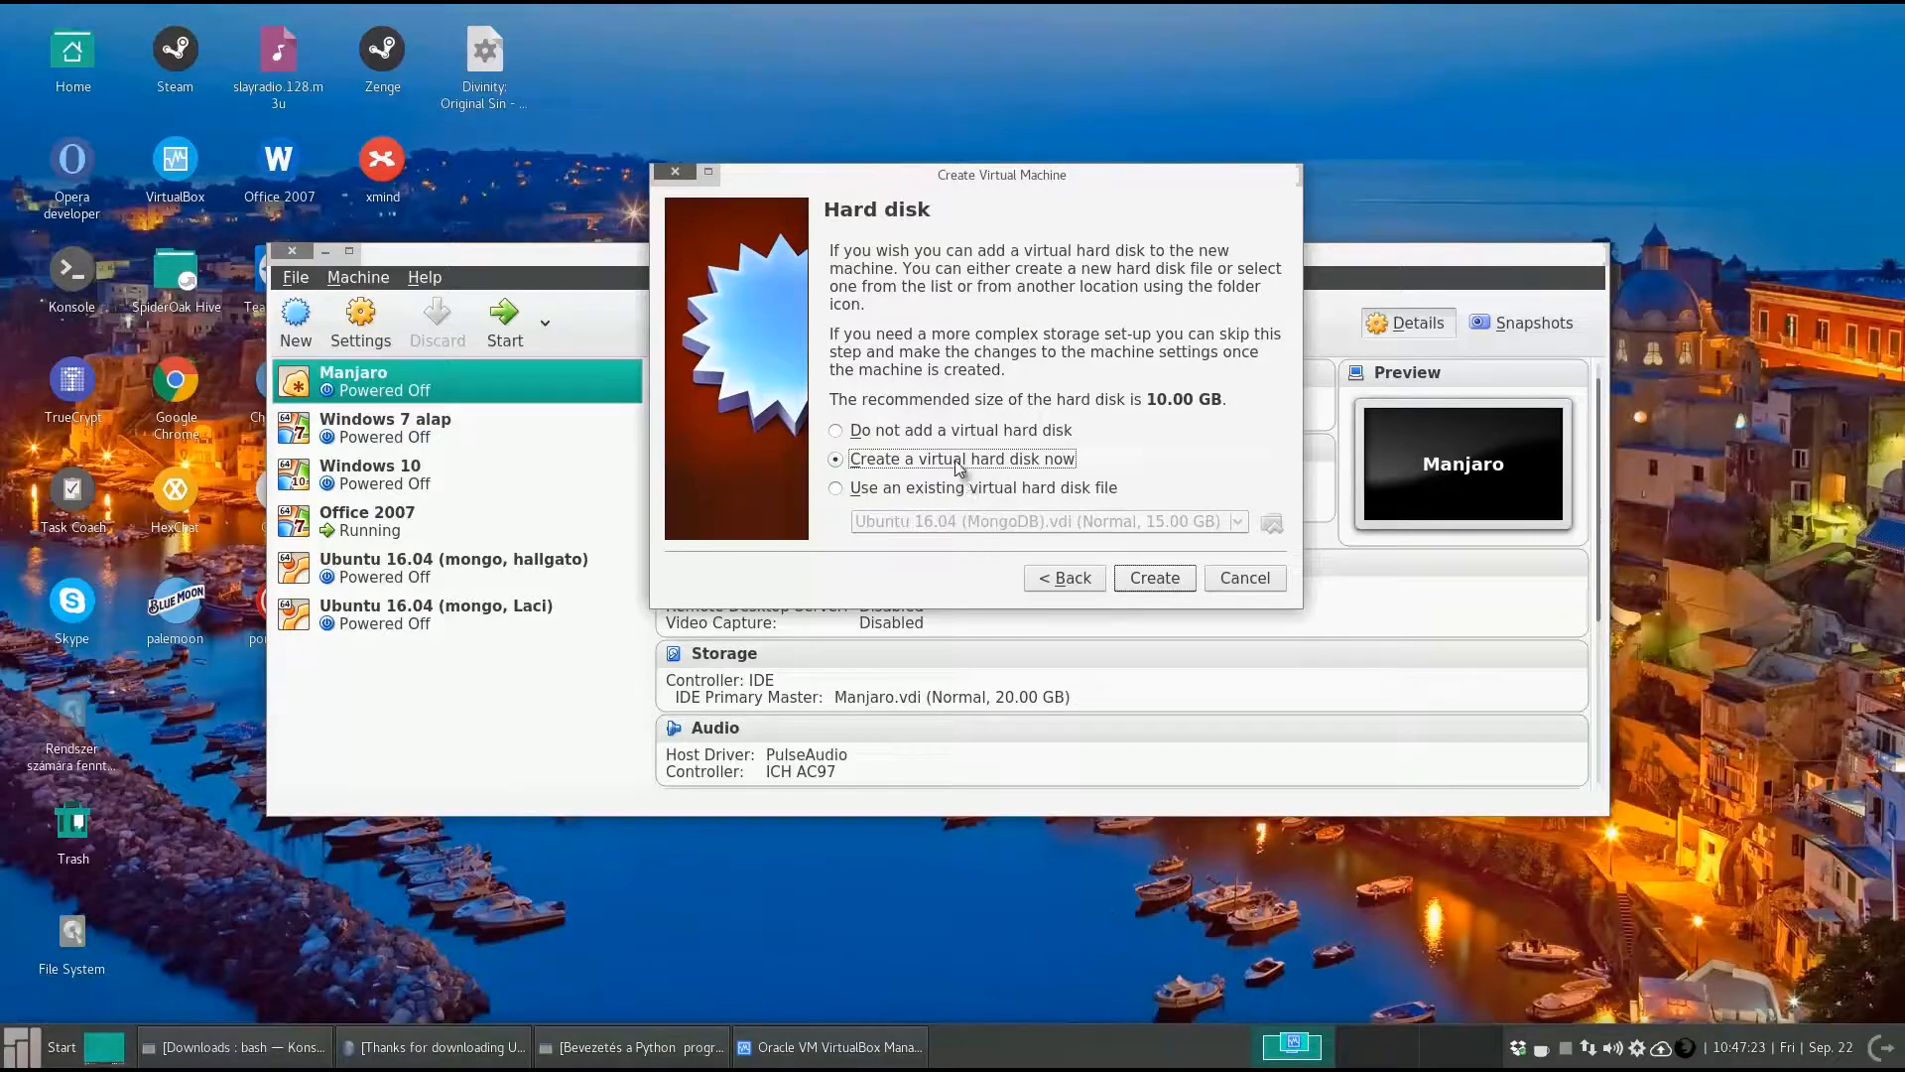
- Create a new dynamically allocated VDI hard disk of 10.00 GB for the virtual machine
{"action": "left_click", "coordinate": [1148, 582]}
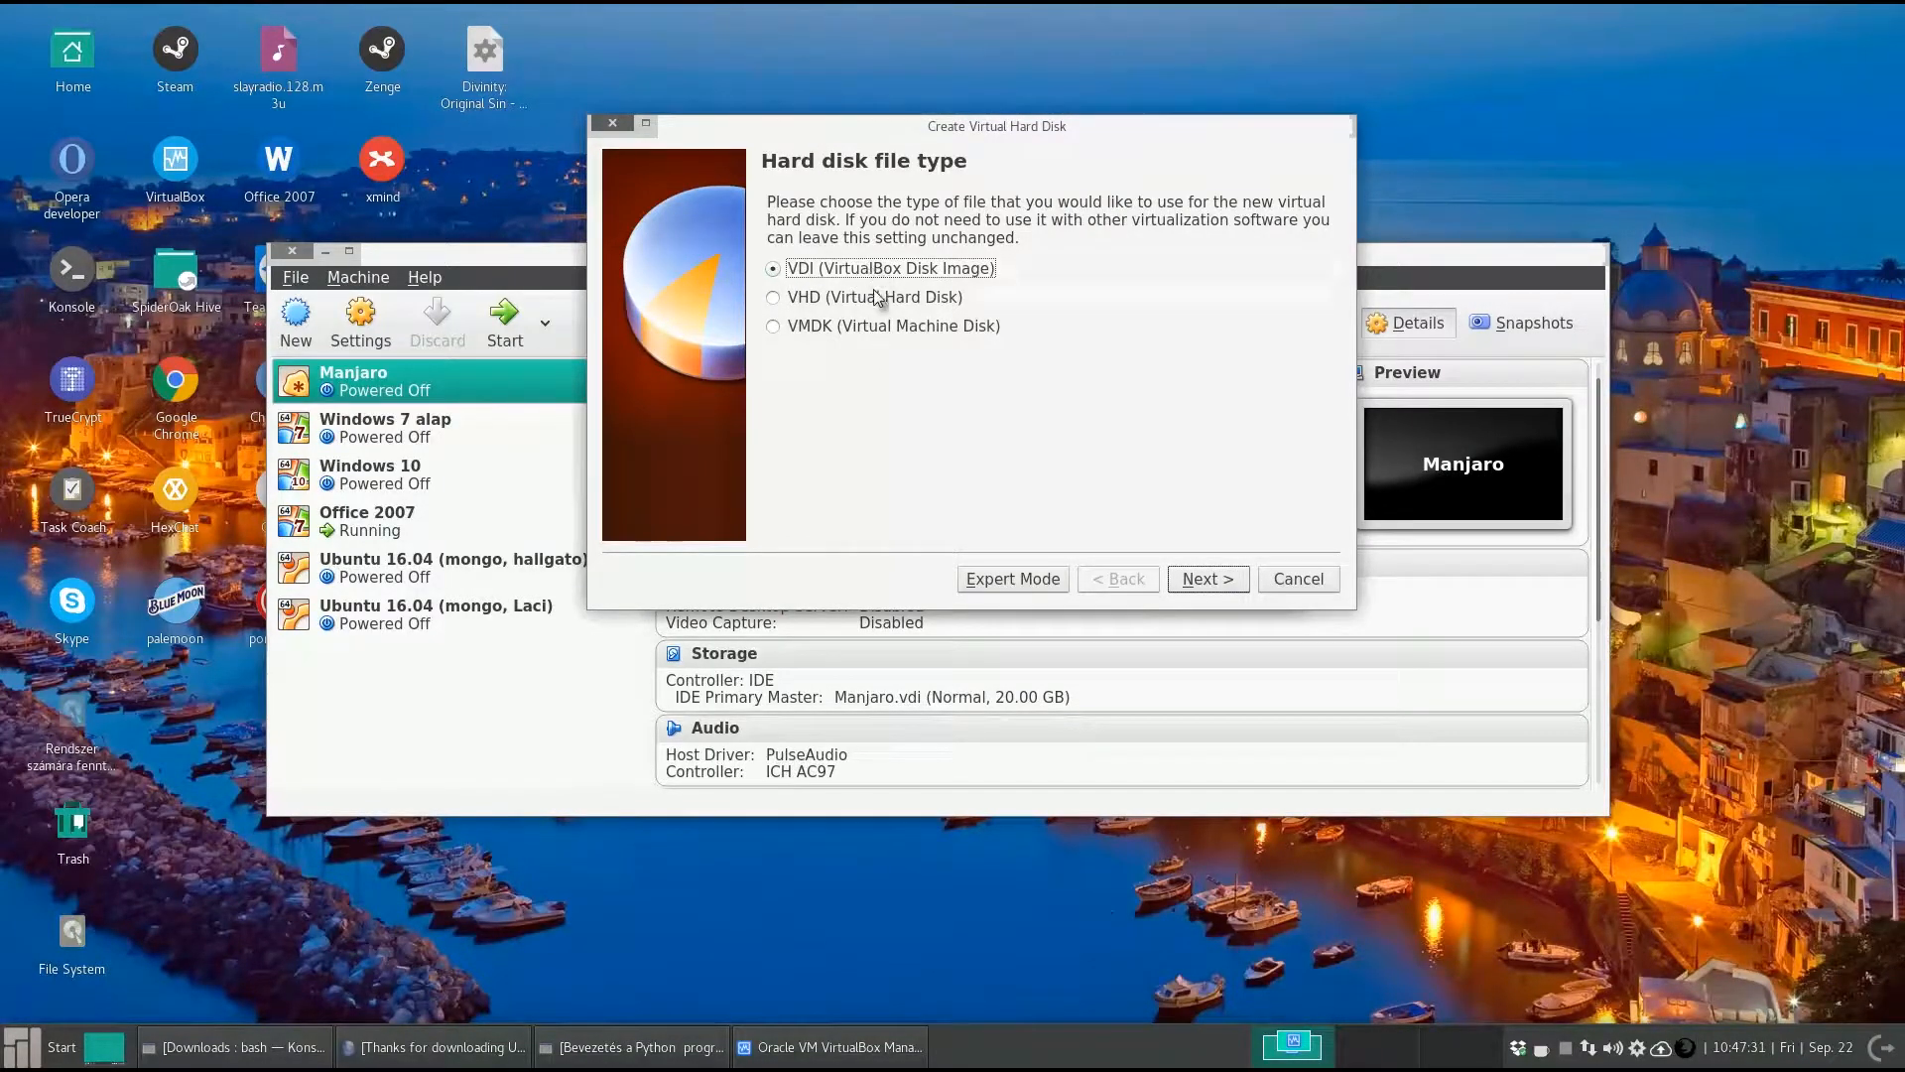
{"action": "left_click", "coordinate": [1206, 579]}
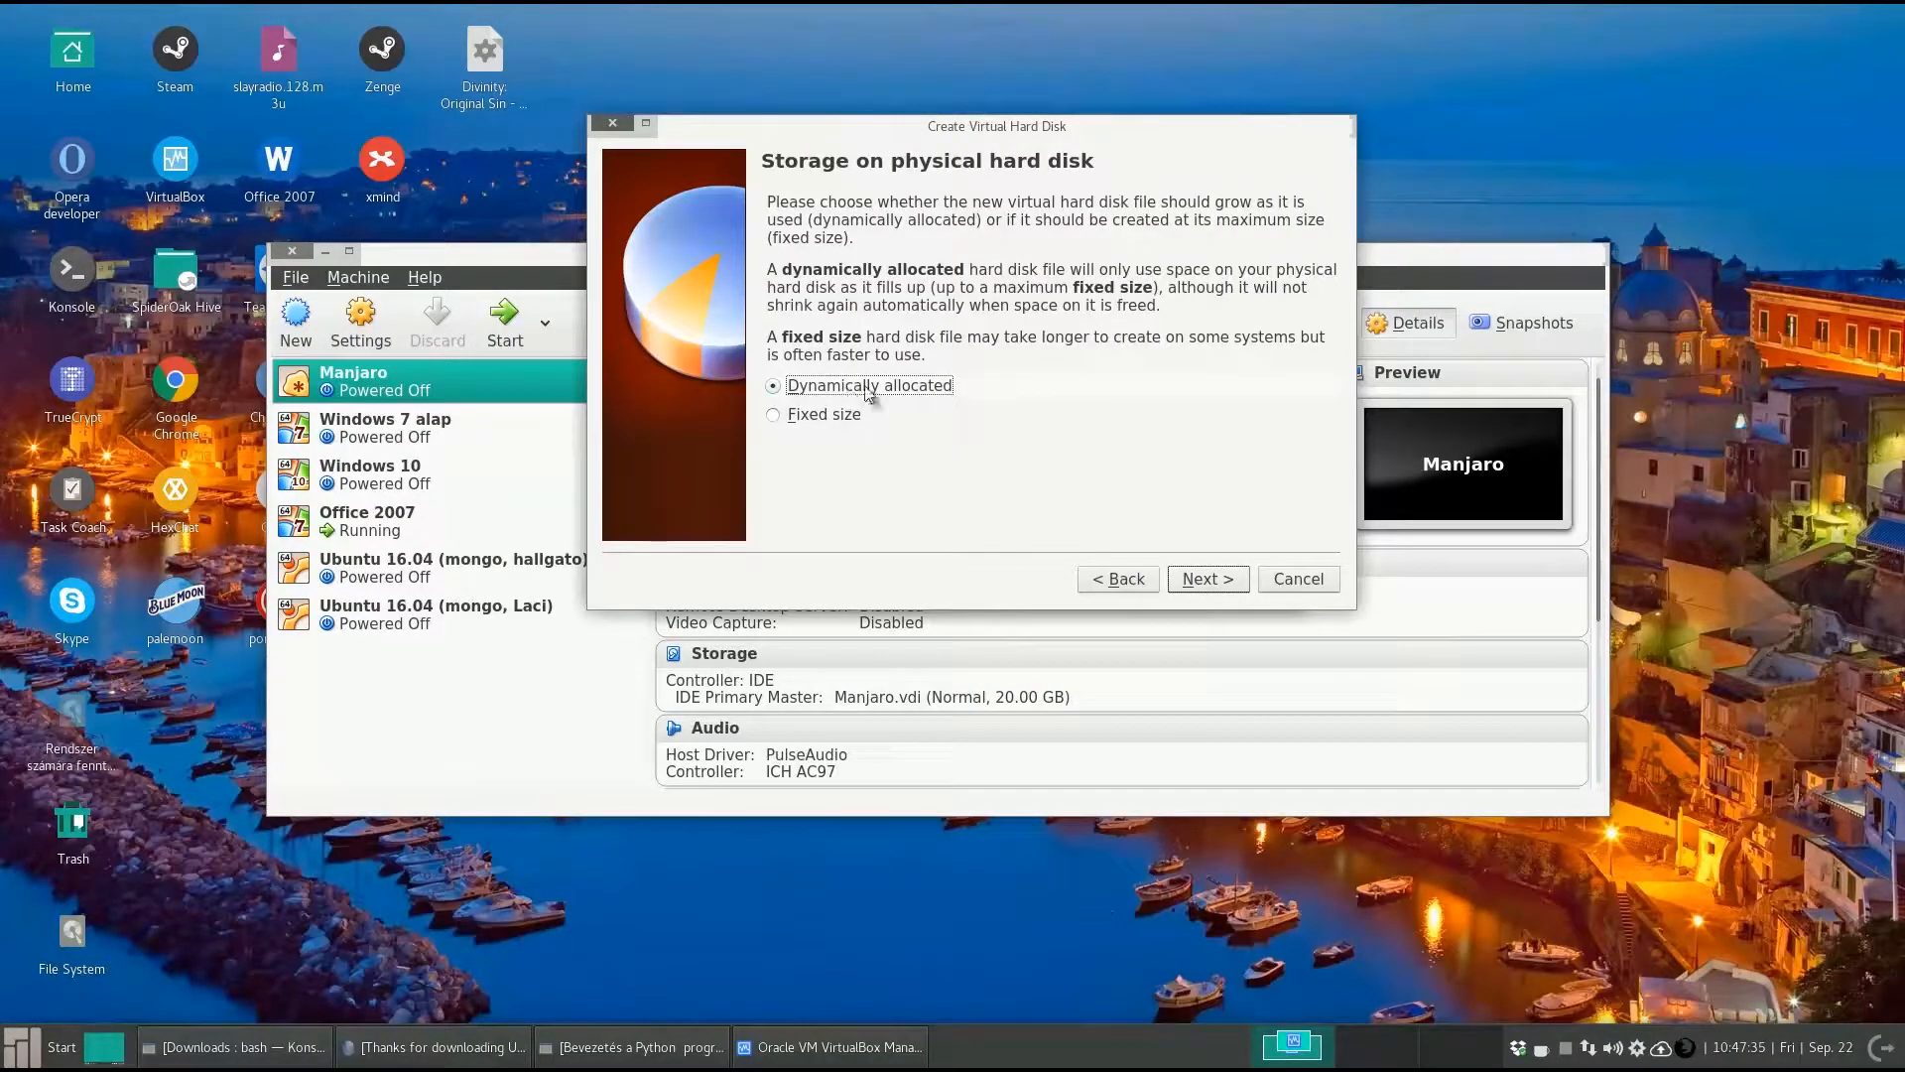
{"action": "left_click", "coordinate": [1215, 581]}
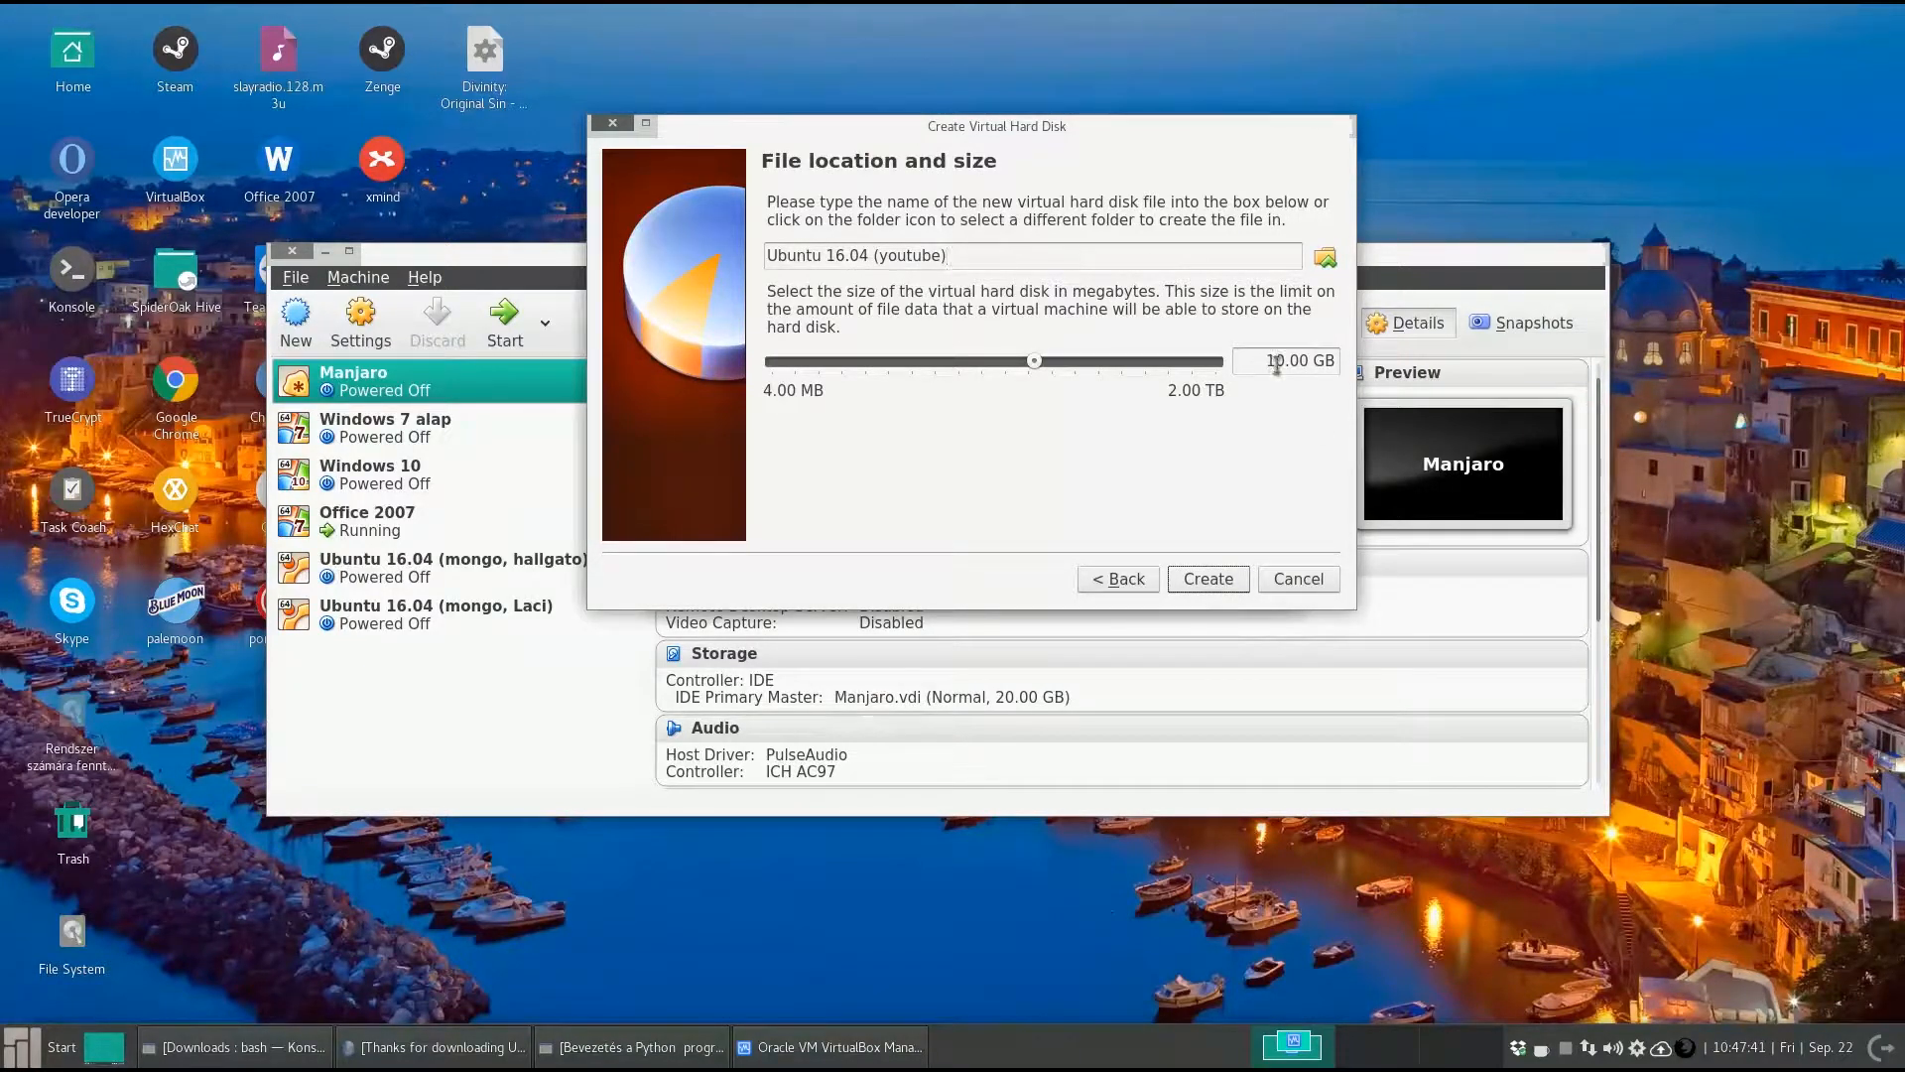
{"action": "left_click", "coordinate": [1206, 581]}
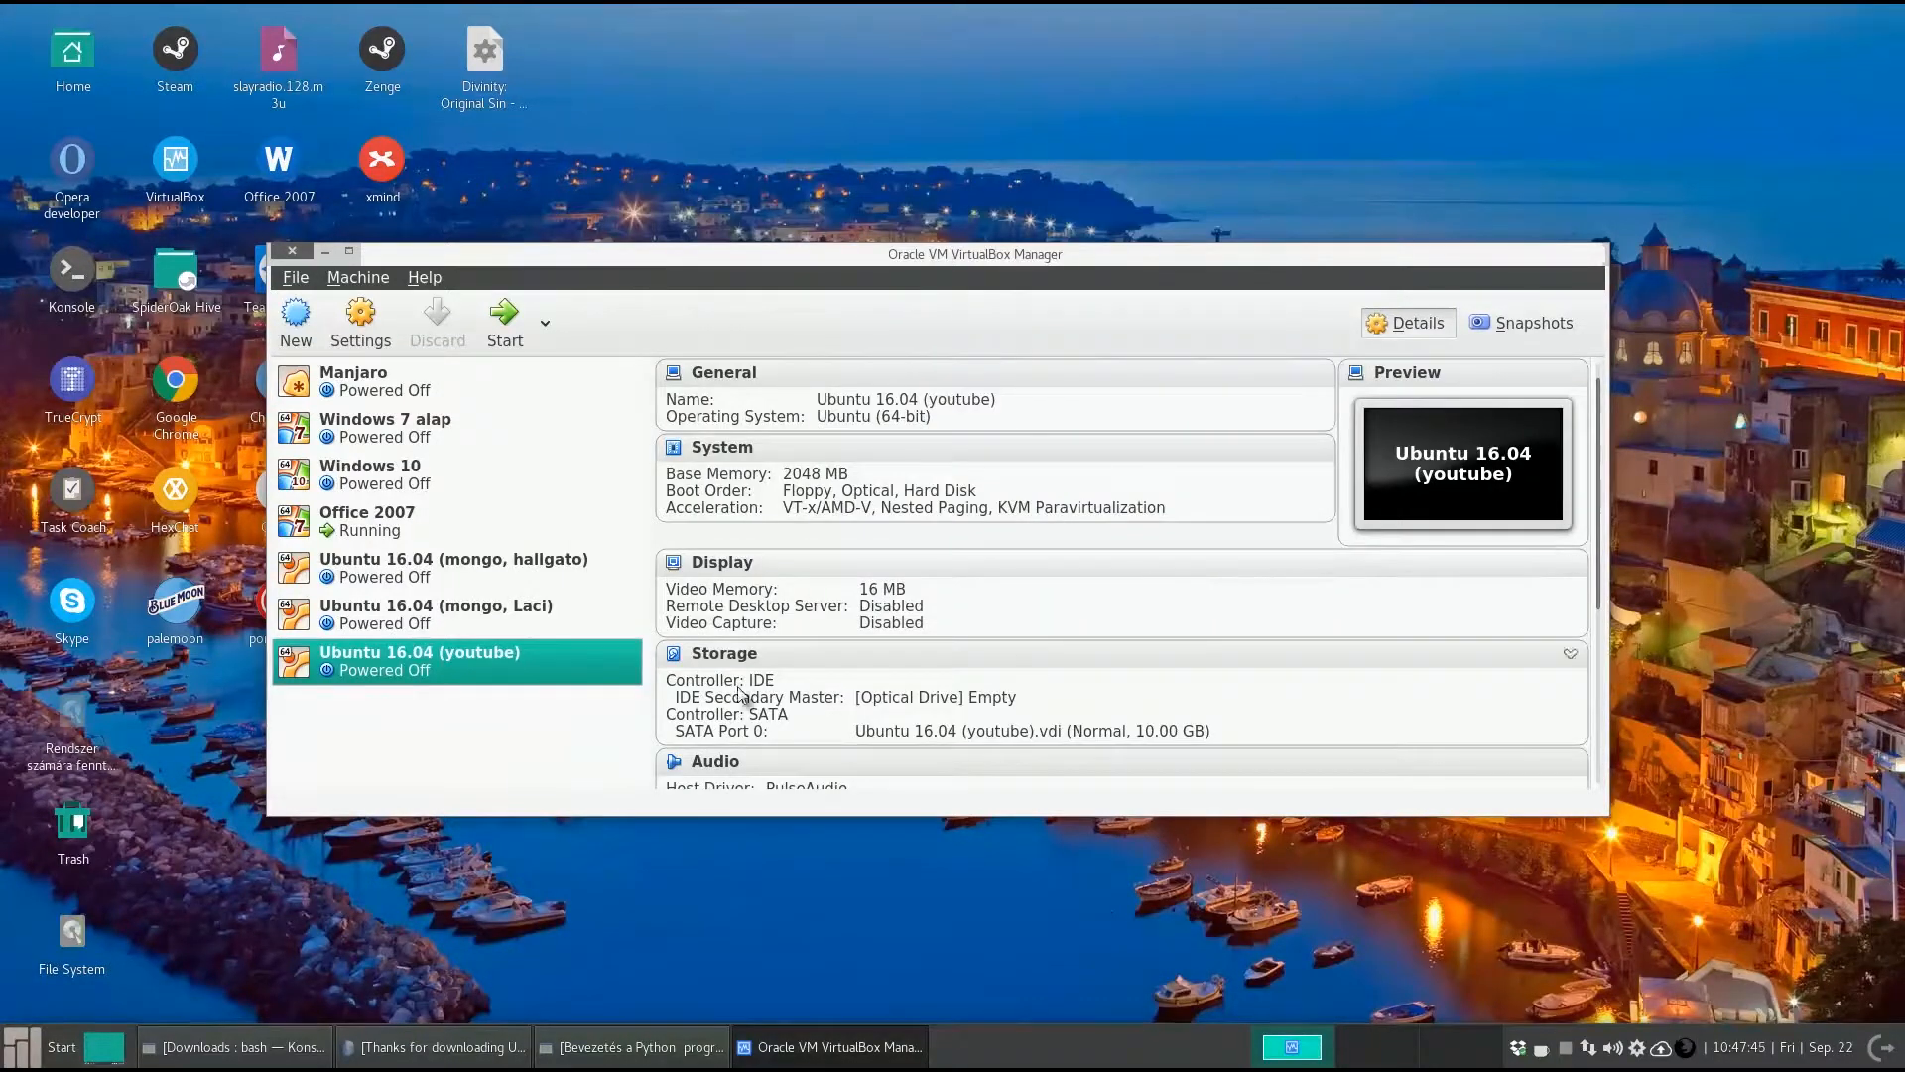
- Start the Ubuntu 16.04 (youtube) machine with ubuntu-16.04.3-desktop-amd64.iso from the Downloads folder as its start-up disk
{"action": "left_click", "coordinate": [503, 319]}
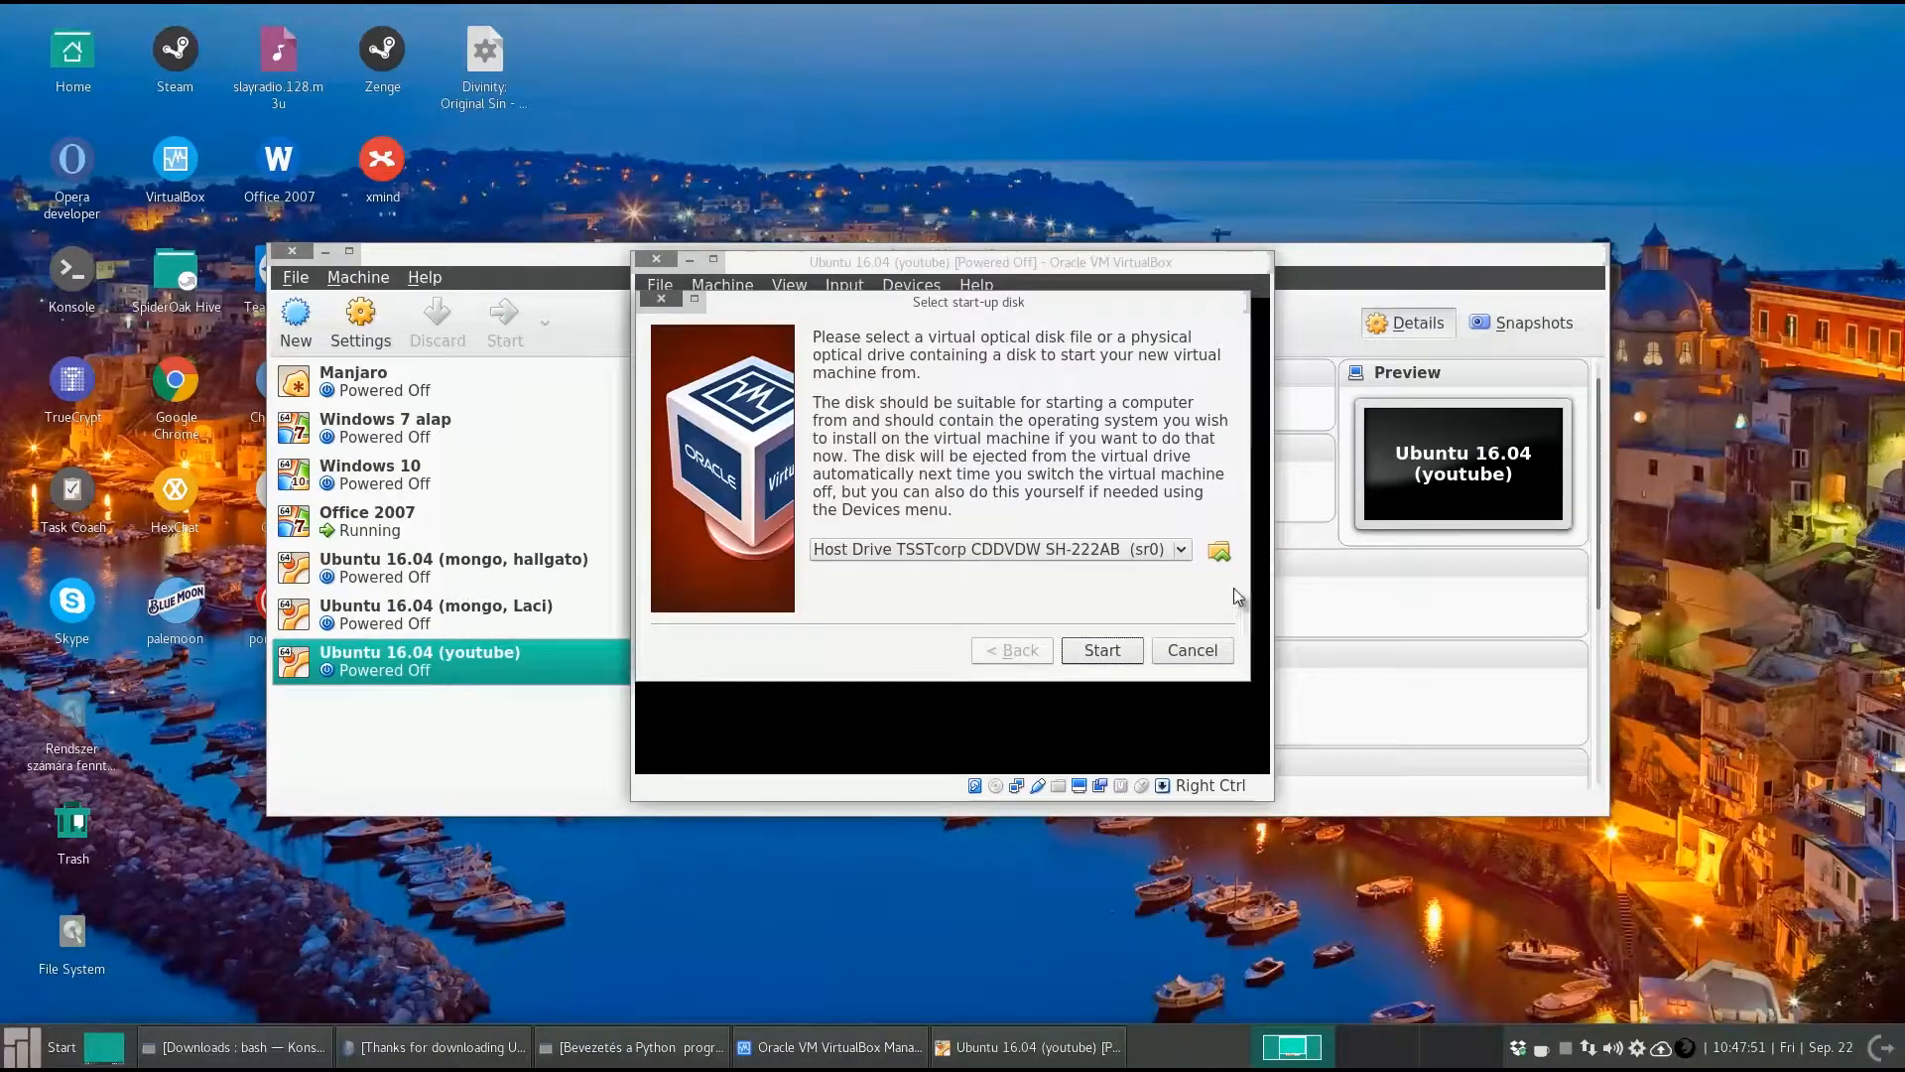
{"action": "left_click", "coordinate": [1219, 551]}
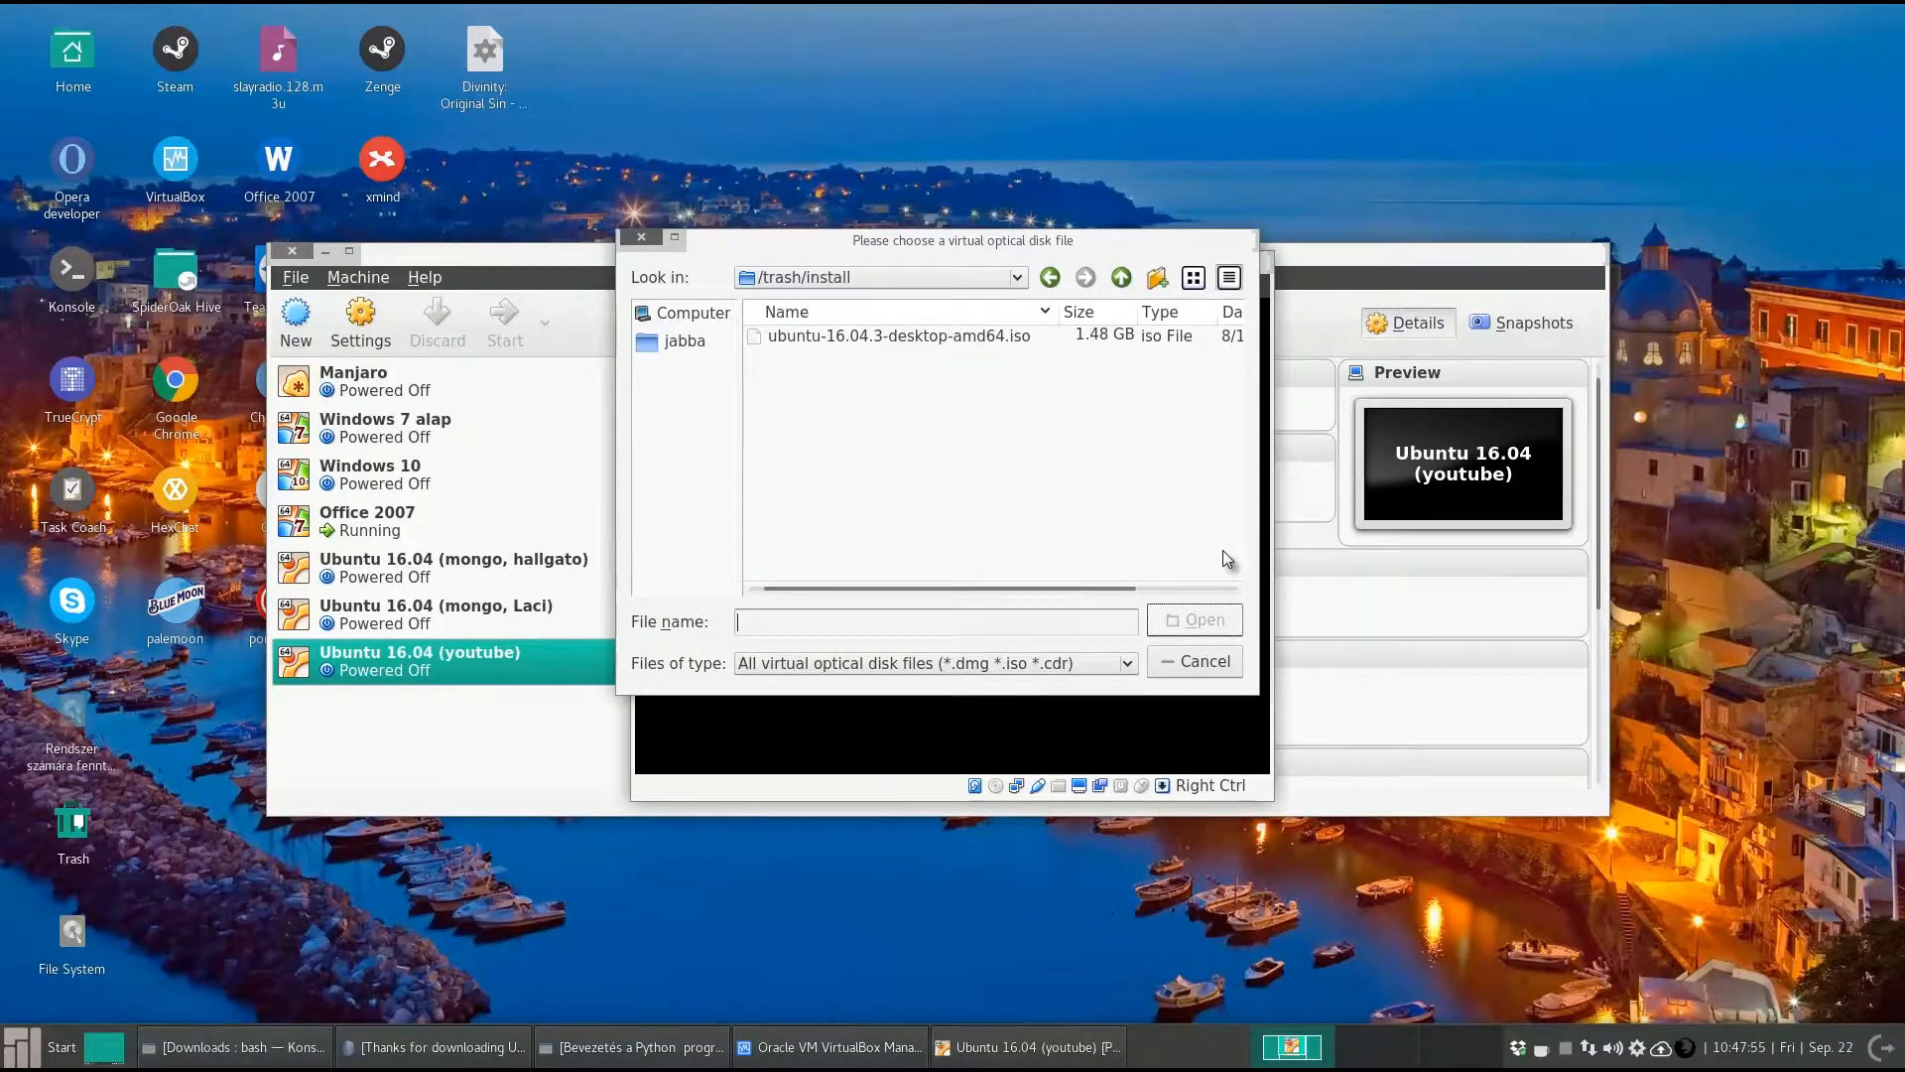
{"action": "left_click", "coordinate": [666, 343]}
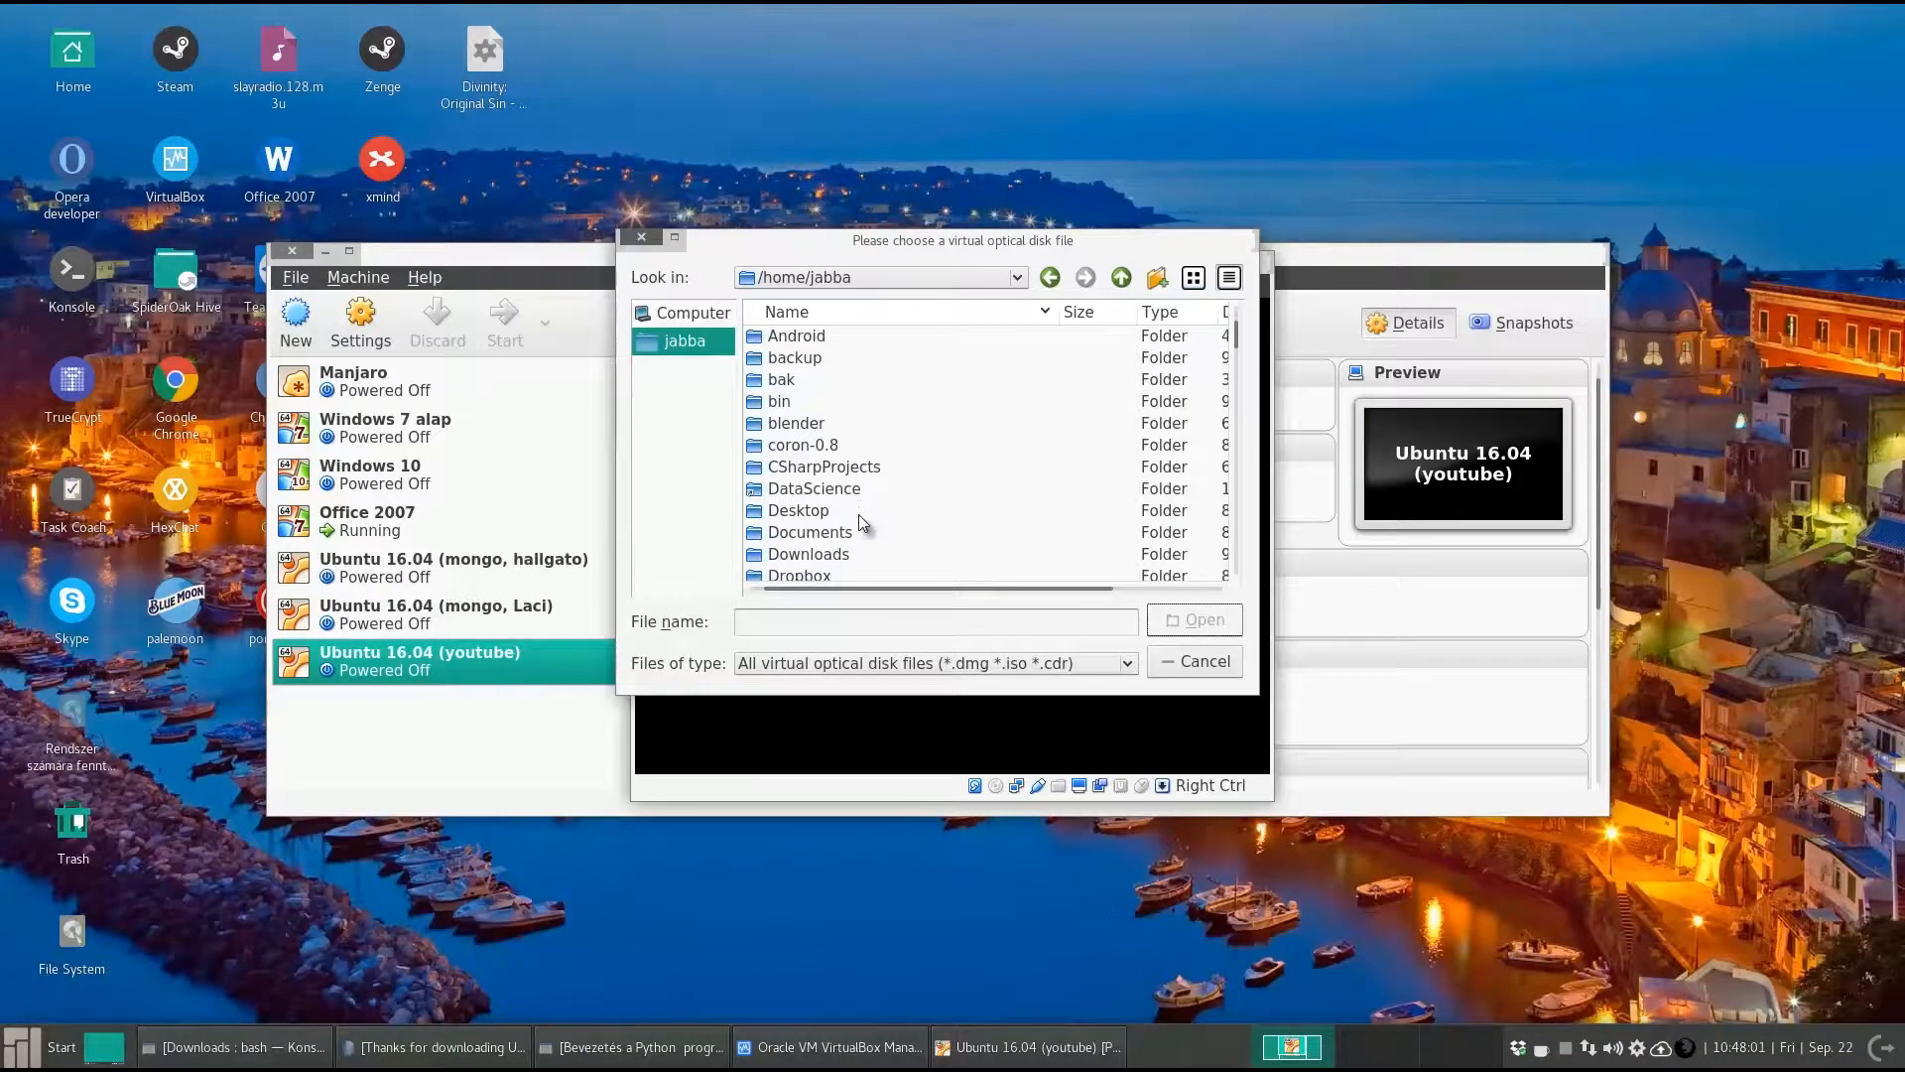
{"action": "scroll", "coordinate": [859, 514], "scroll_direction": "down", "scroll_amount": 1}
{"action": "double_click", "coordinate": [812, 487]}
{"action": "left_click", "coordinate": [829, 336]}
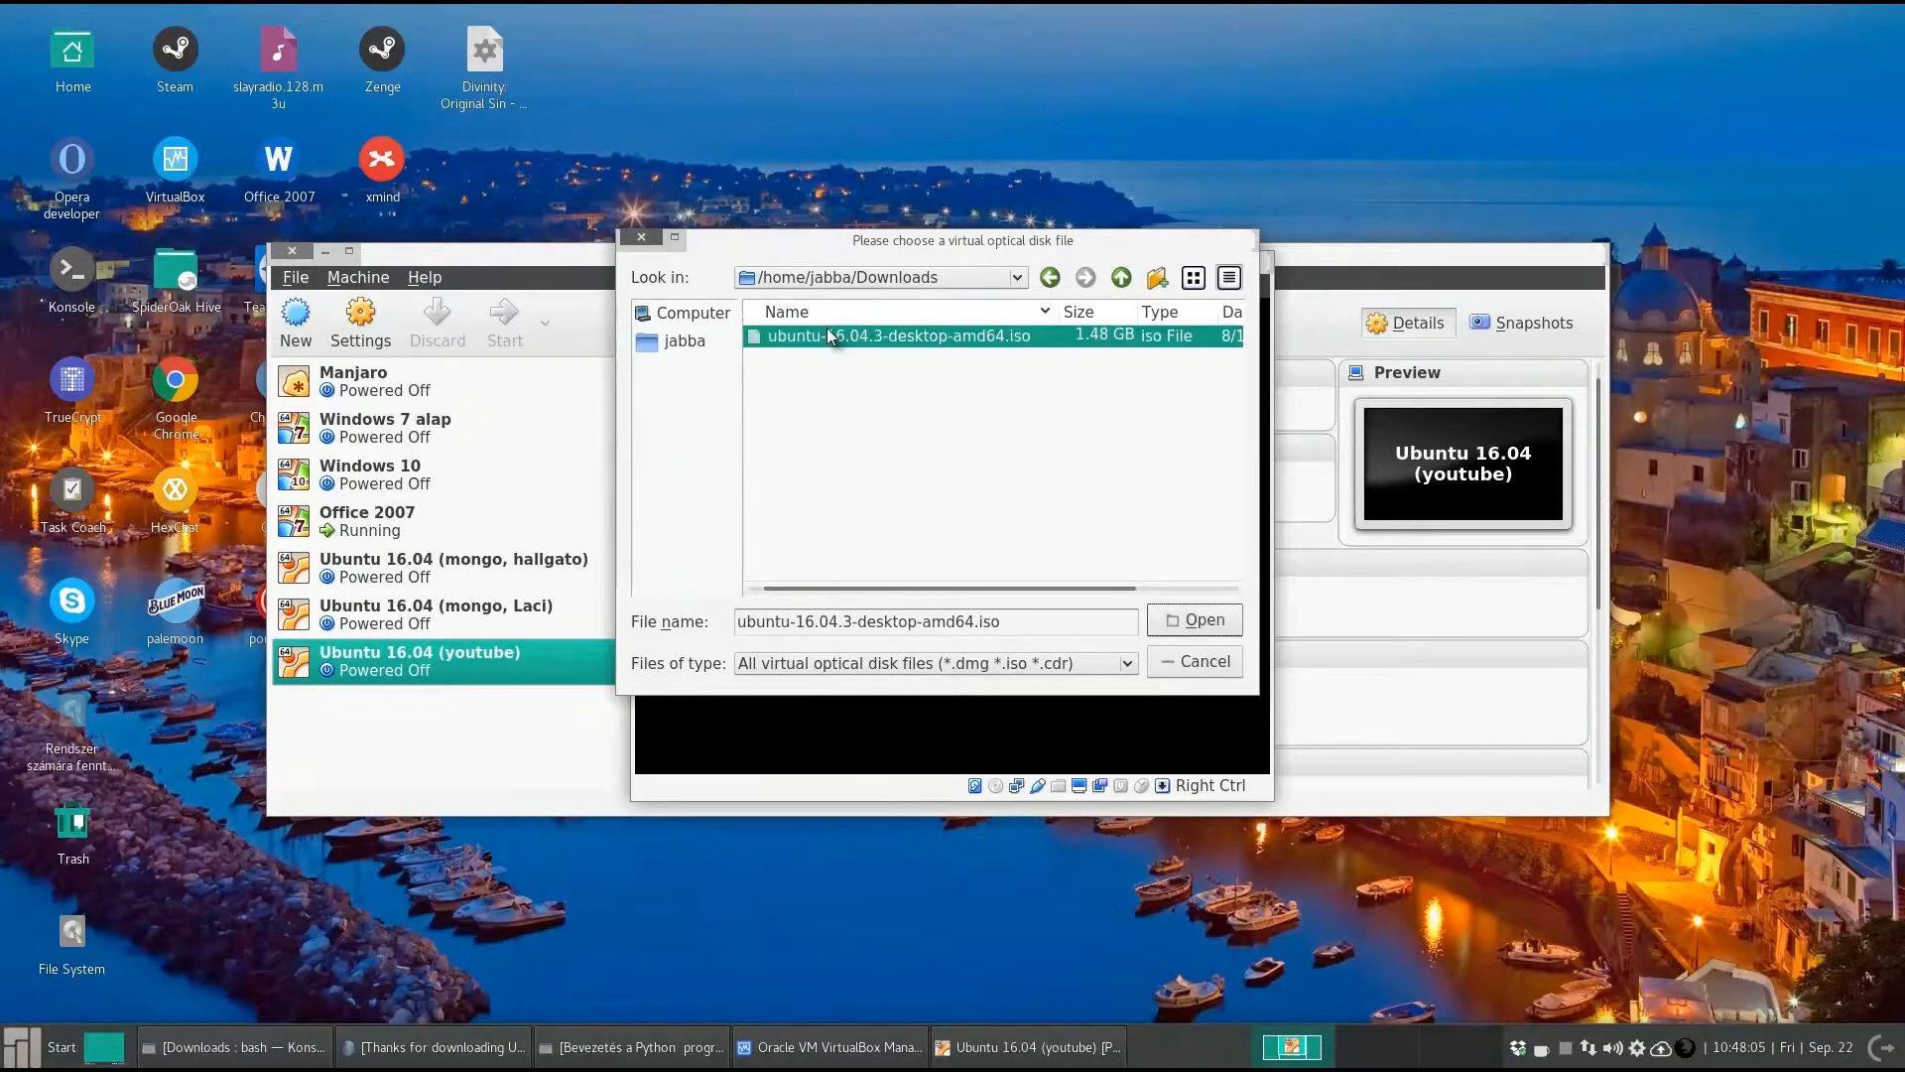
{"action": "left_click", "coordinate": [1204, 619]}
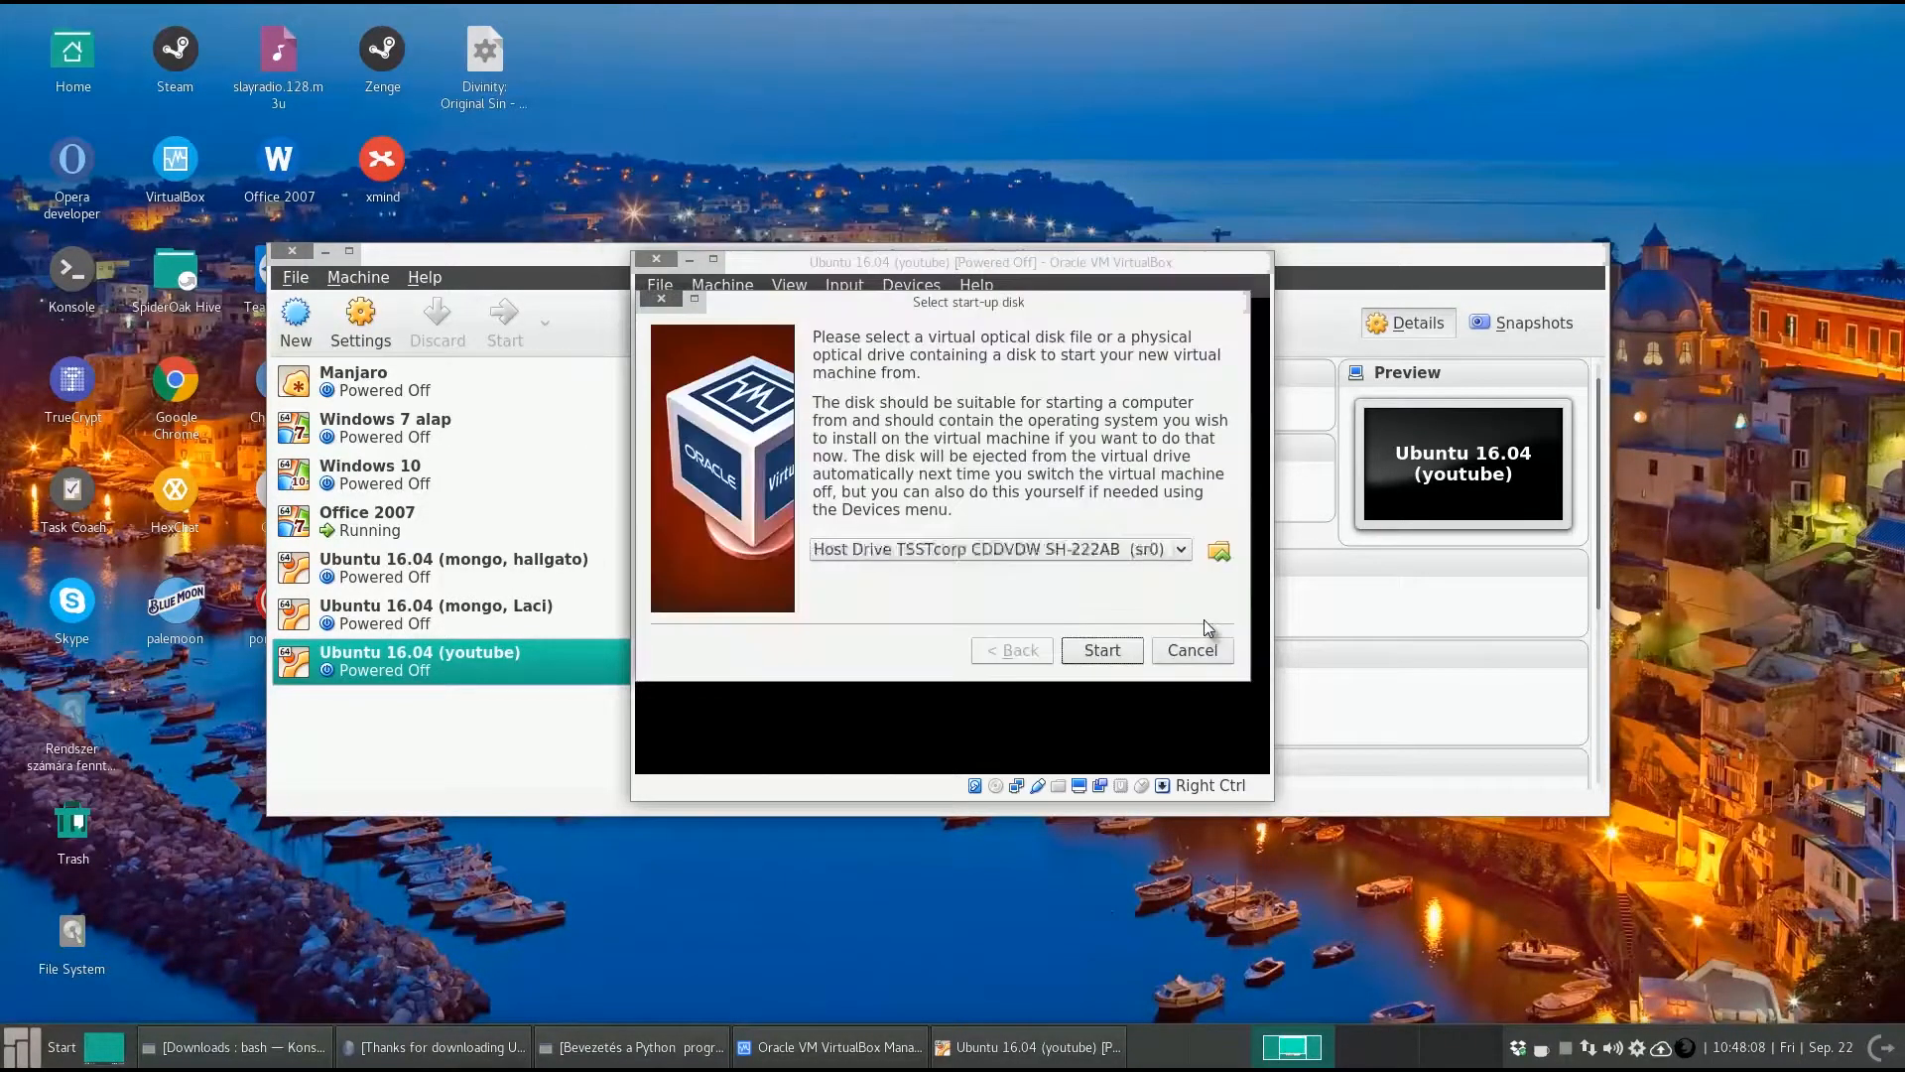
{"action": "left_click", "coordinate": [1103, 649]}
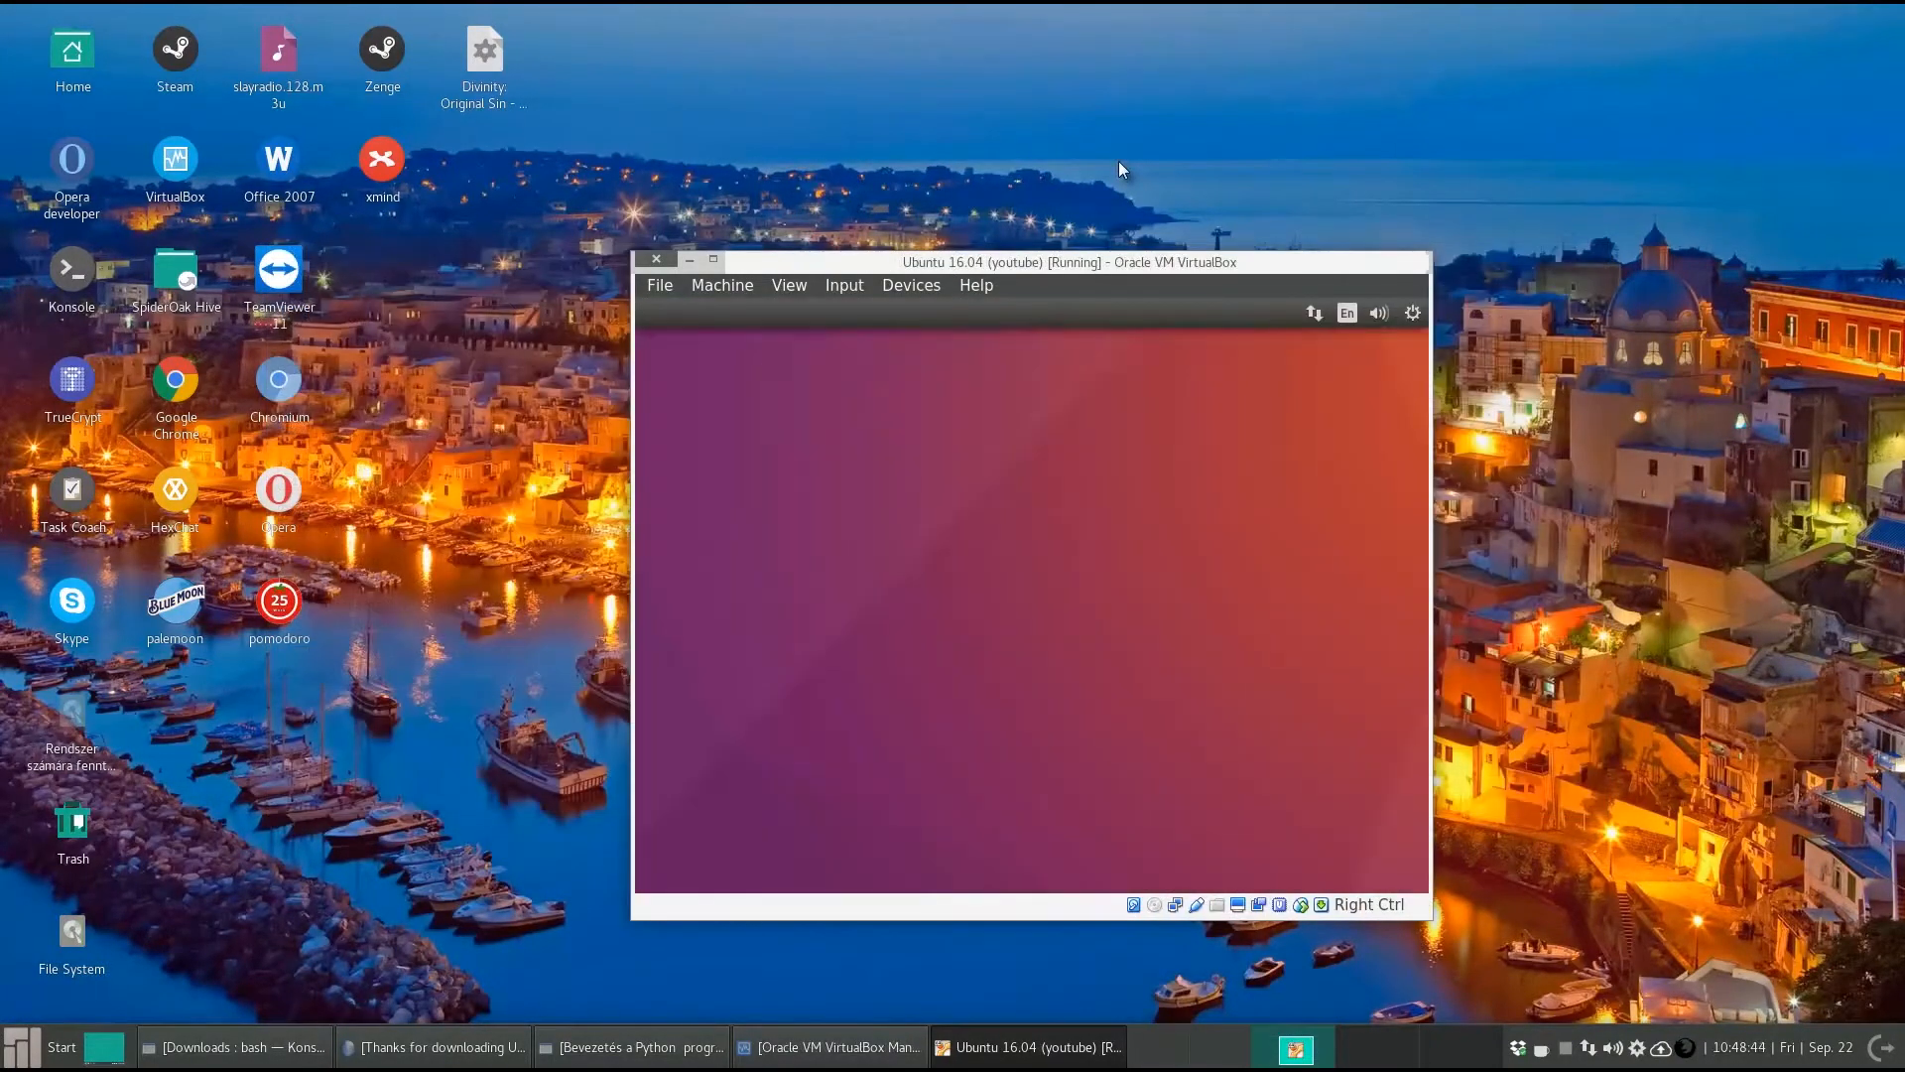
- Maximize the virtual machine window and begin installing Ubuntu in English, with updates downloaded during installation and third-party software included
{"action": "left_click", "coordinate": [714, 260]}
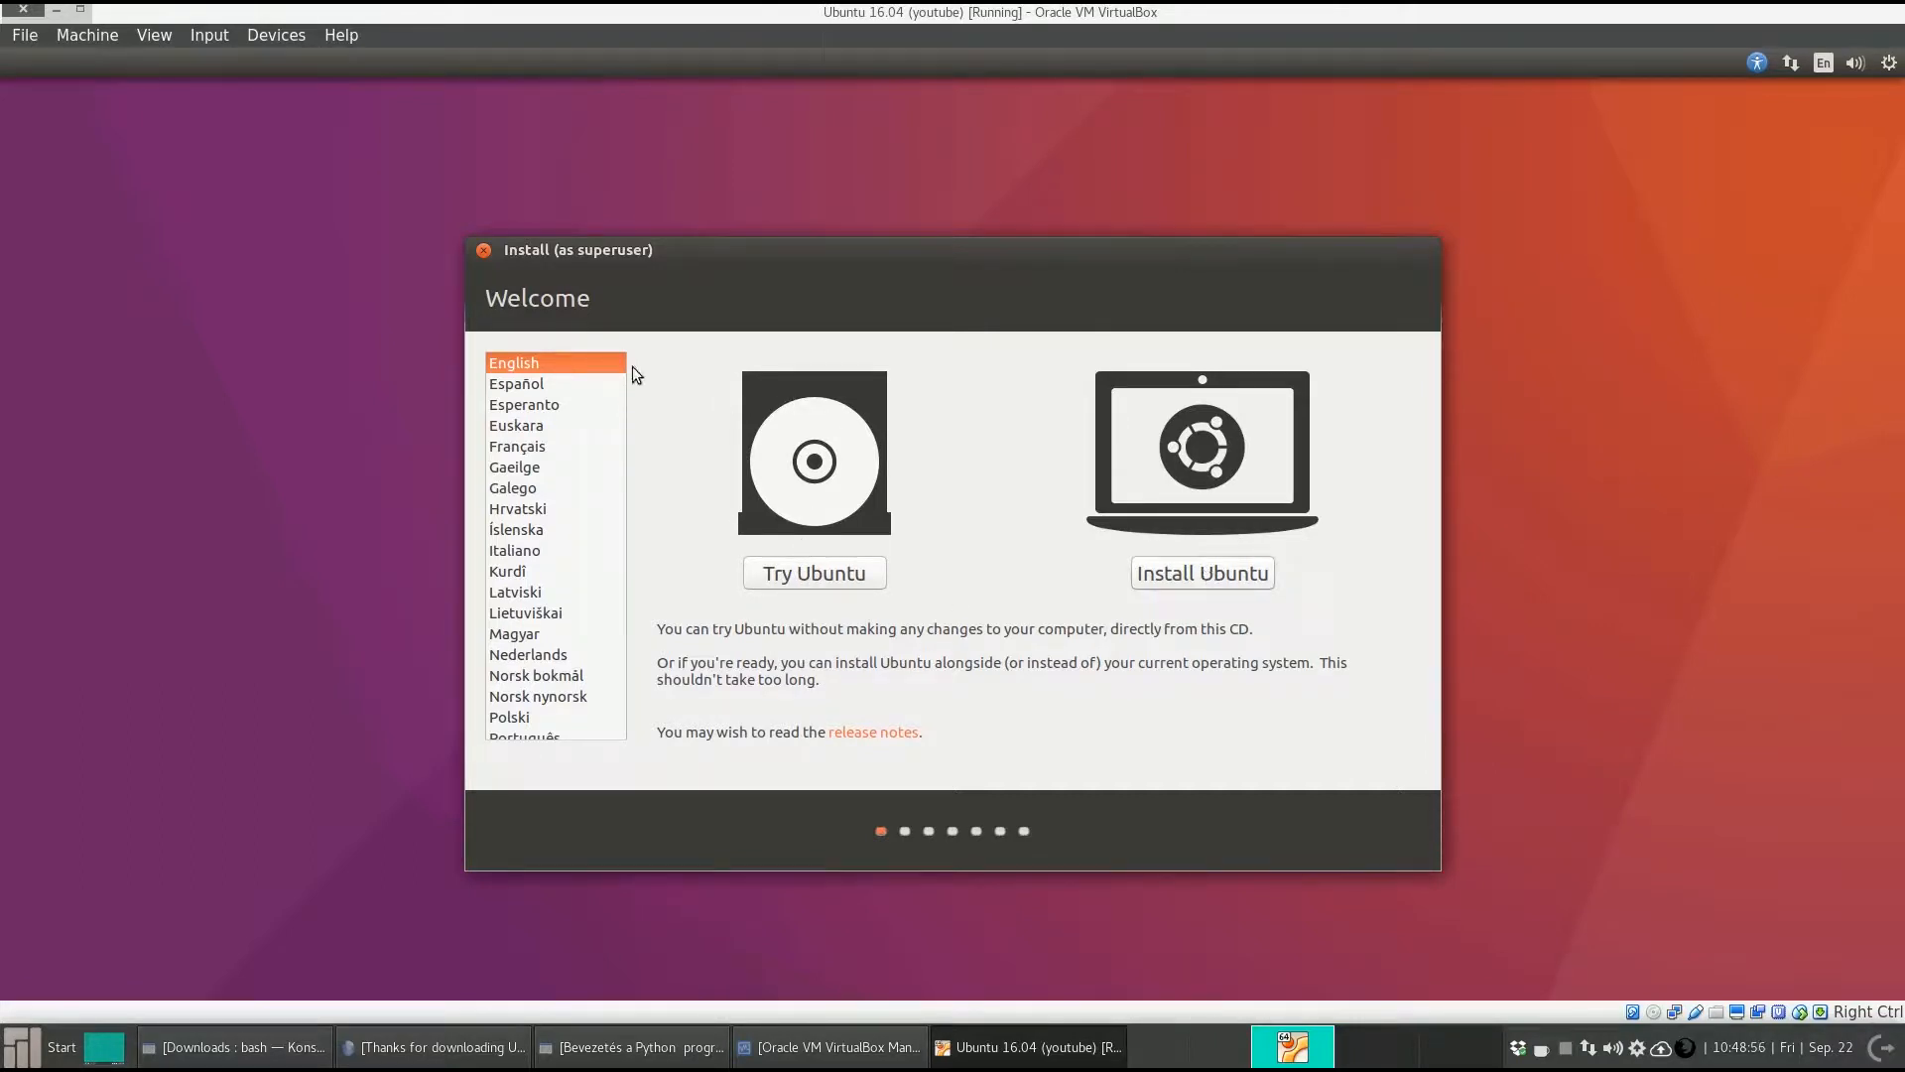
{"action": "left_click", "coordinate": [1179, 581]}
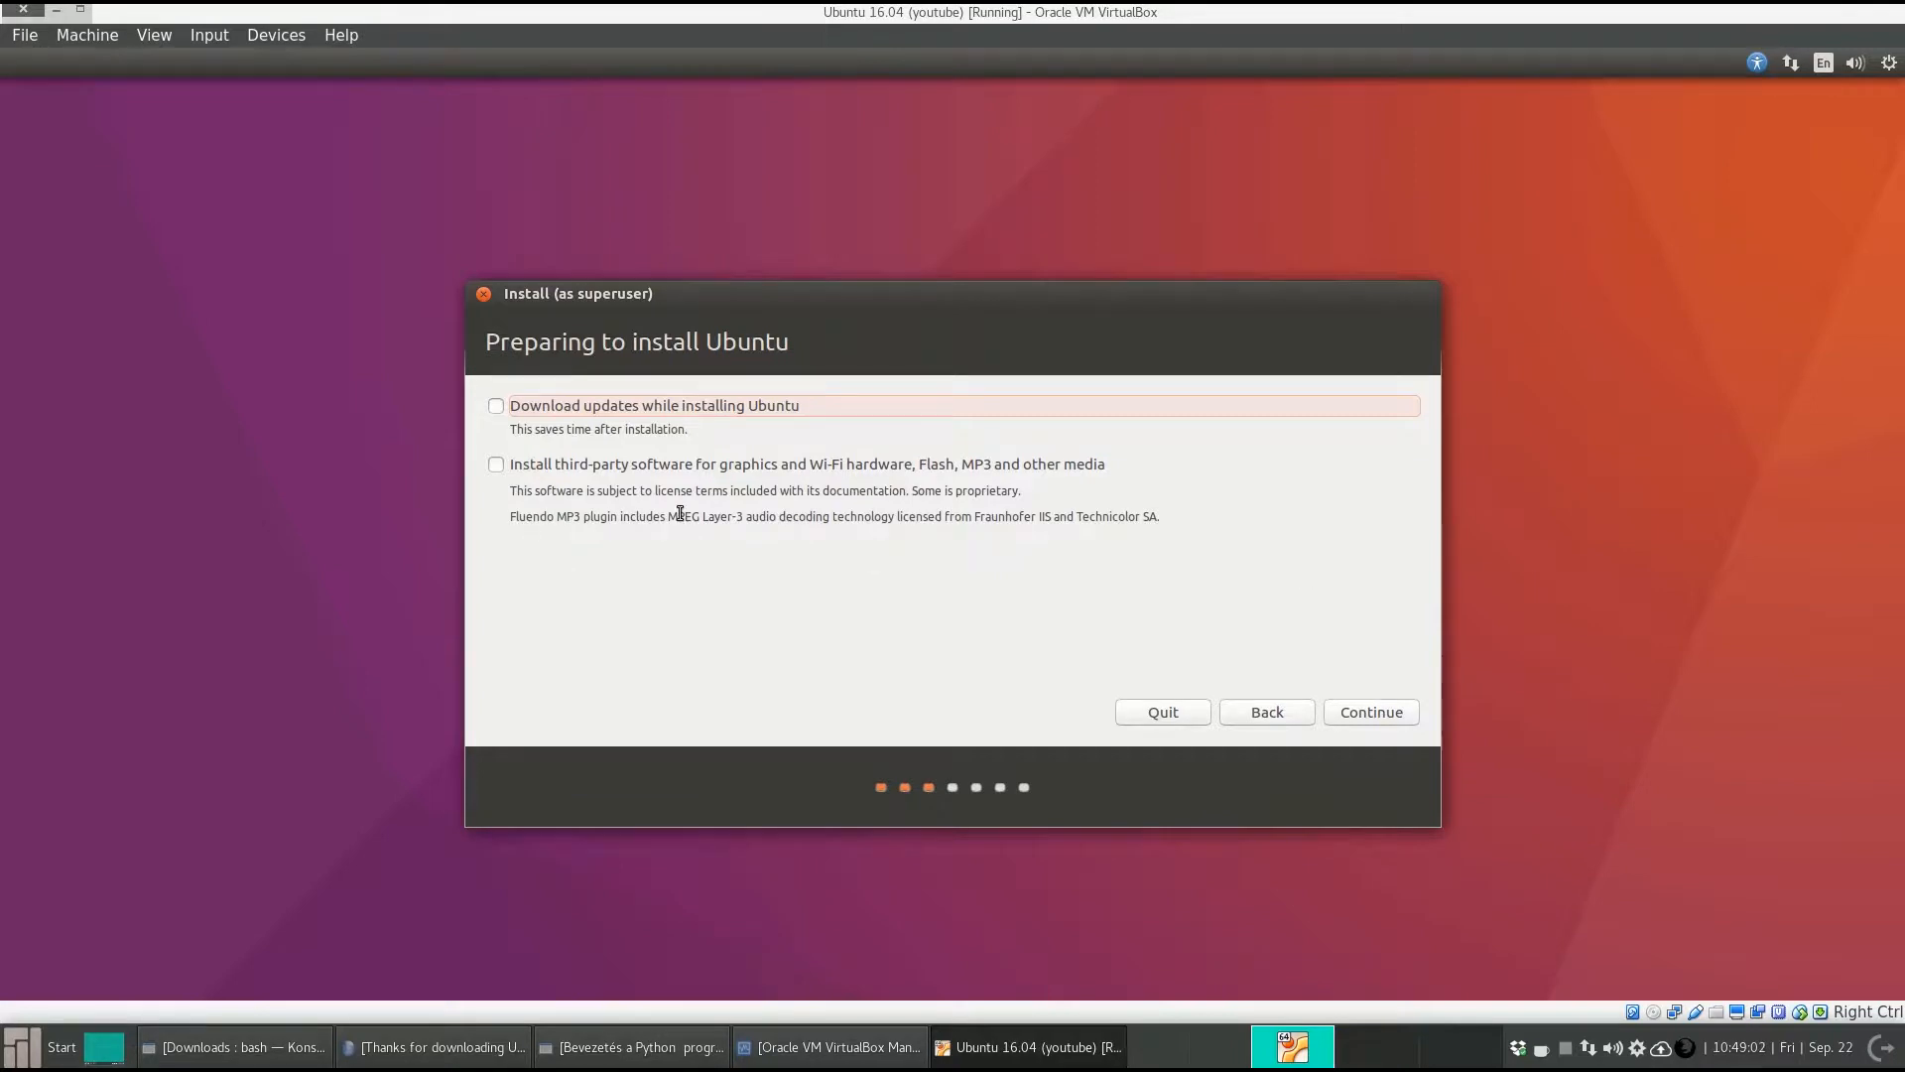
{"action": "left_click", "coordinate": [498, 406]}
{"action": "left_click", "coordinate": [512, 472]}
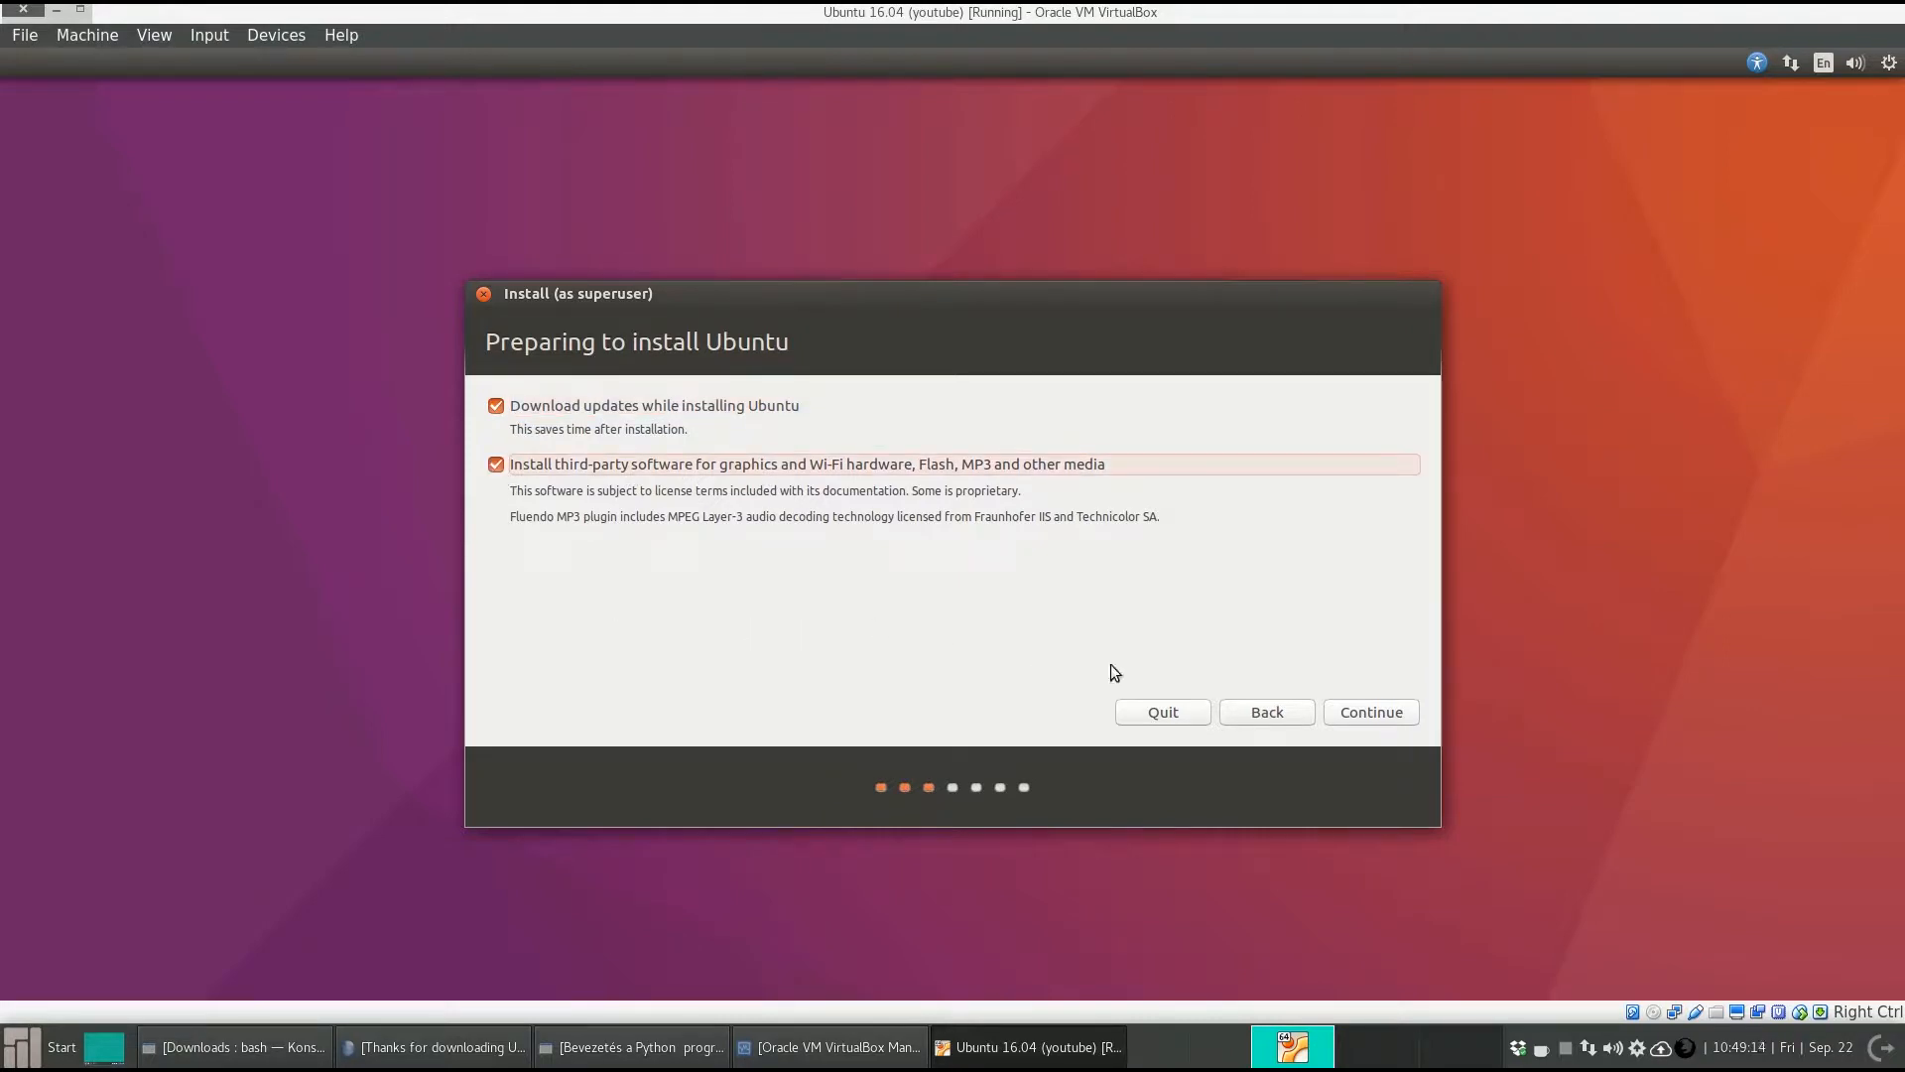
{"action": "left_click", "coordinate": [1362, 711]}
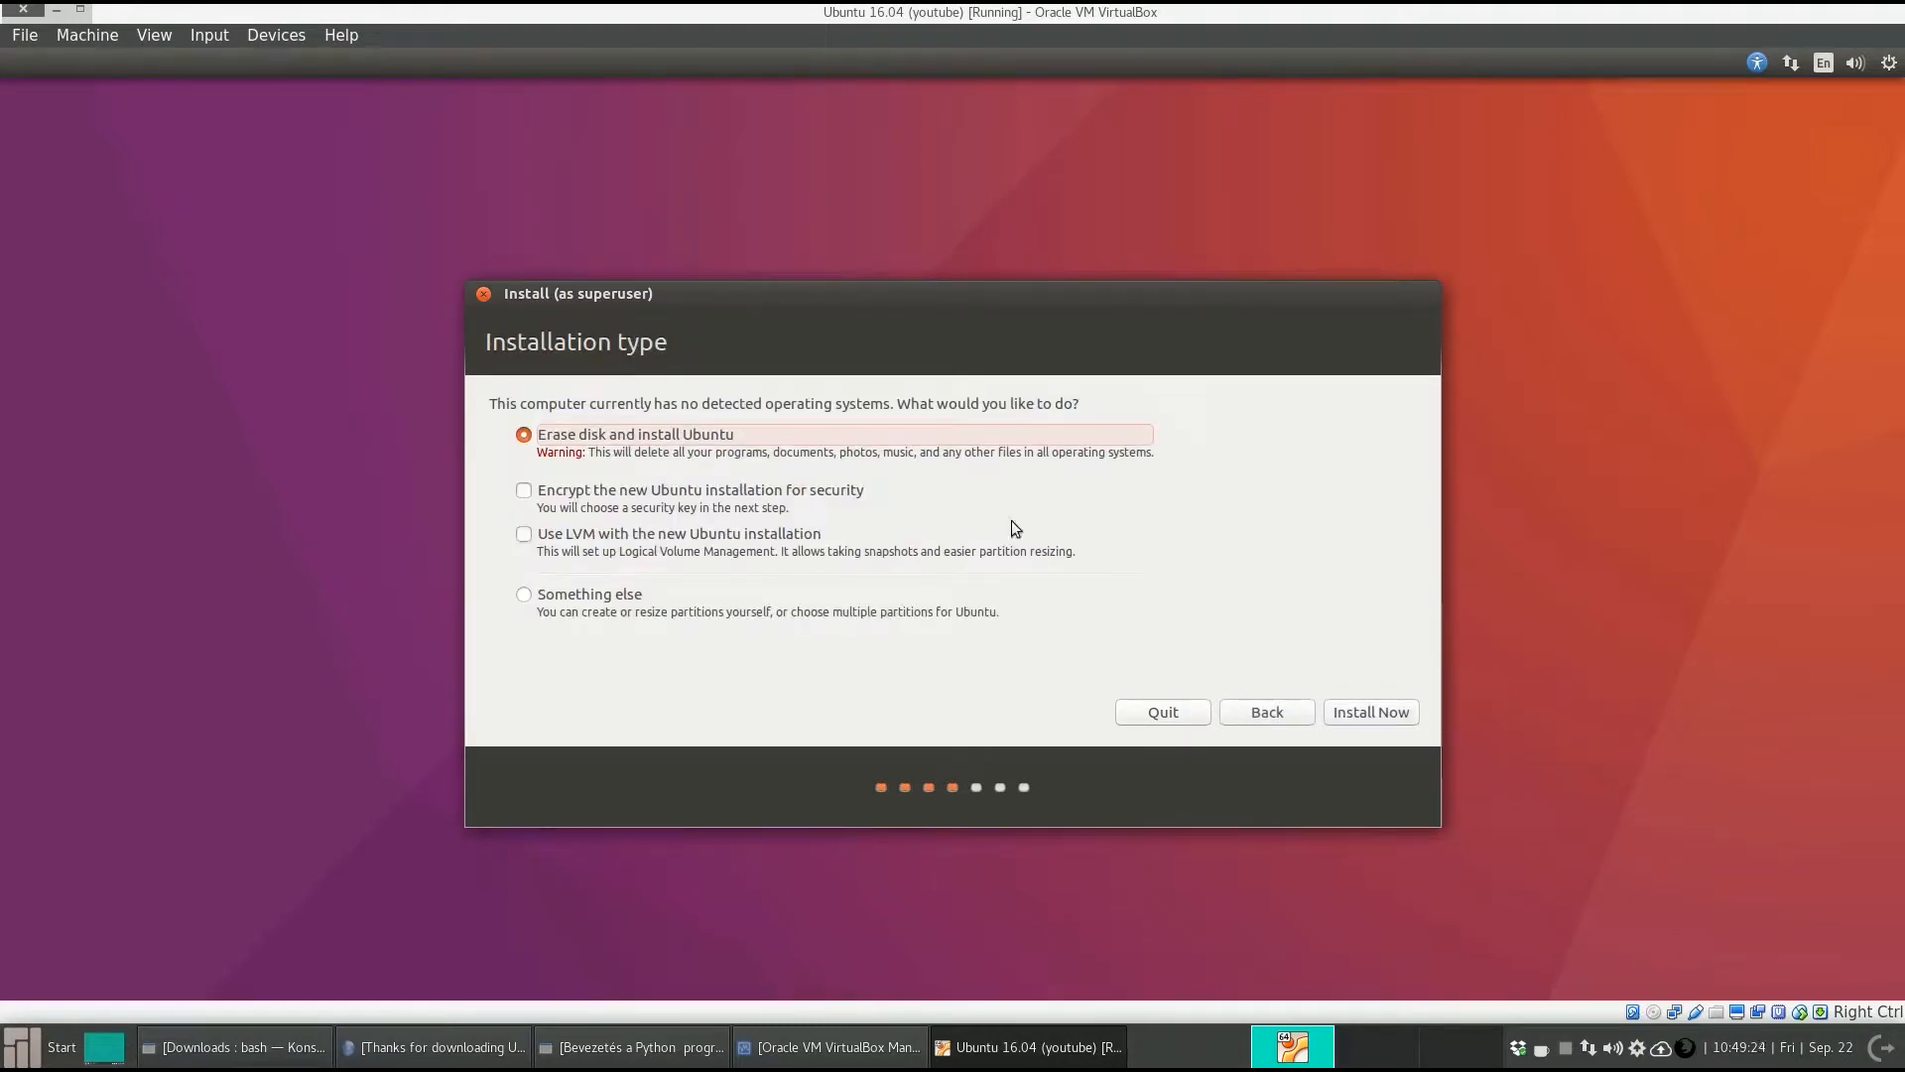
- Choose Erase disk and install Ubuntu as the installation type and confirm writing the changes to the disk
{"action": "left_click_drag", "start_coordinate": [800, 300], "coordinate": [834, 269]}
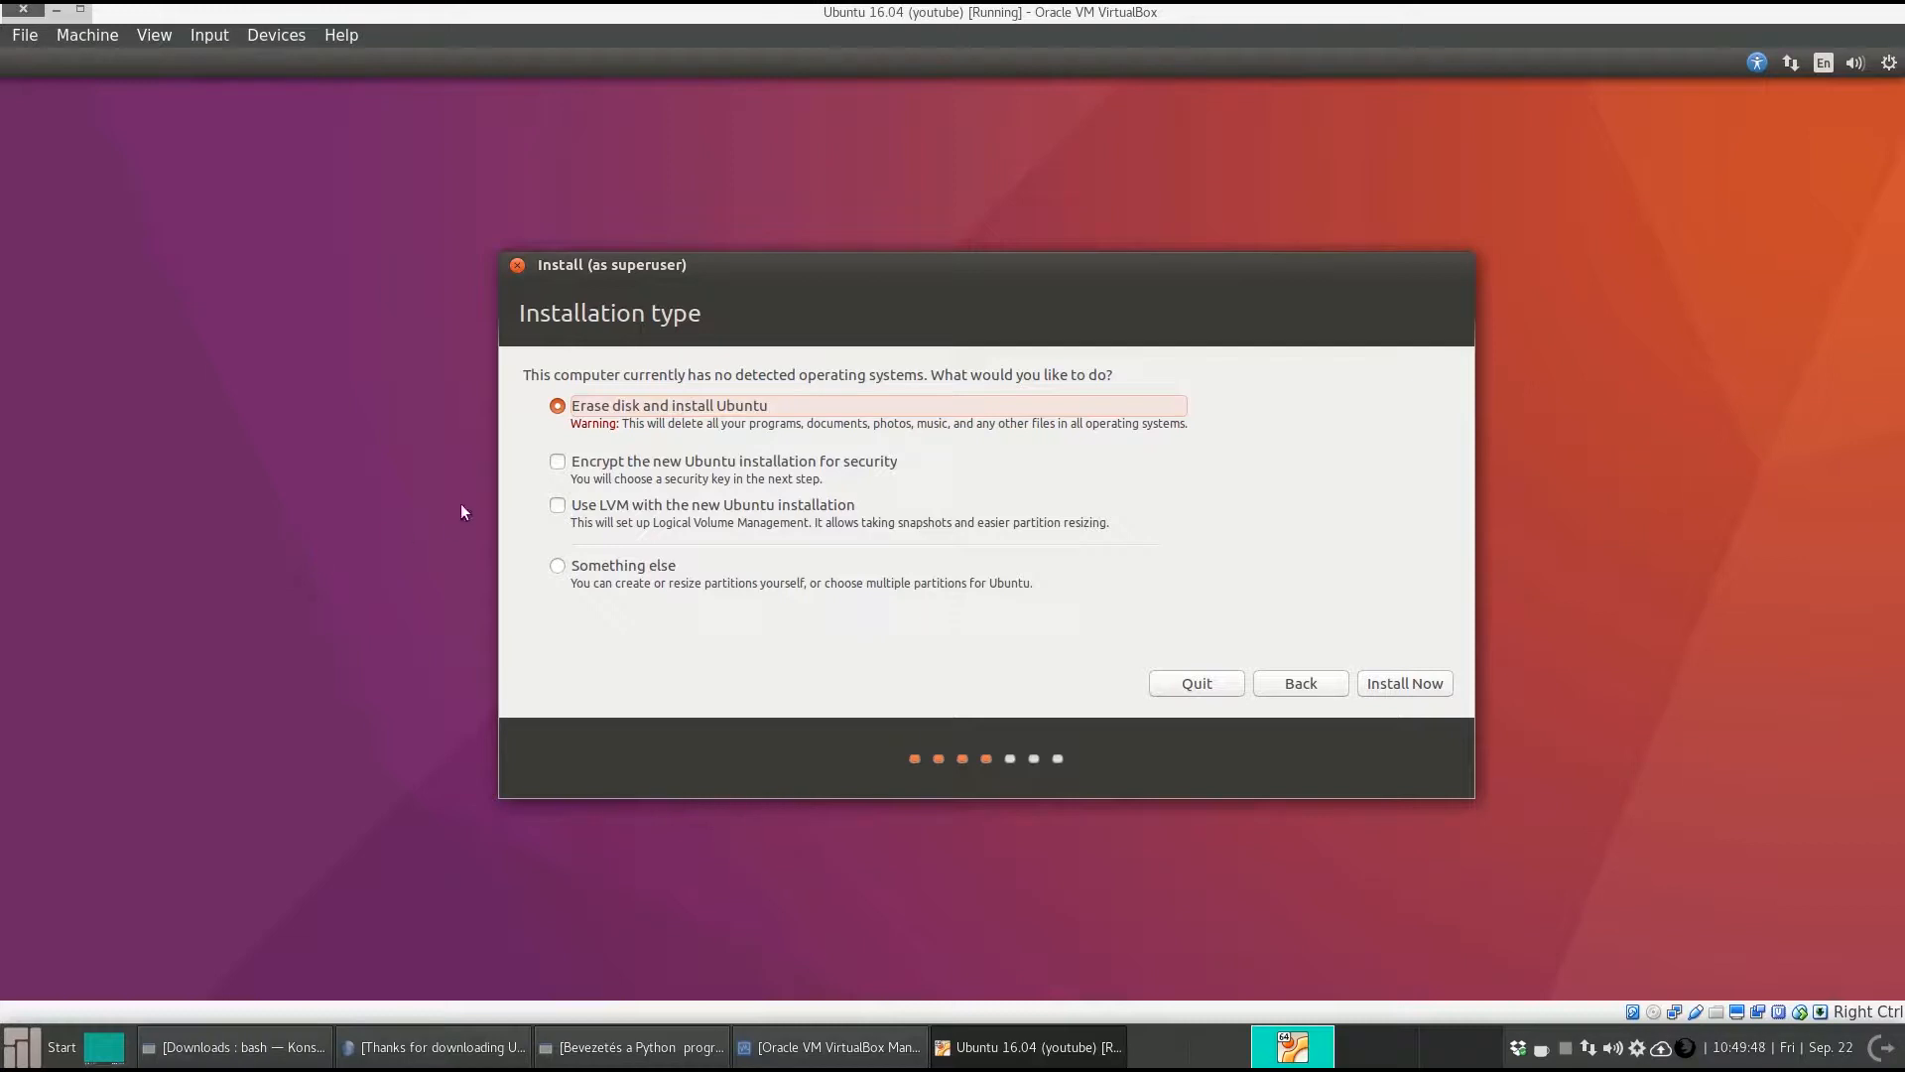
{"action": "left_click", "coordinate": [625, 572]}
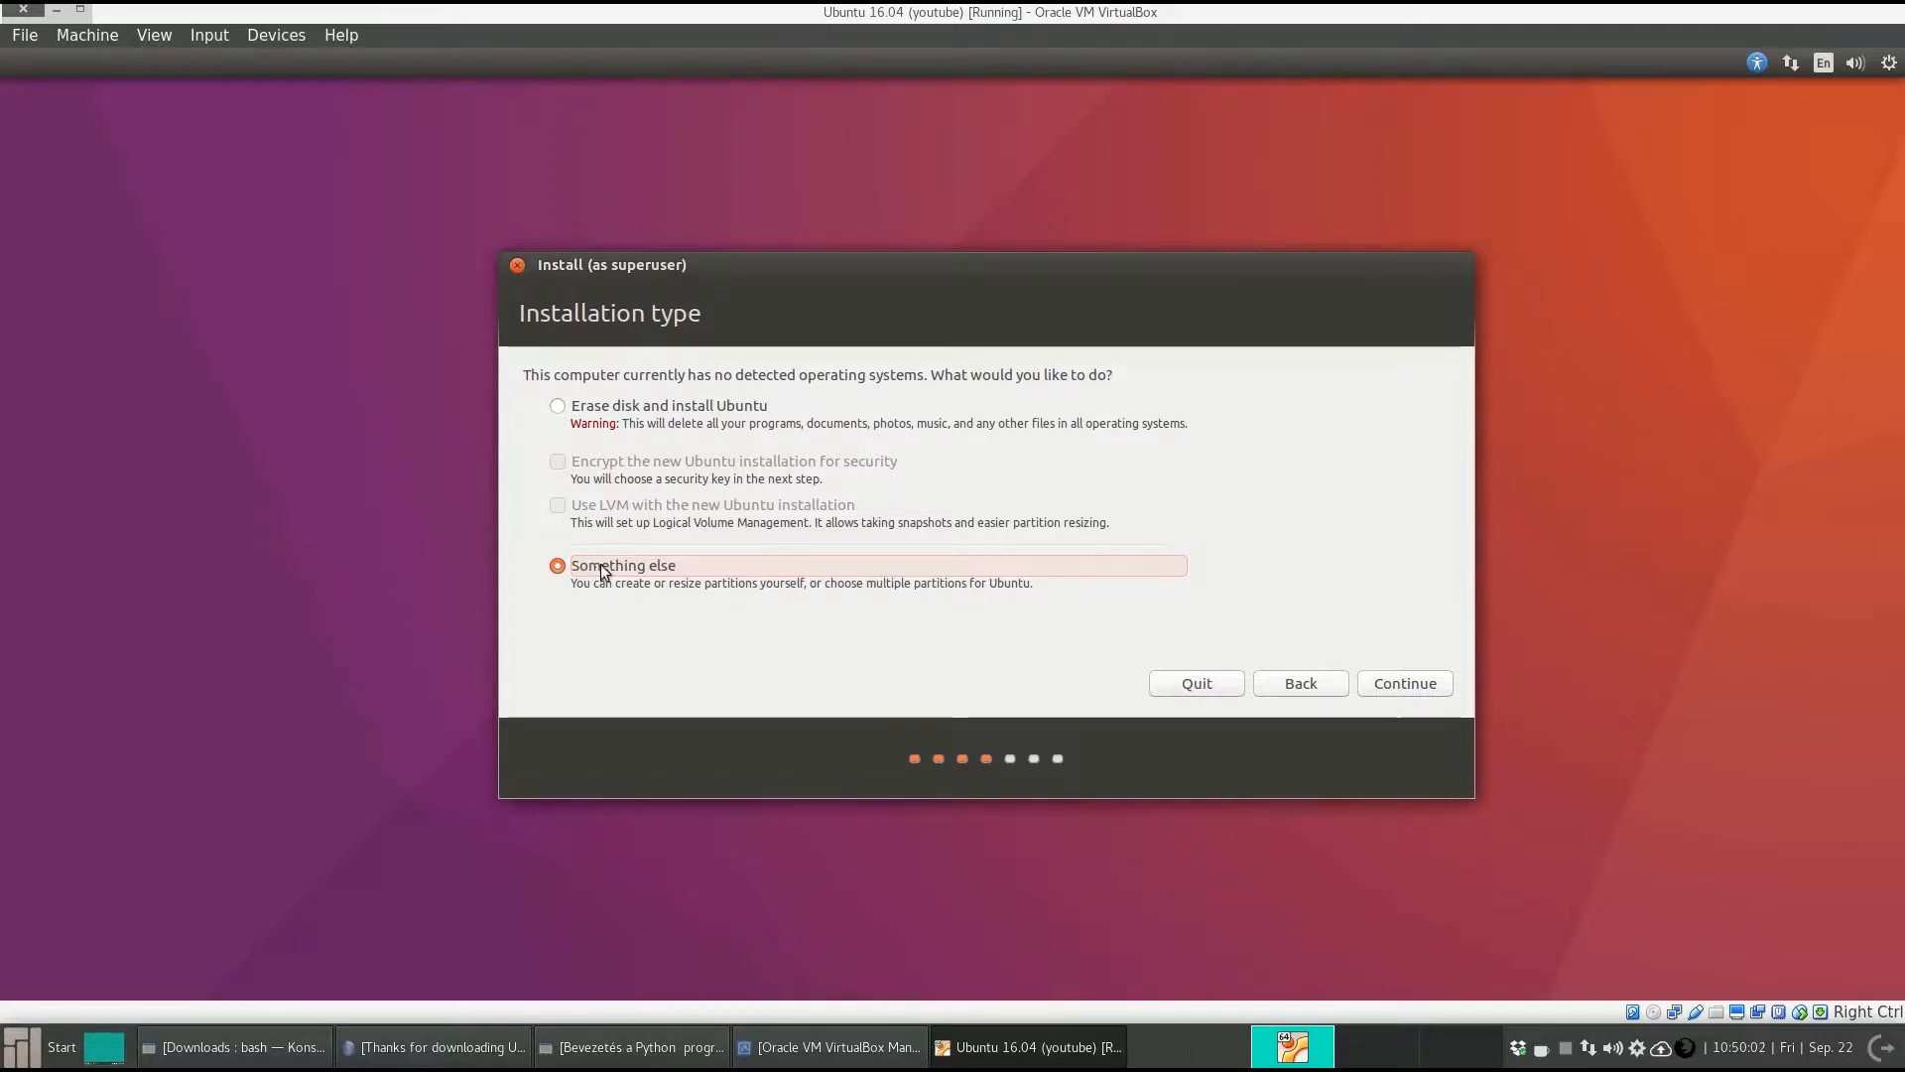
{"action": "left_click", "coordinate": [557, 410]}
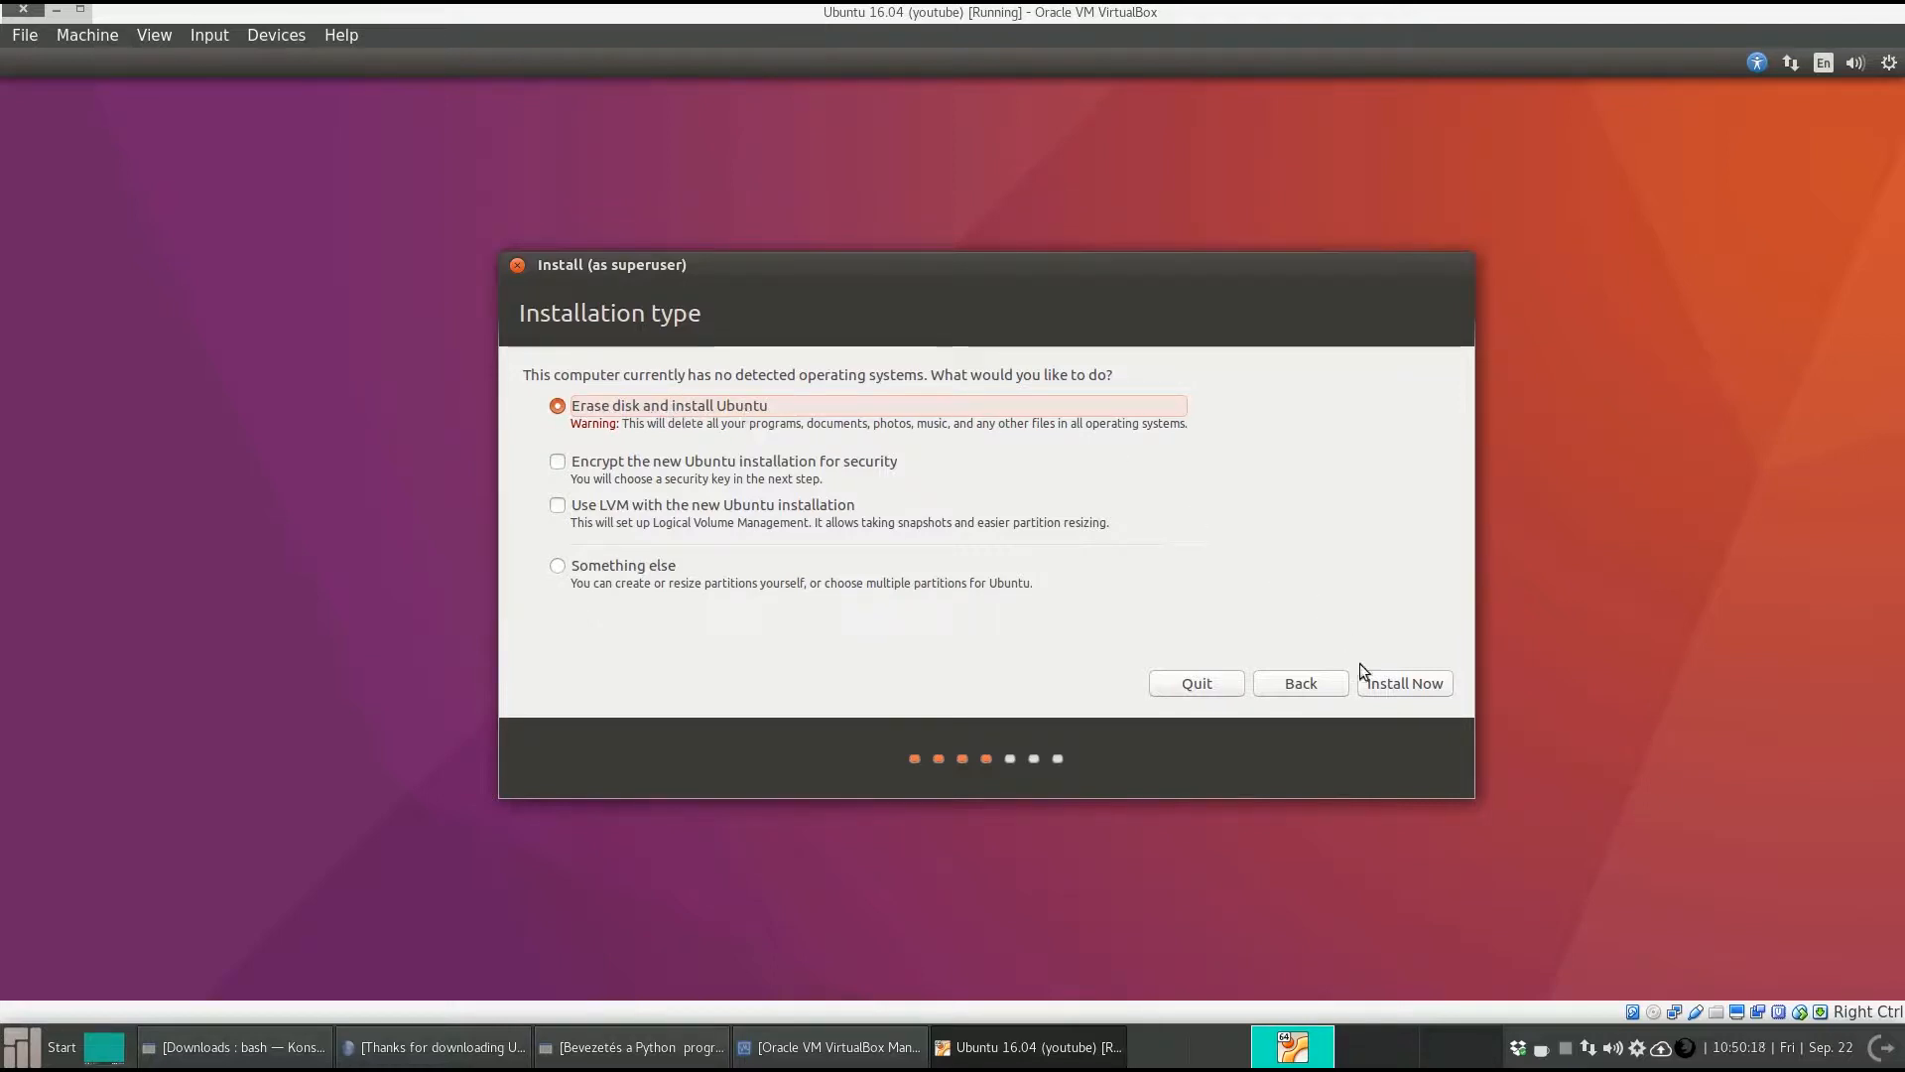
{"action": "left_click", "coordinate": [1405, 685]}
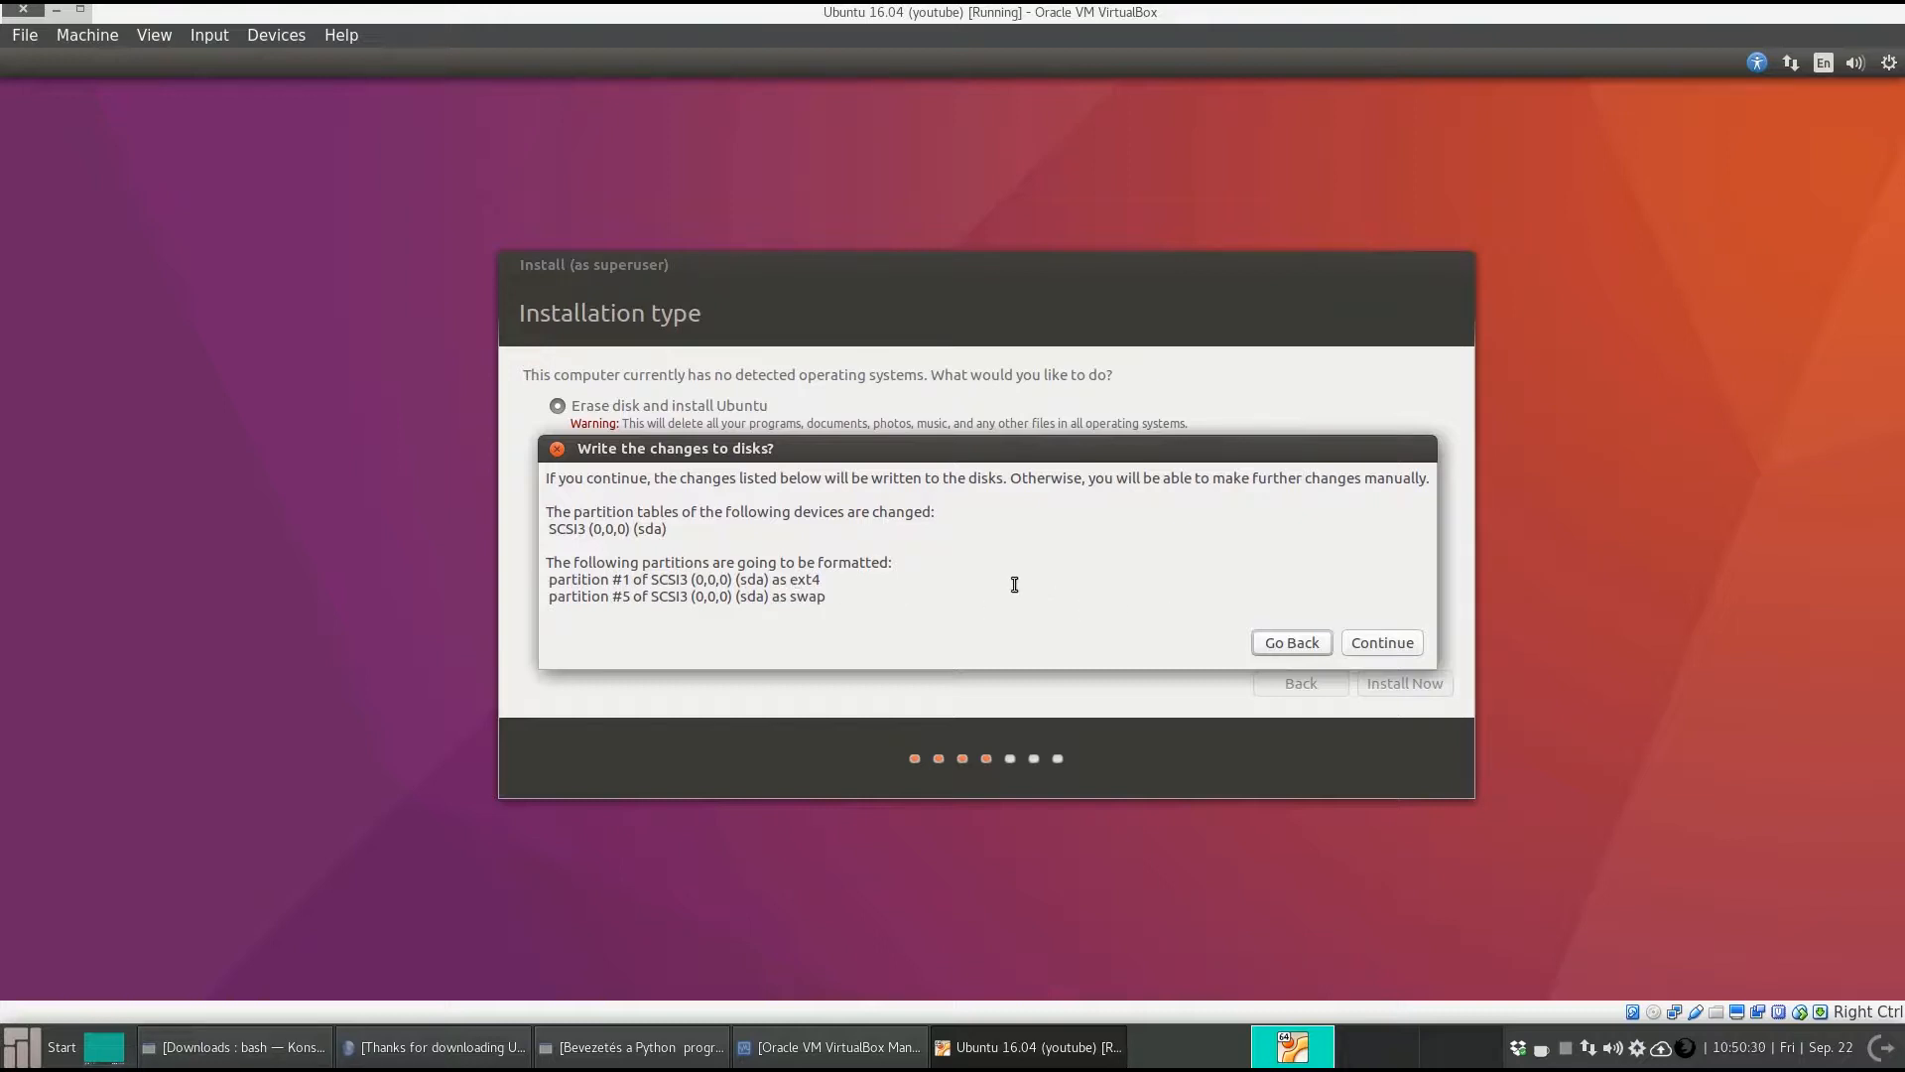
{"action": "left_click", "coordinate": [1390, 644]}
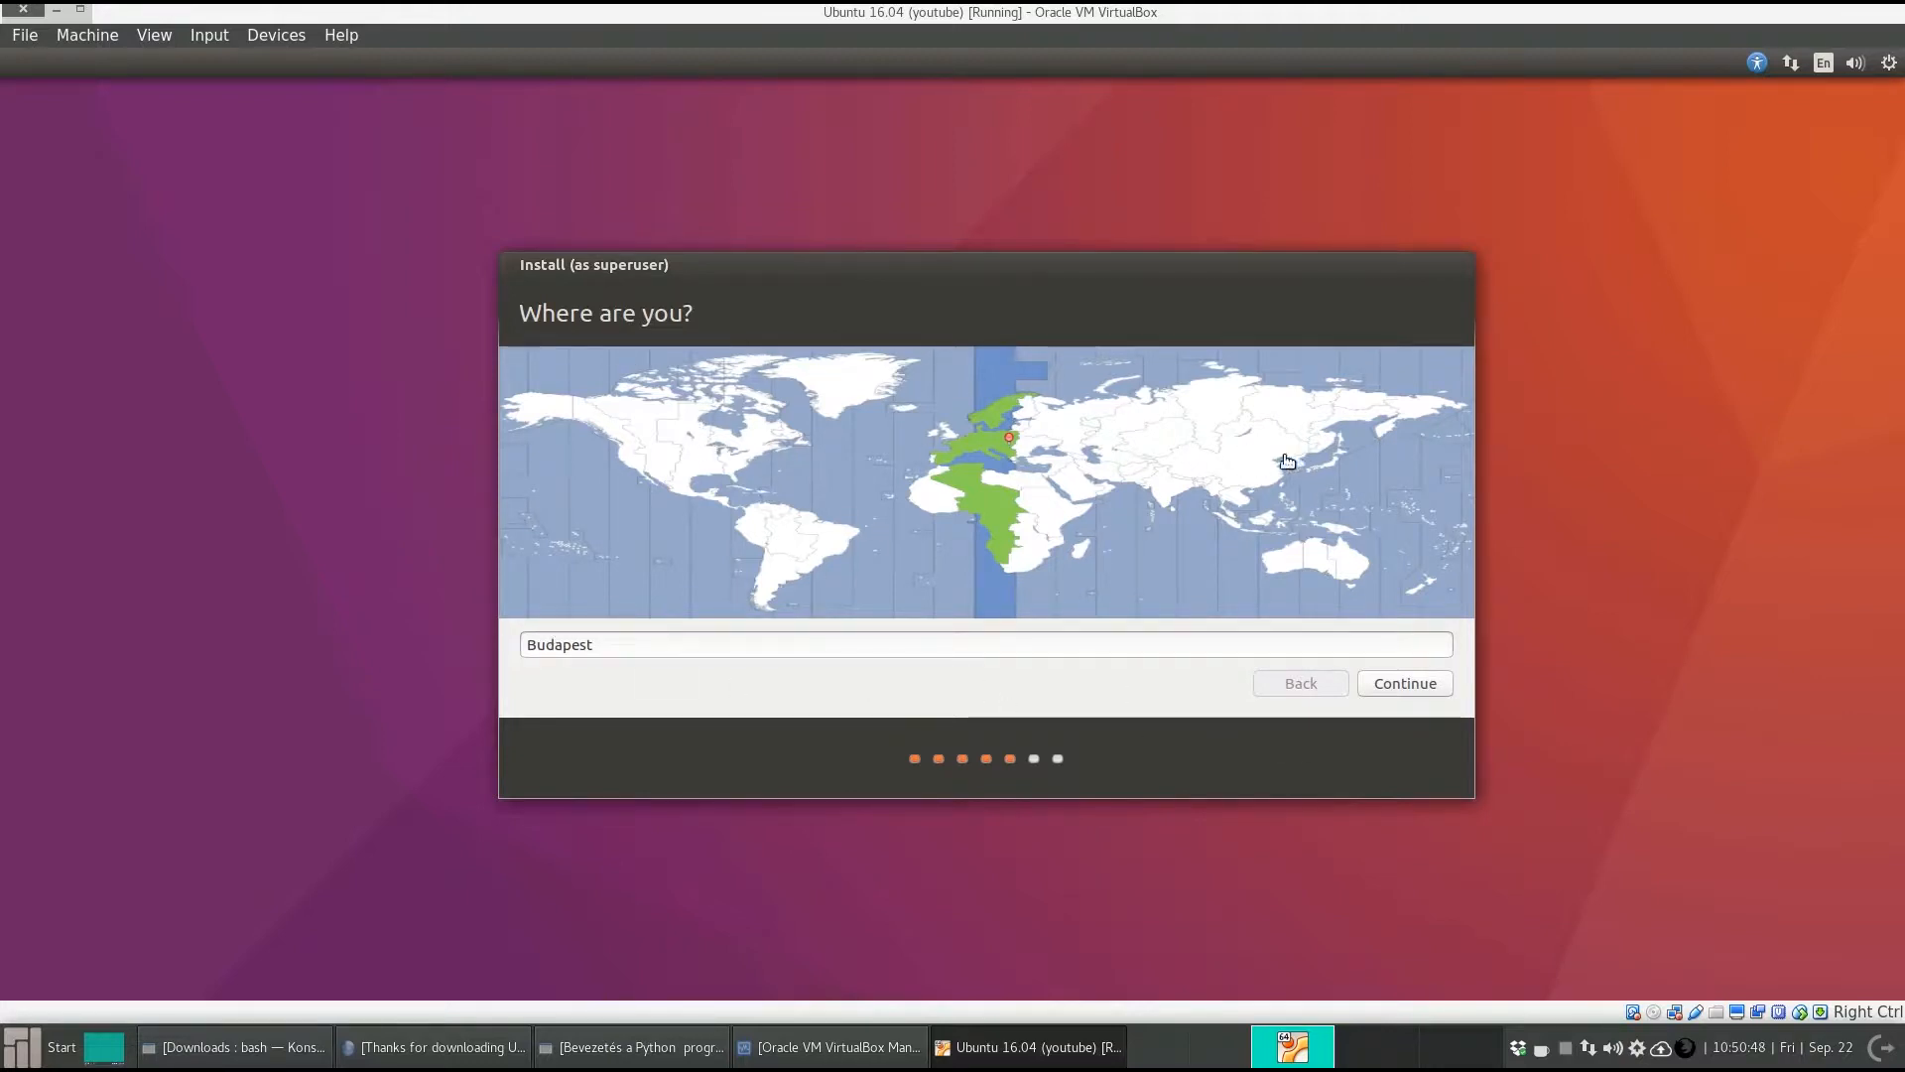
- Accept Budapest as the location, test the Hungarian keyboard layout with accented letters and continue with it
{"action": "left_click", "coordinate": [1408, 681]}
{"action": "left_click", "coordinate": [711, 603]}
{"action": "type", "text": "éáűúő"}
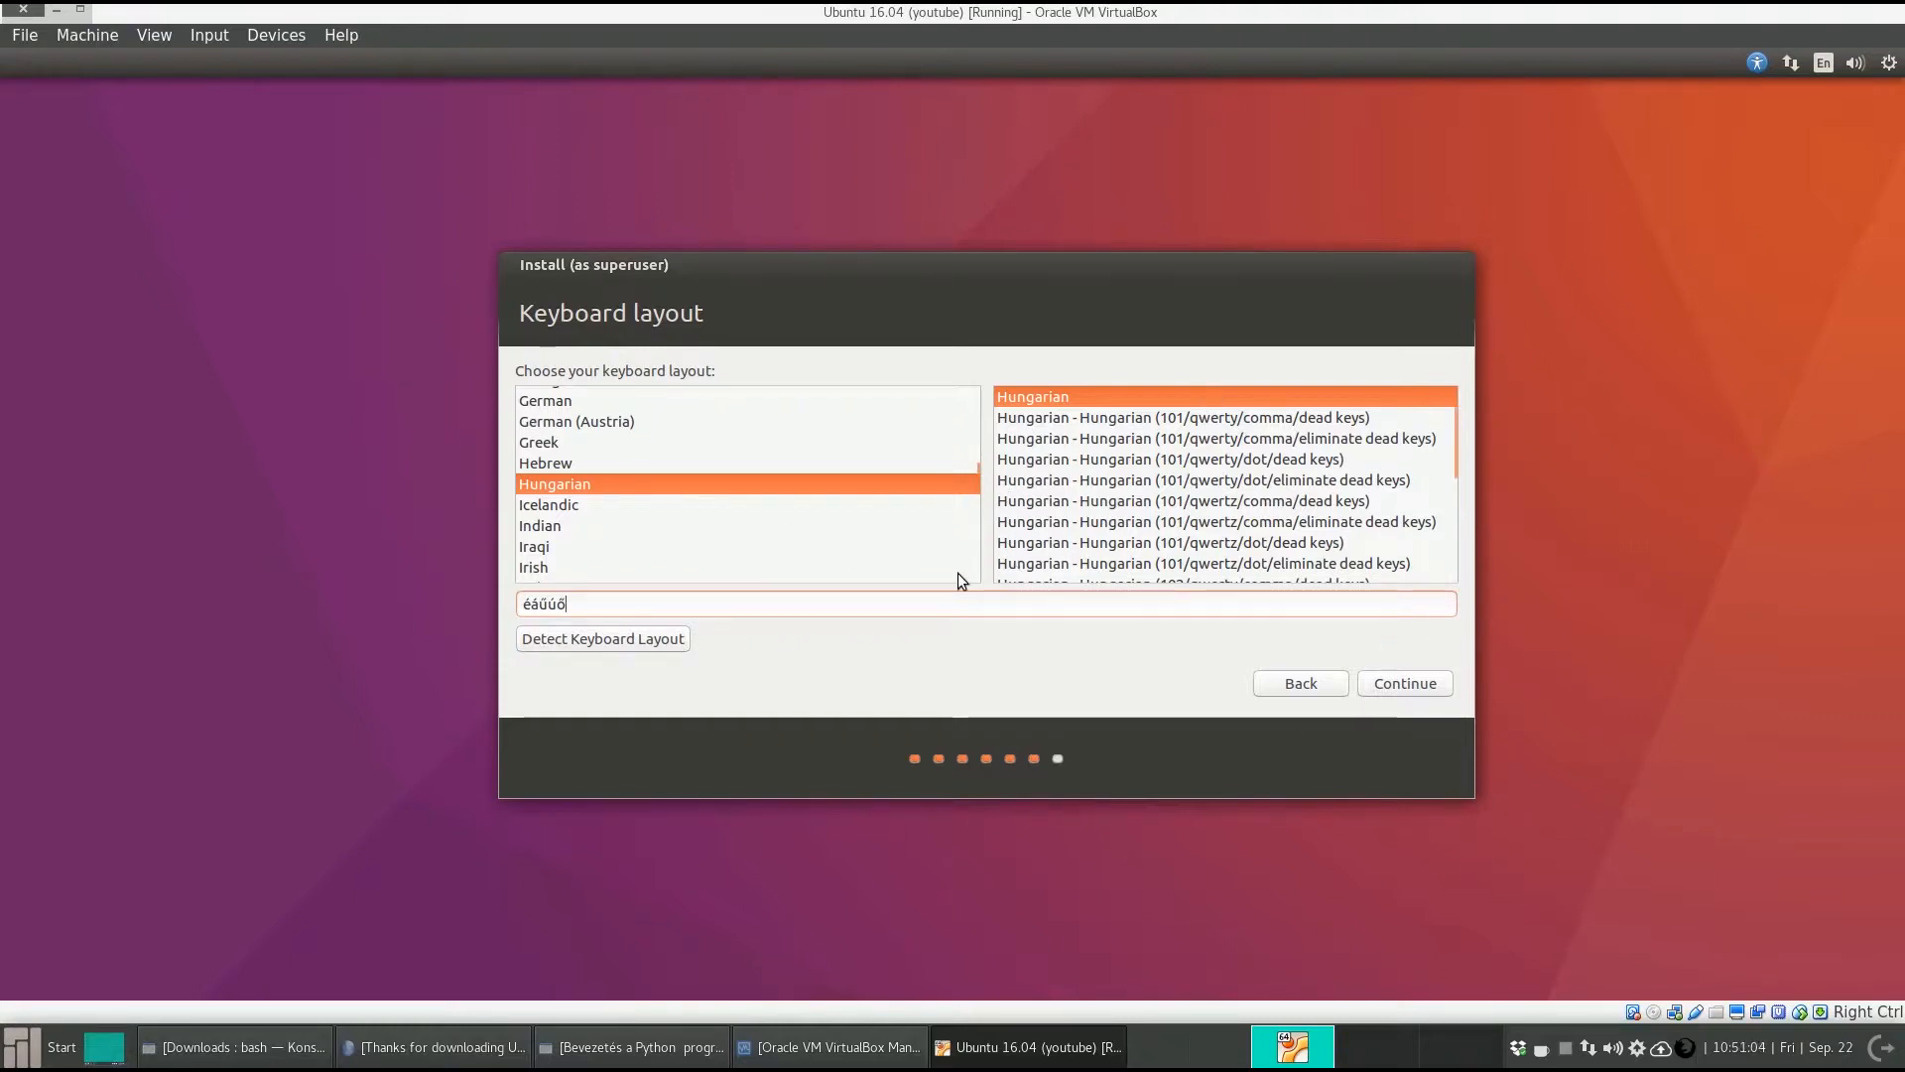
{"action": "left_click", "coordinate": [1413, 682]}
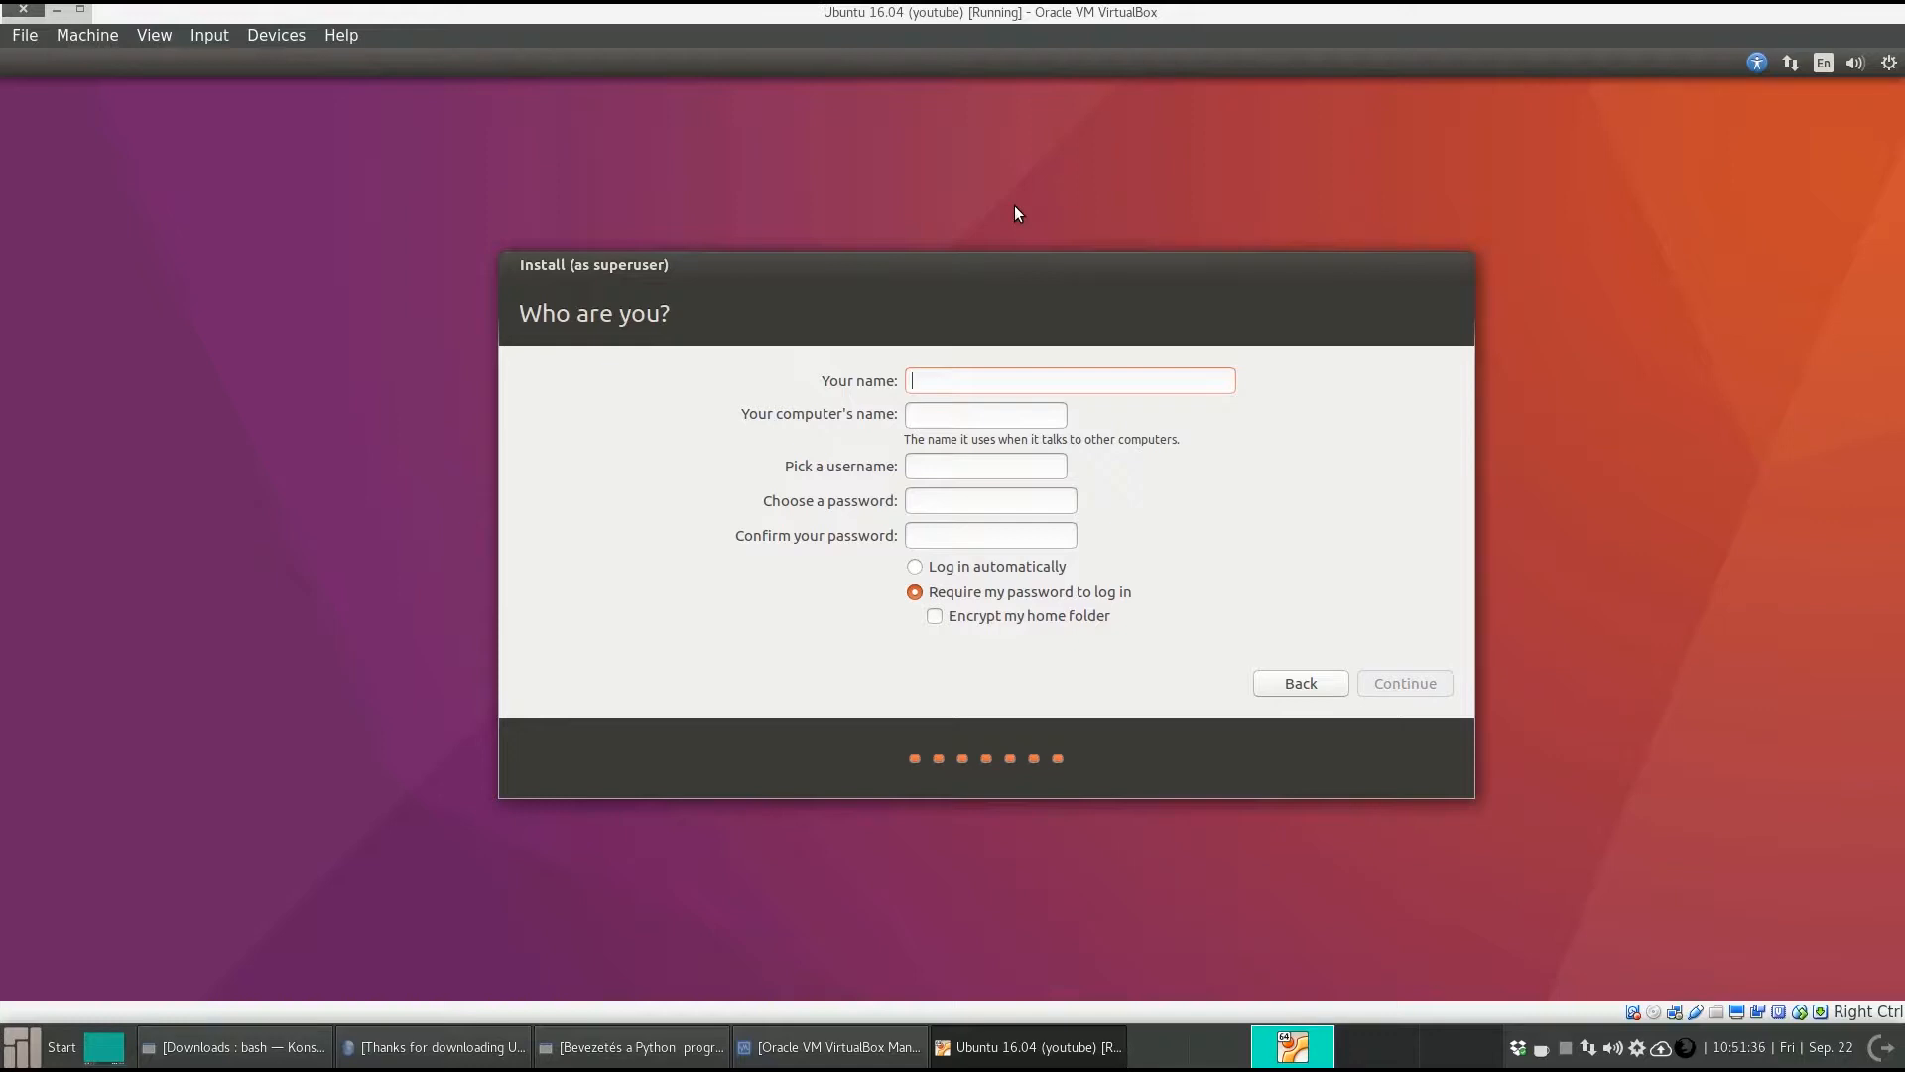
- Enter the user's full name and change the ending of the computer's name after the hyphen to vbox-yt
{"action": "type", "text": "Jabba"}
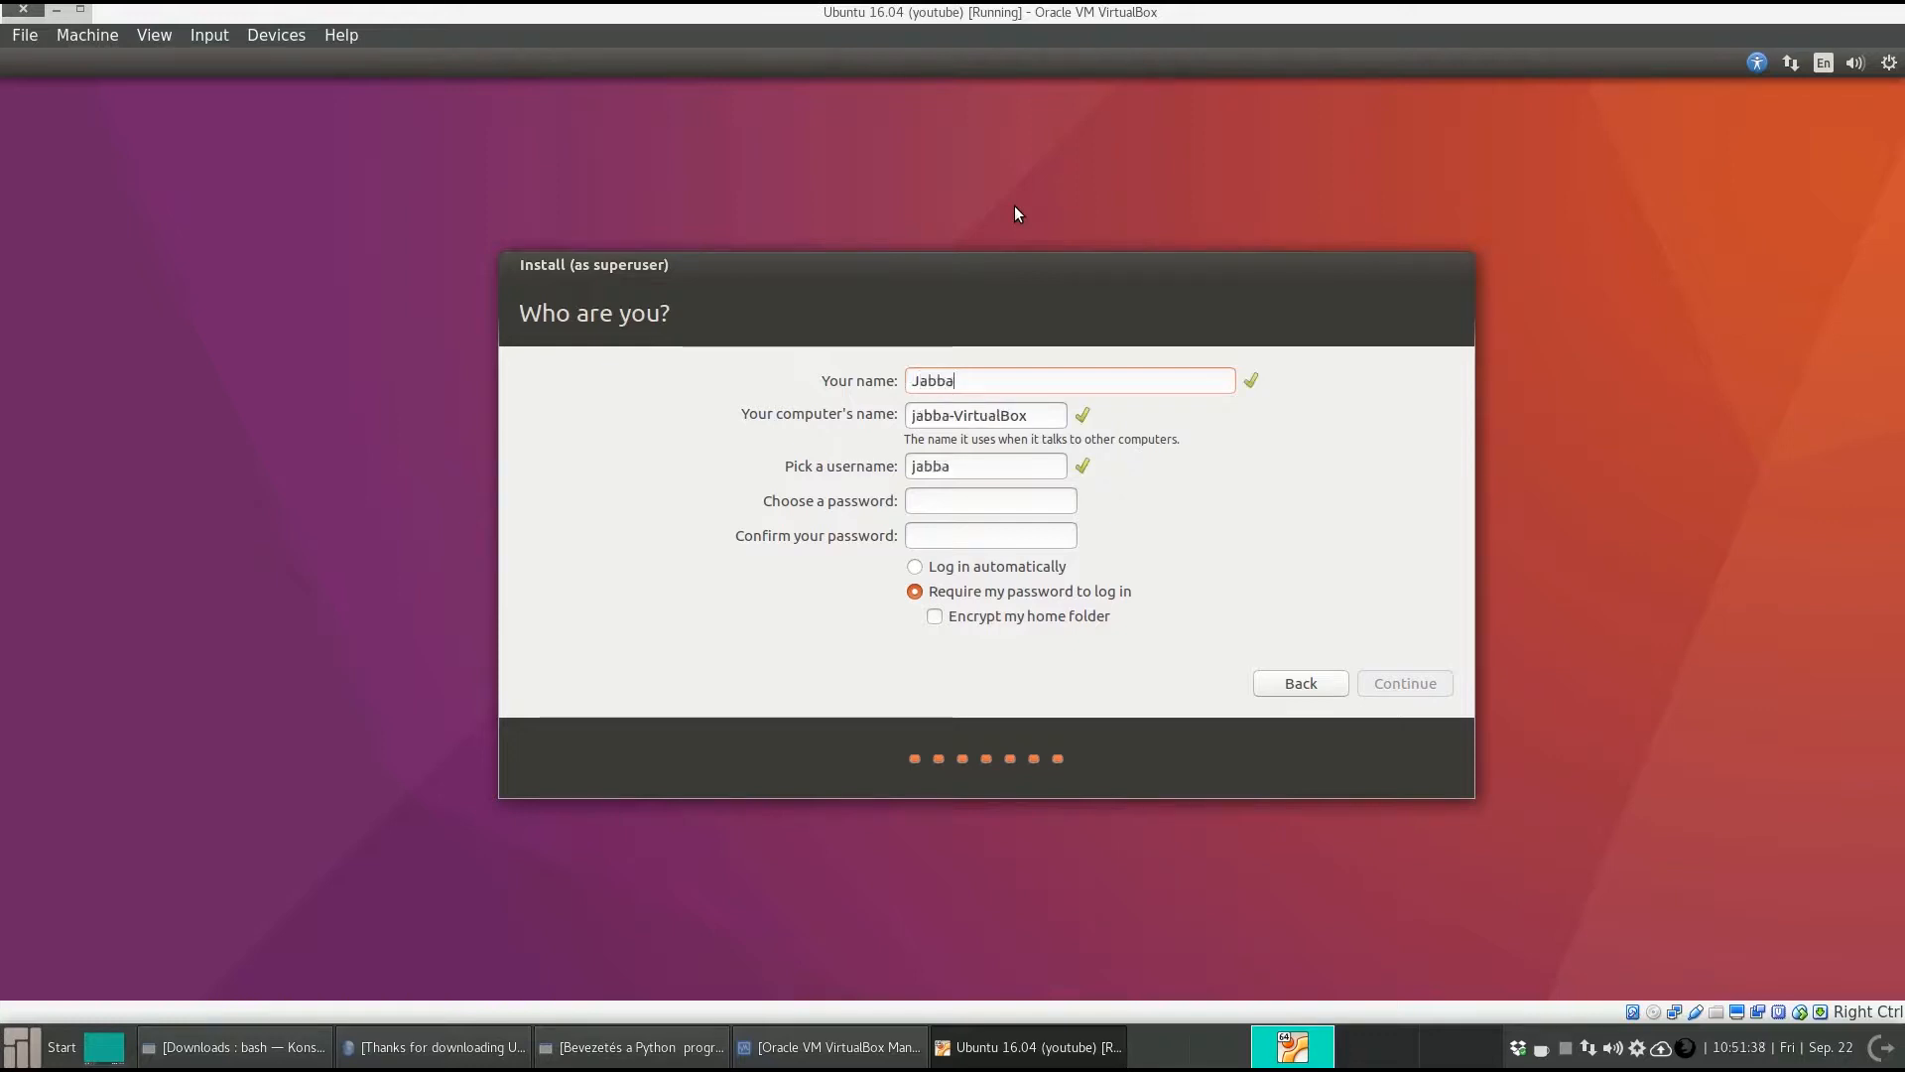
{"action": "type", "text": " Laci"}
{"action": "key", "text": "Tab"}
{"action": "key", "text": "End"}
{"action": "key", "text": "BackSpace"}
{"action": "key", "text": "BackSpace"}
{"action": "key", "text": "BackSpace"}
{"action": "key", "text": "BackSpace"}
{"action": "key", "text": "BackSpace"}
{"action": "key", "text": "BackSpace"}
{"action": "key", "text": "BackSpace"}
{"action": "key", "text": "BackSpace"}
{"action": "key", "text": "BackSpace"}
{"action": "key", "text": "BackSpace"}
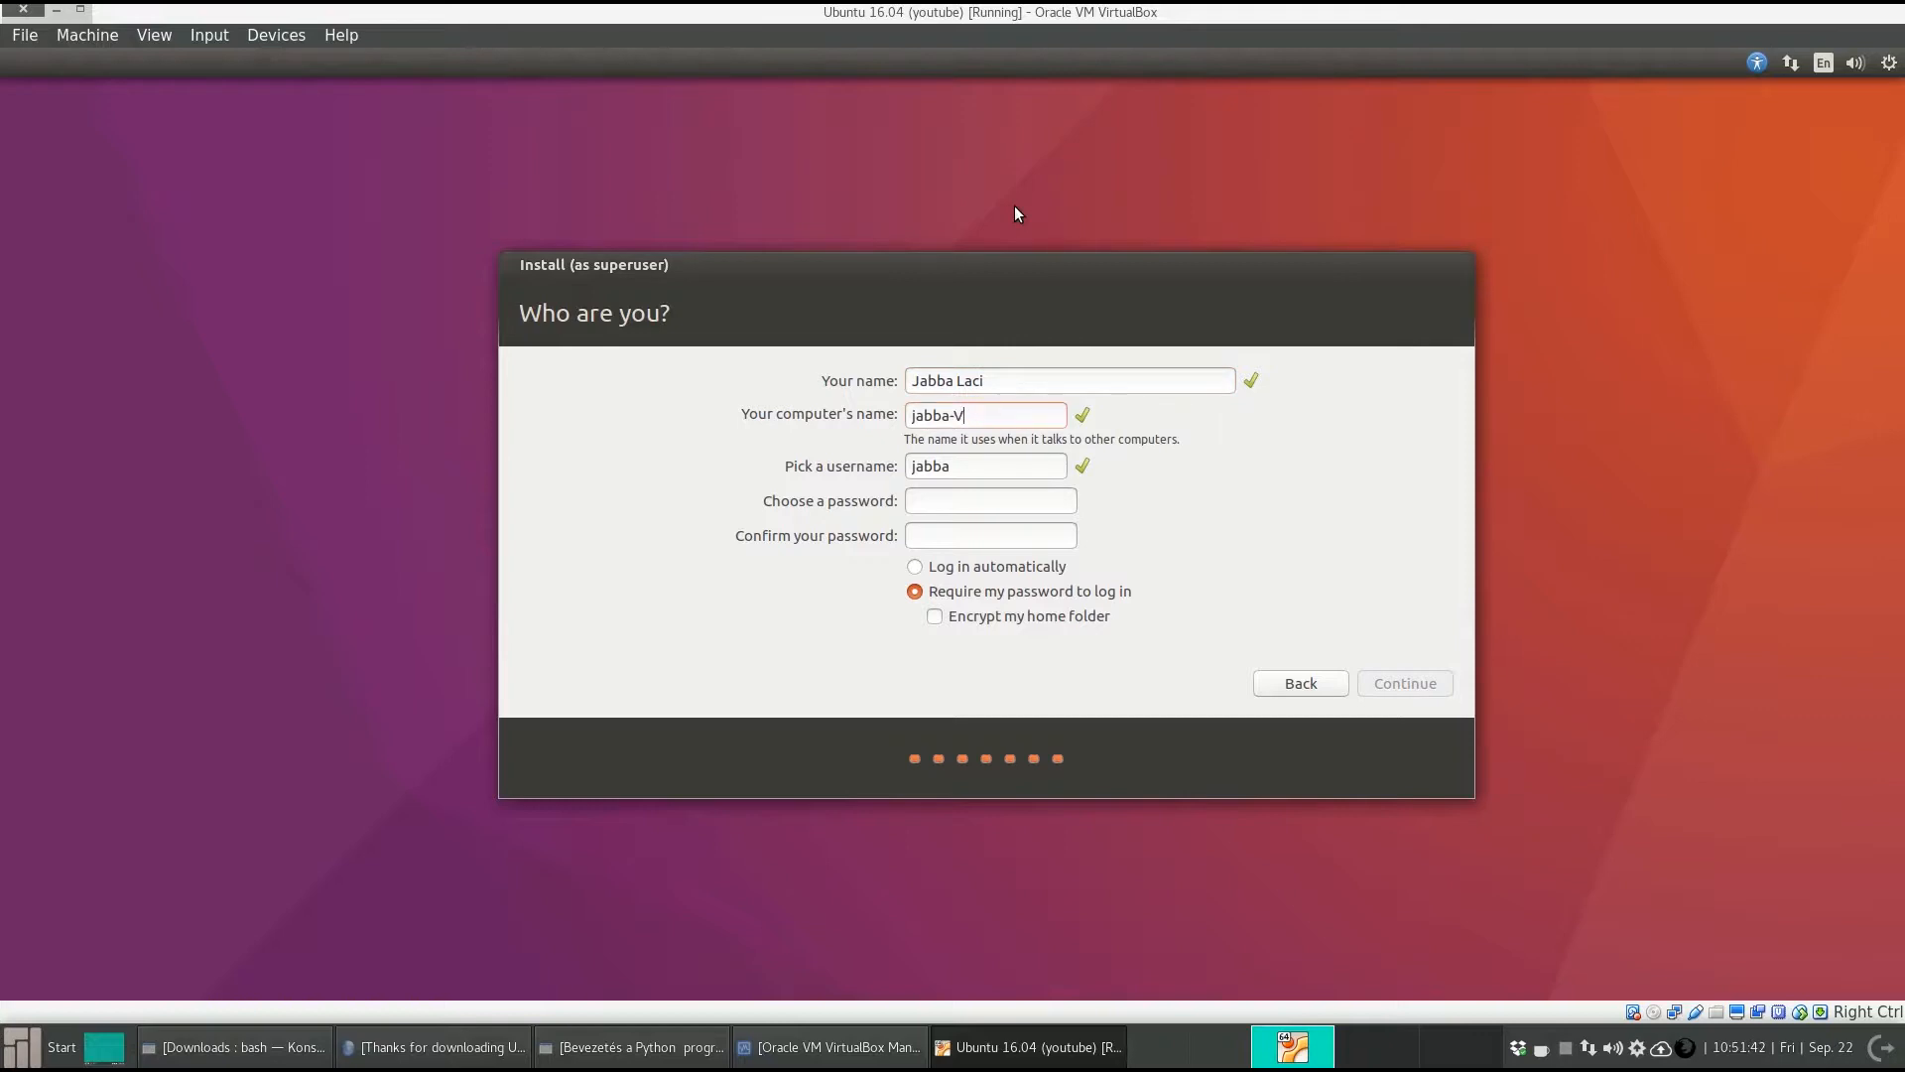
{"action": "type", "text": "vbox-yt"}
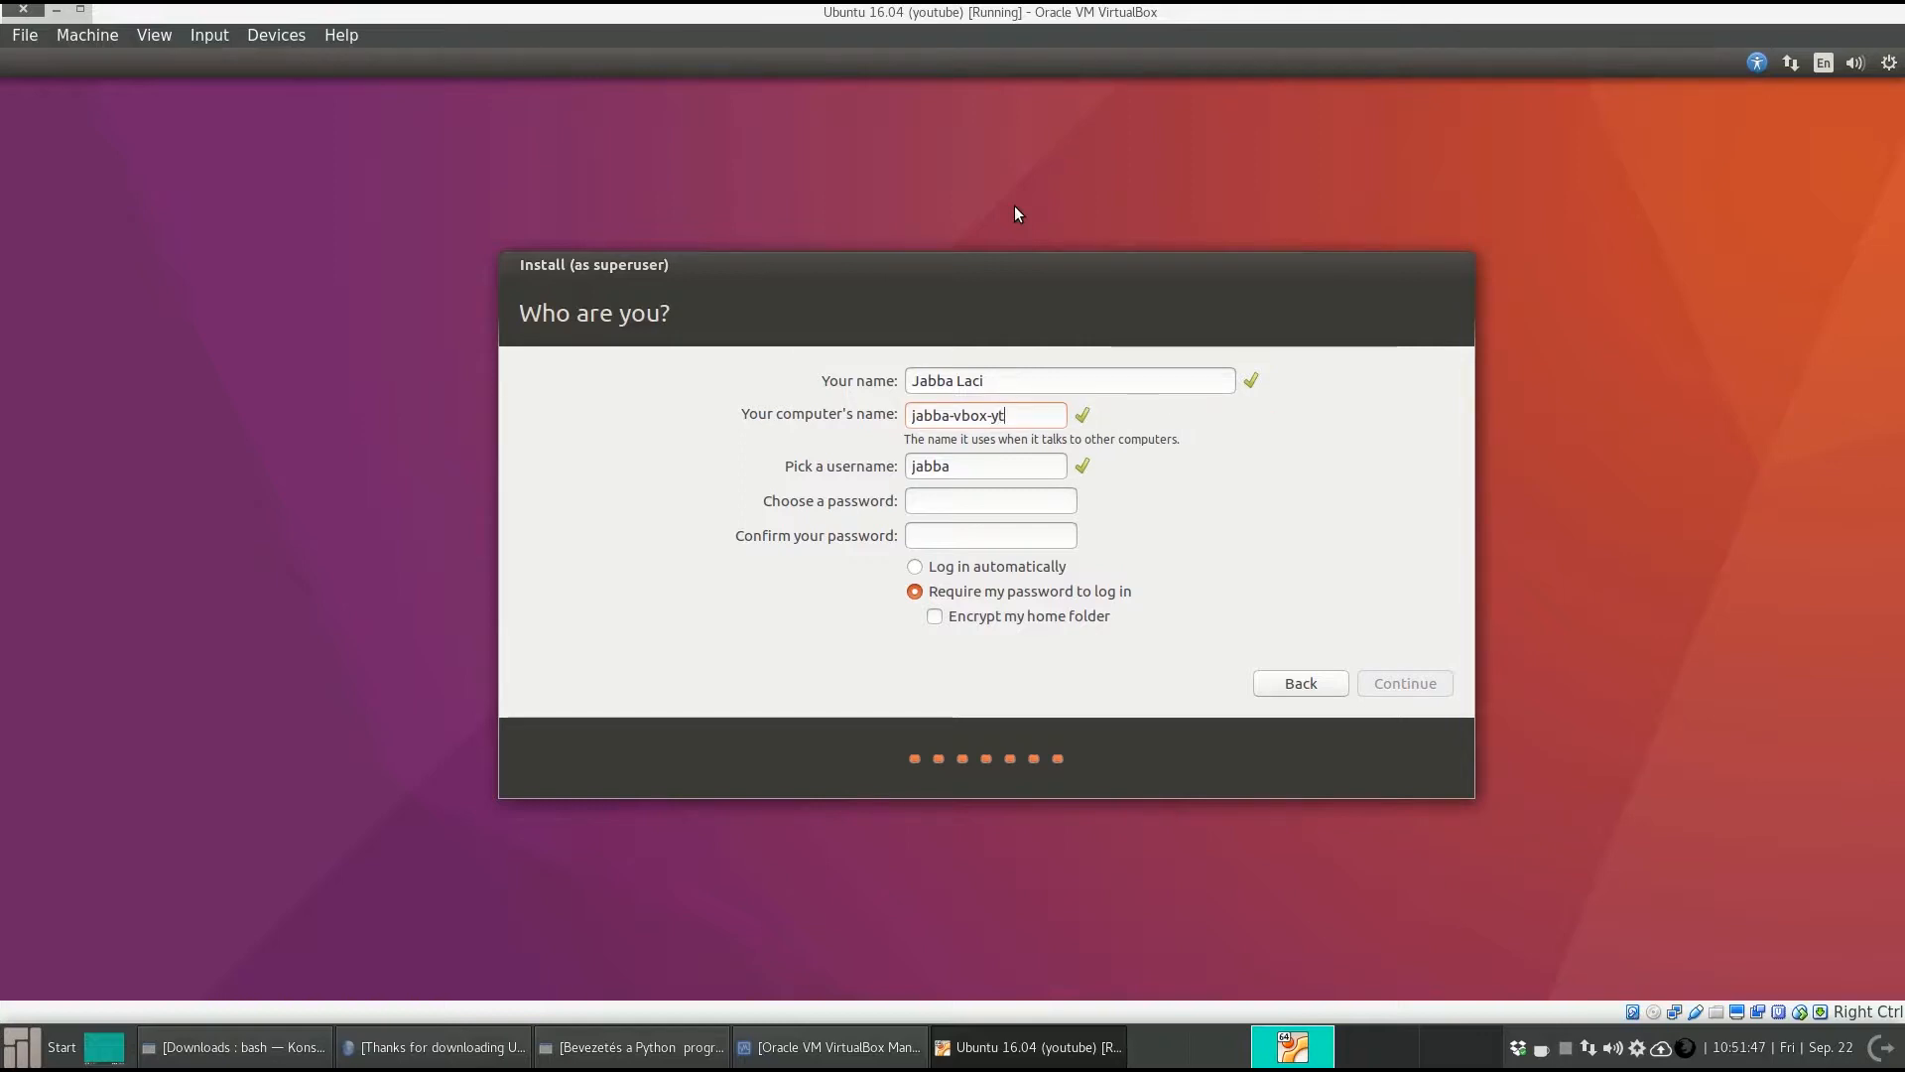
- Enter and confirm the account password, and set the account to log in automatically
{"action": "key", "text": "Tab"}
{"action": "type", "text": "••••••••••••"}
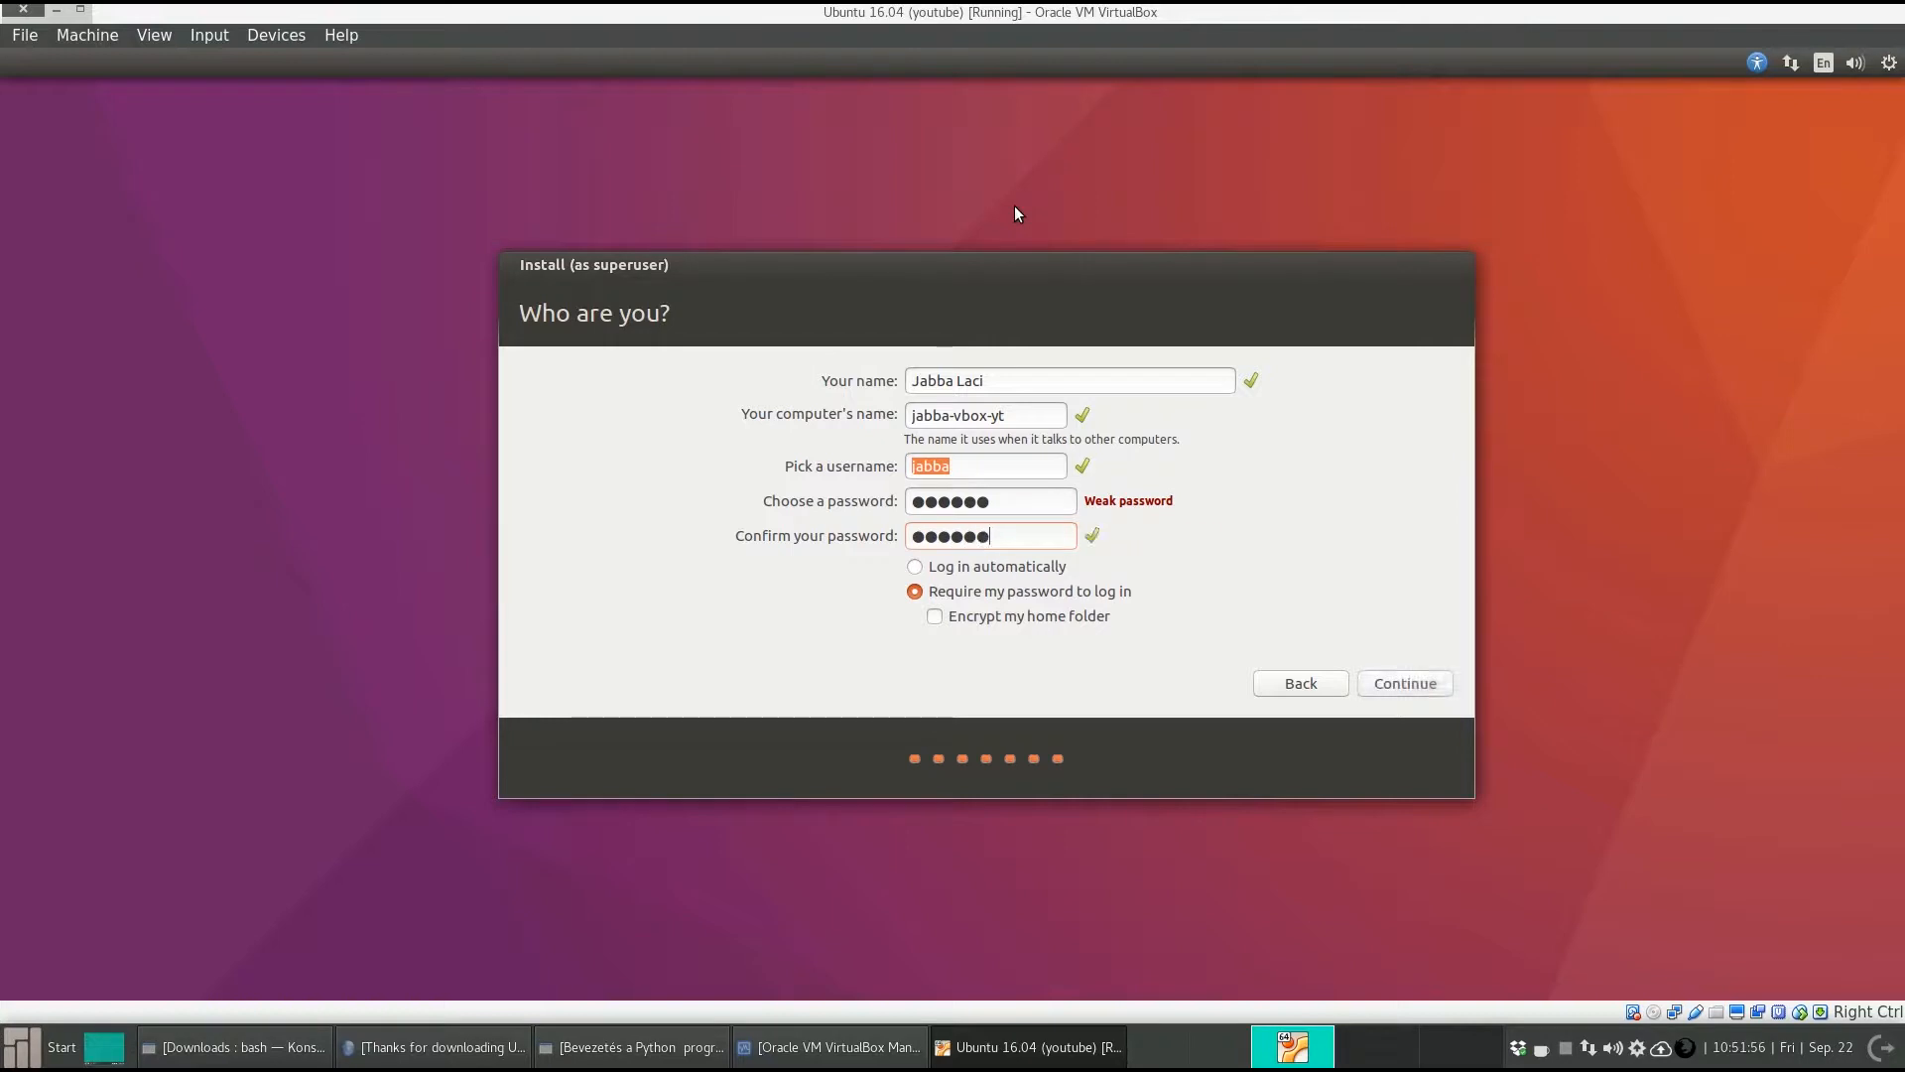
{"action": "left_click", "coordinate": [956, 574]}
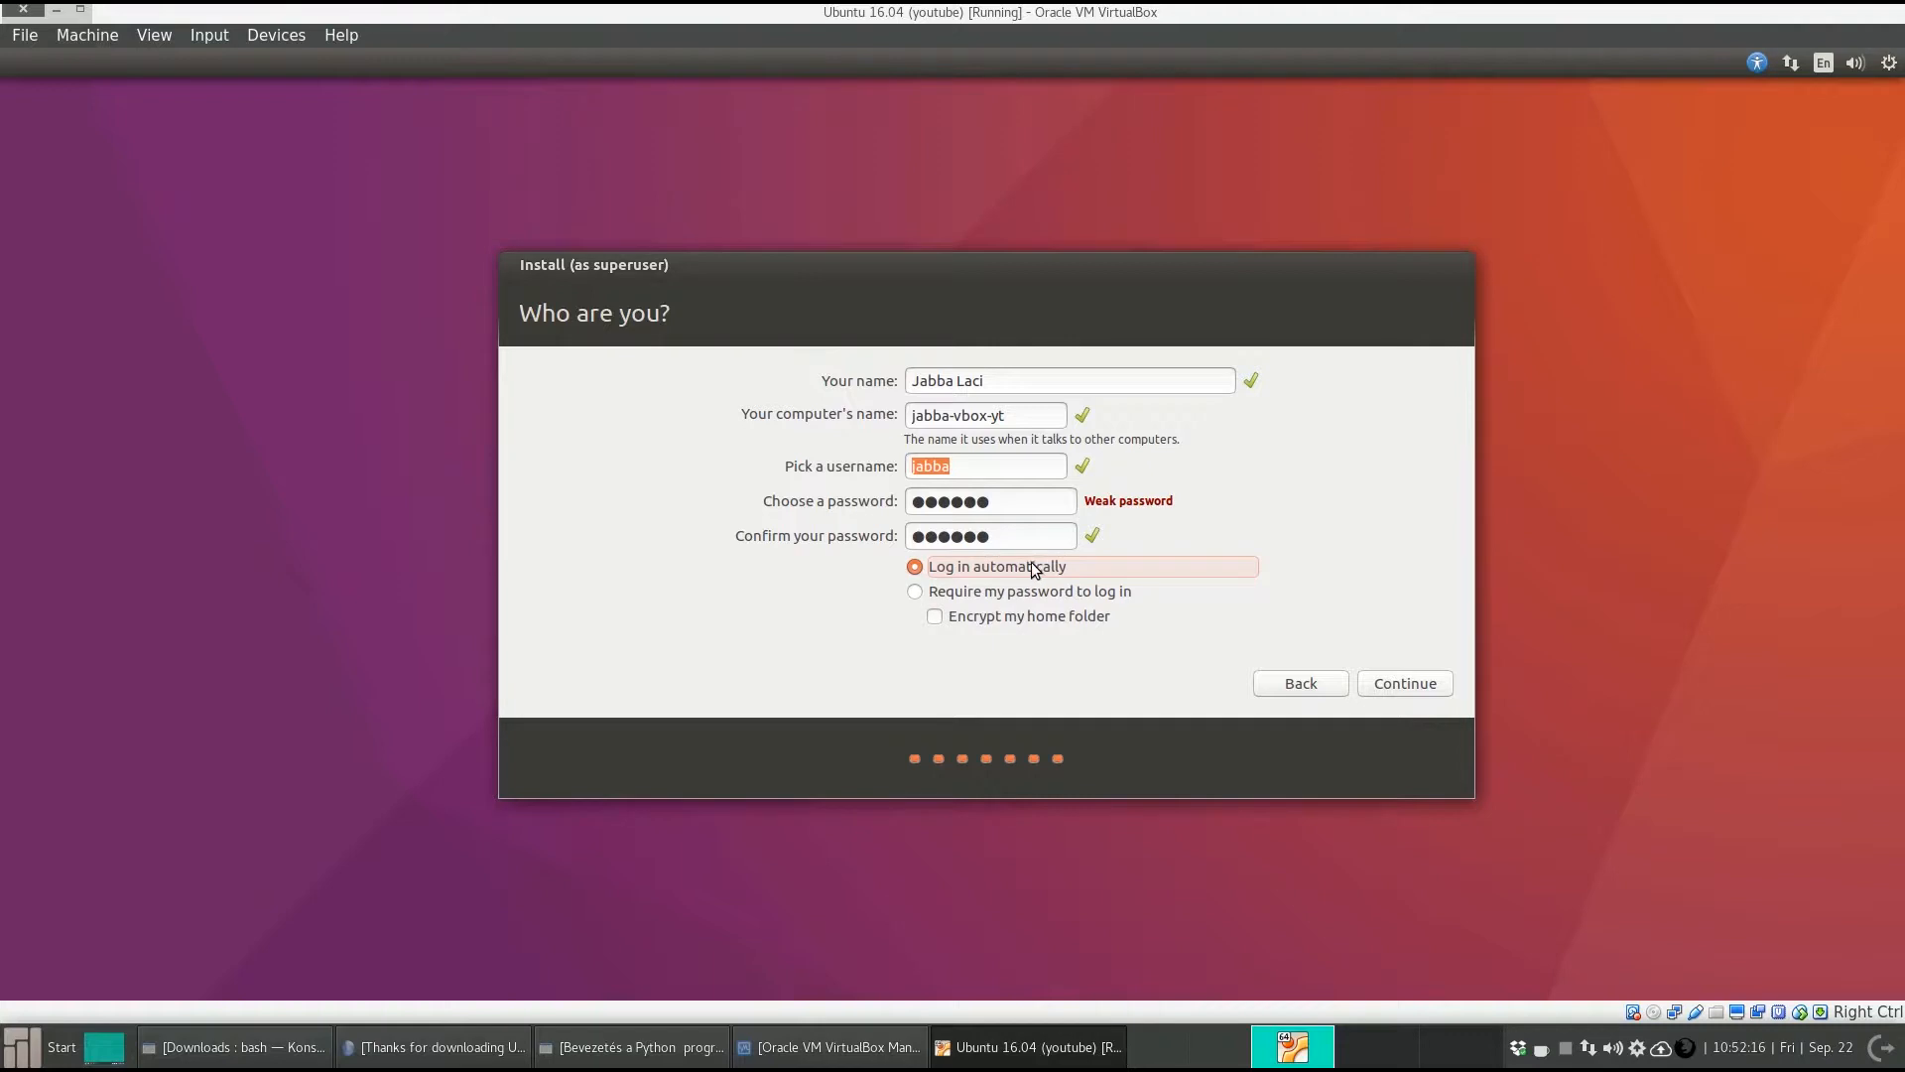
- Start installing Ubuntu with the entered user settings and restart the virtual machine into the new installation
{"action": "left_click", "coordinate": [1426, 682]}
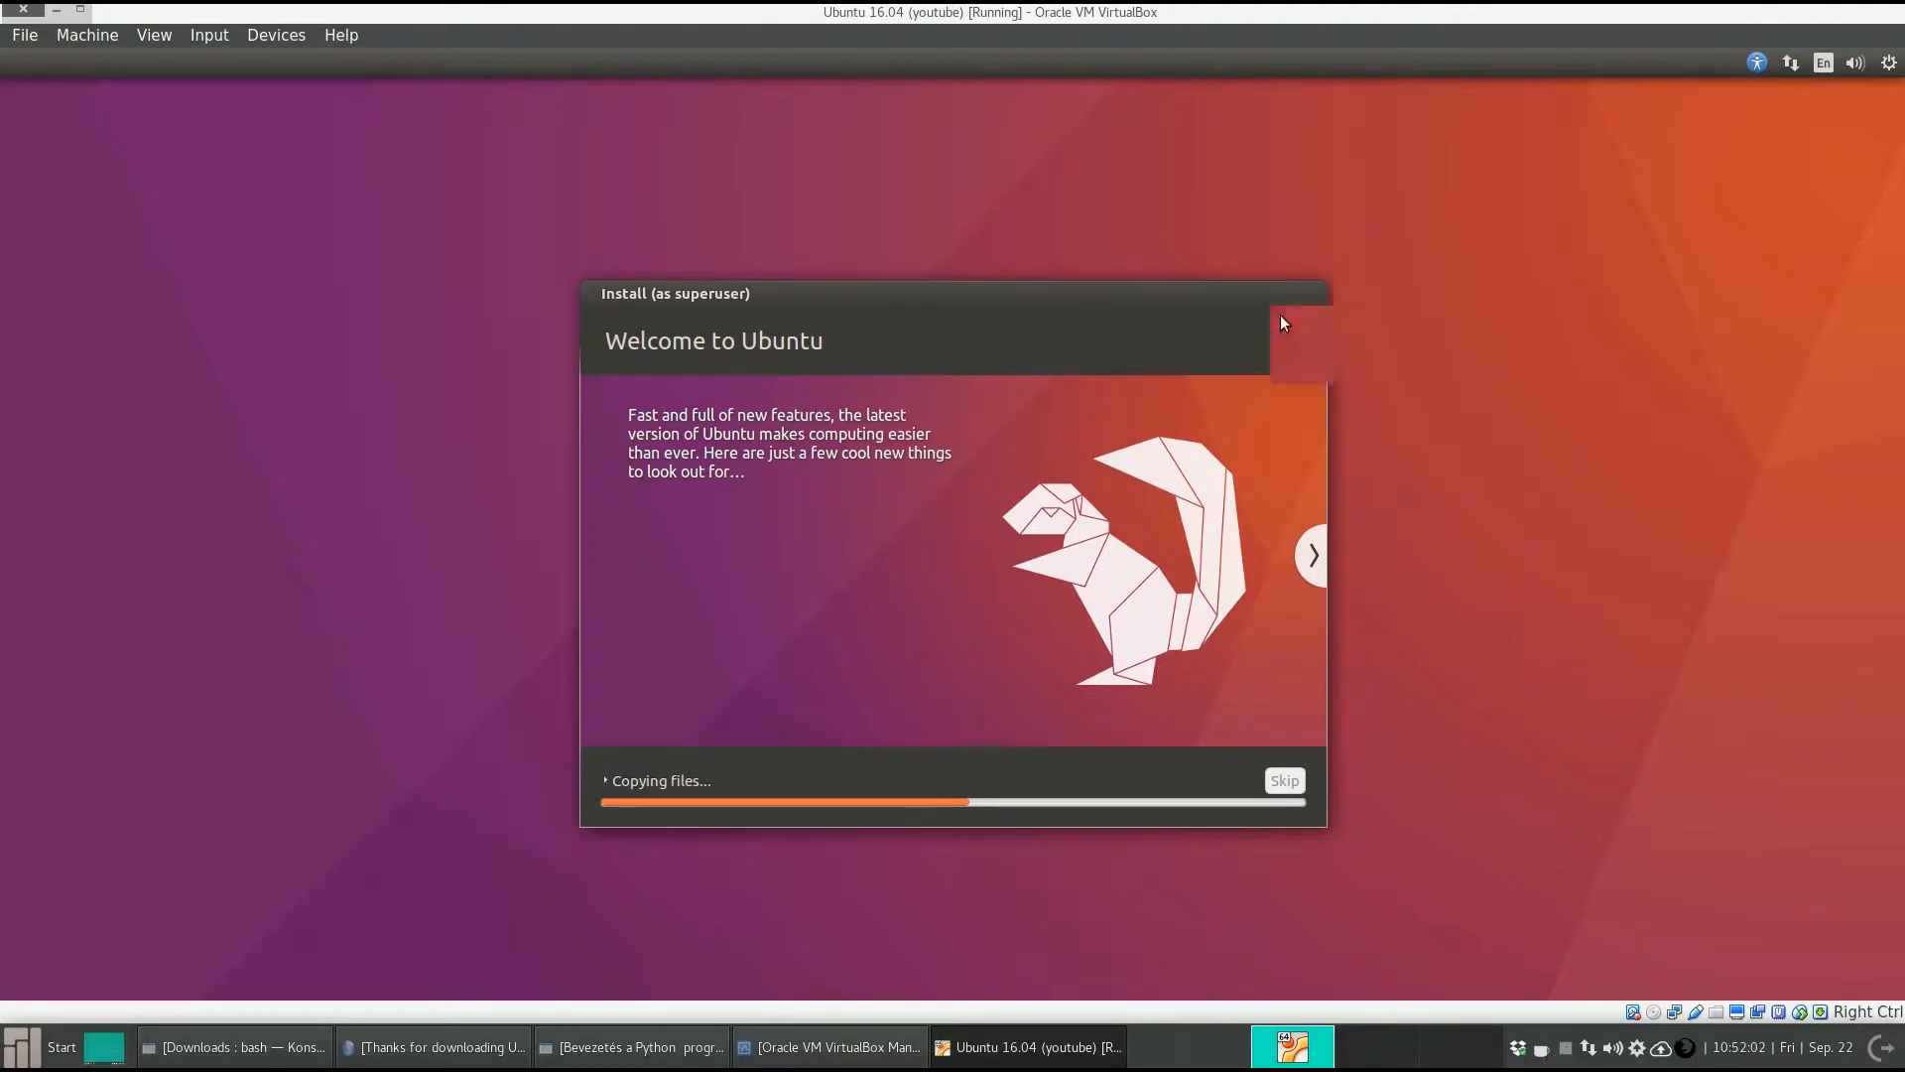
{"action": "left_click_drag", "start_coordinate": [983, 315], "coordinate": [1002, 441]}
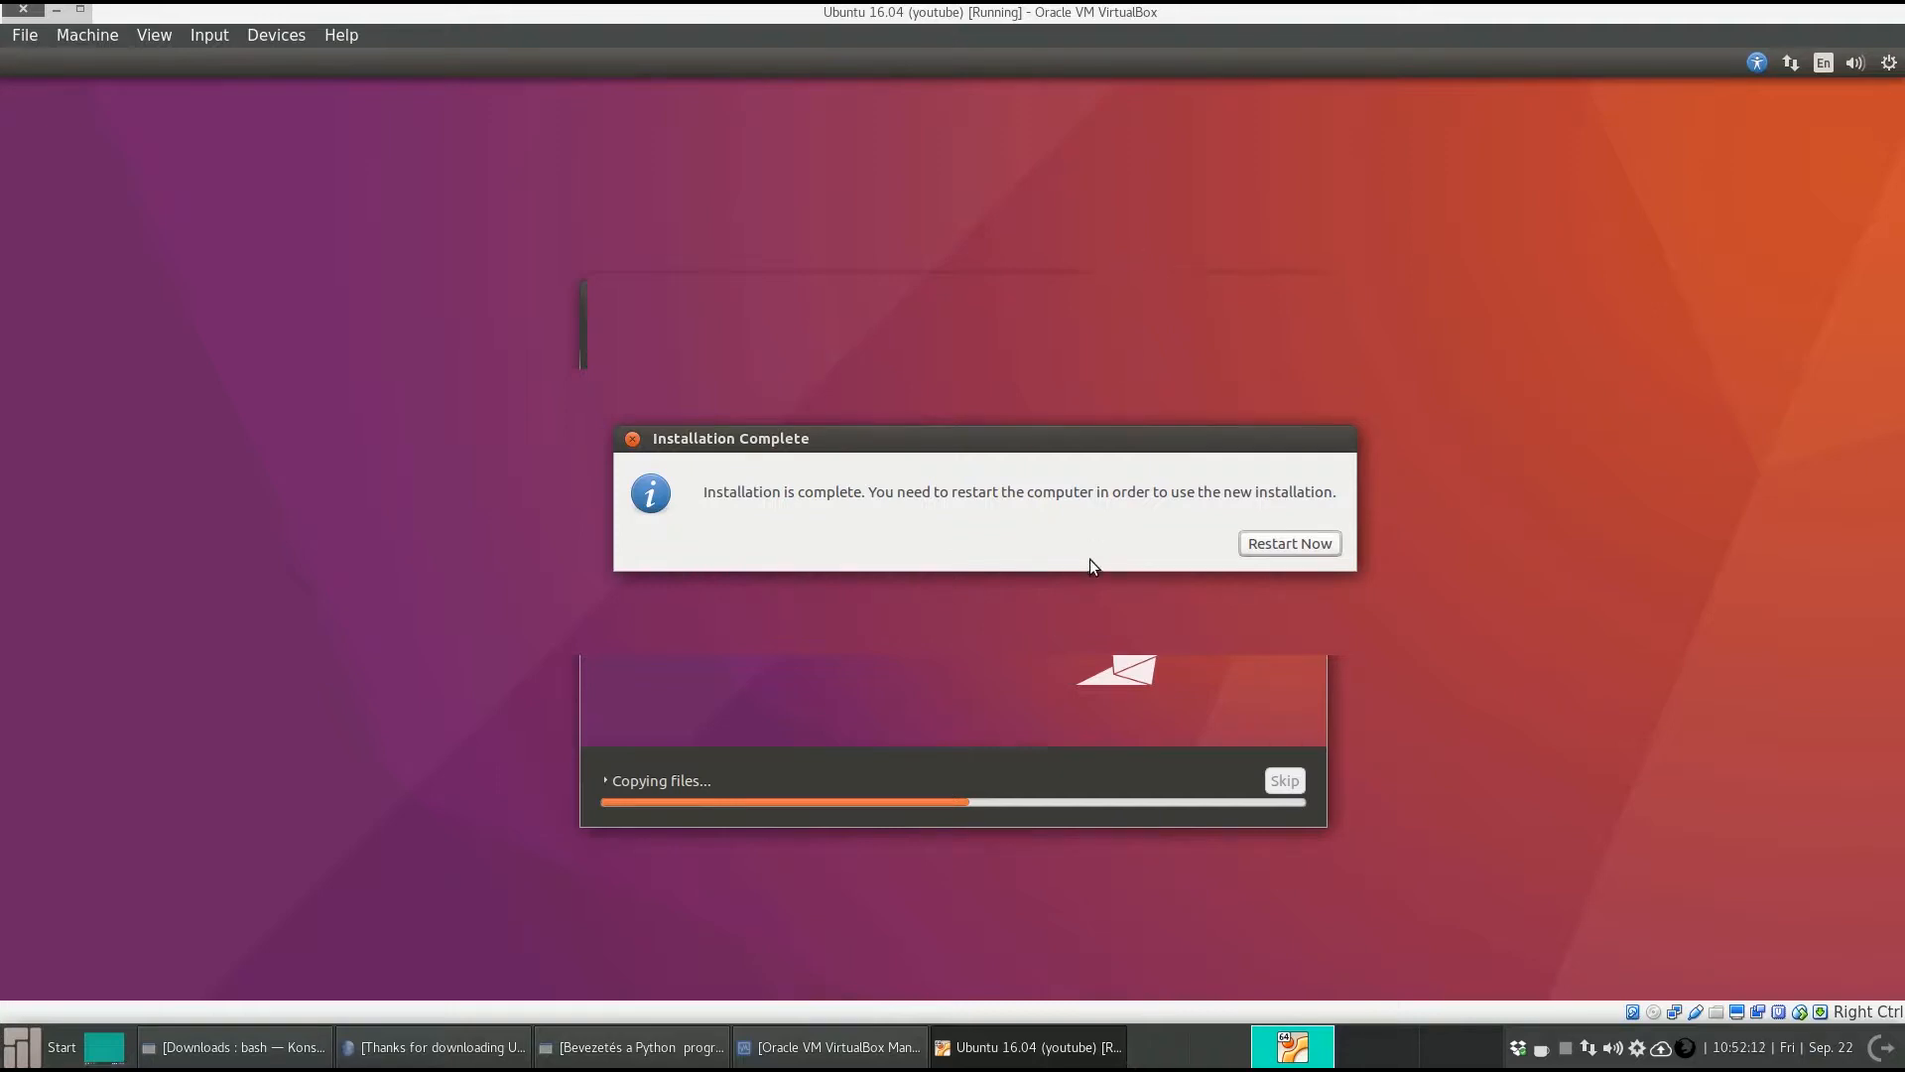
{"action": "left_click", "coordinate": [1271, 547]}
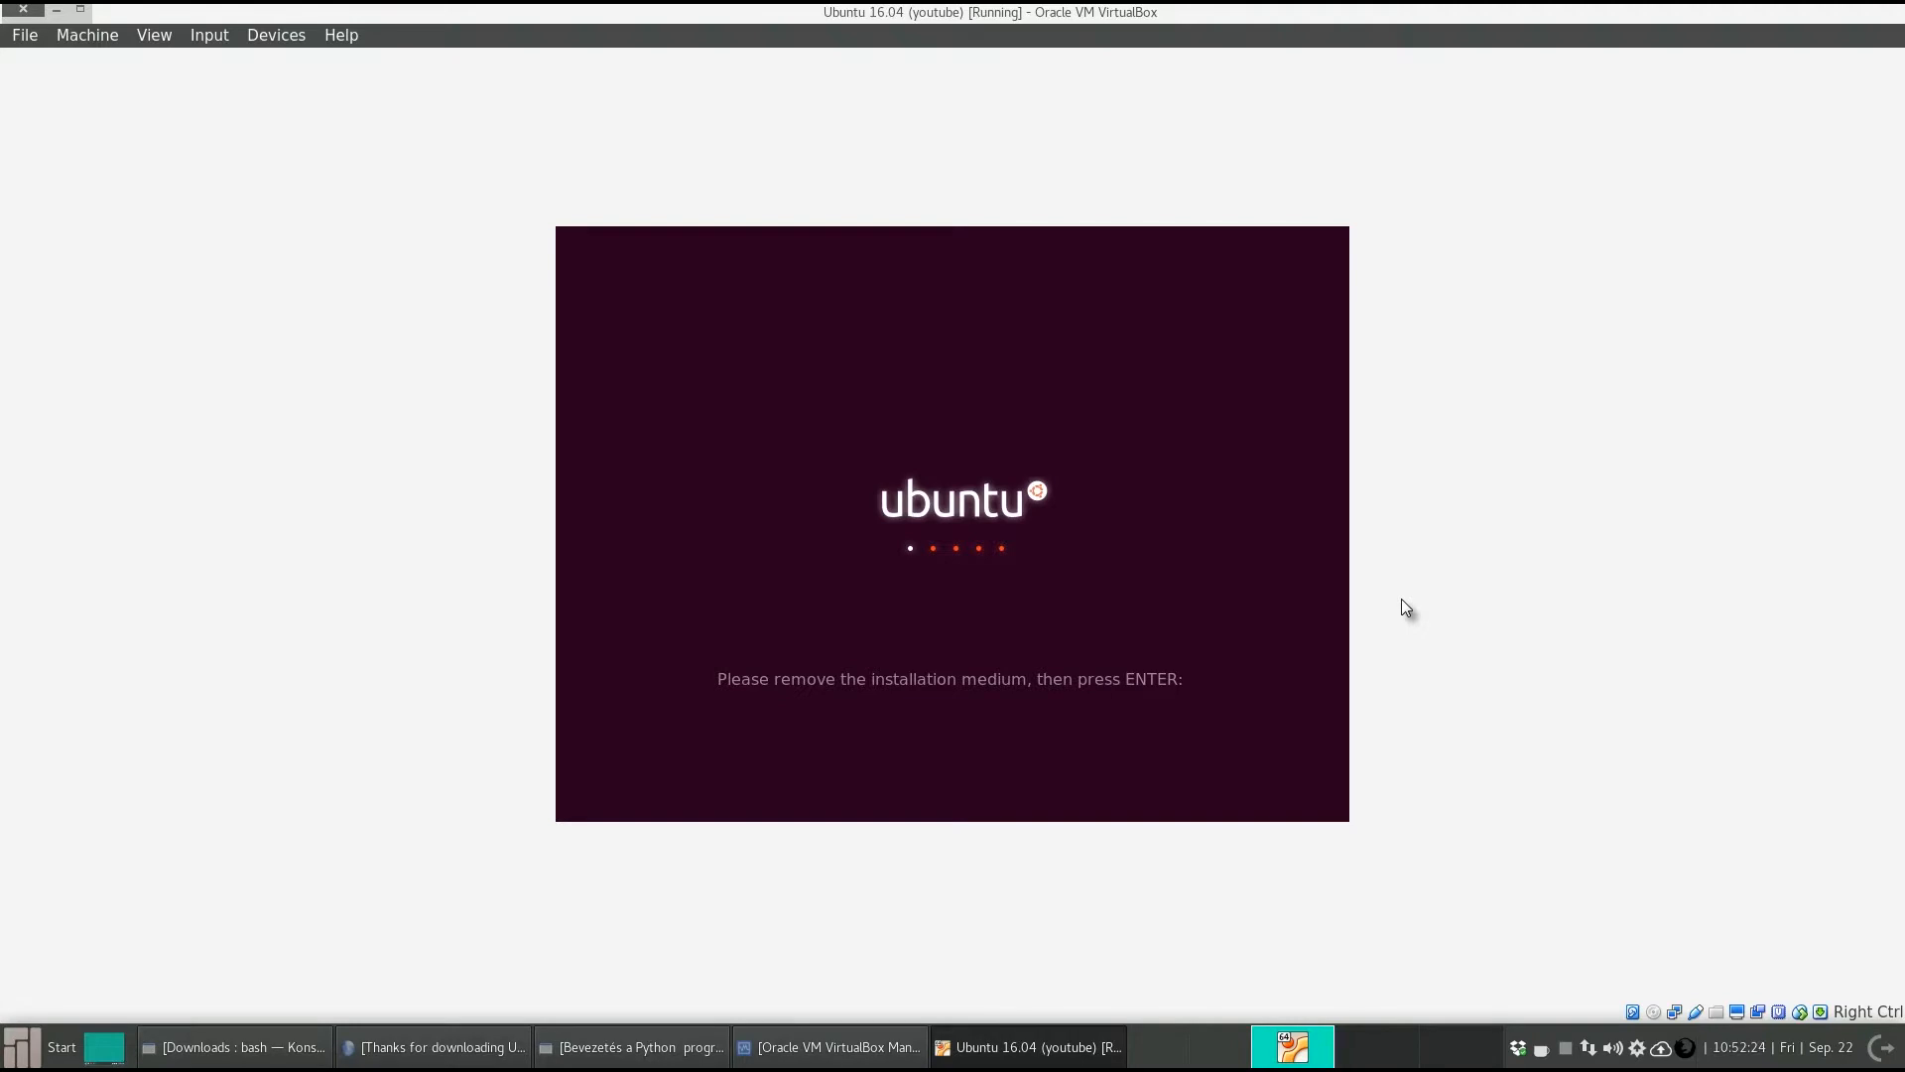
{"action": "key", "text": "Return"}
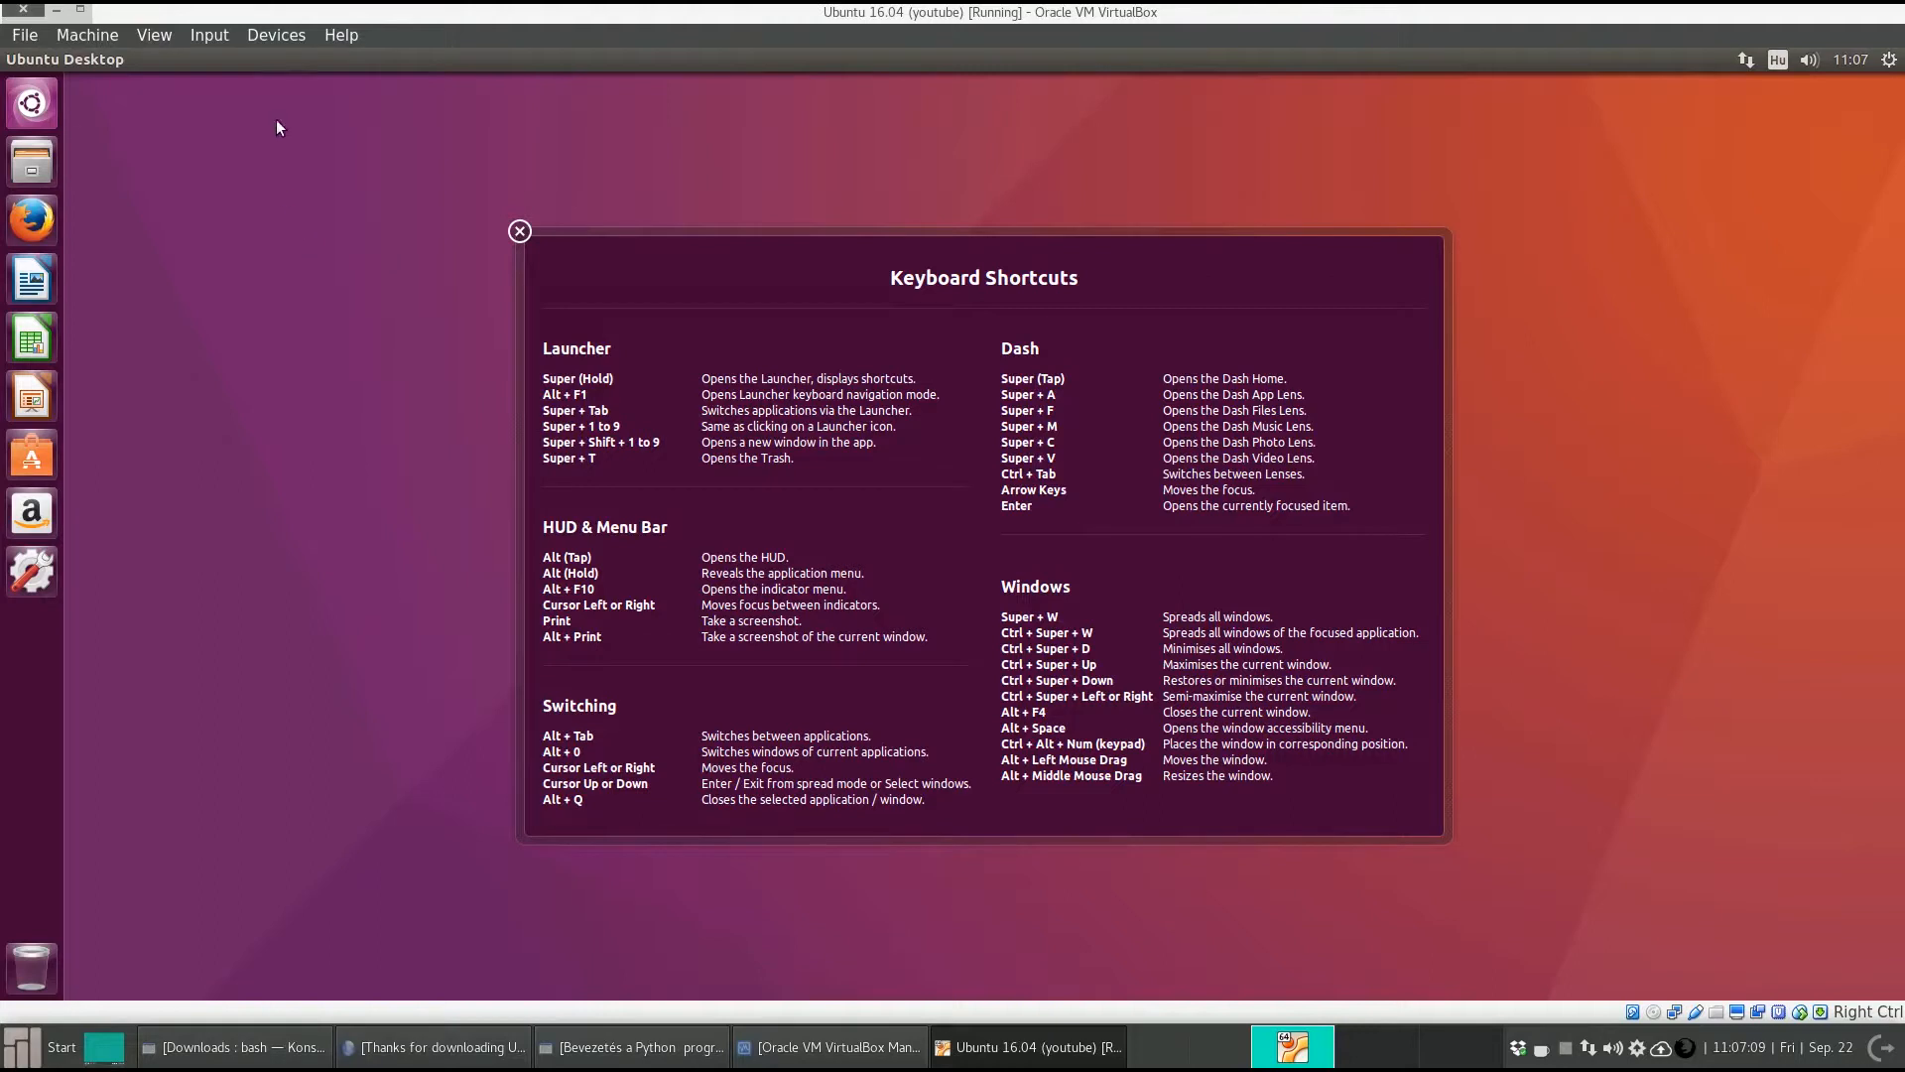
- Download the VirtualBox Guest Additions 5.1.28 disk image and insert it into the virtual optical drive
{"action": "left_click", "coordinate": [281, 36]}
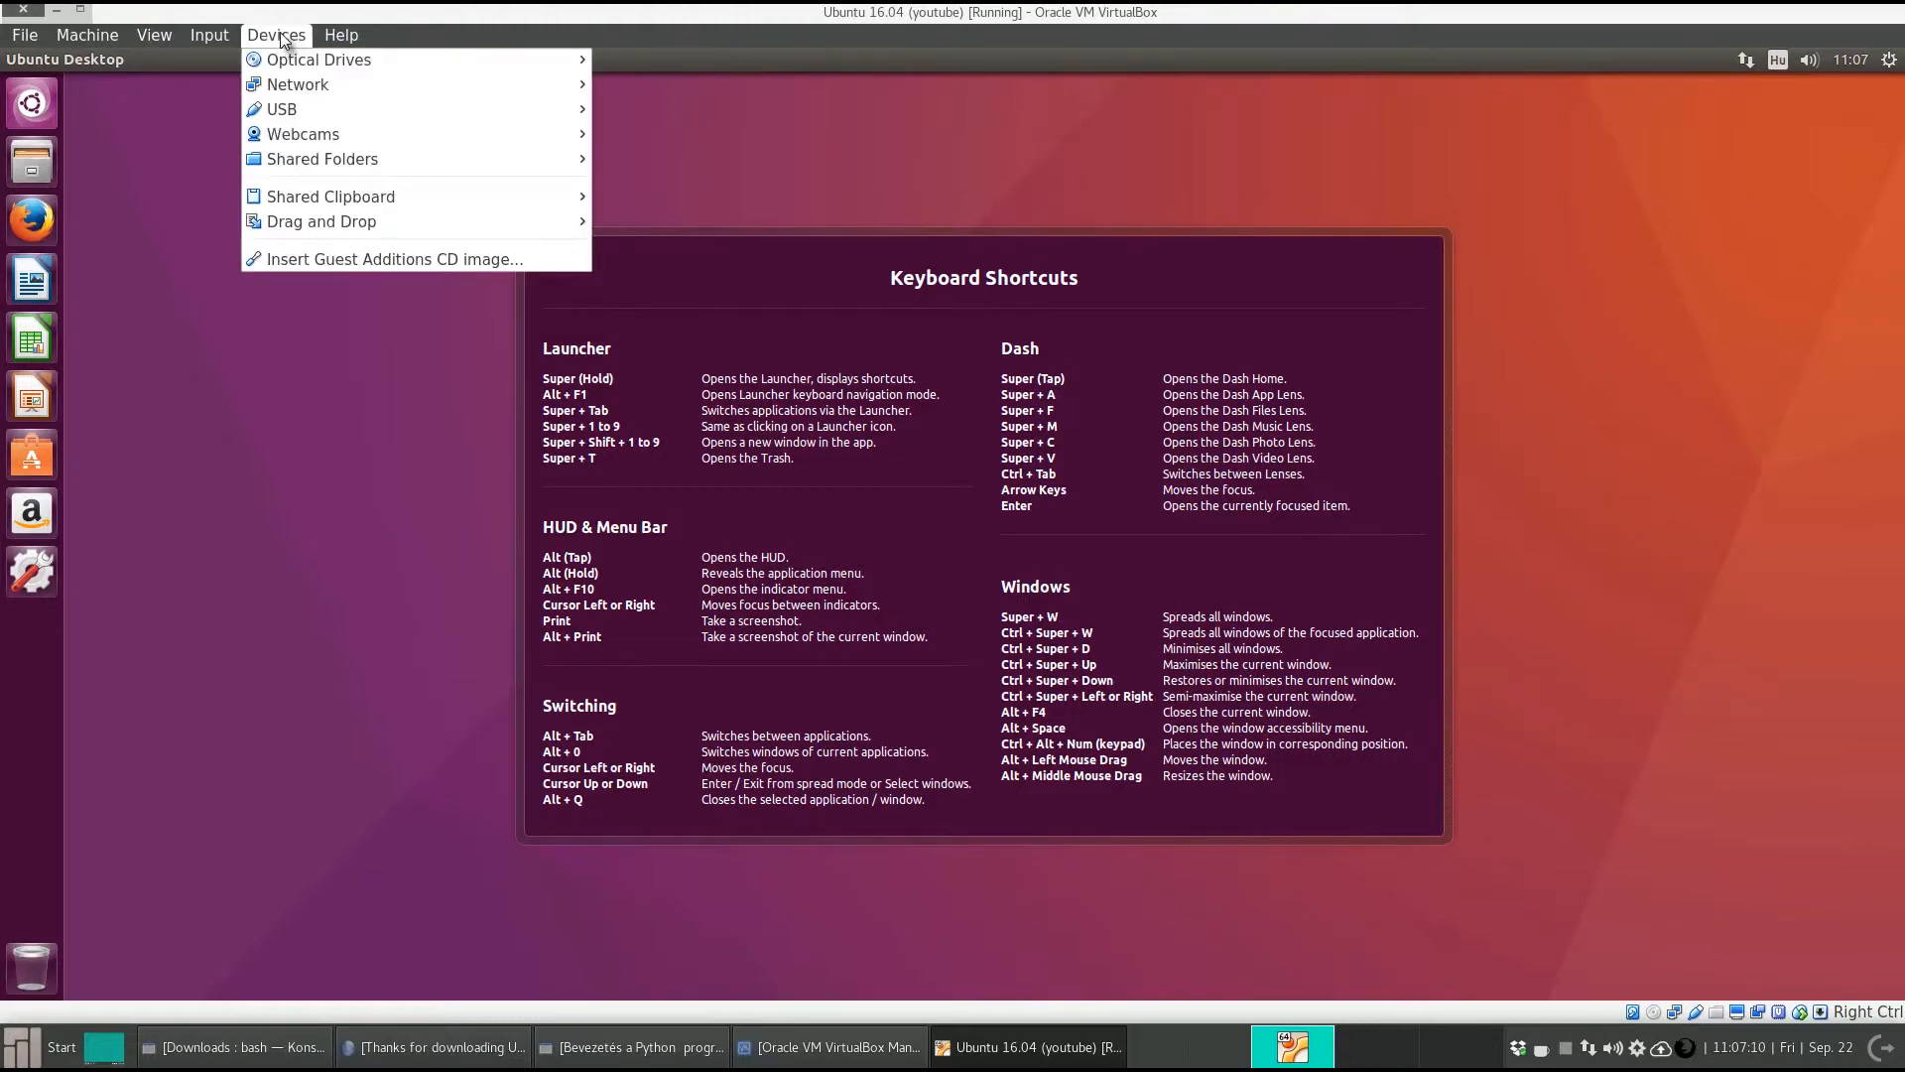
{"action": "left_click", "coordinate": [318, 264]}
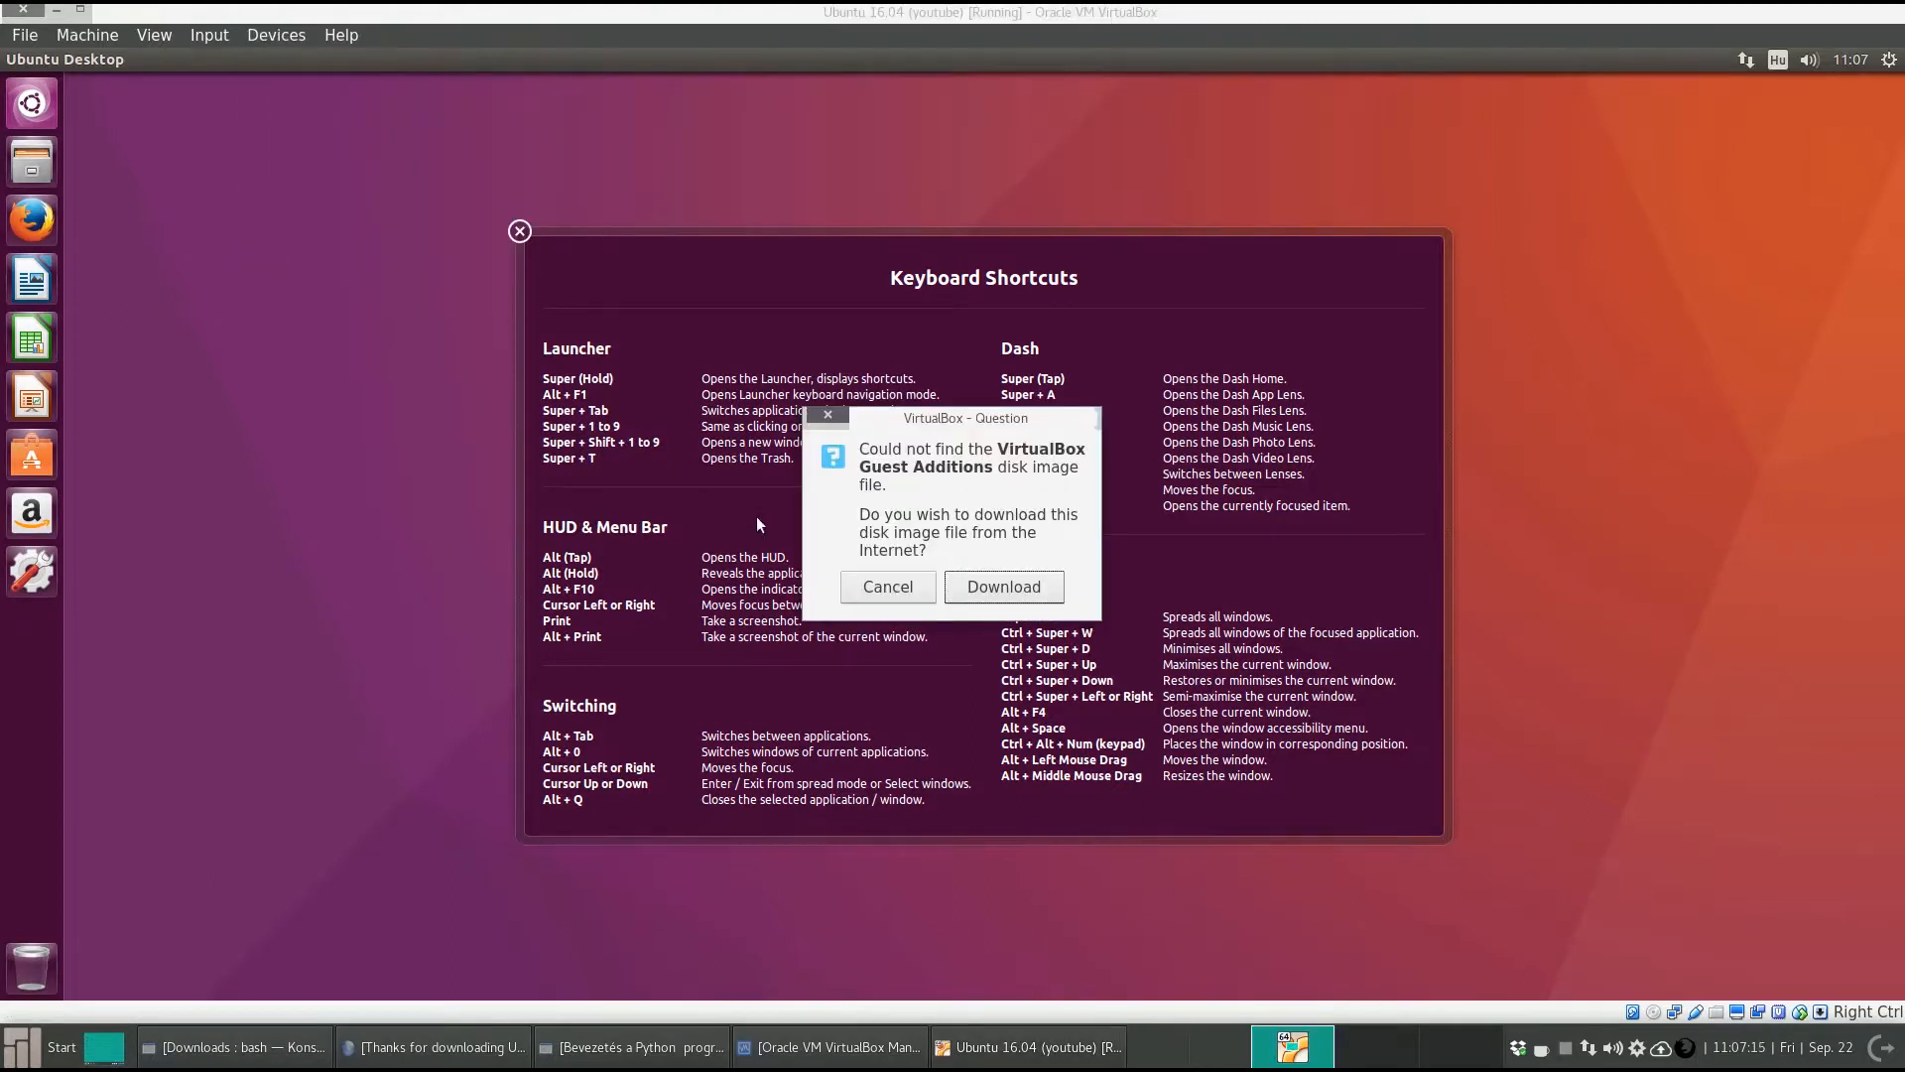
{"action": "left_click", "coordinate": [1035, 591]}
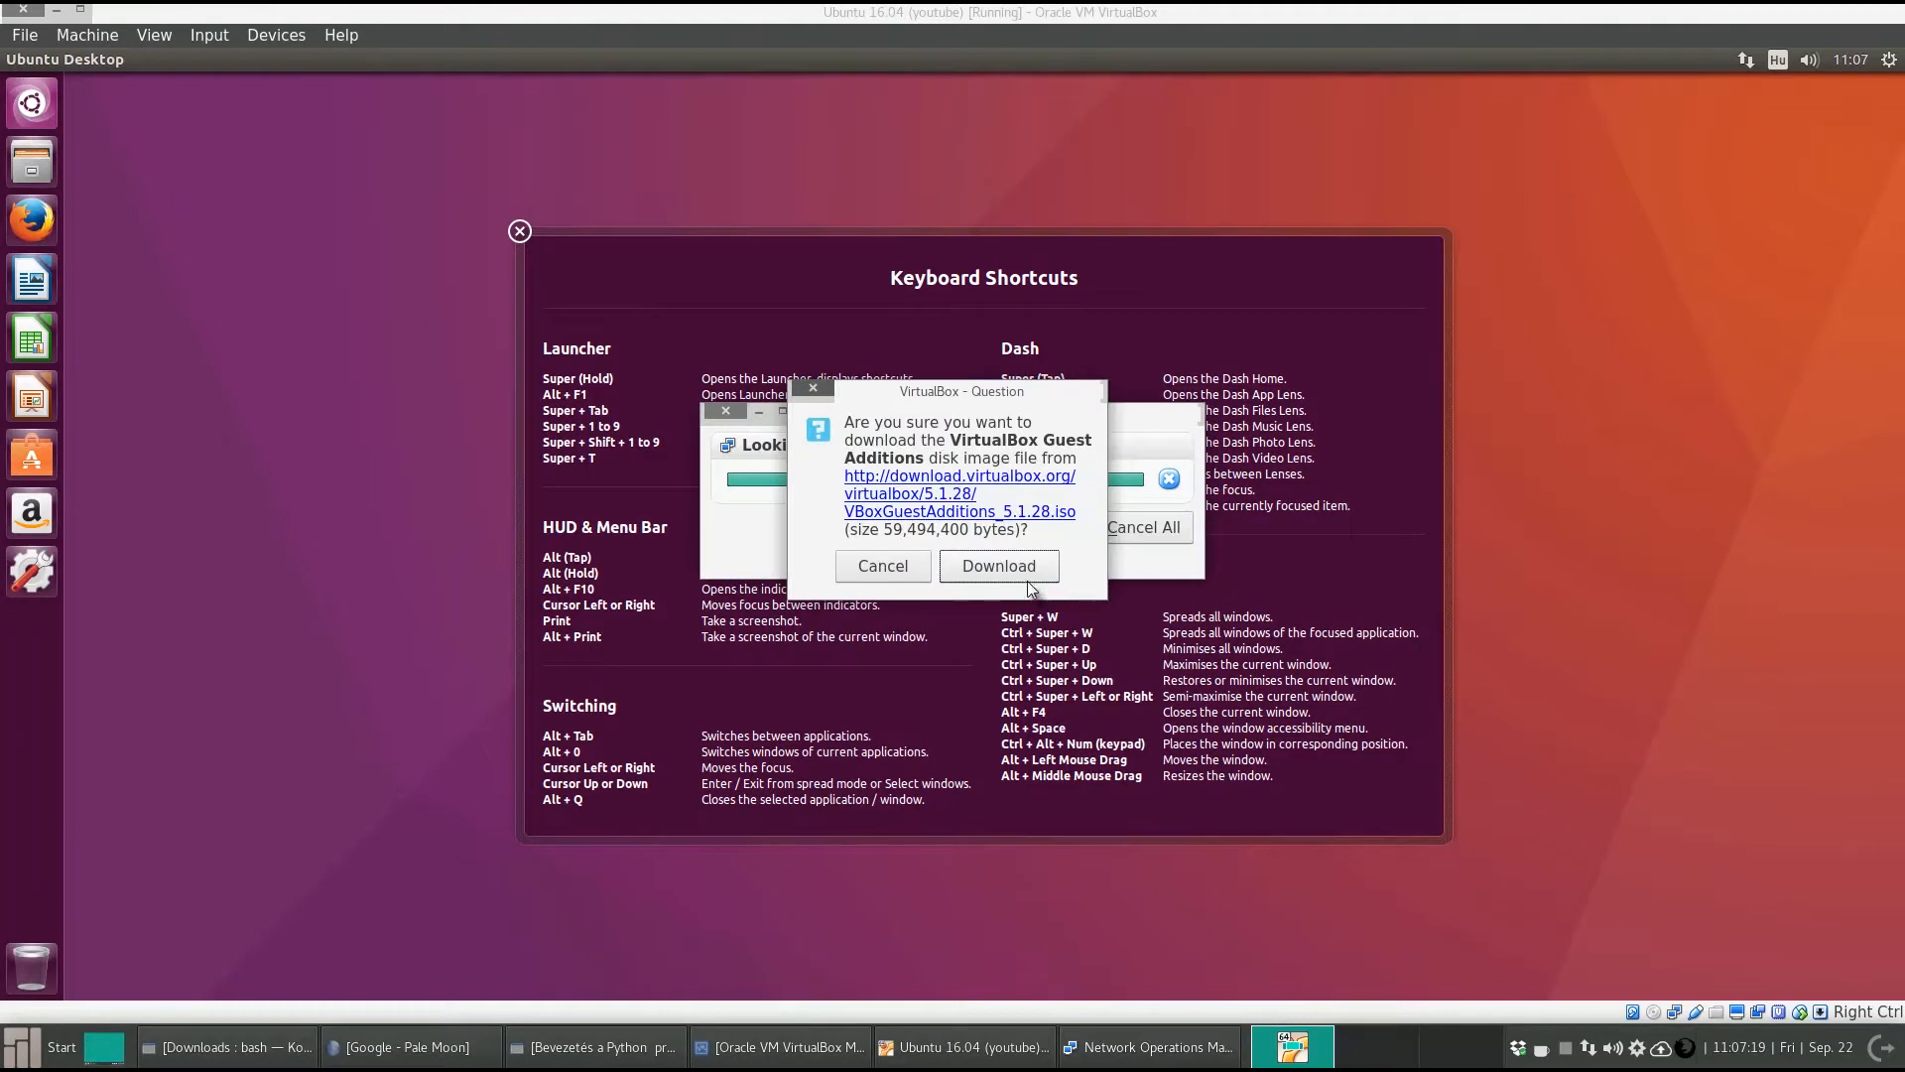
{"action": "left_click", "coordinate": [1029, 582]}
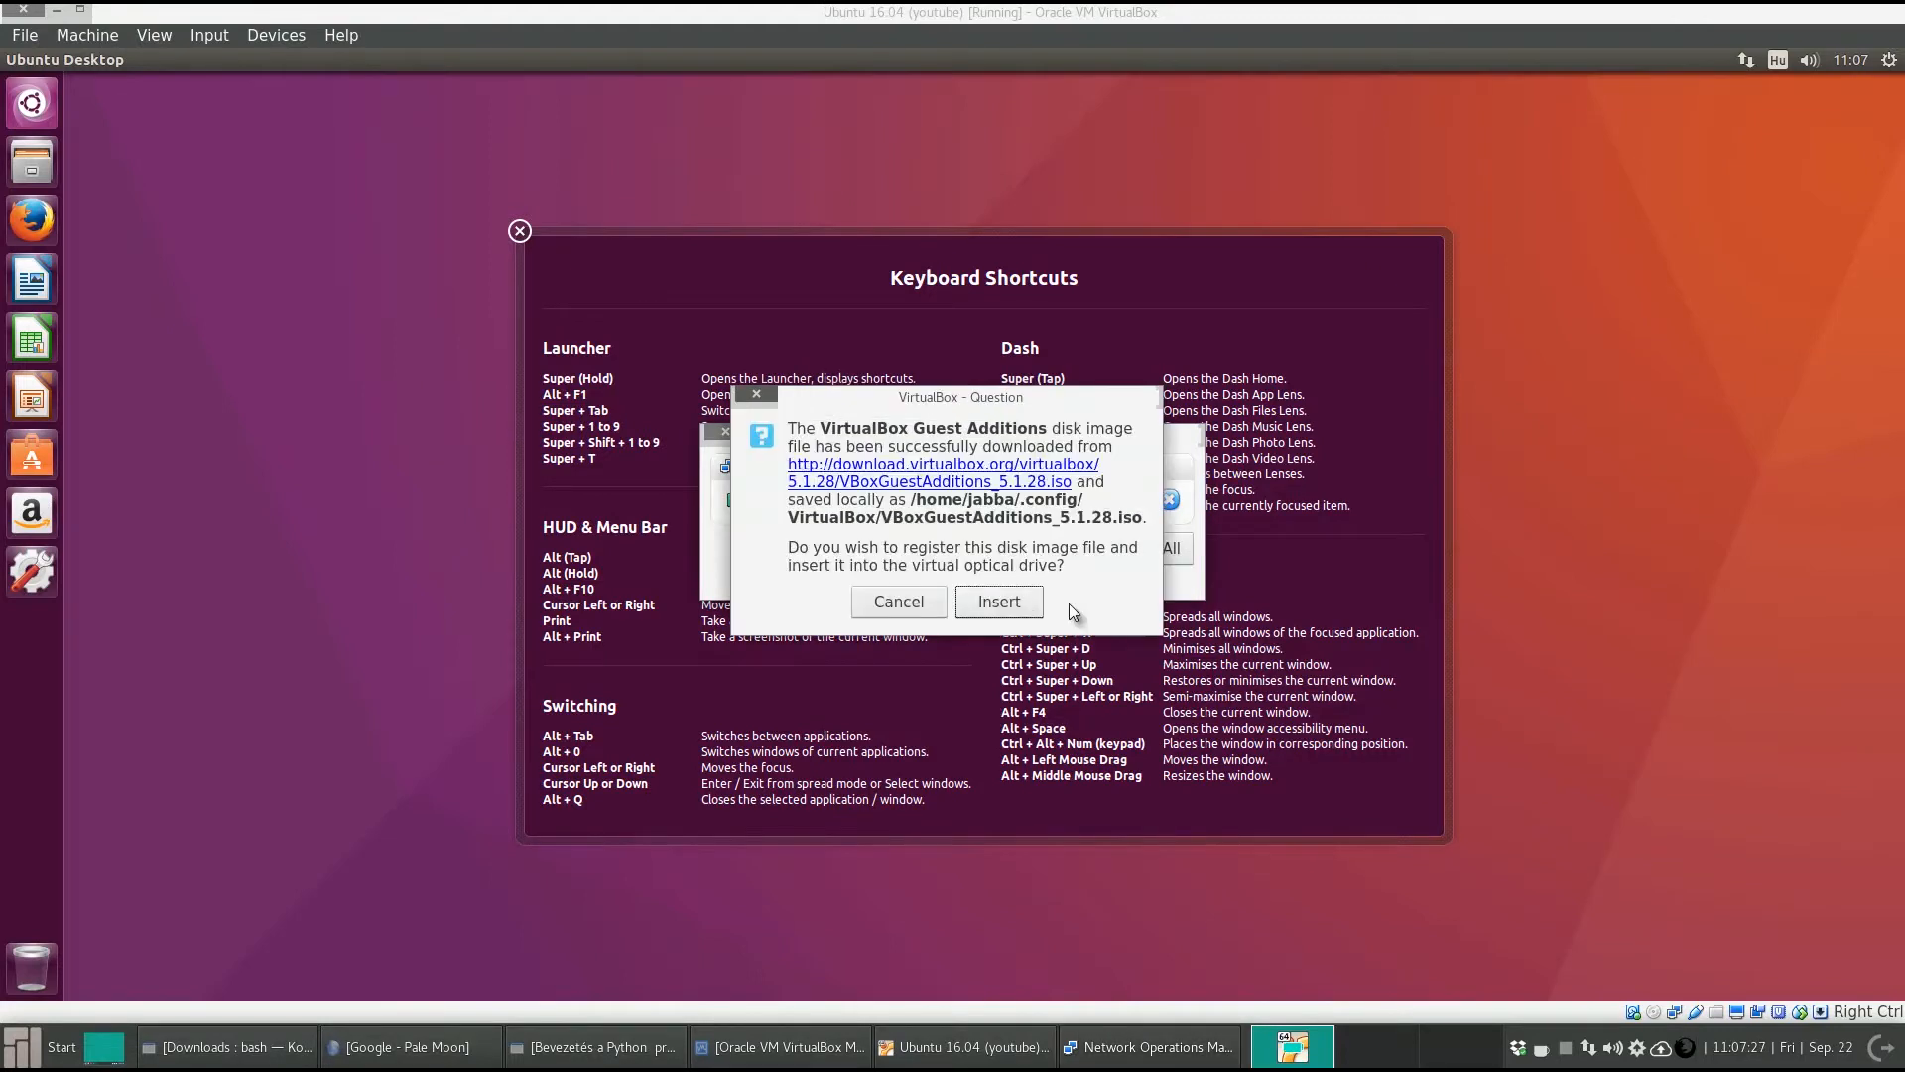
{"action": "left_click", "coordinate": [1013, 604]}
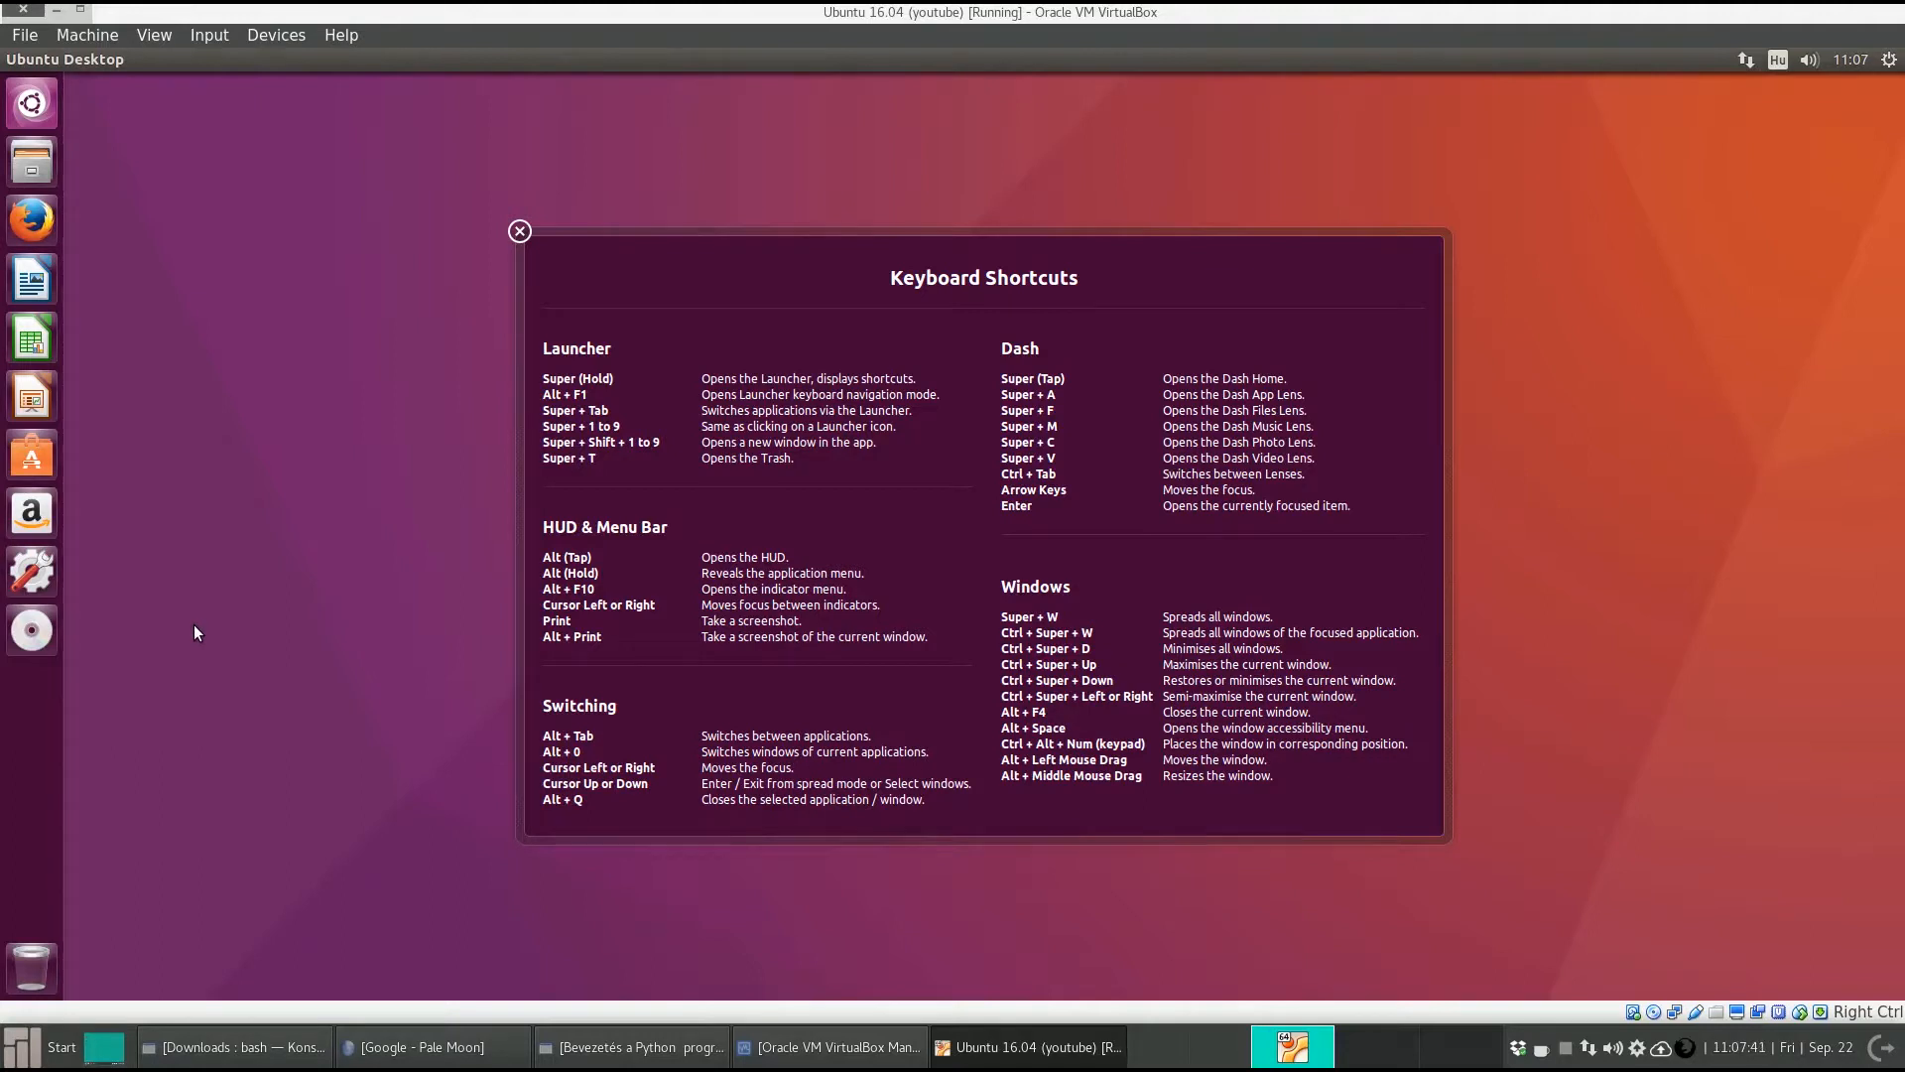
- Open the VBOXADDITIONS disc, close its file window and run the software it offers to start automatically
{"action": "left_click", "coordinate": [34, 629]}
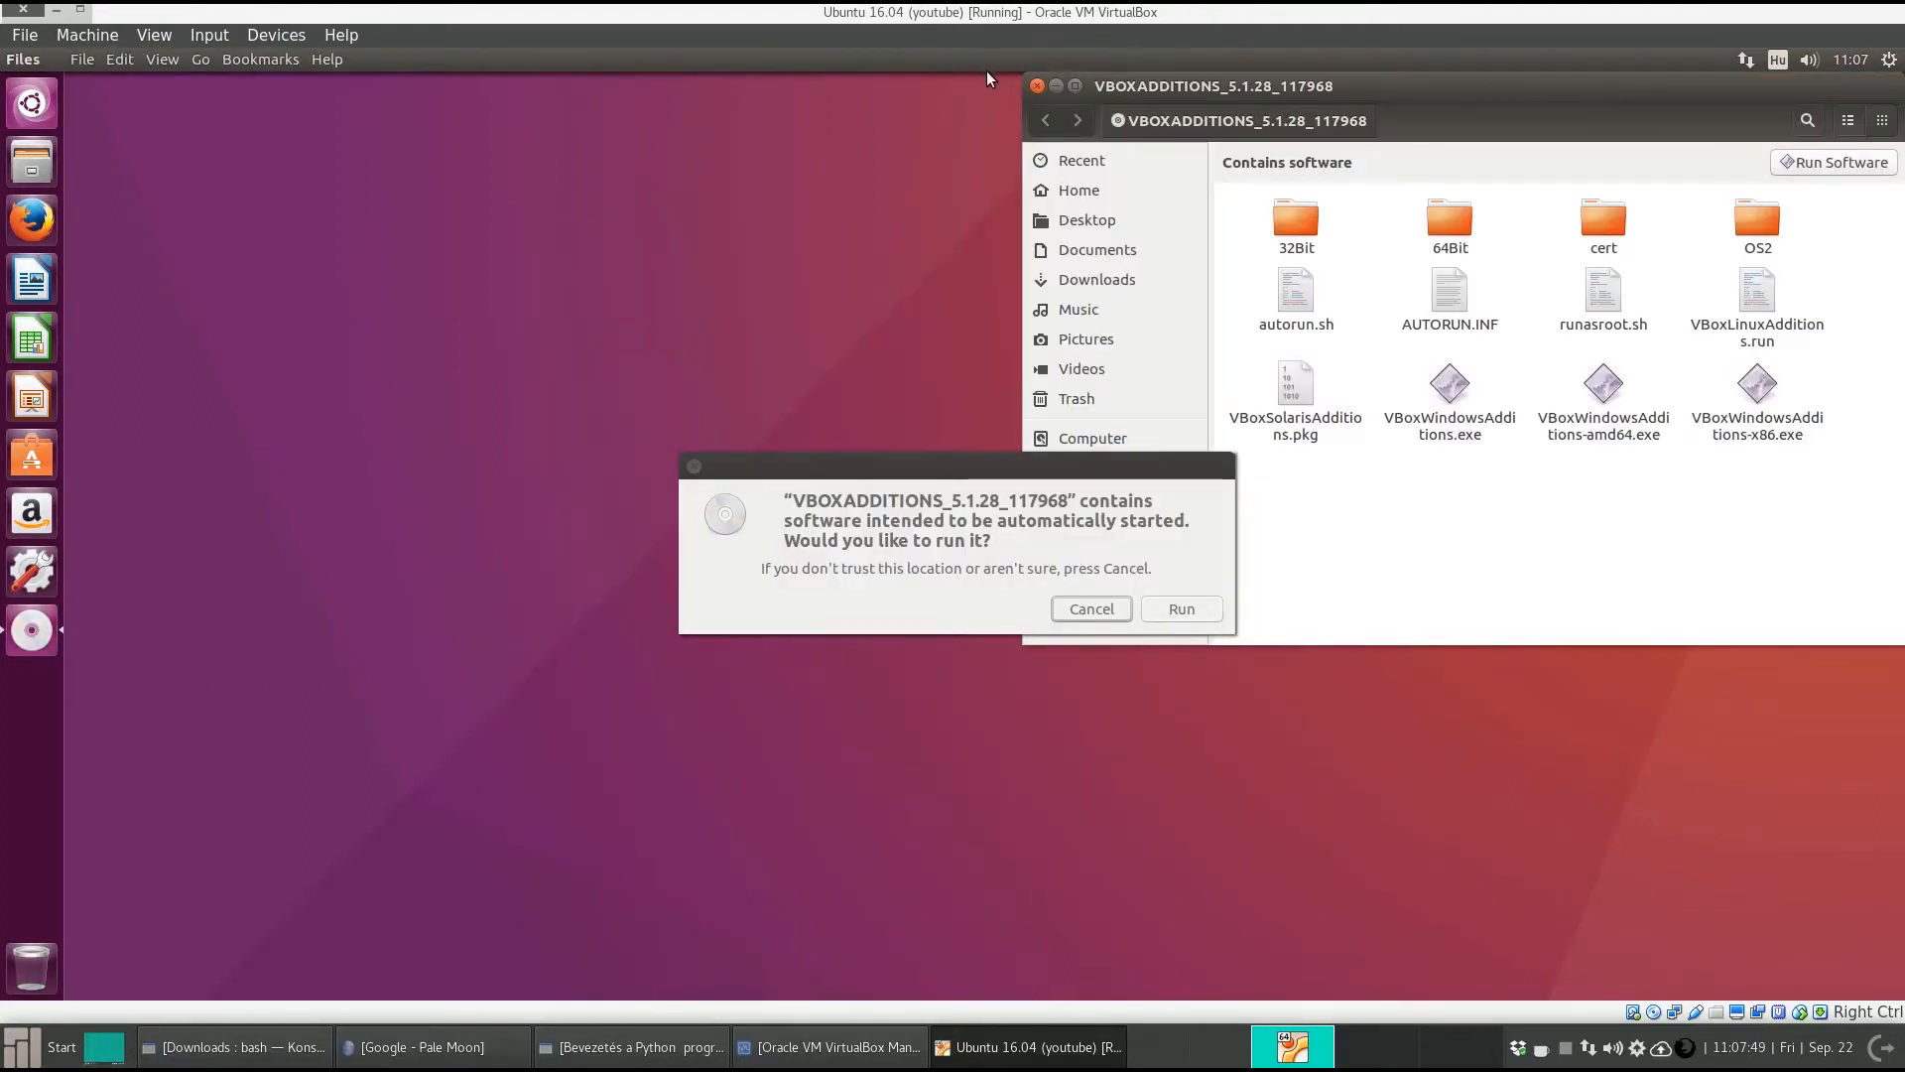
{"action": "left_click", "coordinate": [1037, 85]}
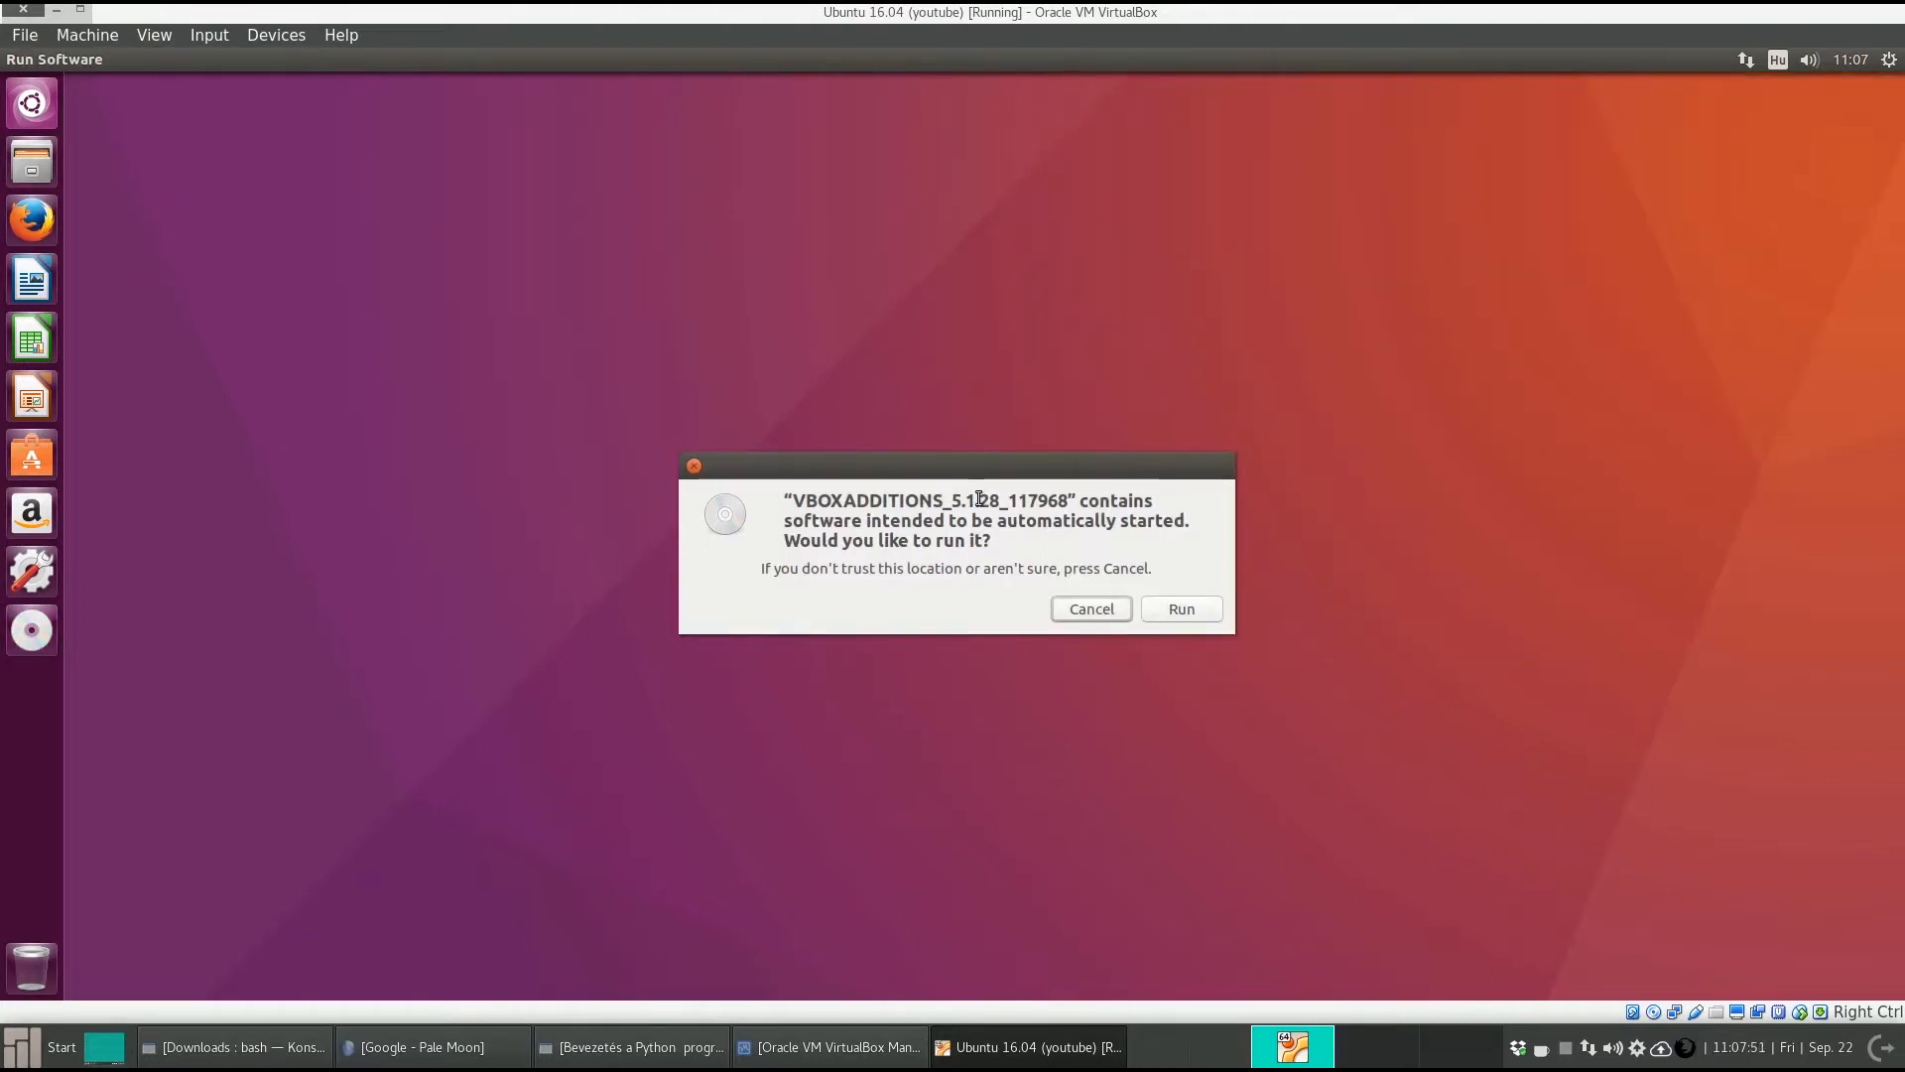
{"action": "left_click_drag", "start_coordinate": [988, 463], "coordinate": [890, 395]}
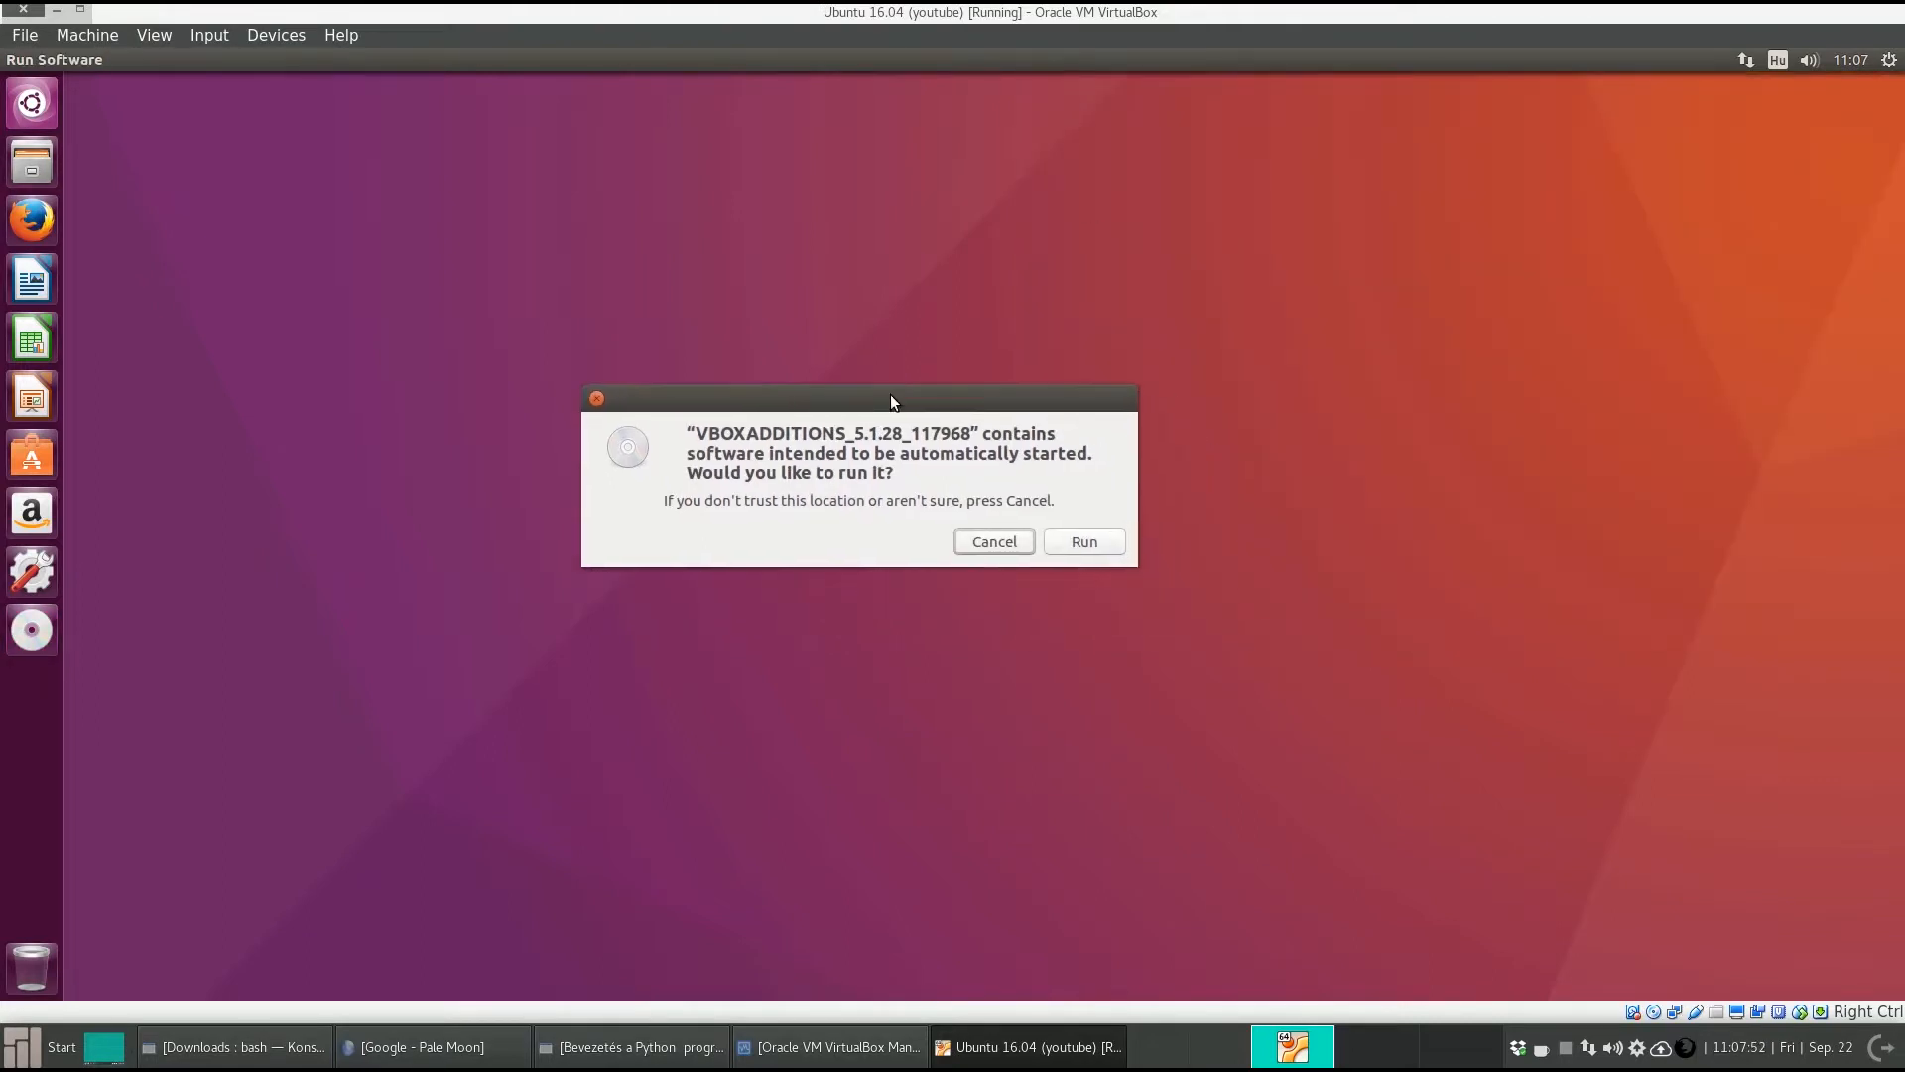
{"action": "left_click", "coordinate": [1075, 540]}
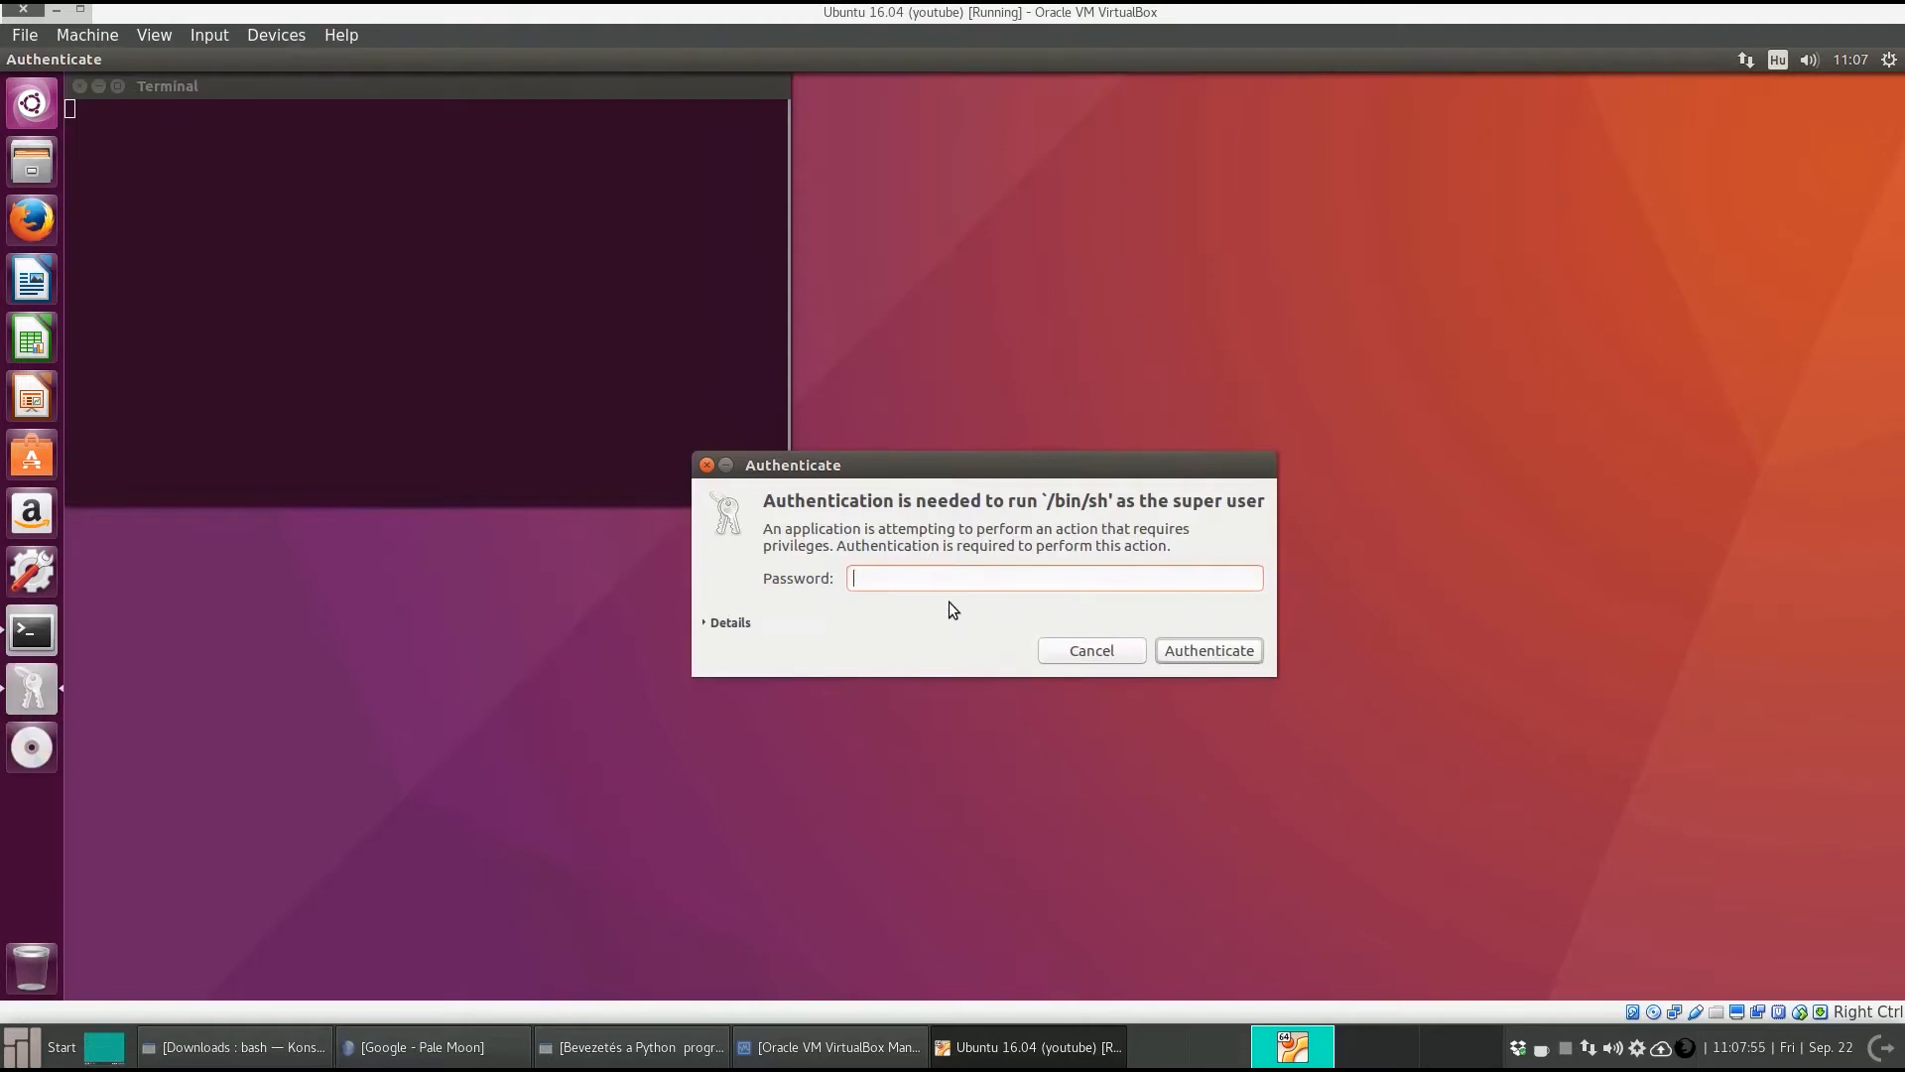
- Authenticate the Guest Additions installer with the account password and close its terminal once the installation finishes
{"action": "left_click_drag", "start_coordinate": [943, 485], "coordinate": [1029, 521]}
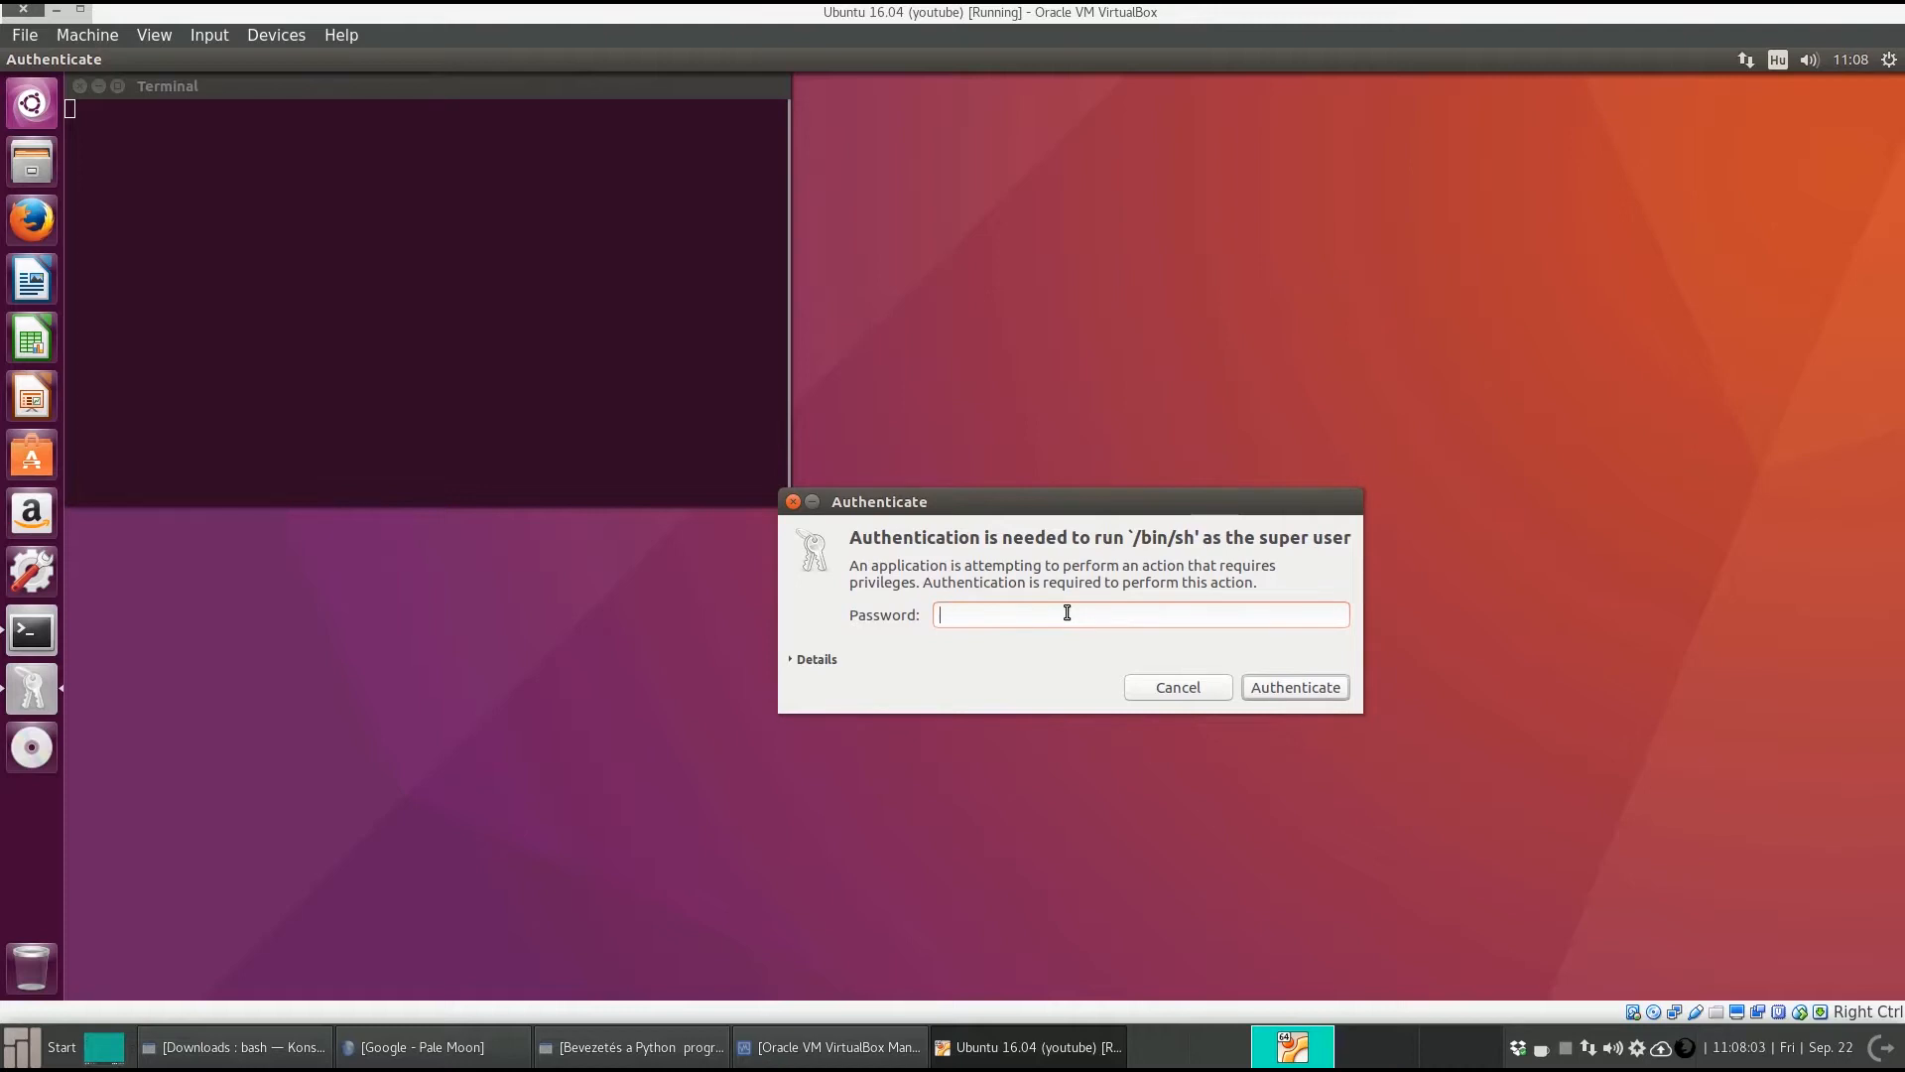
{"action": "type", "text": "******"}
{"action": "key", "text": "Return"}
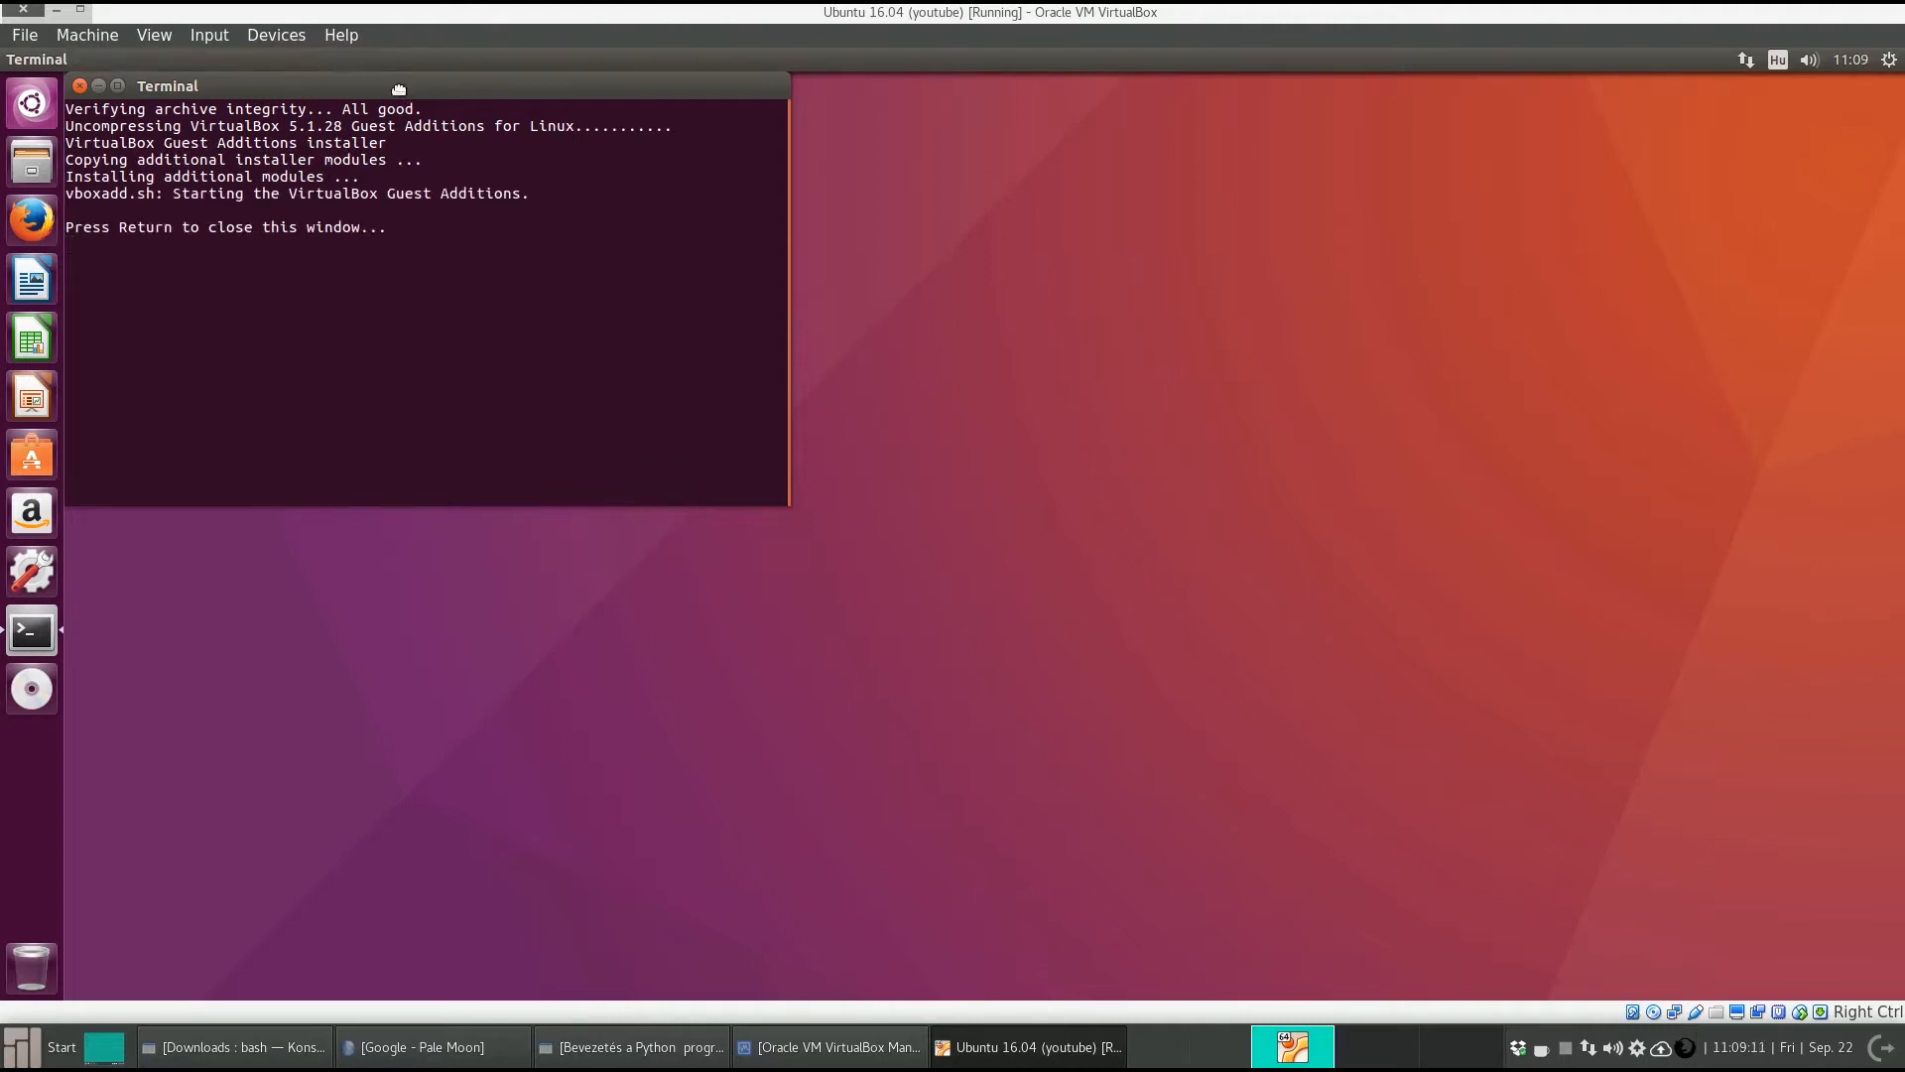
{"action": "left_click_drag", "start_coordinate": [399, 90], "coordinate": [1181, 164]}
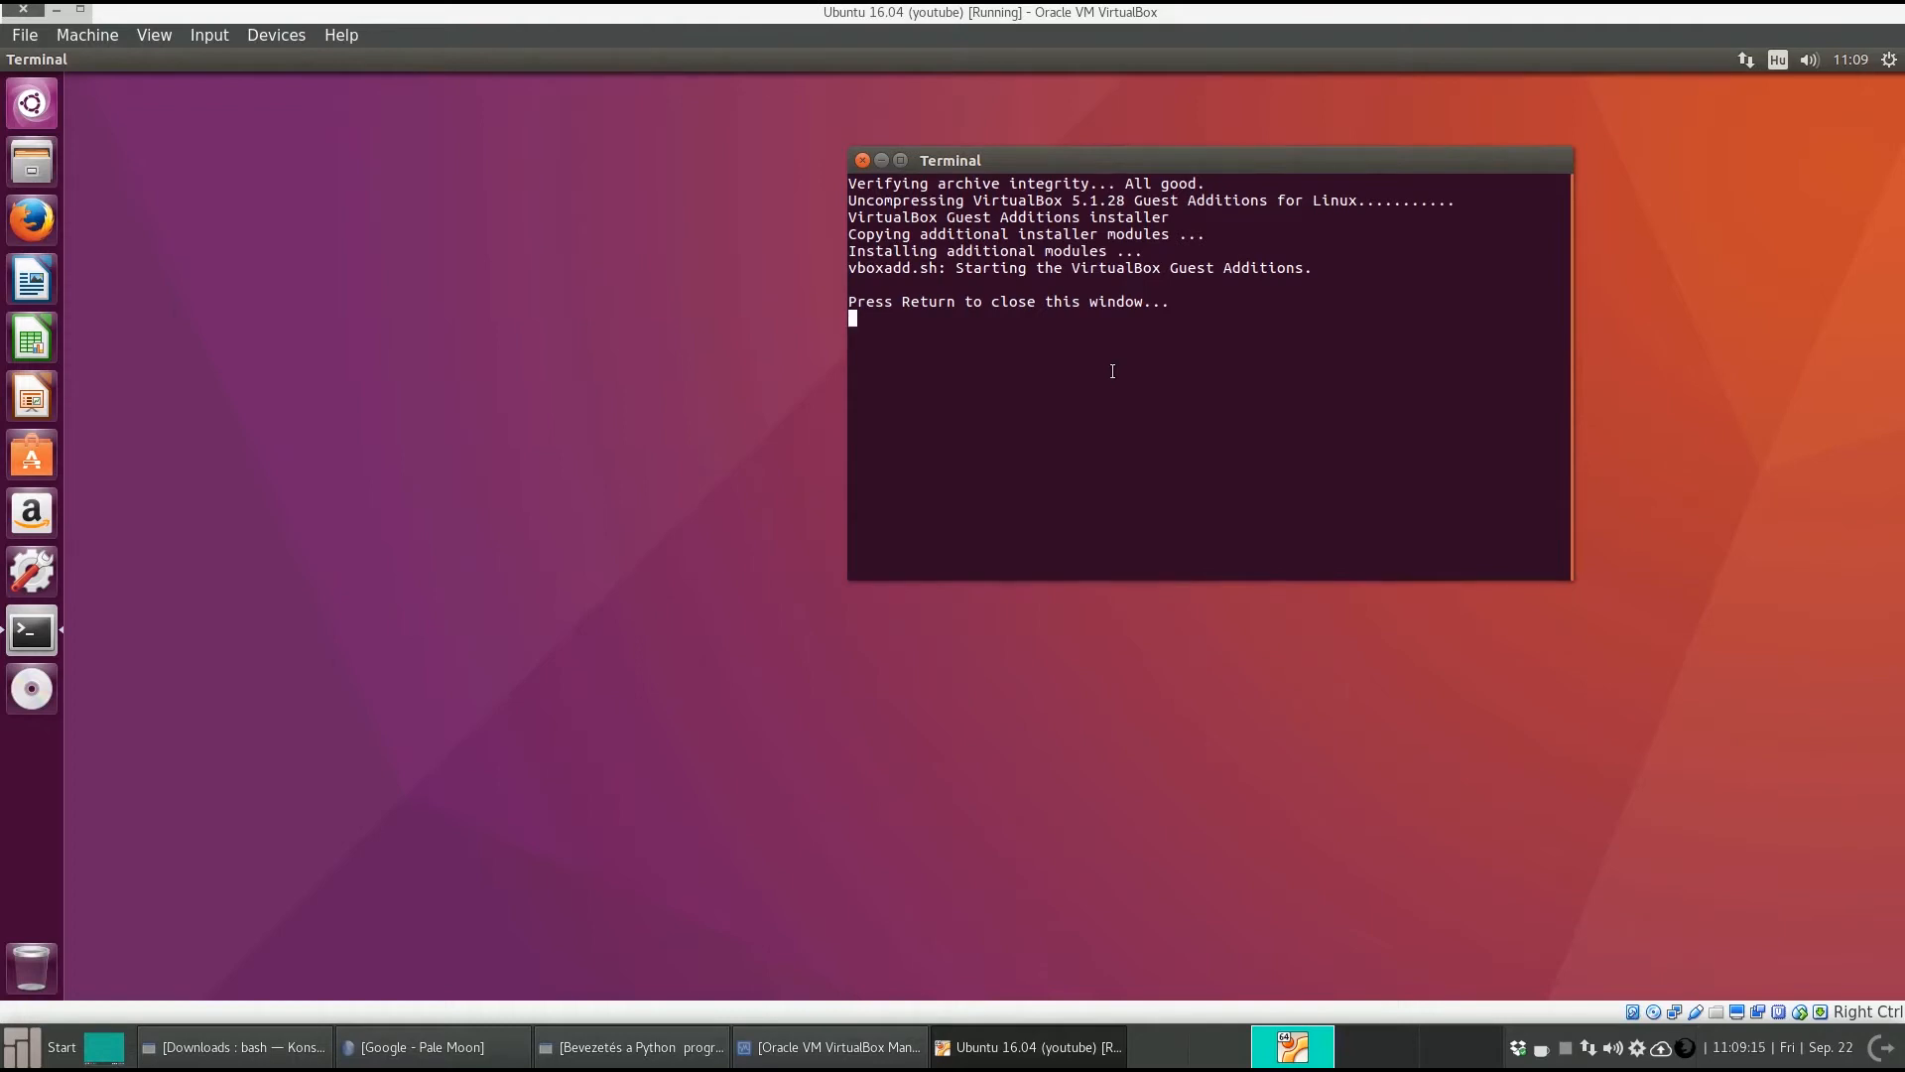
{"action": "key", "text": "Return"}
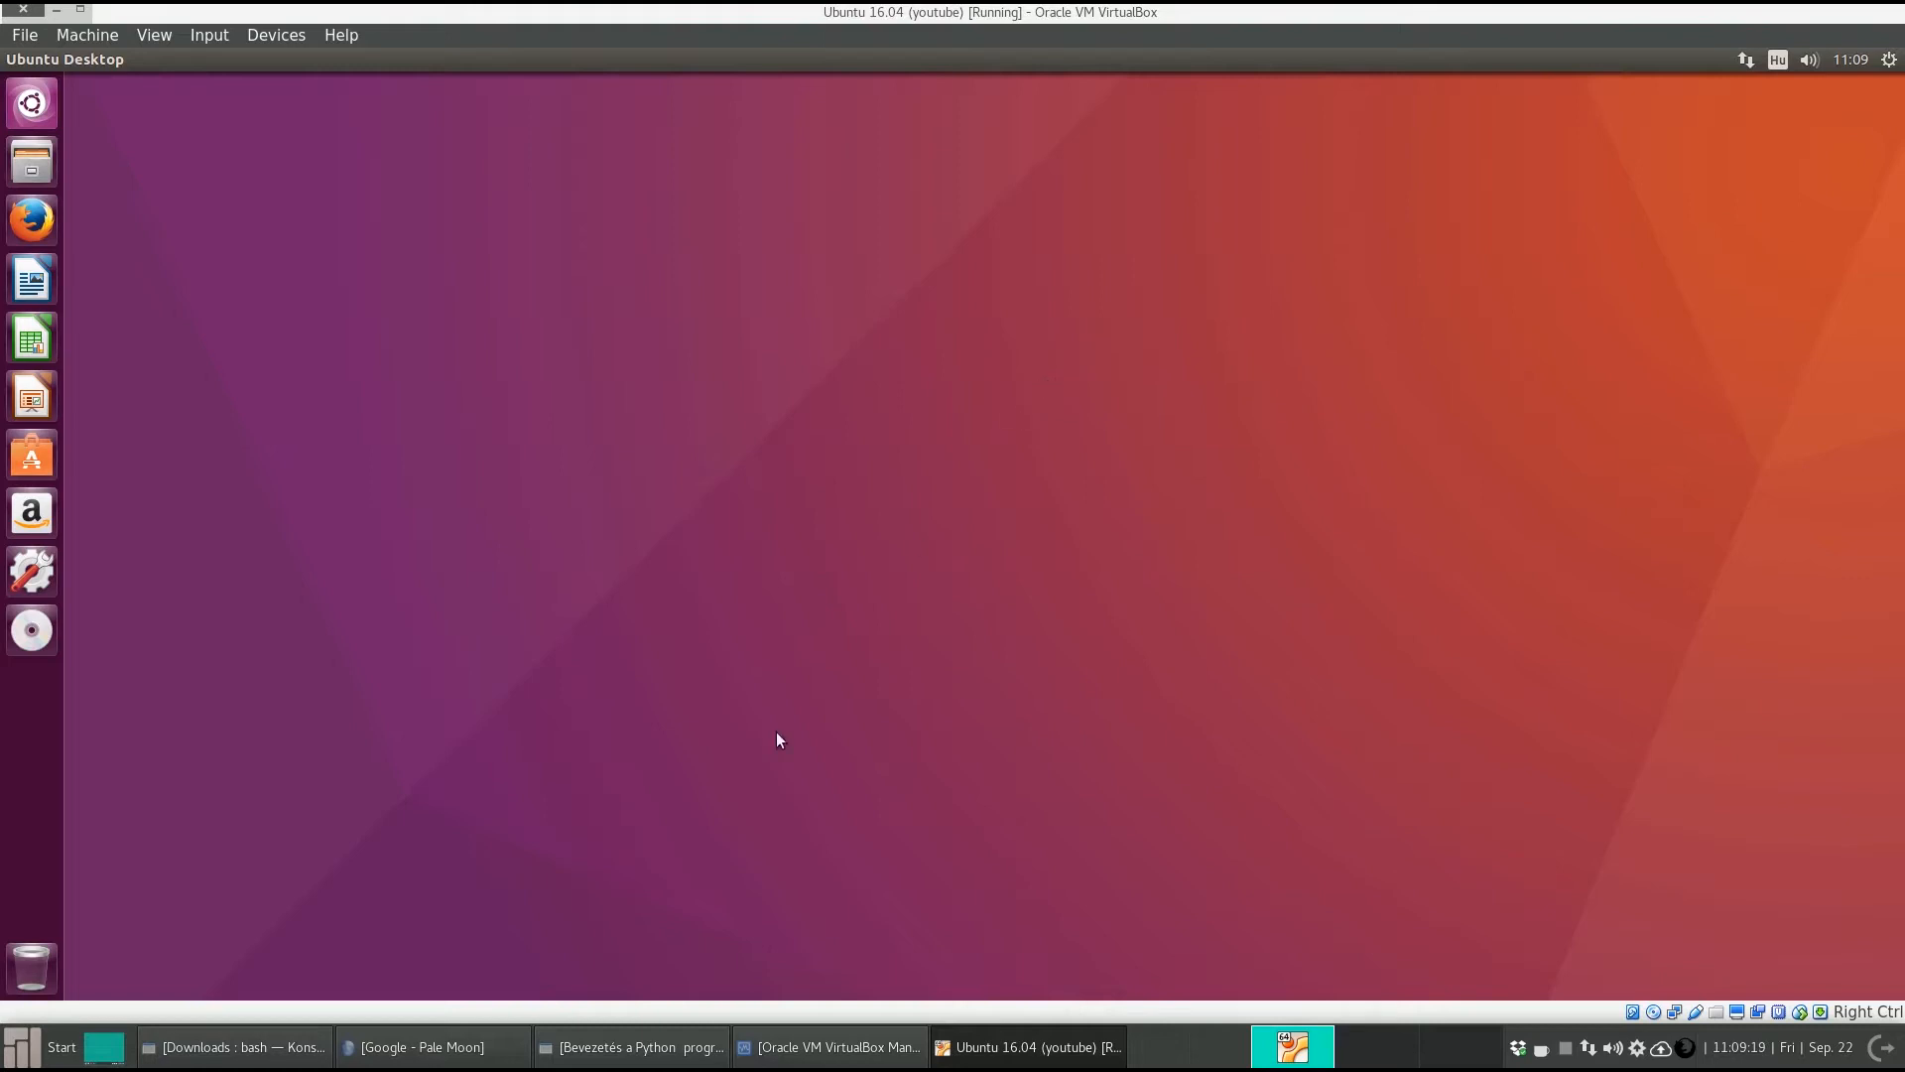
- Show slide 9 of the Okular presentation and switch to Pale Moon to view the intro_to_linux index page
{"action": "left_click", "coordinate": [631, 1047]}
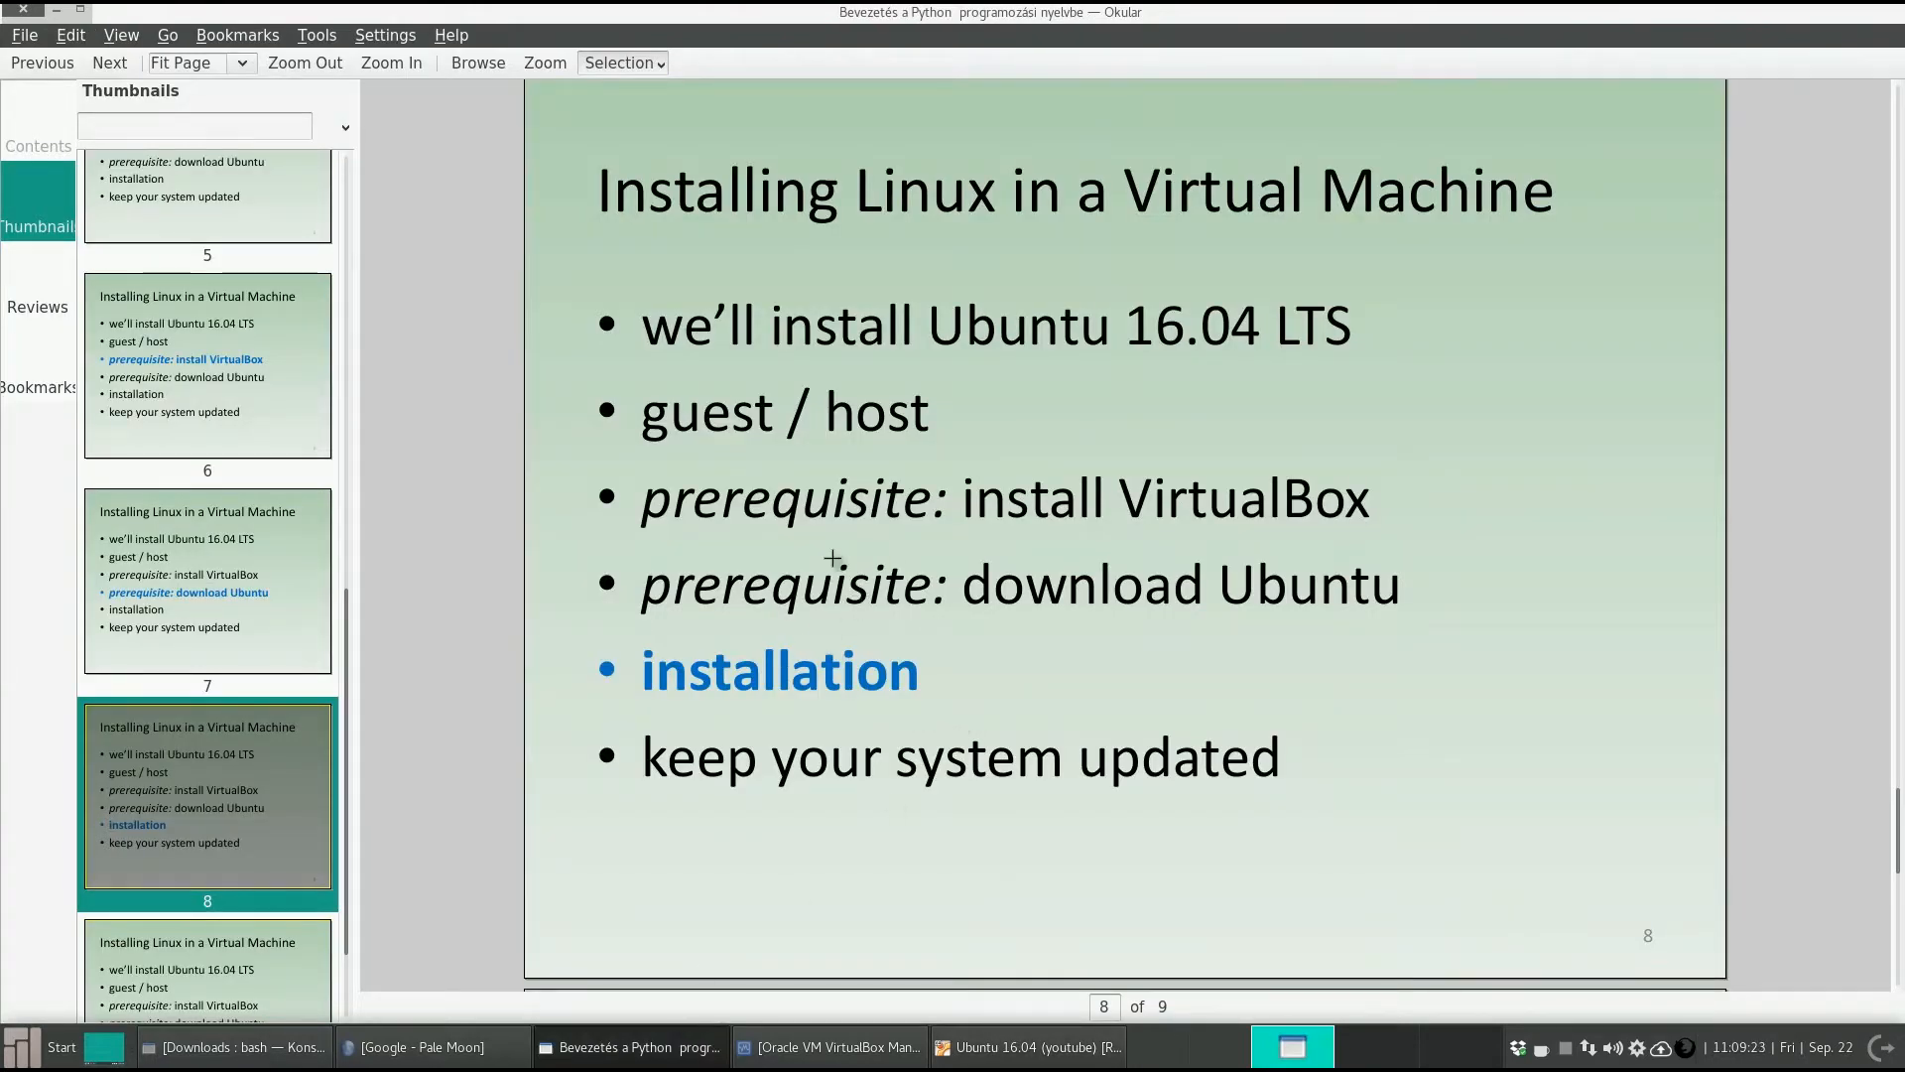
{"action": "key", "text": "Page_Down"}
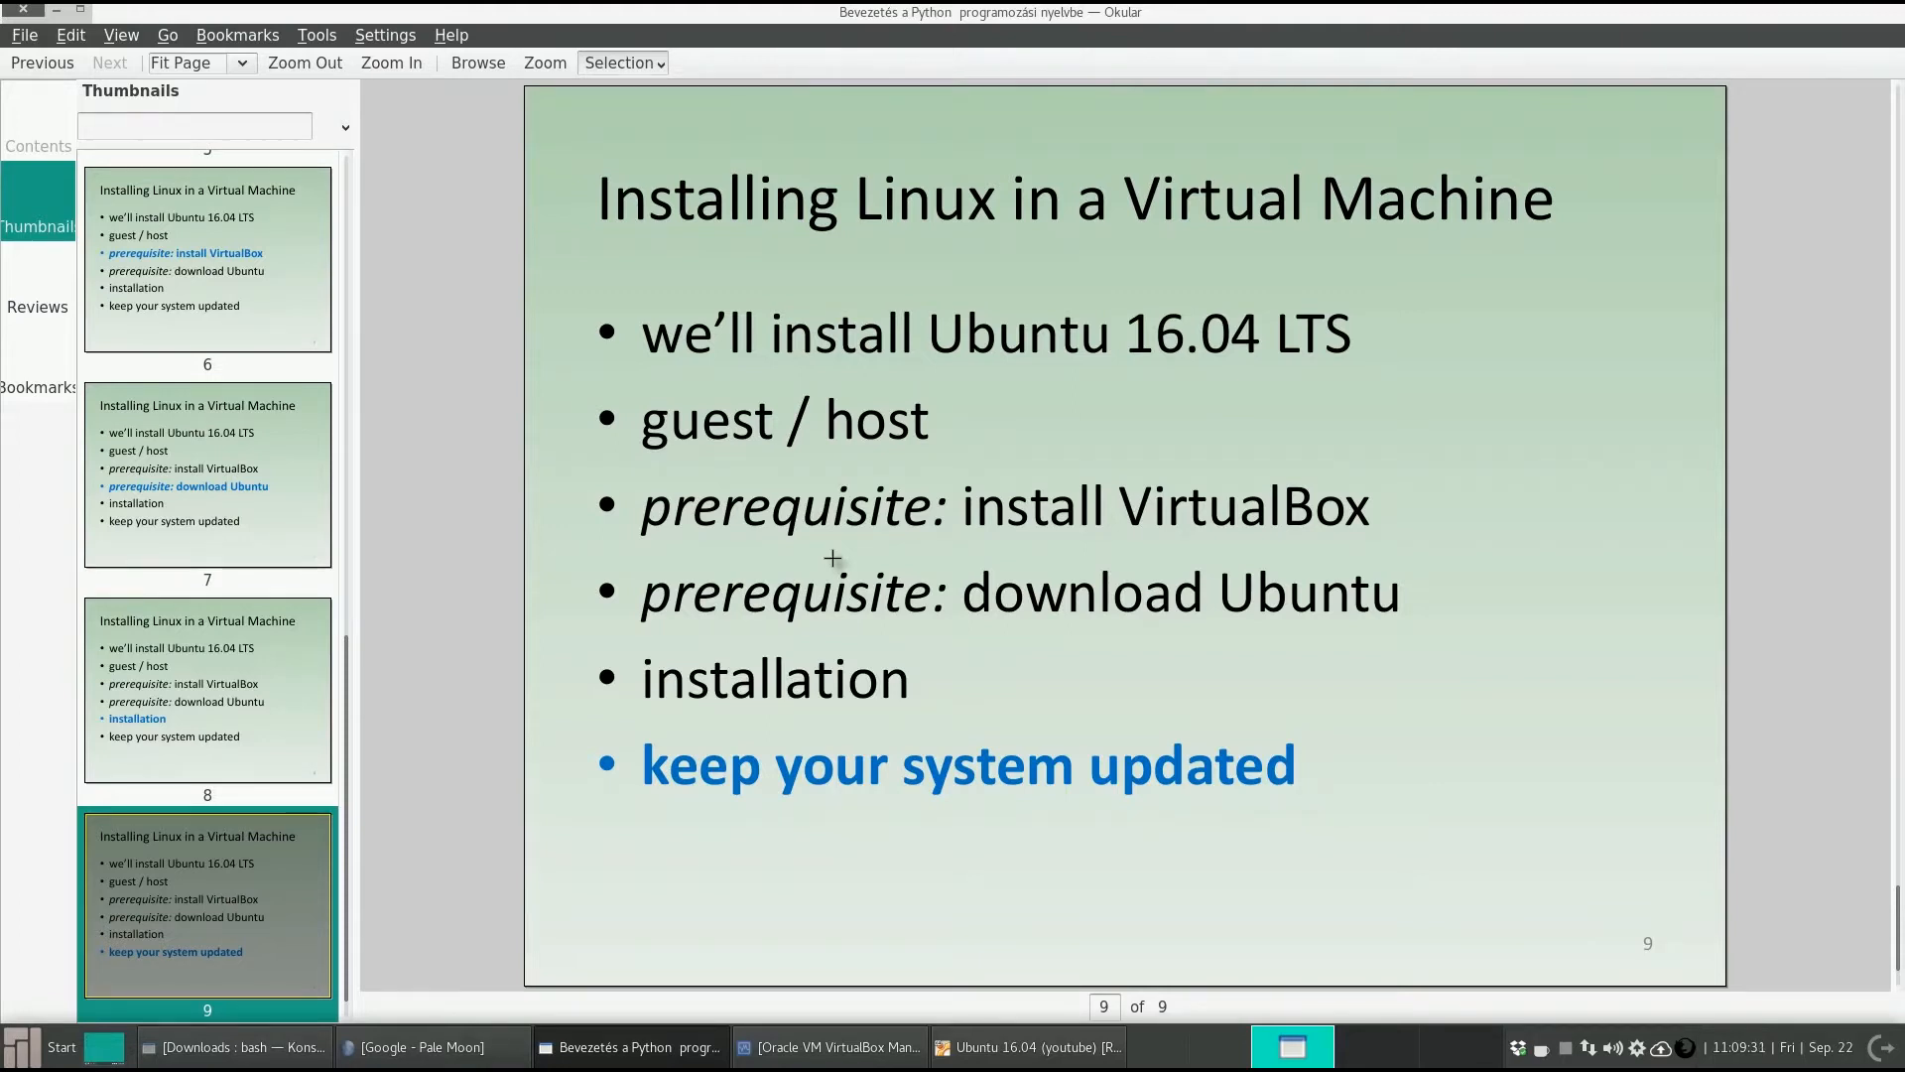
{"action": "left_click", "coordinate": [451, 1057]}
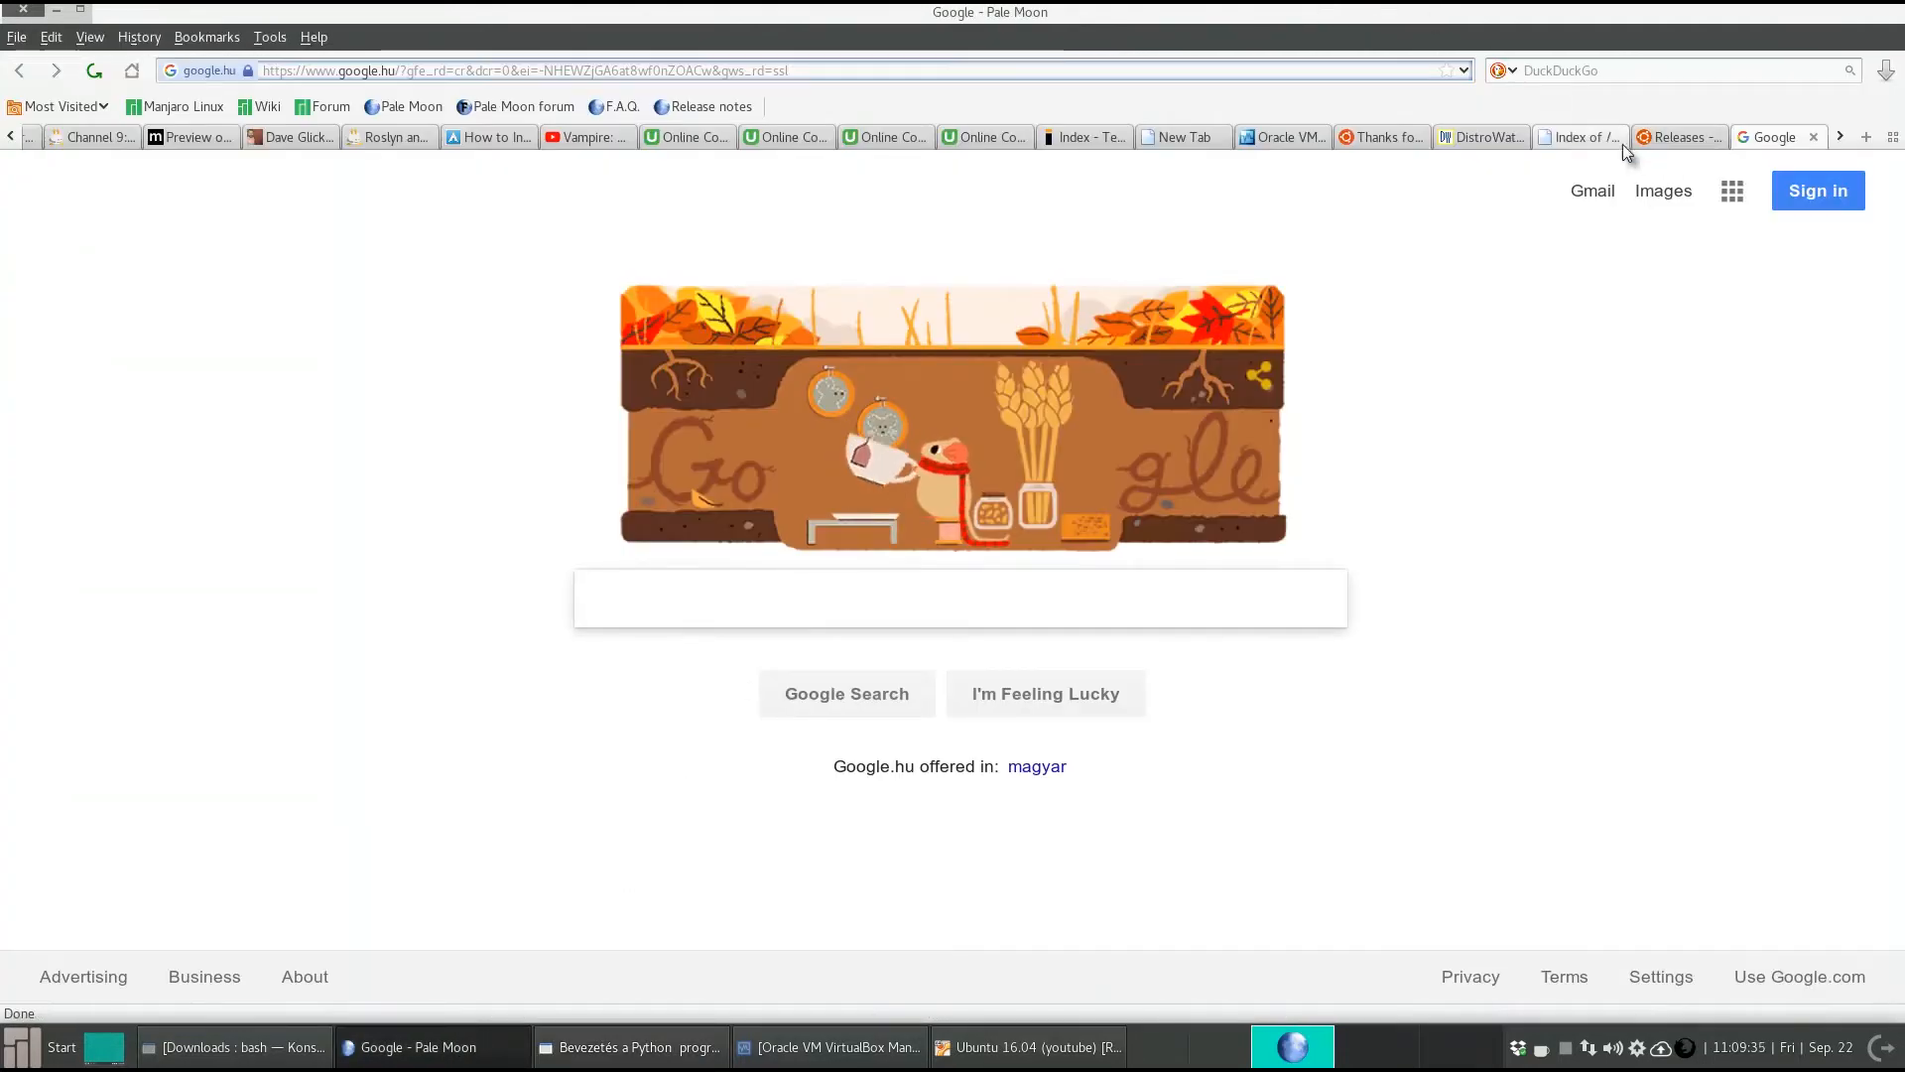
{"action": "left_click", "coordinate": [1580, 144]}
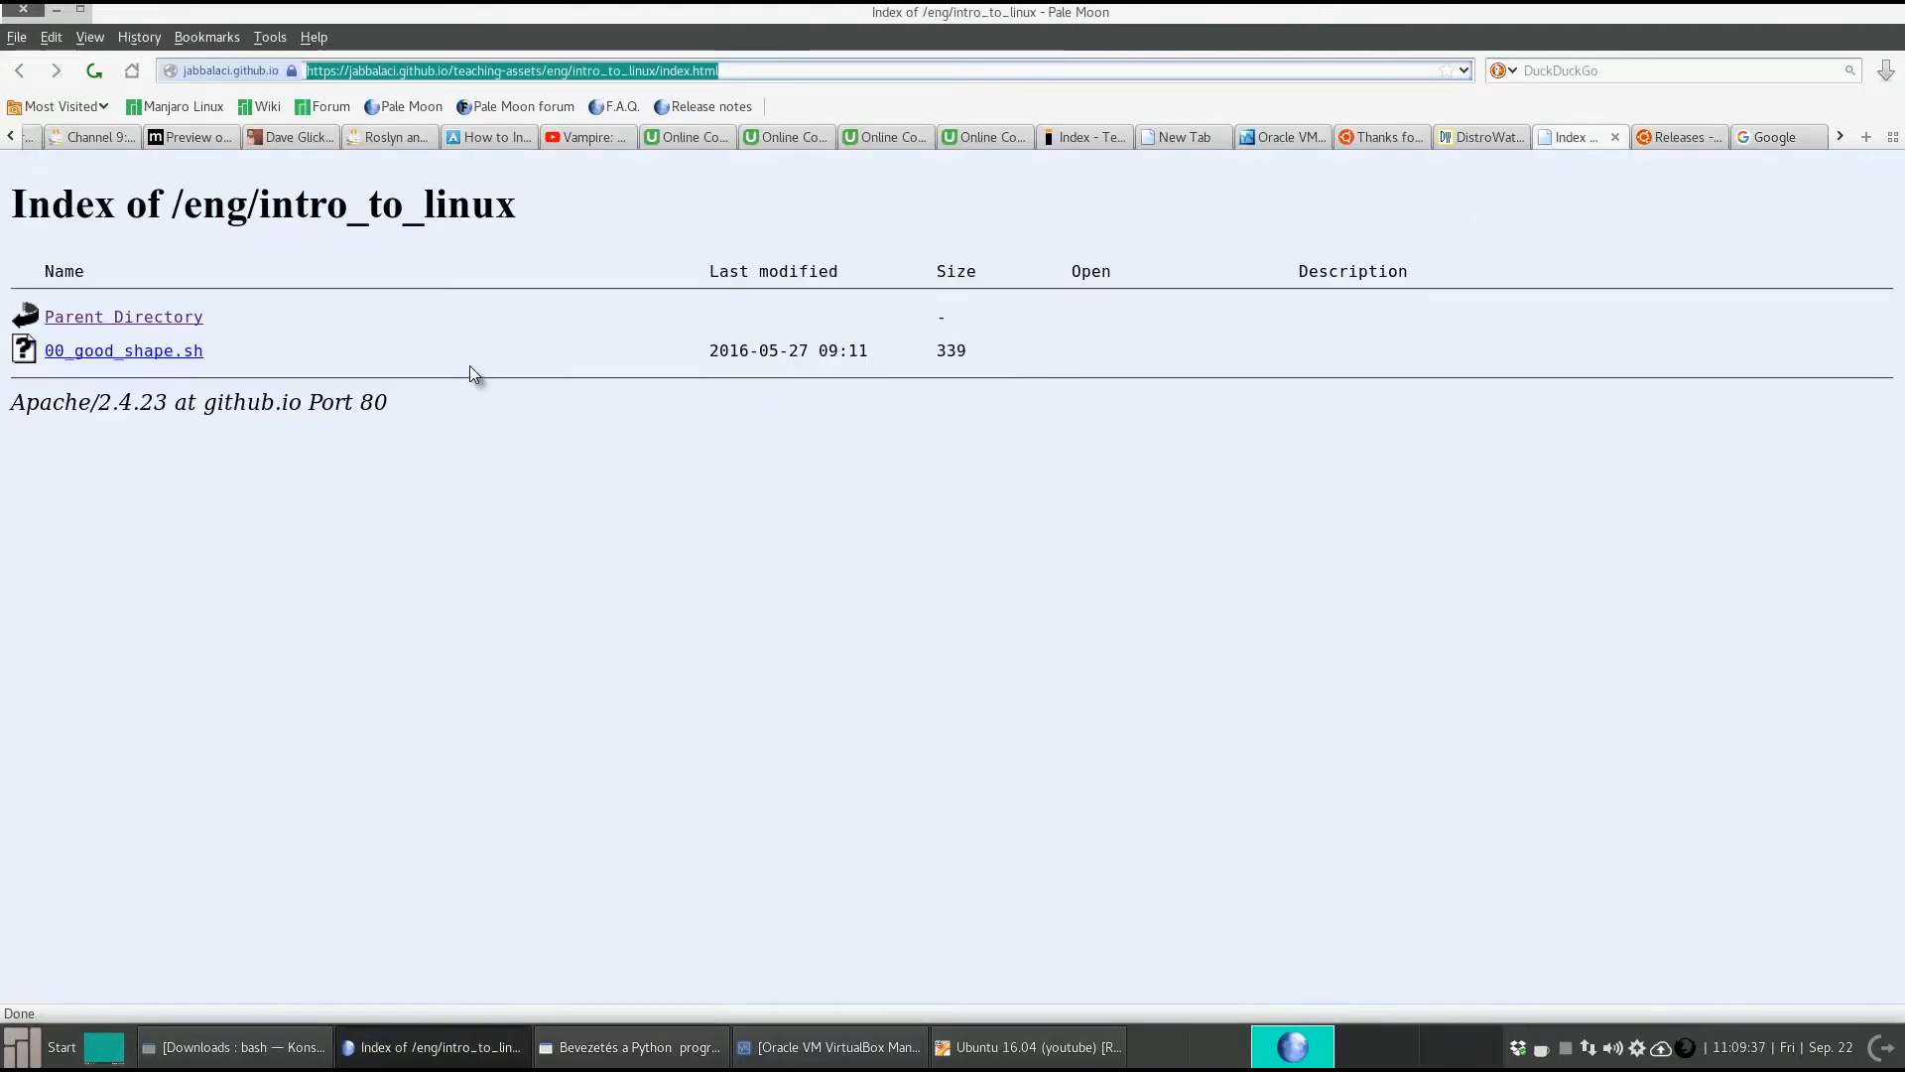
{"action": "left_click", "coordinate": [410, 71]}
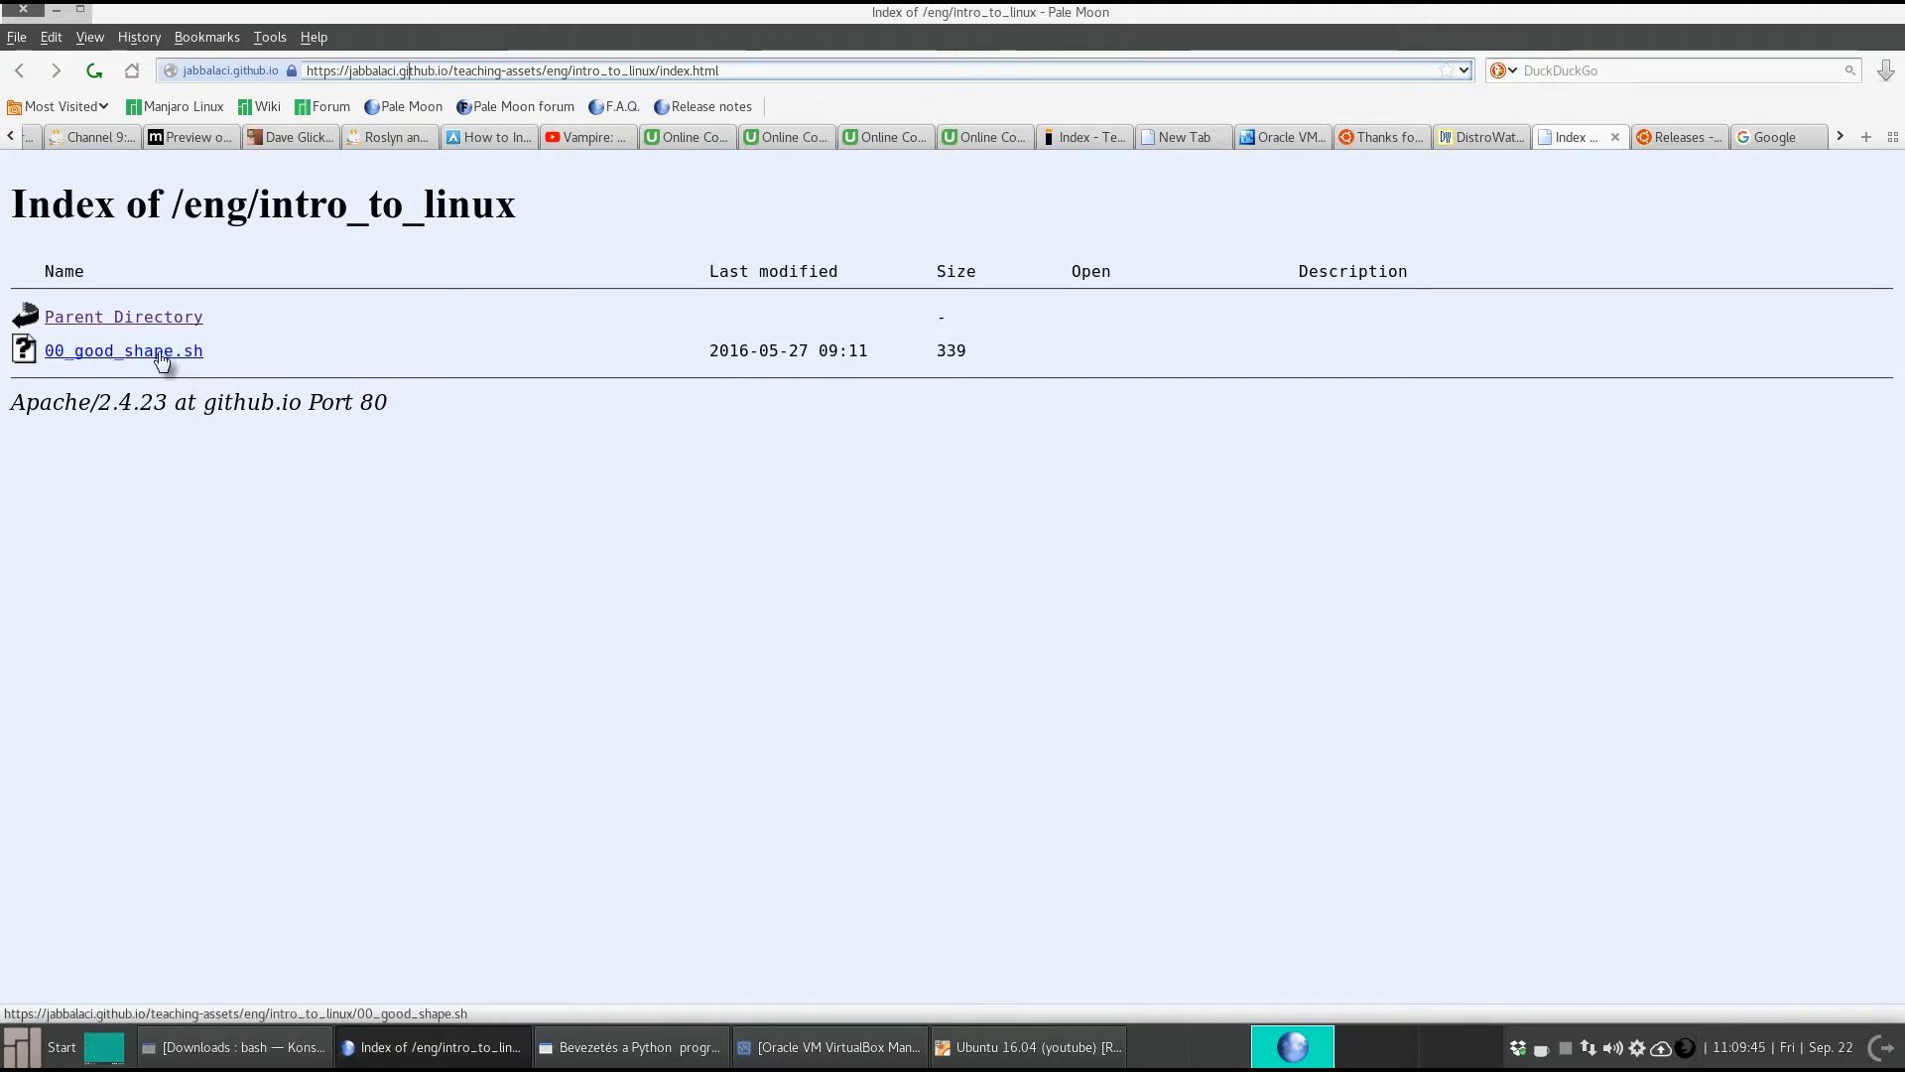
{"action": "left_click", "coordinate": [1006, 1050]}
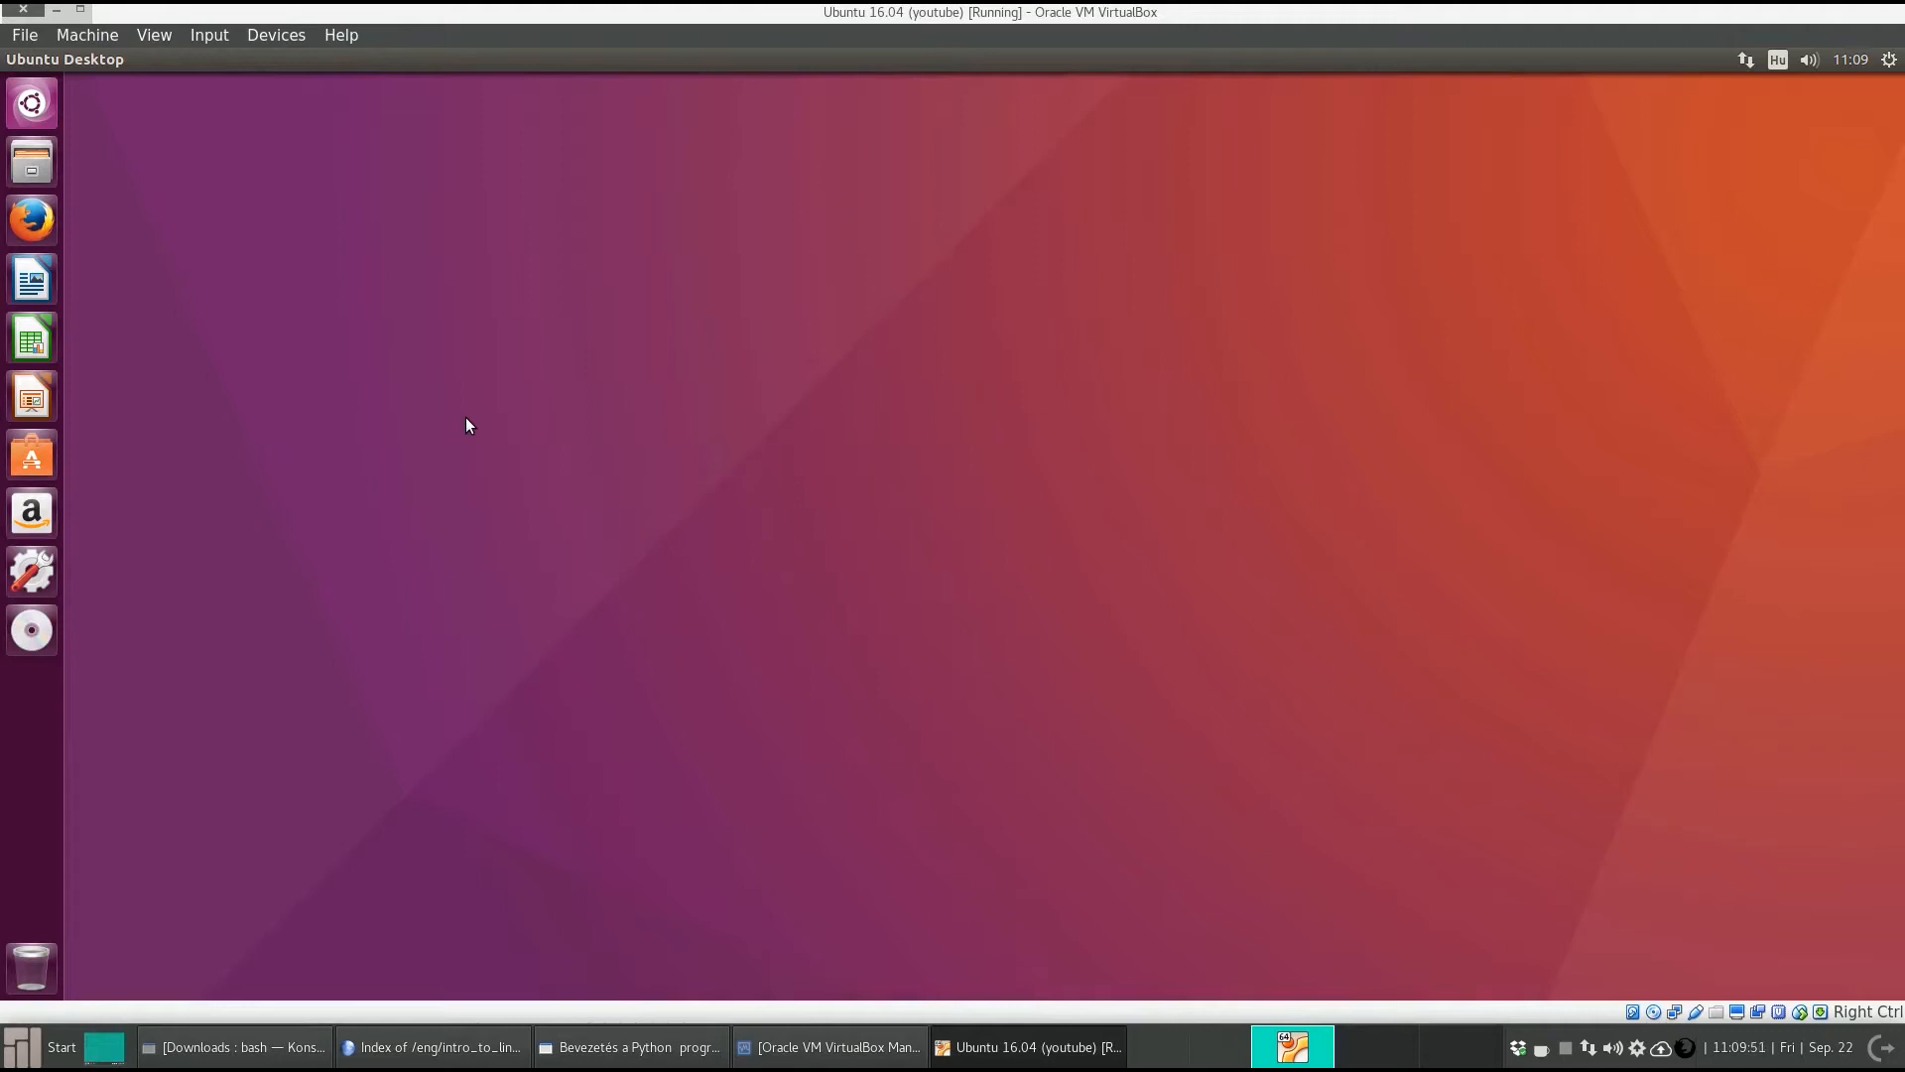
{"action": "left_click", "coordinate": [47, 220]}
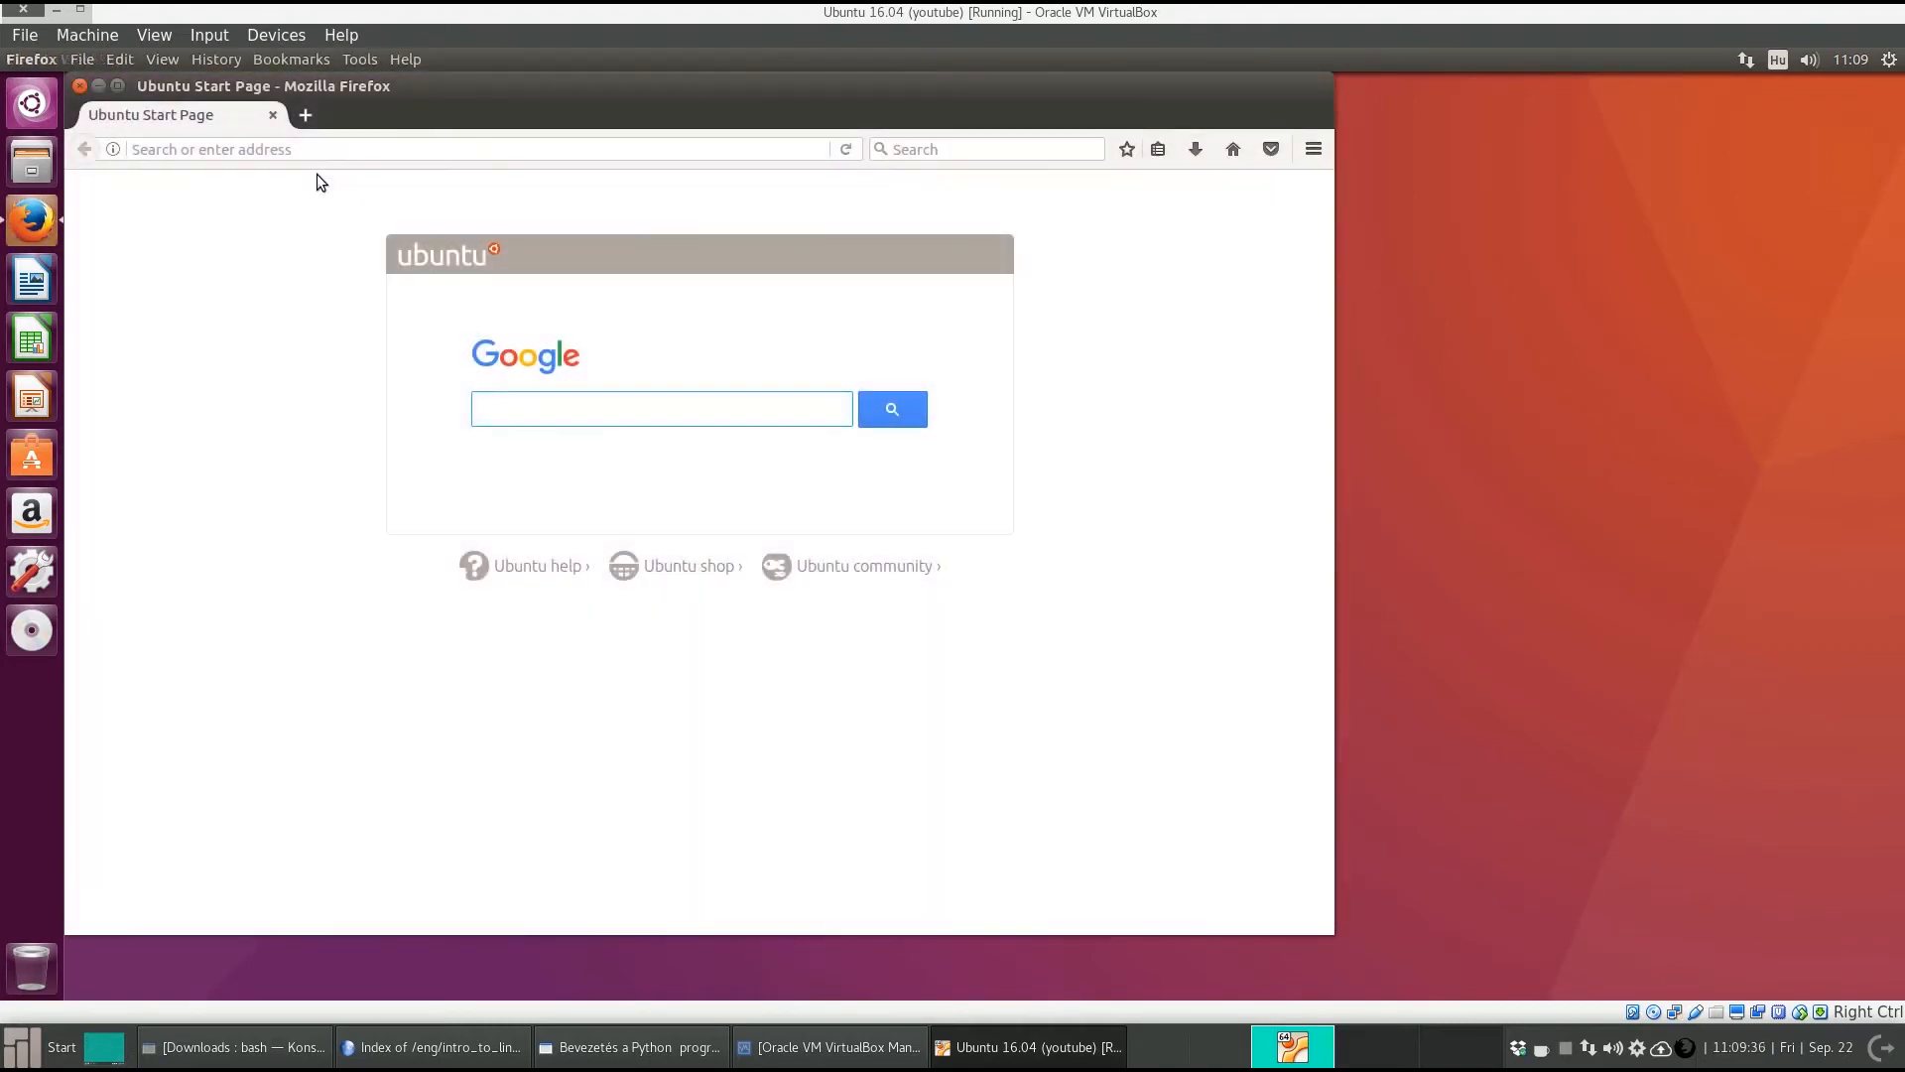
{"action": "left_click", "coordinate": [319, 151]}
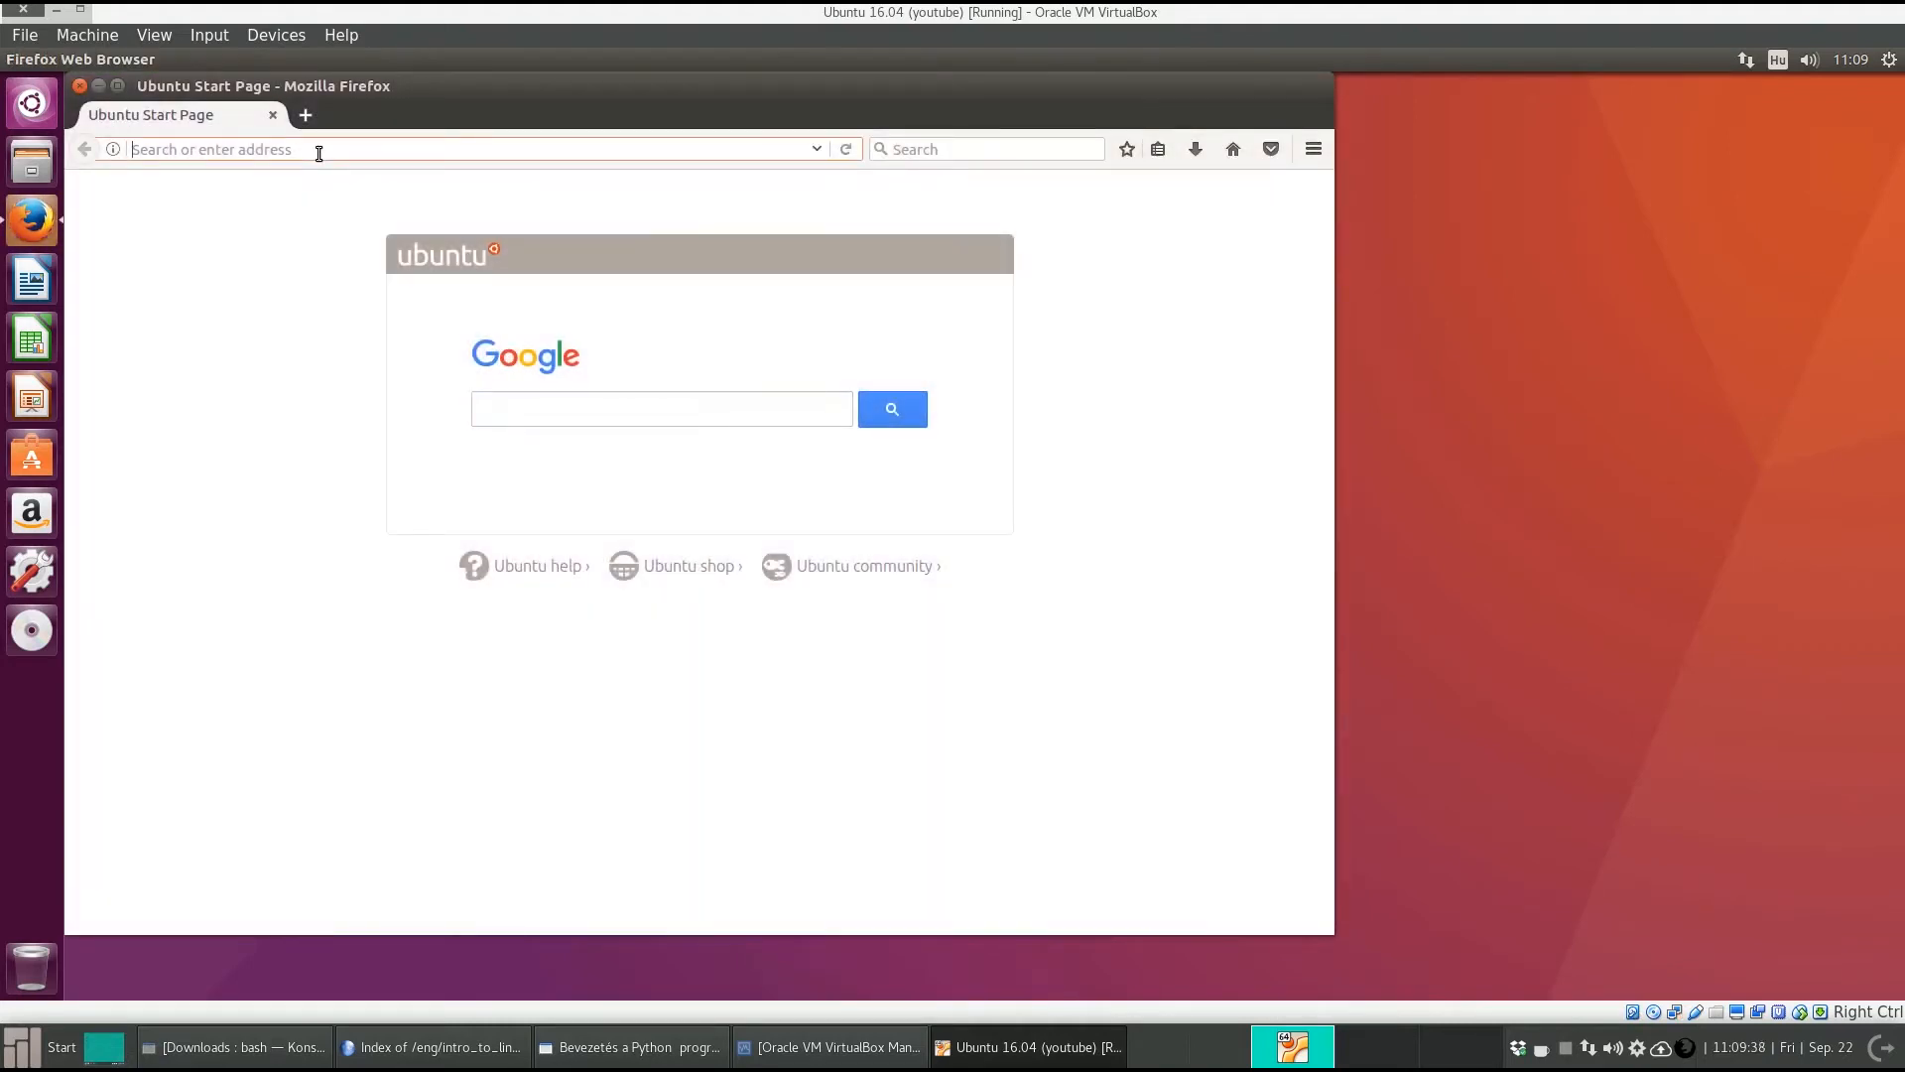
{"action": "type", "text": "https:"}
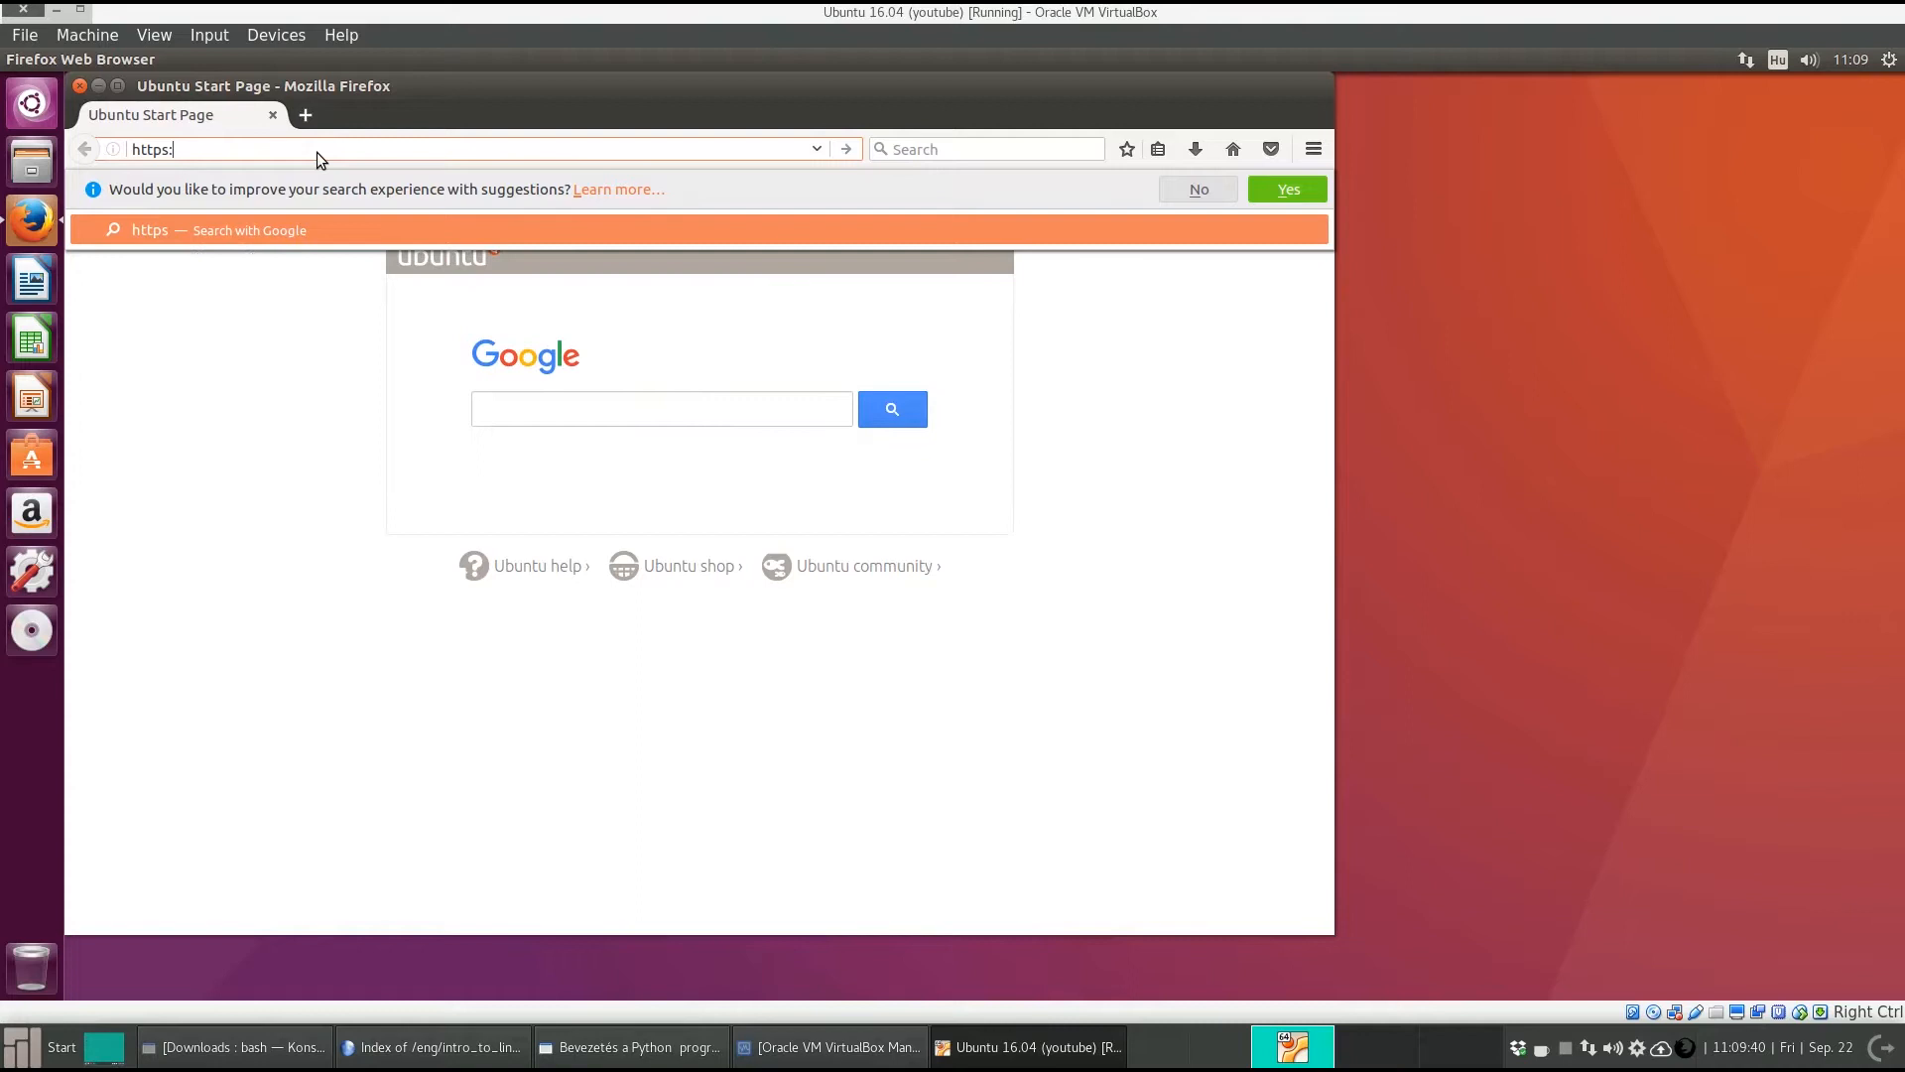
{"action": "type", "text": "//"}
{"action": "type", "text": "g"}
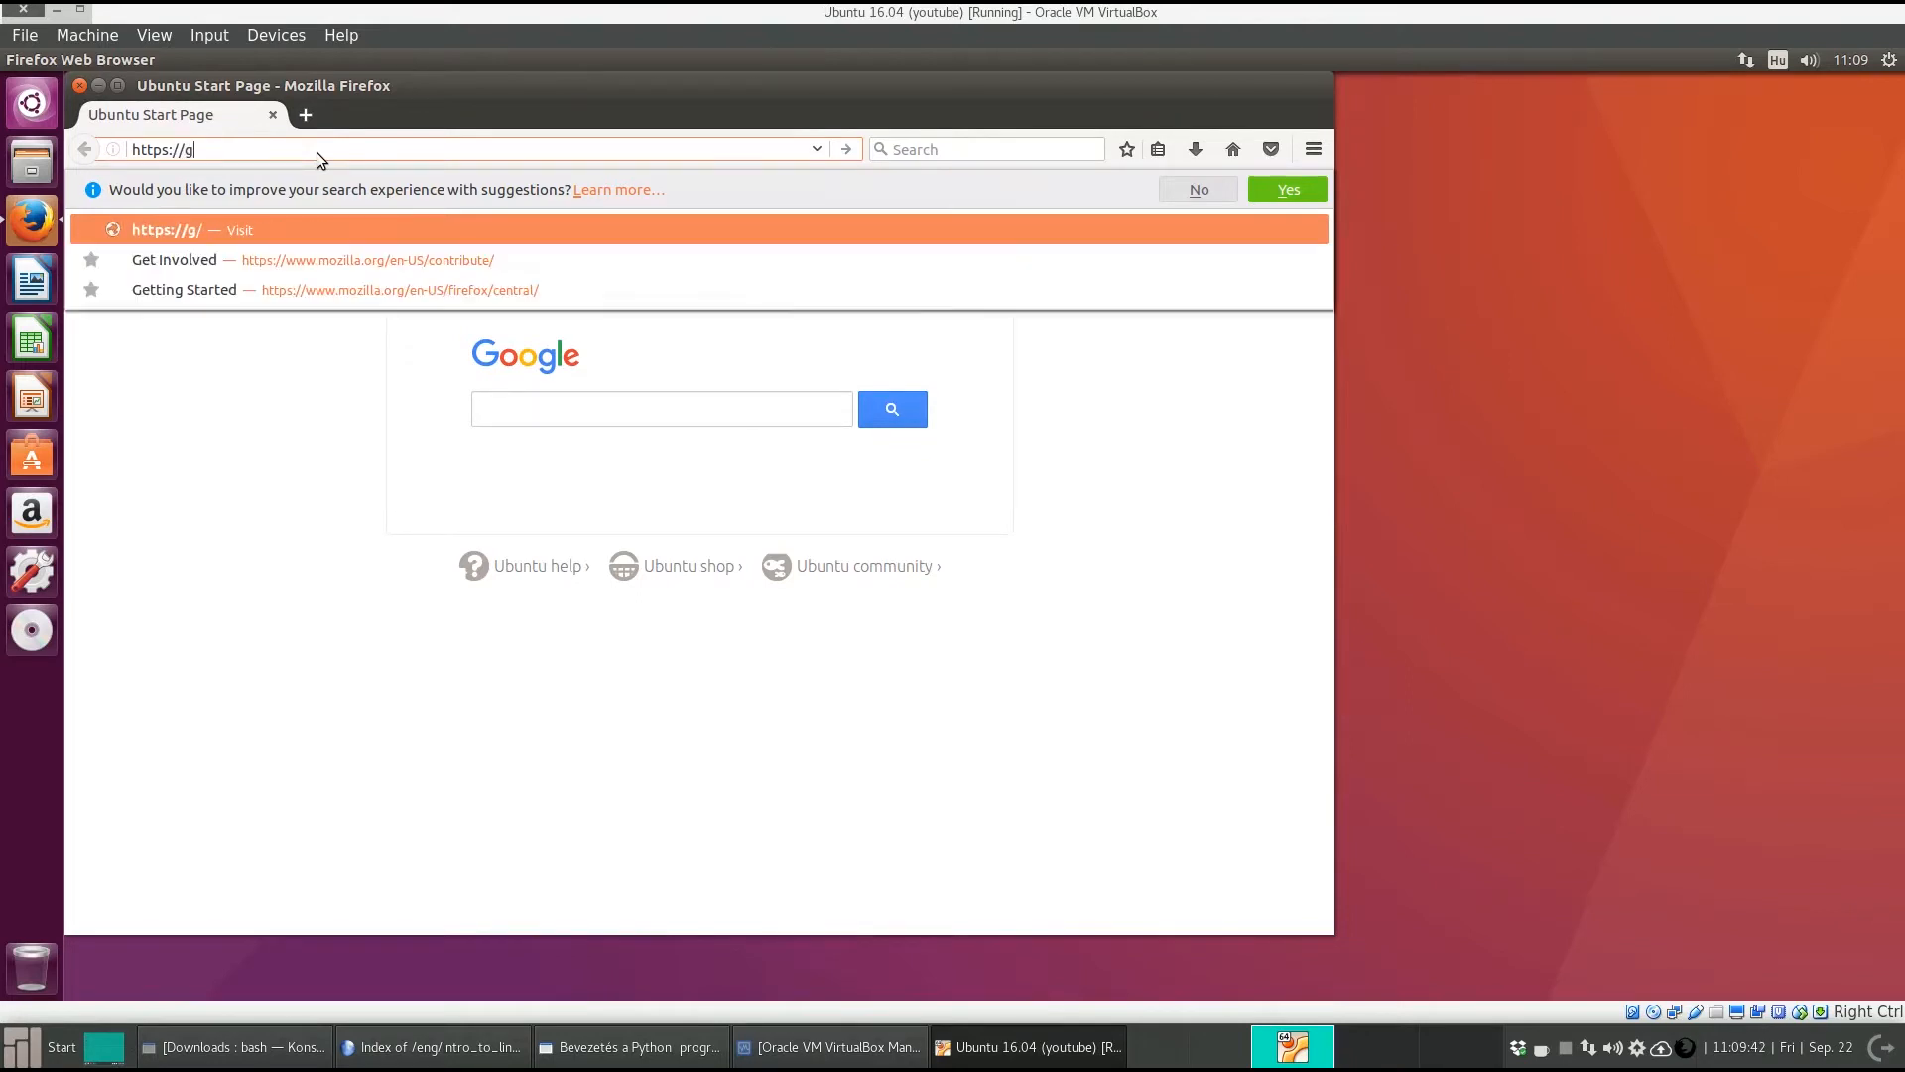
{"action": "type", "text": "oo.gl/"}
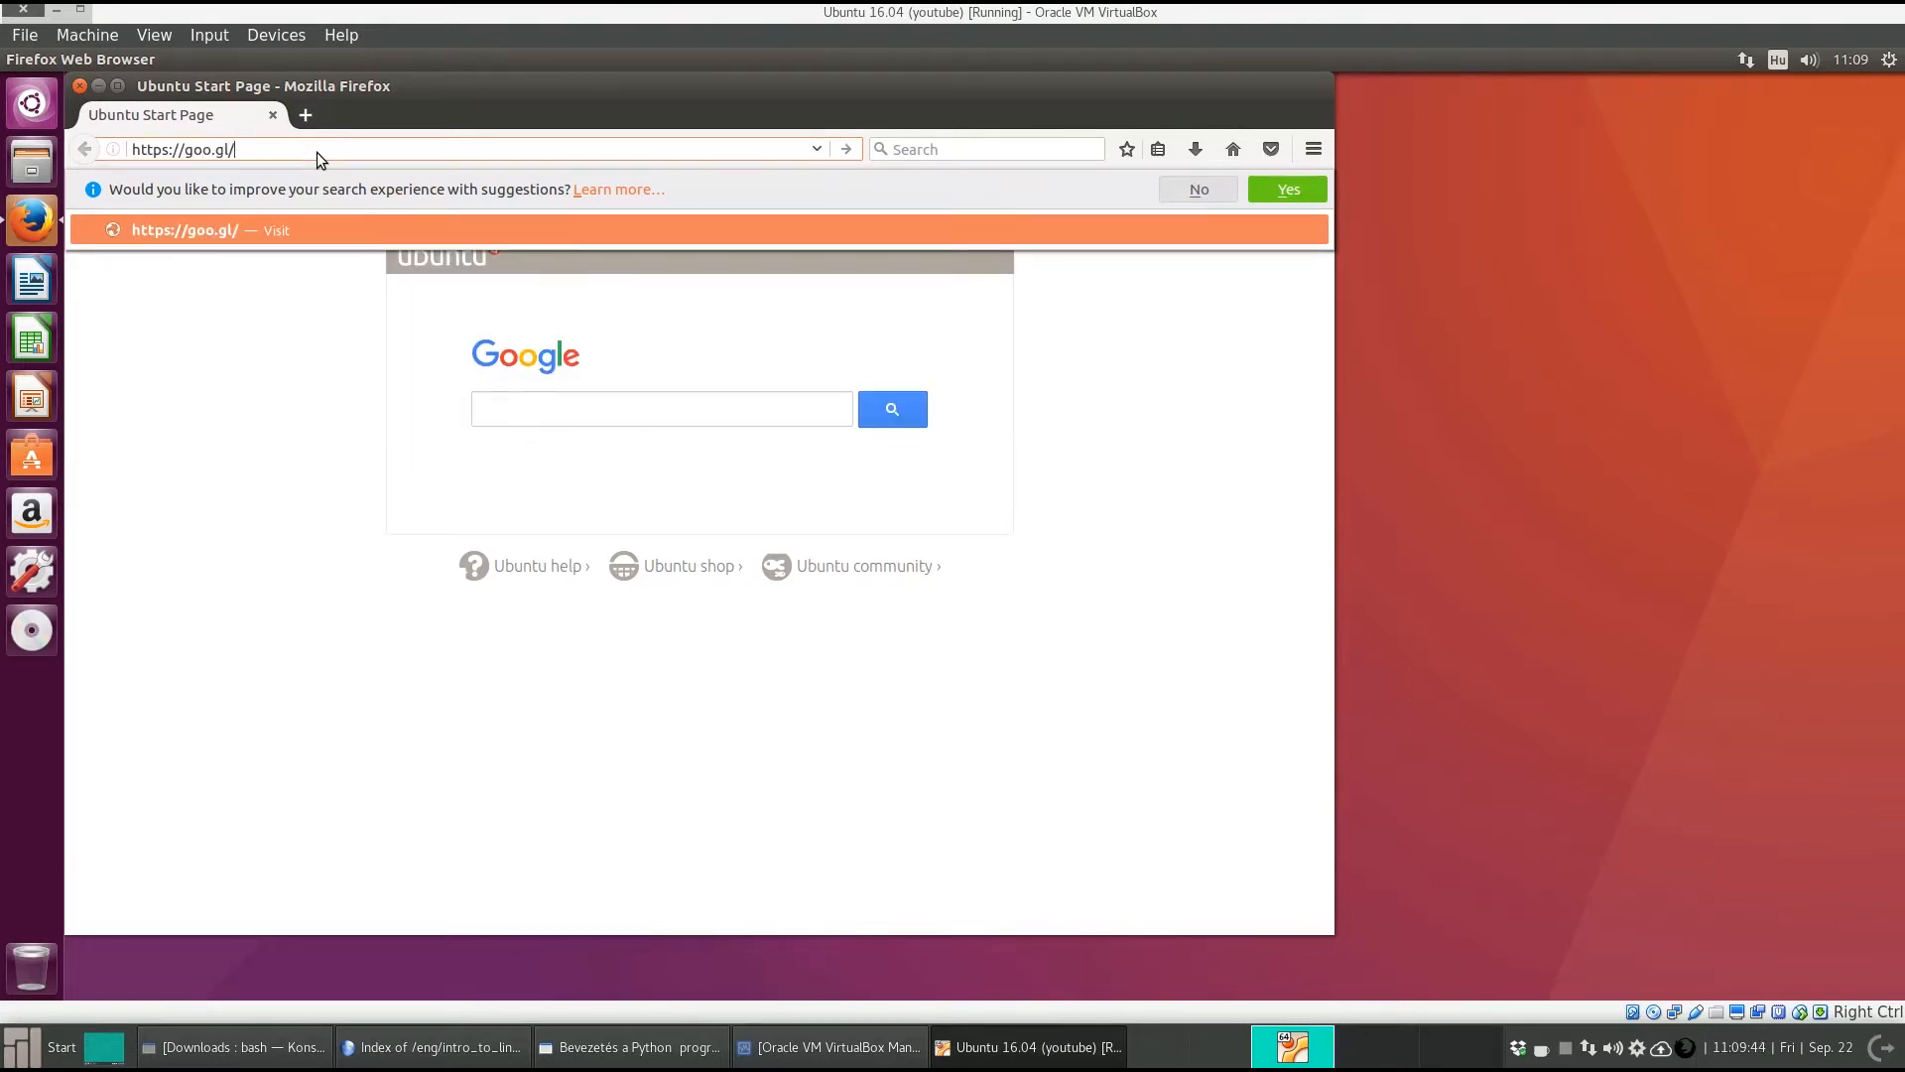
{"action": "type", "text": "Cp"}
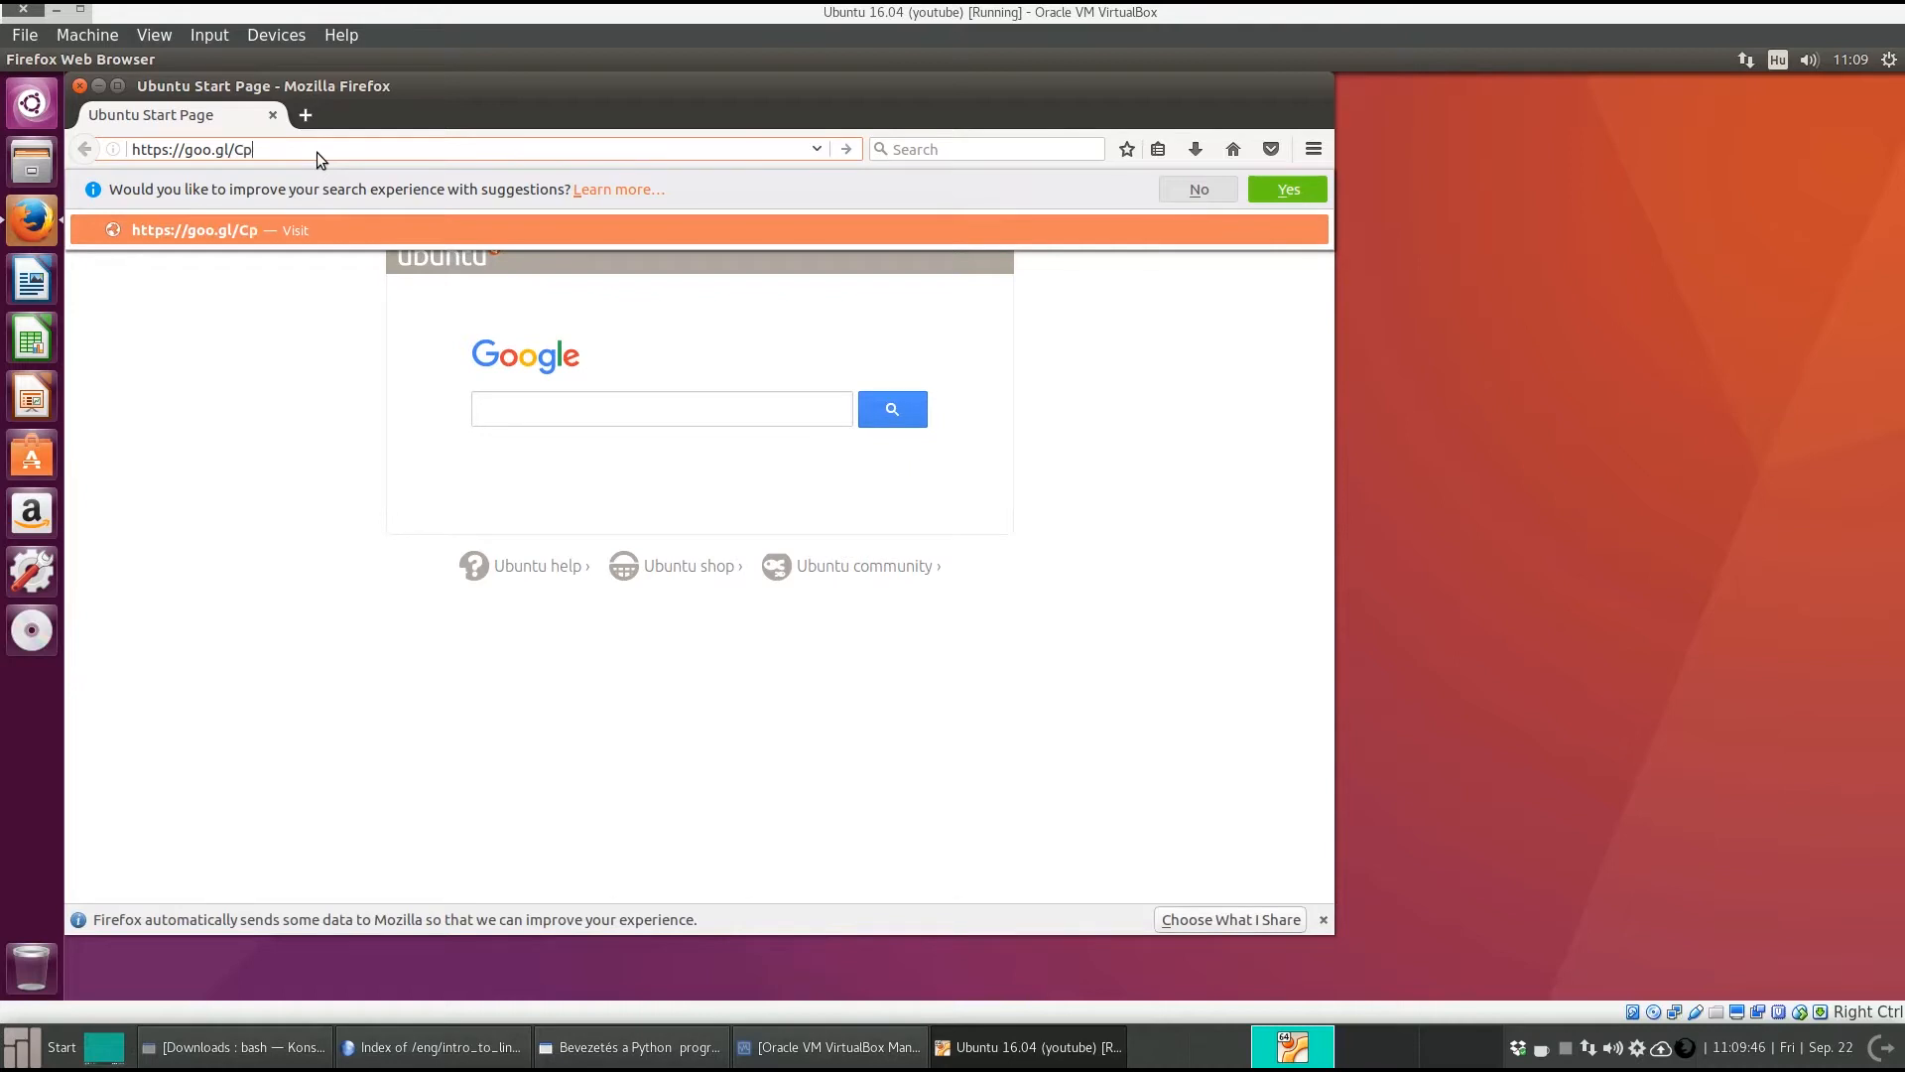
{"action": "type", "text": "m"}
{"action": "type", "text": "rGh"}
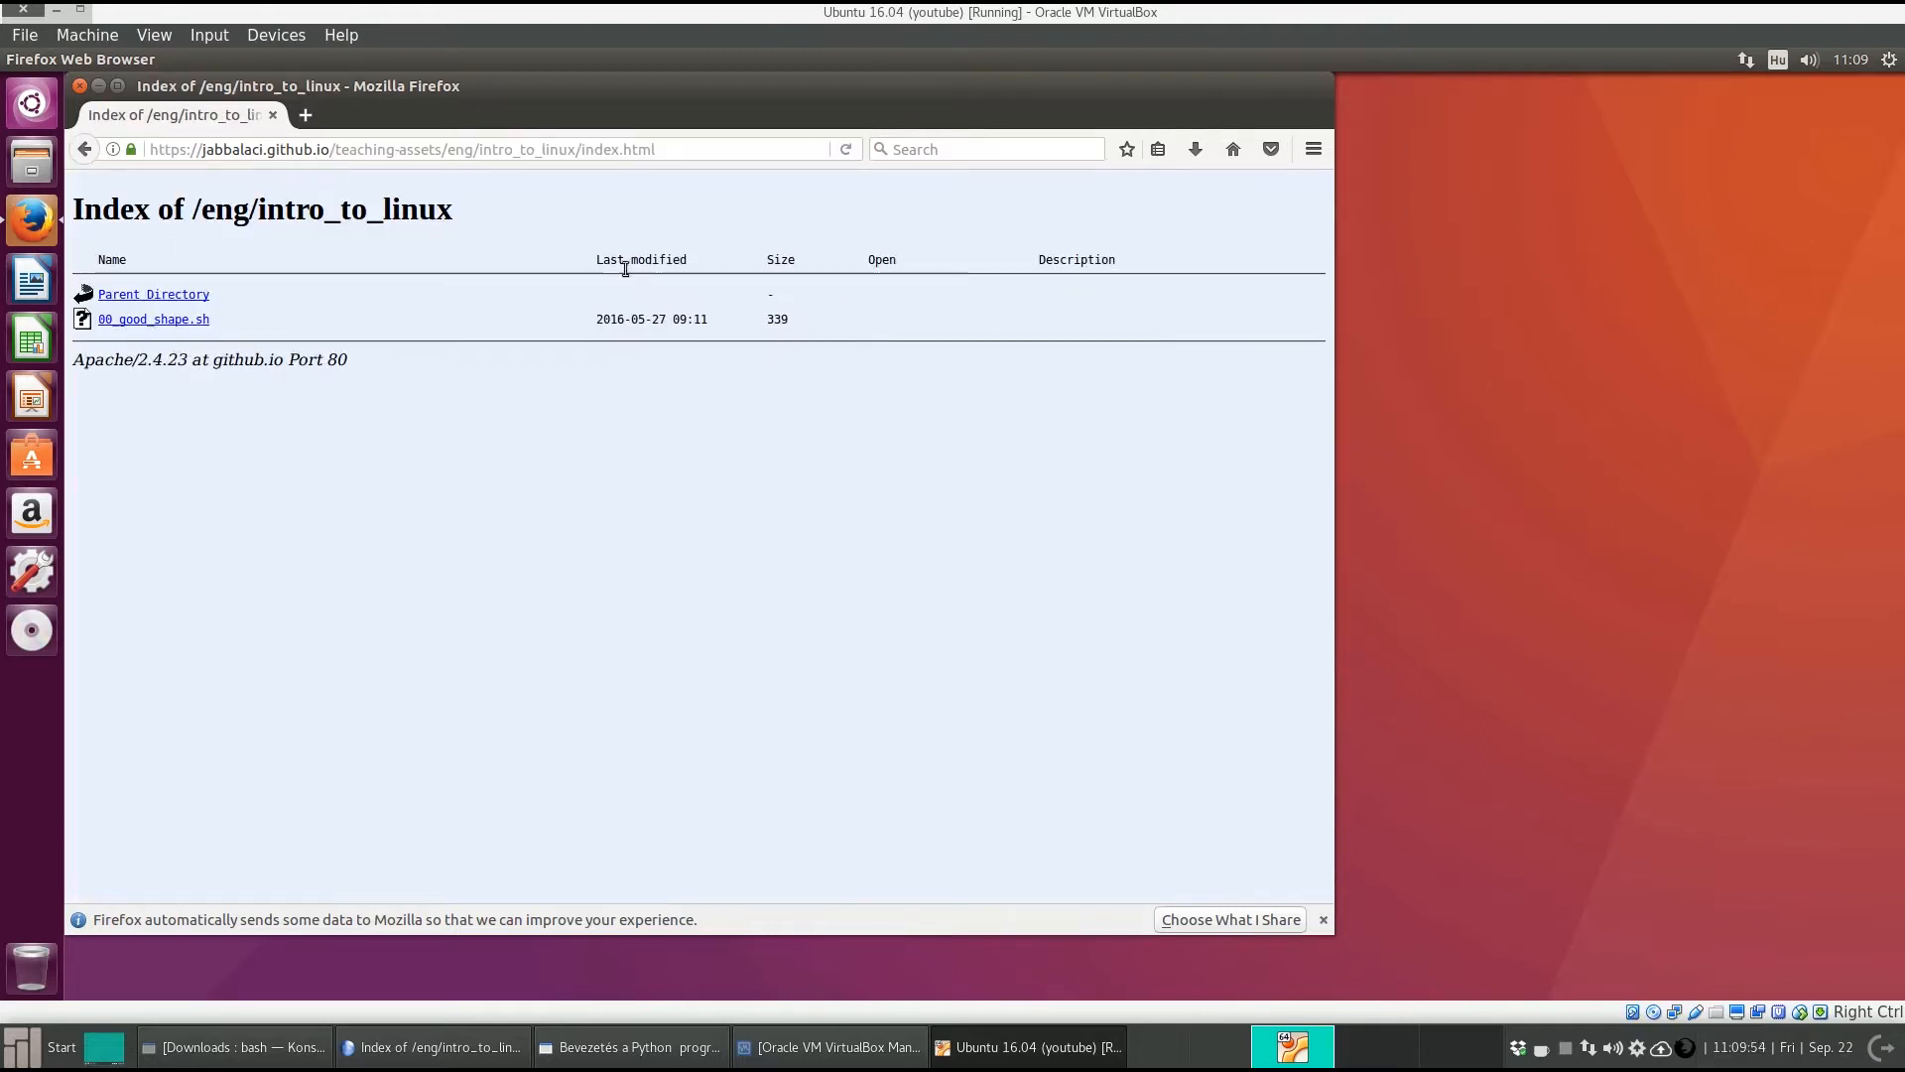
- Save 00_good_shape.sh, check it in the Downloads folder and close the file manager and Firefox windows
{"action": "left_click", "coordinate": [184, 322]}
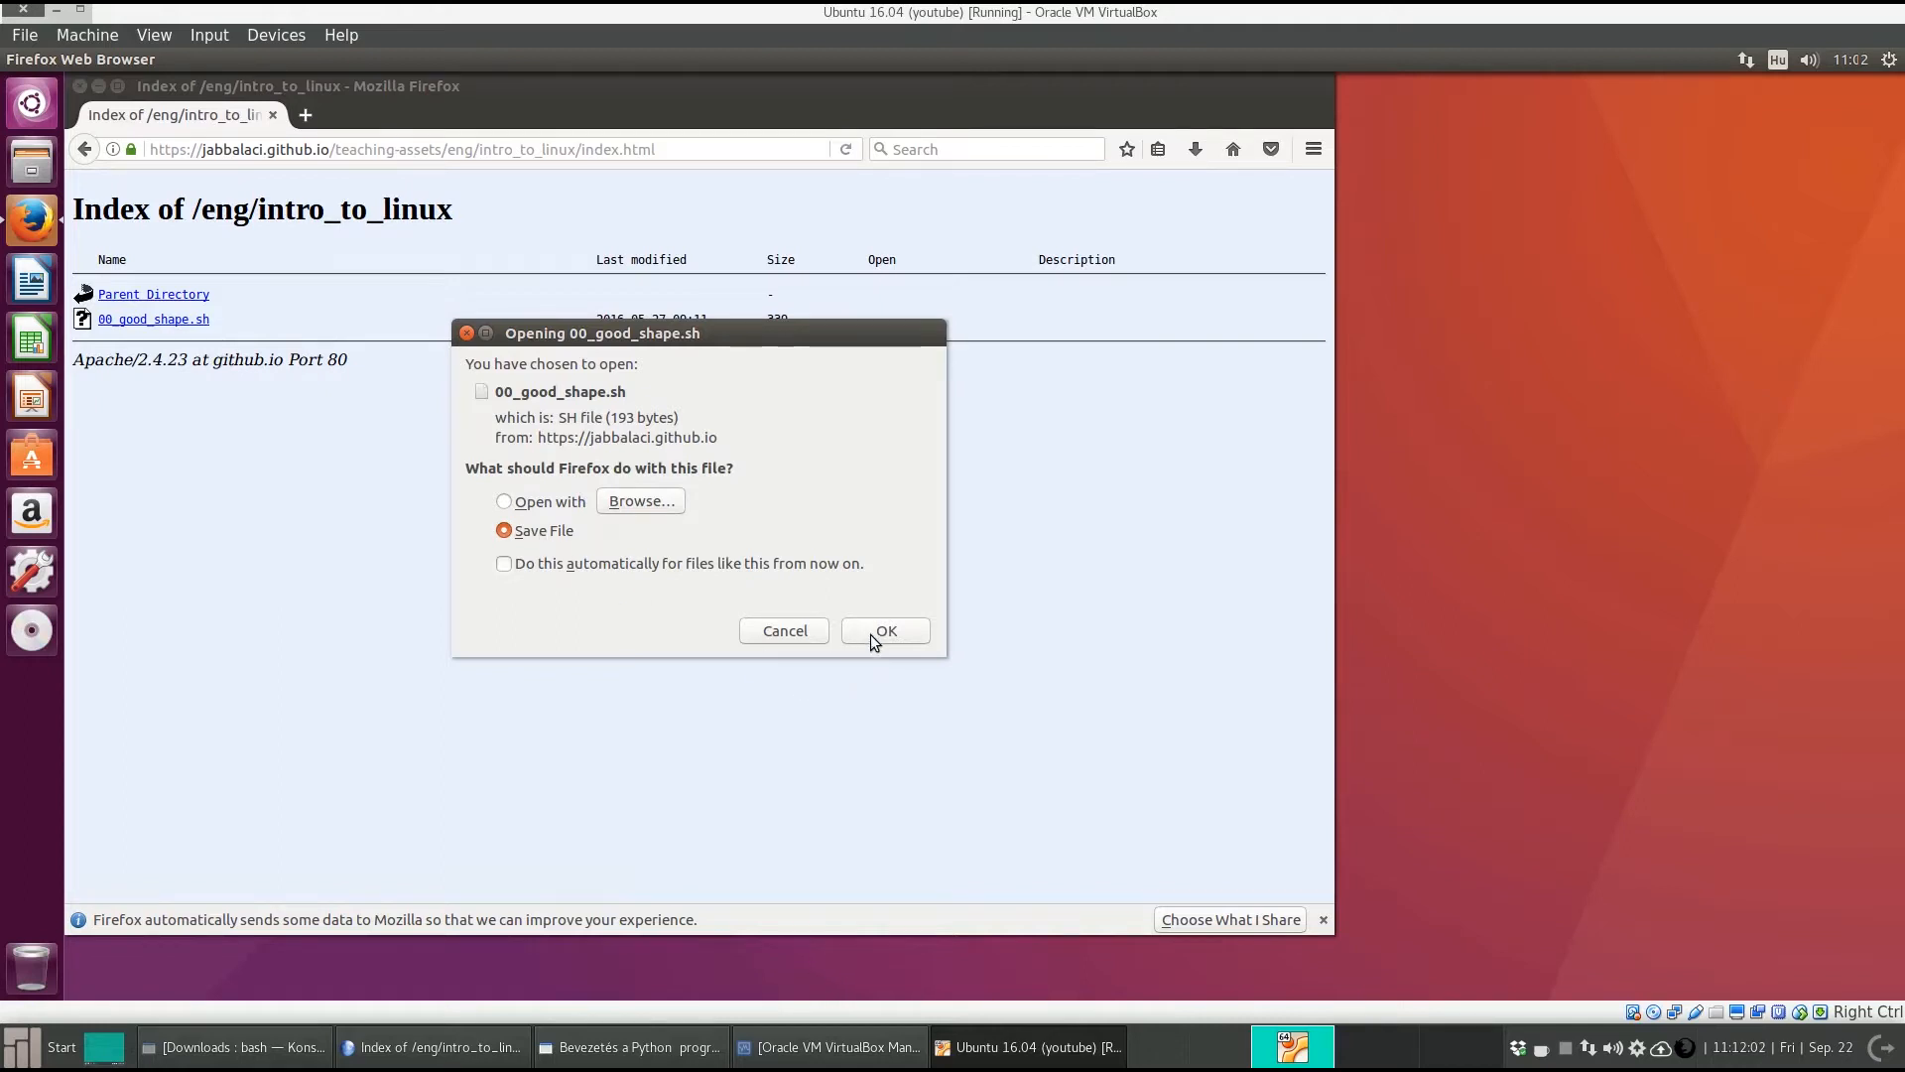
{"action": "left_click", "coordinate": [871, 635]}
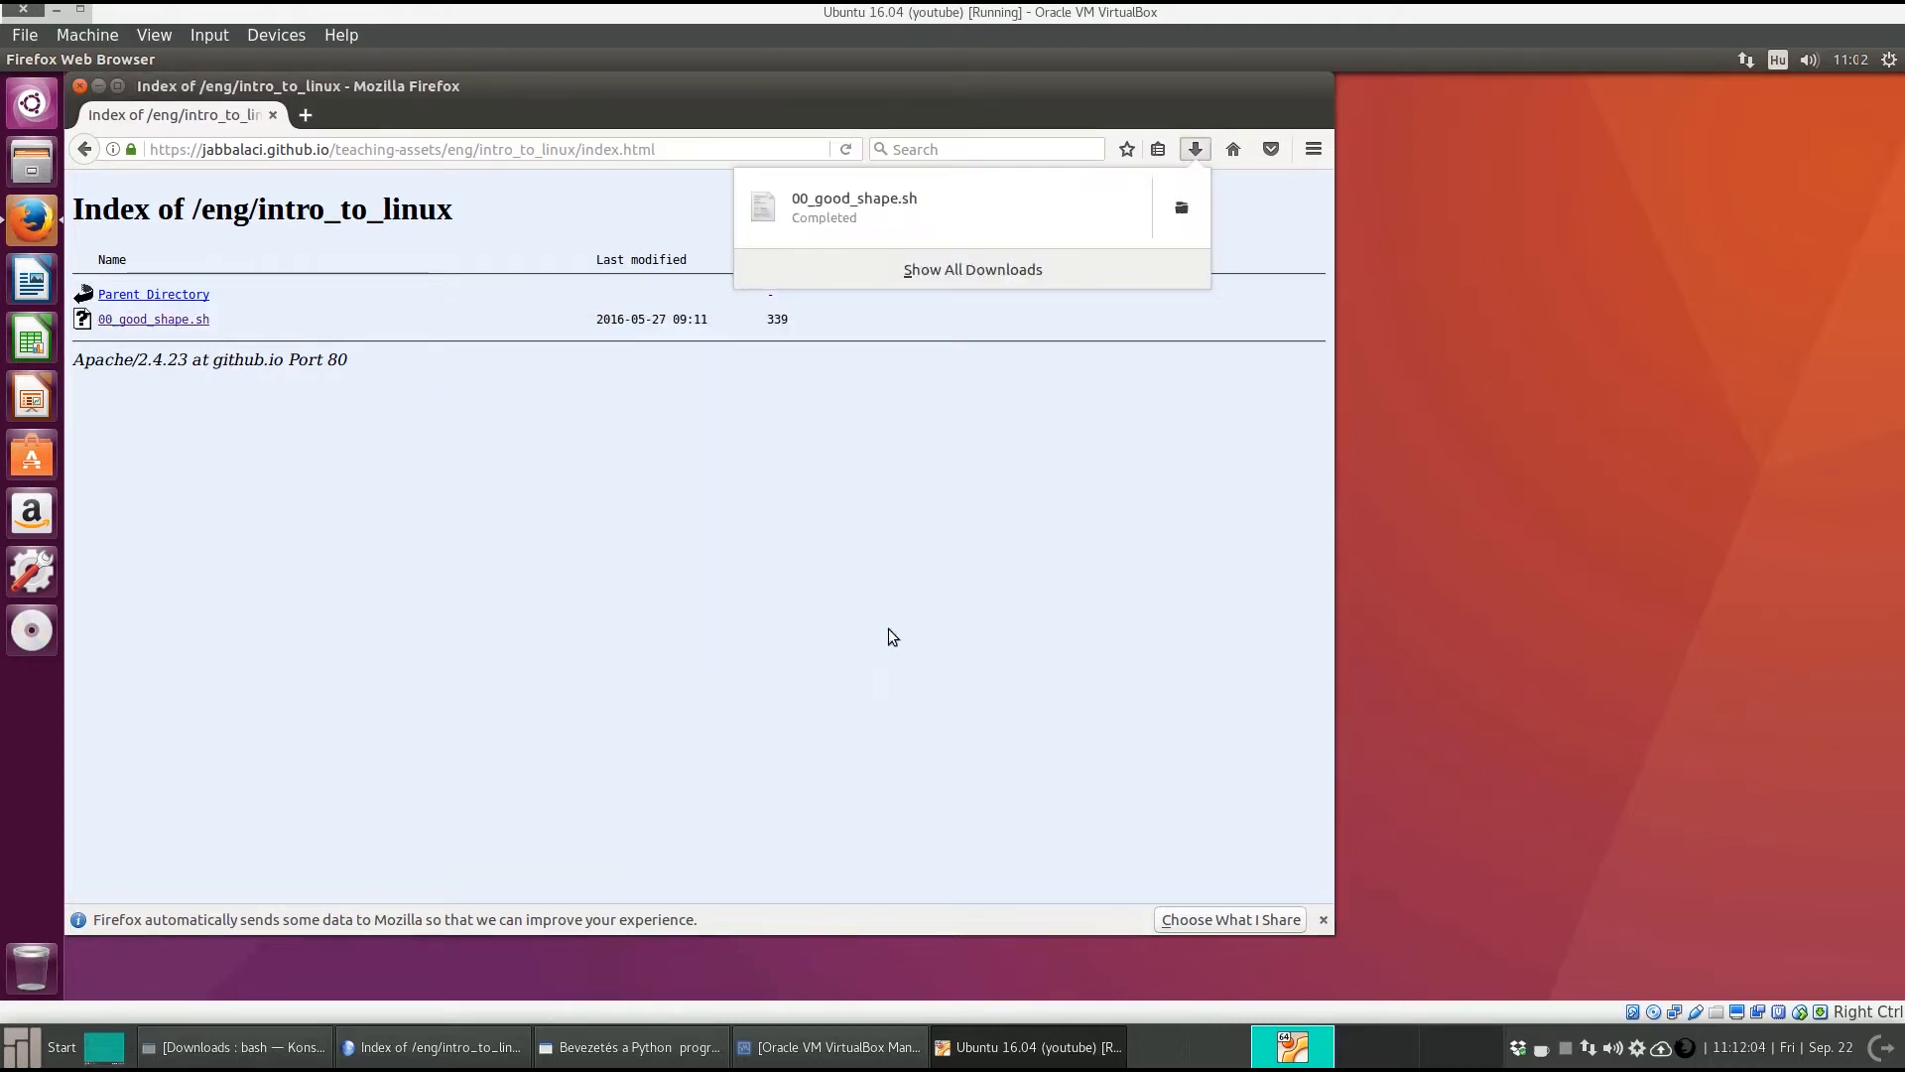
{"action": "left_click", "coordinate": [1181, 209]}
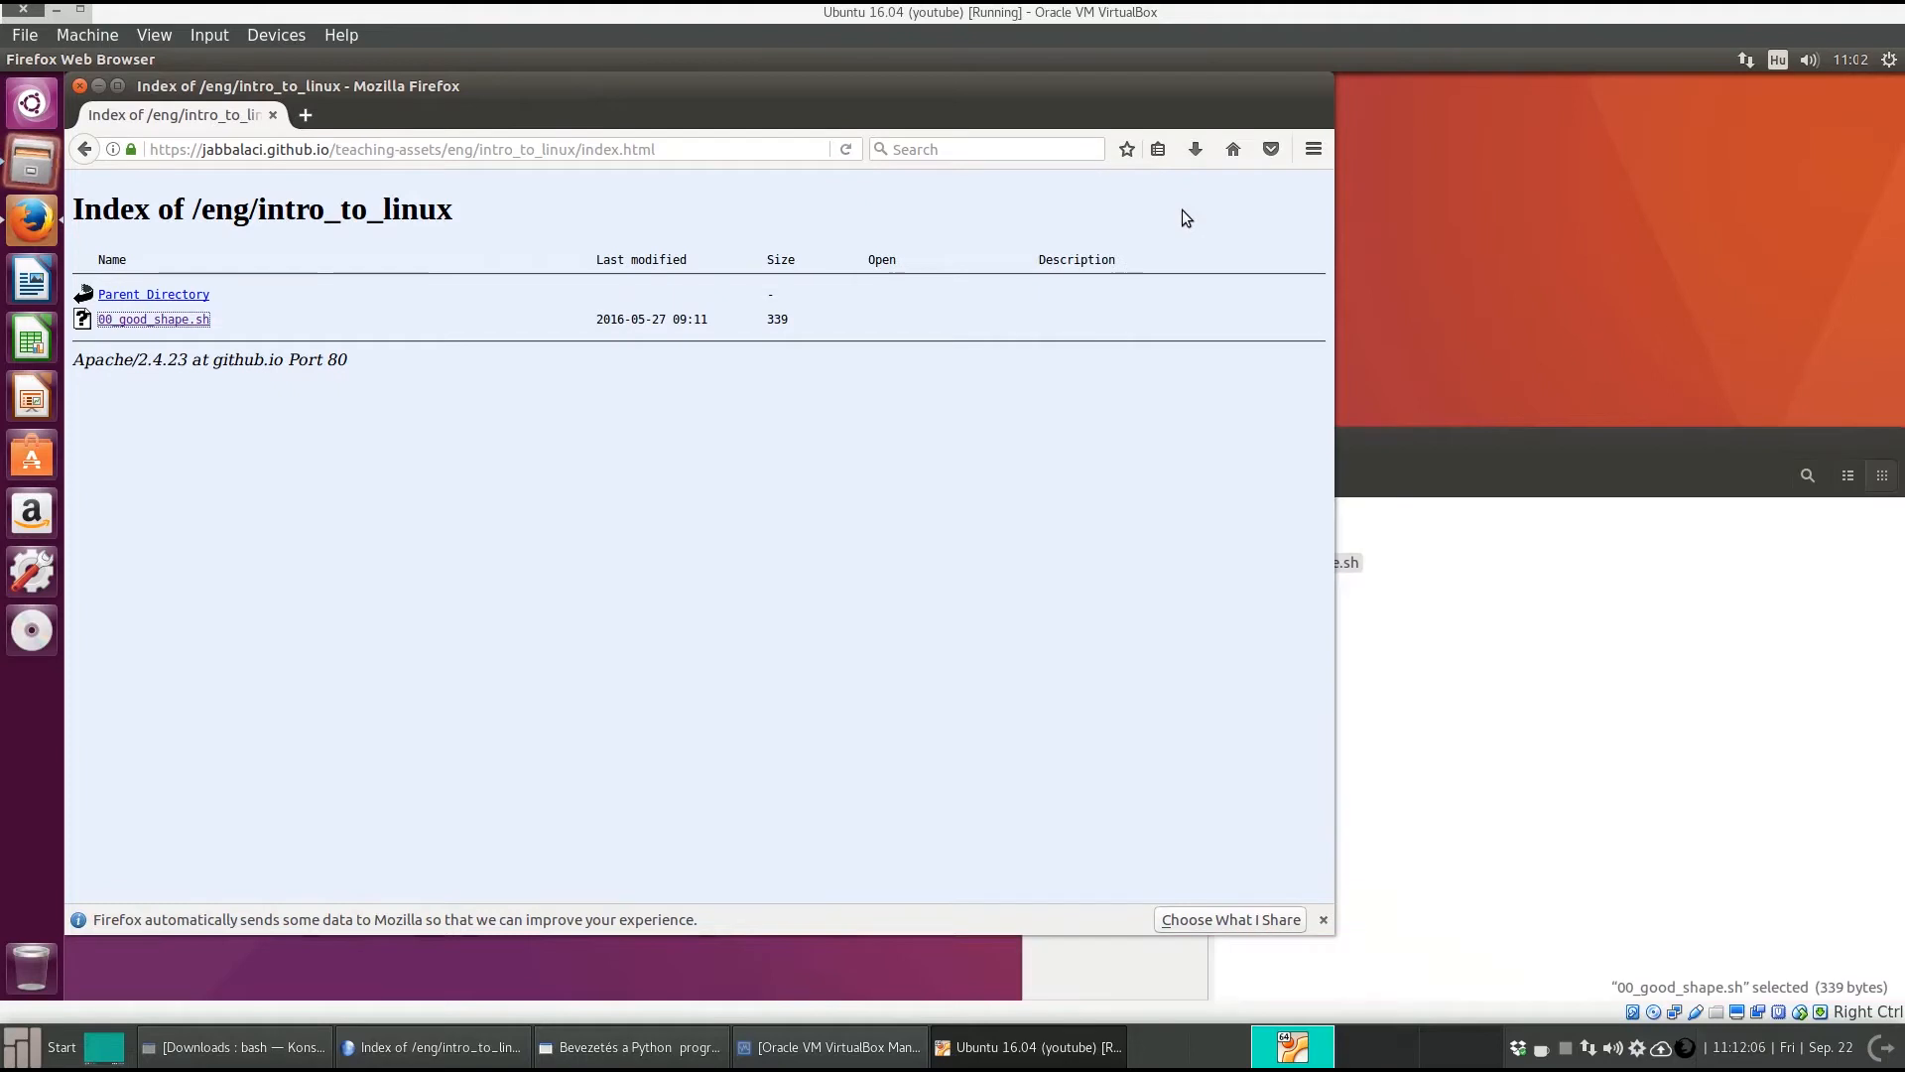
{"action": "left_click_drag", "start_coordinate": [1473, 448], "coordinate": [1260, 325]}
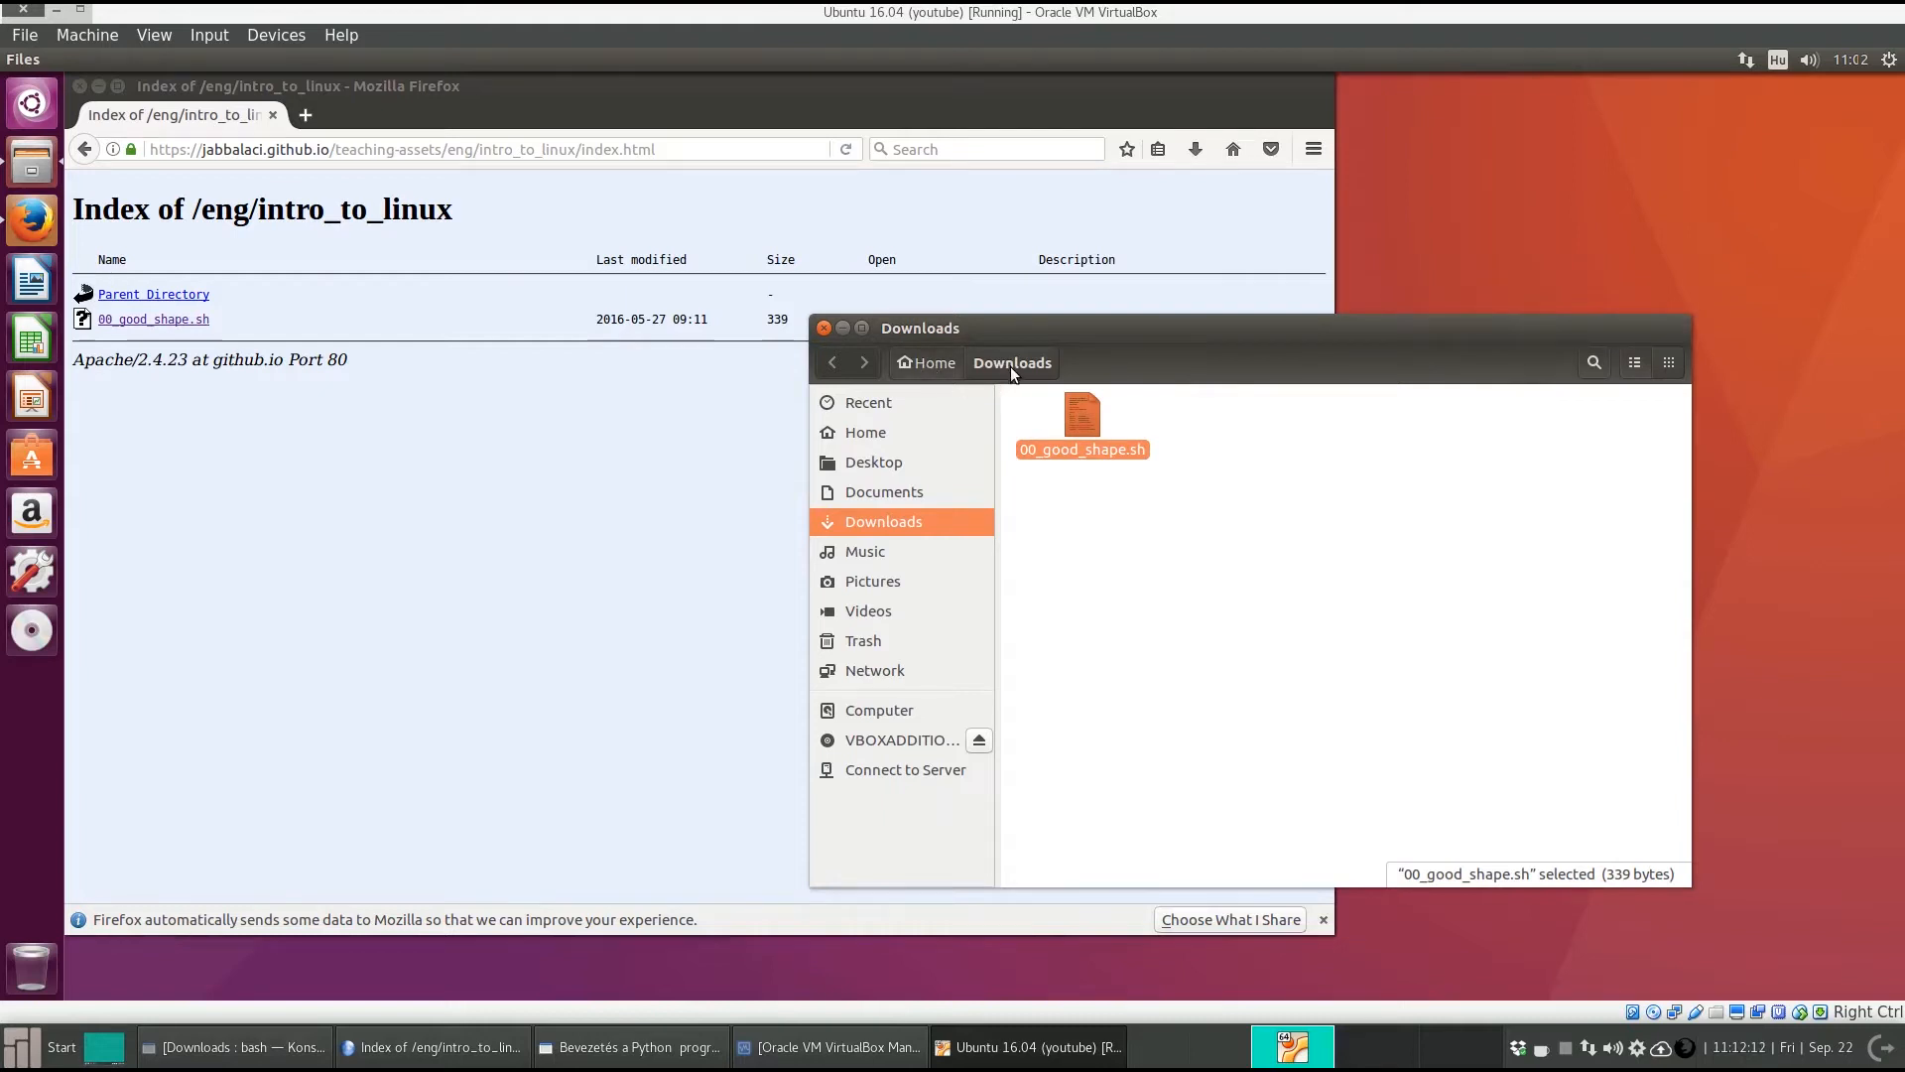
{"action": "left_click", "coordinate": [825, 330]}
{"action": "left_click", "coordinate": [95, 88]}
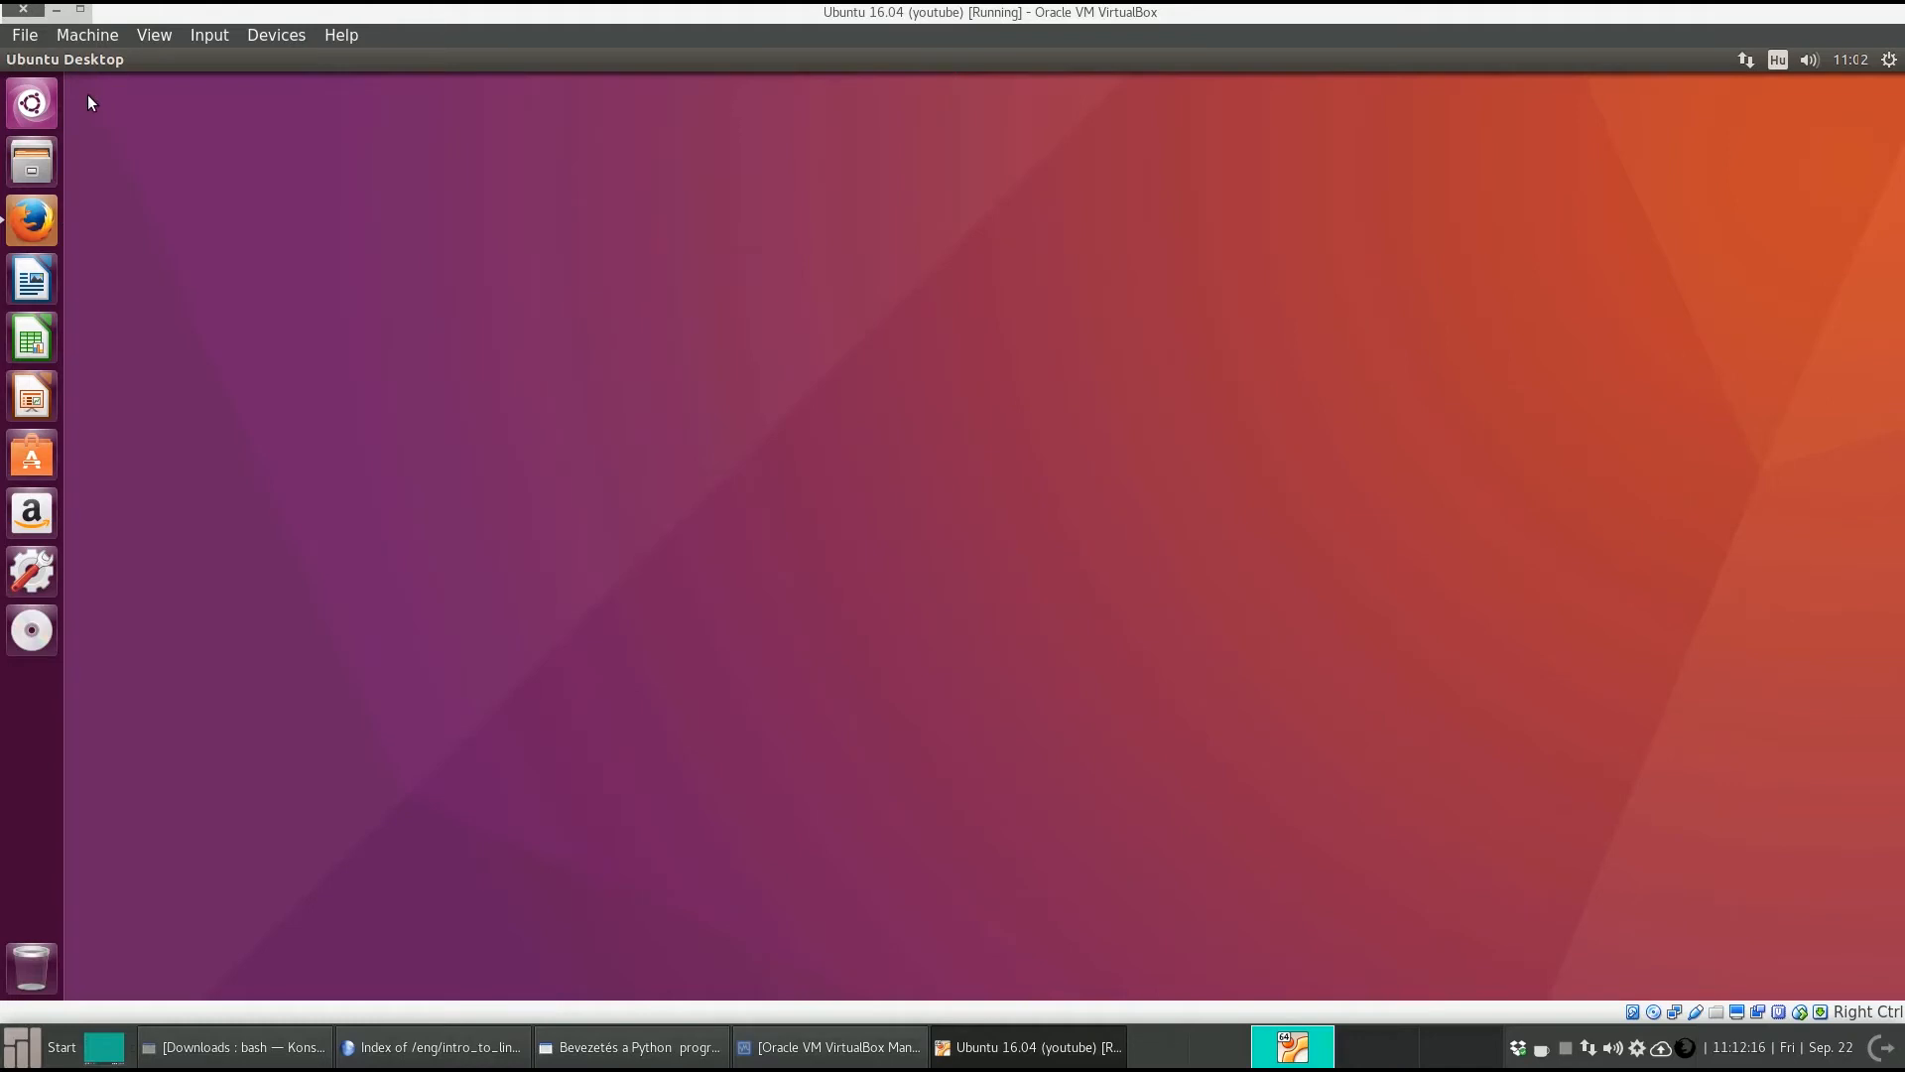
- Find XTerm with the application search, launch it and move its window to the middle of the desktop
{"action": "left_click", "coordinate": [34, 107]}
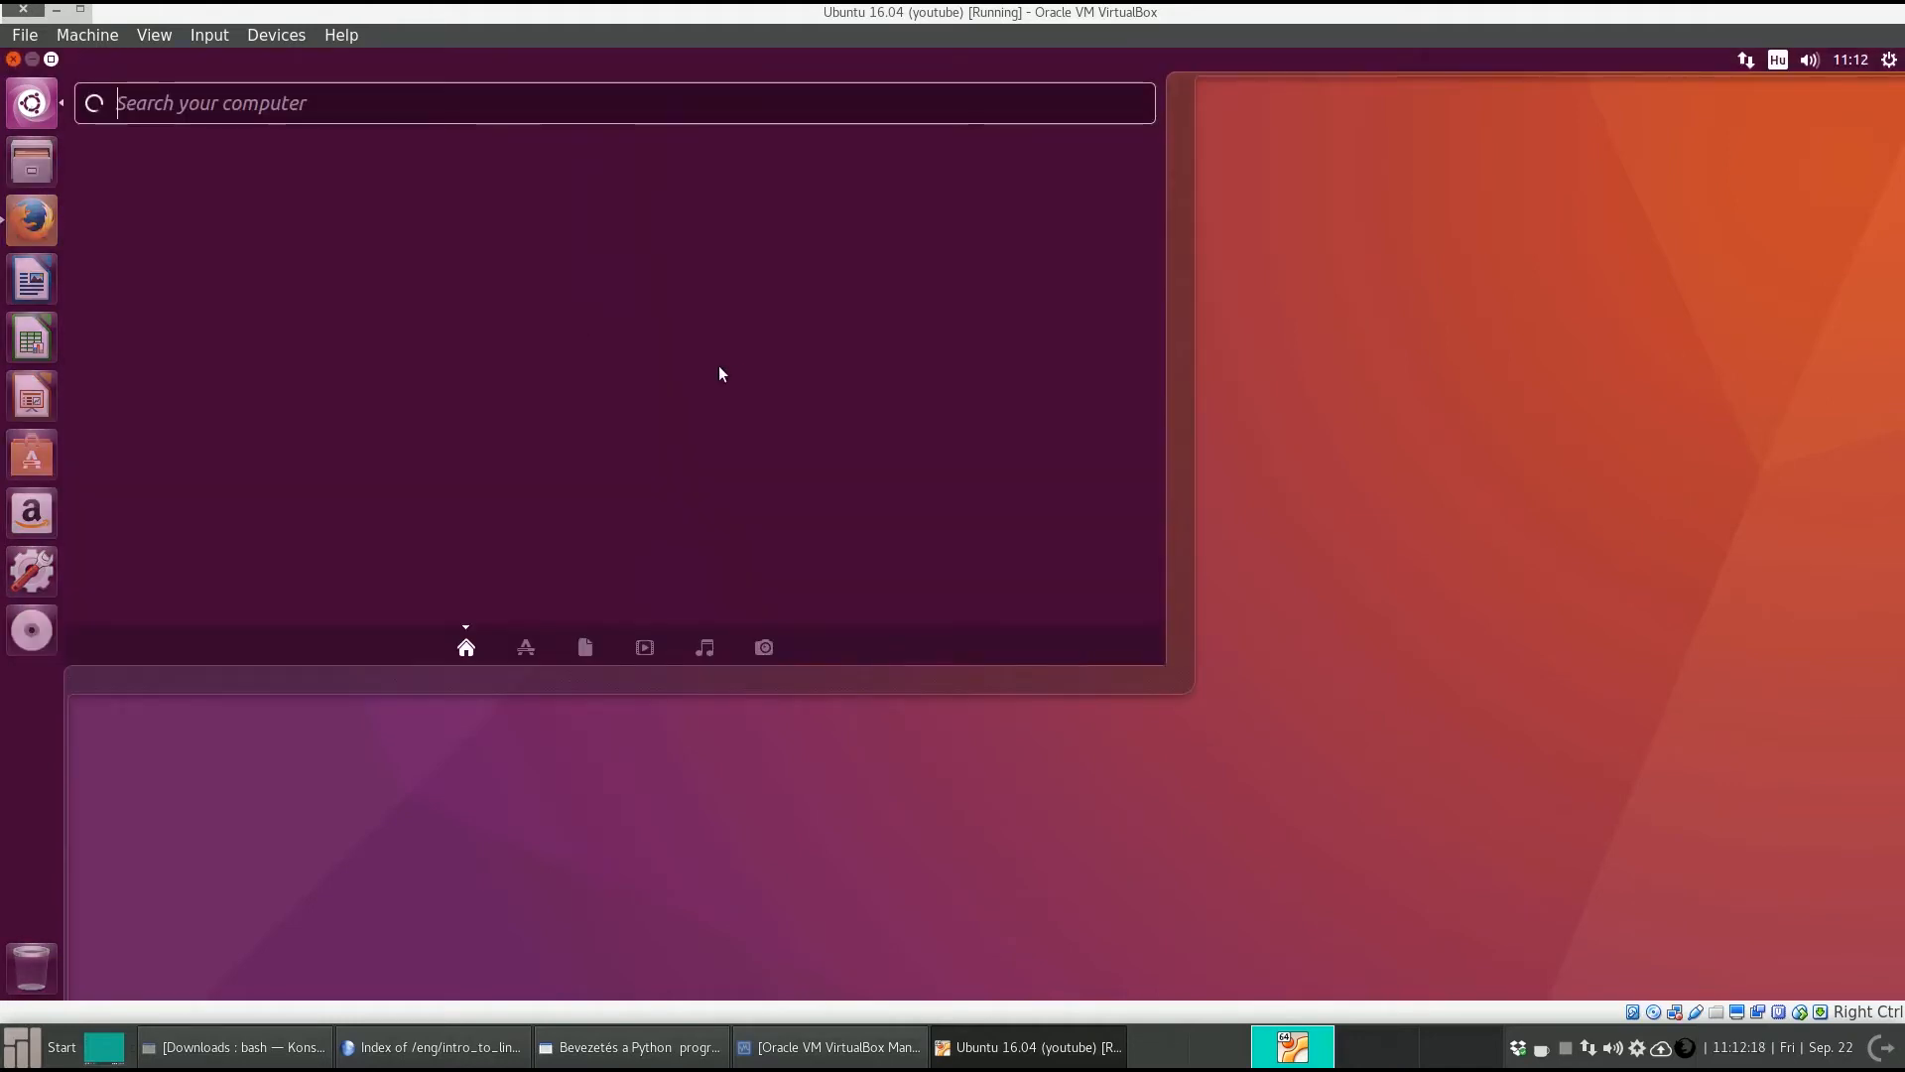
{"action": "type", "text": "xterm"}
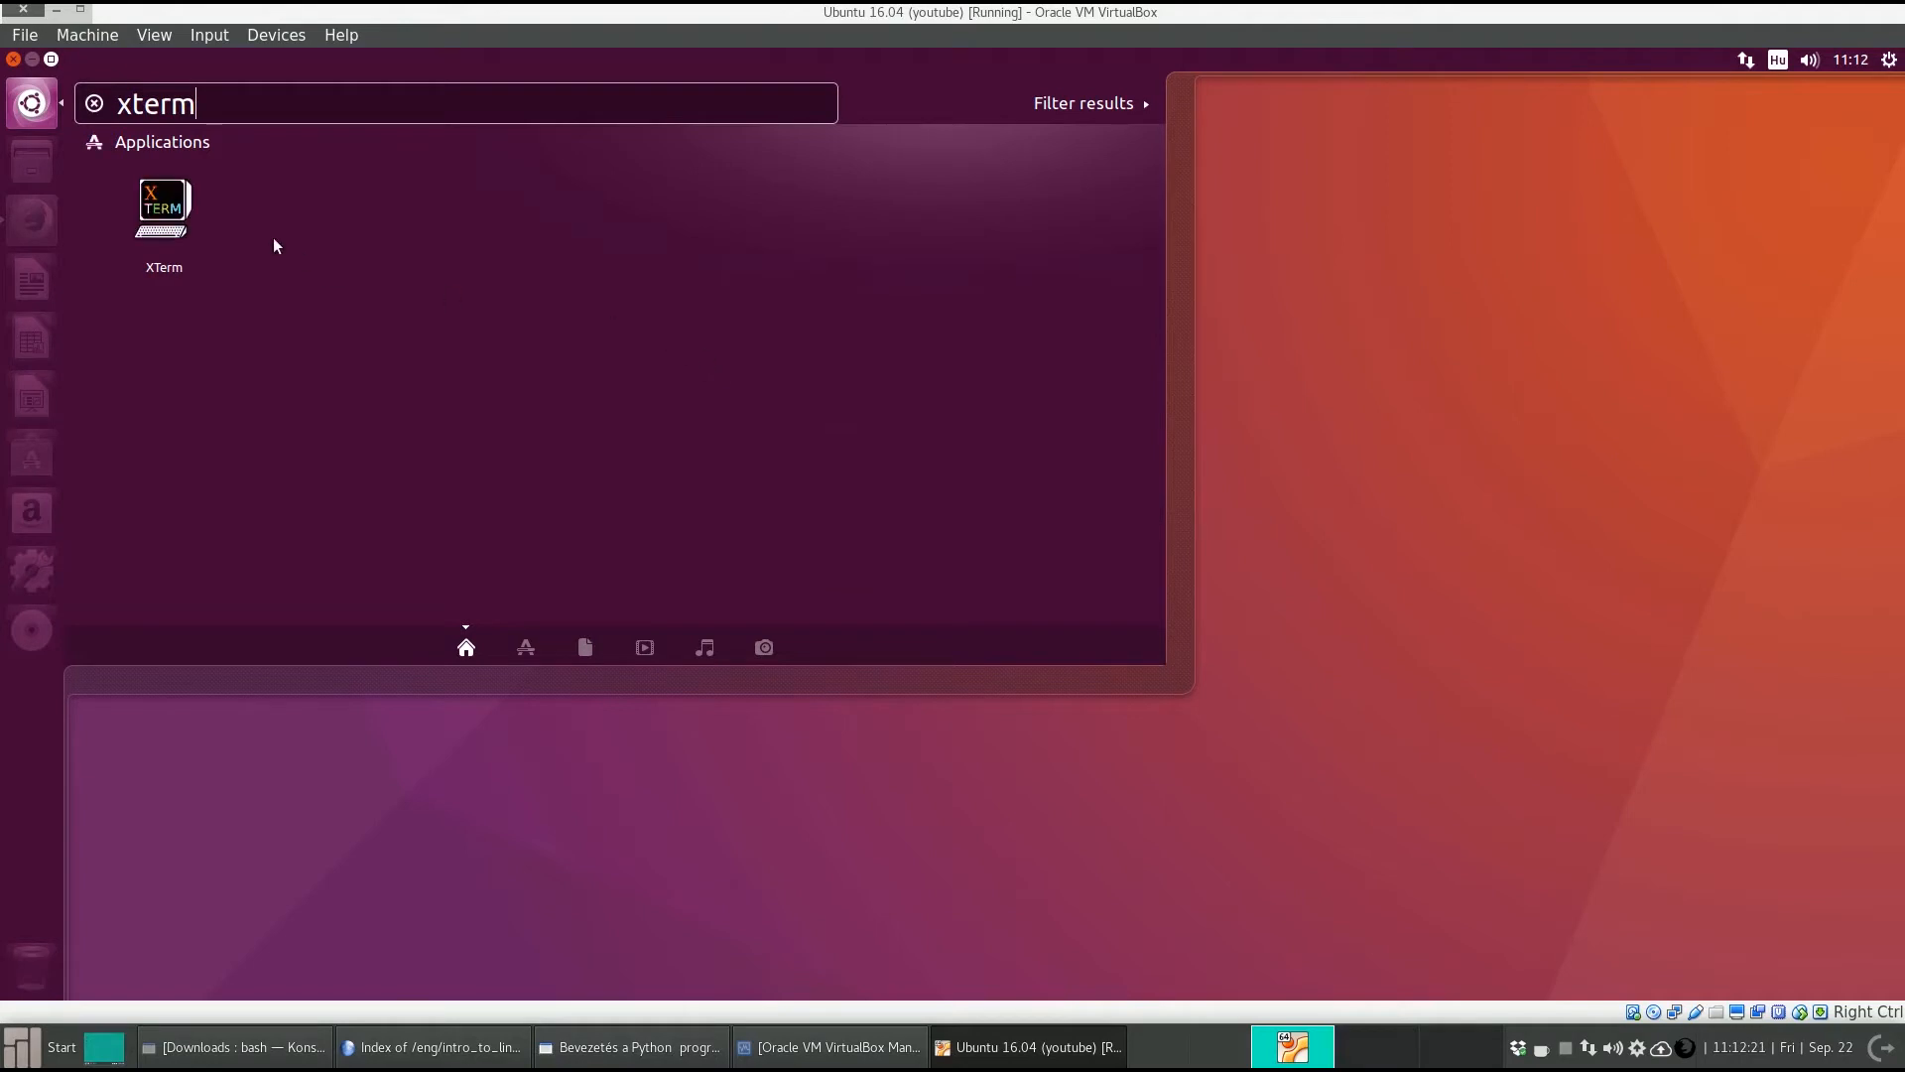
{"action": "left_click", "coordinate": [164, 209]}
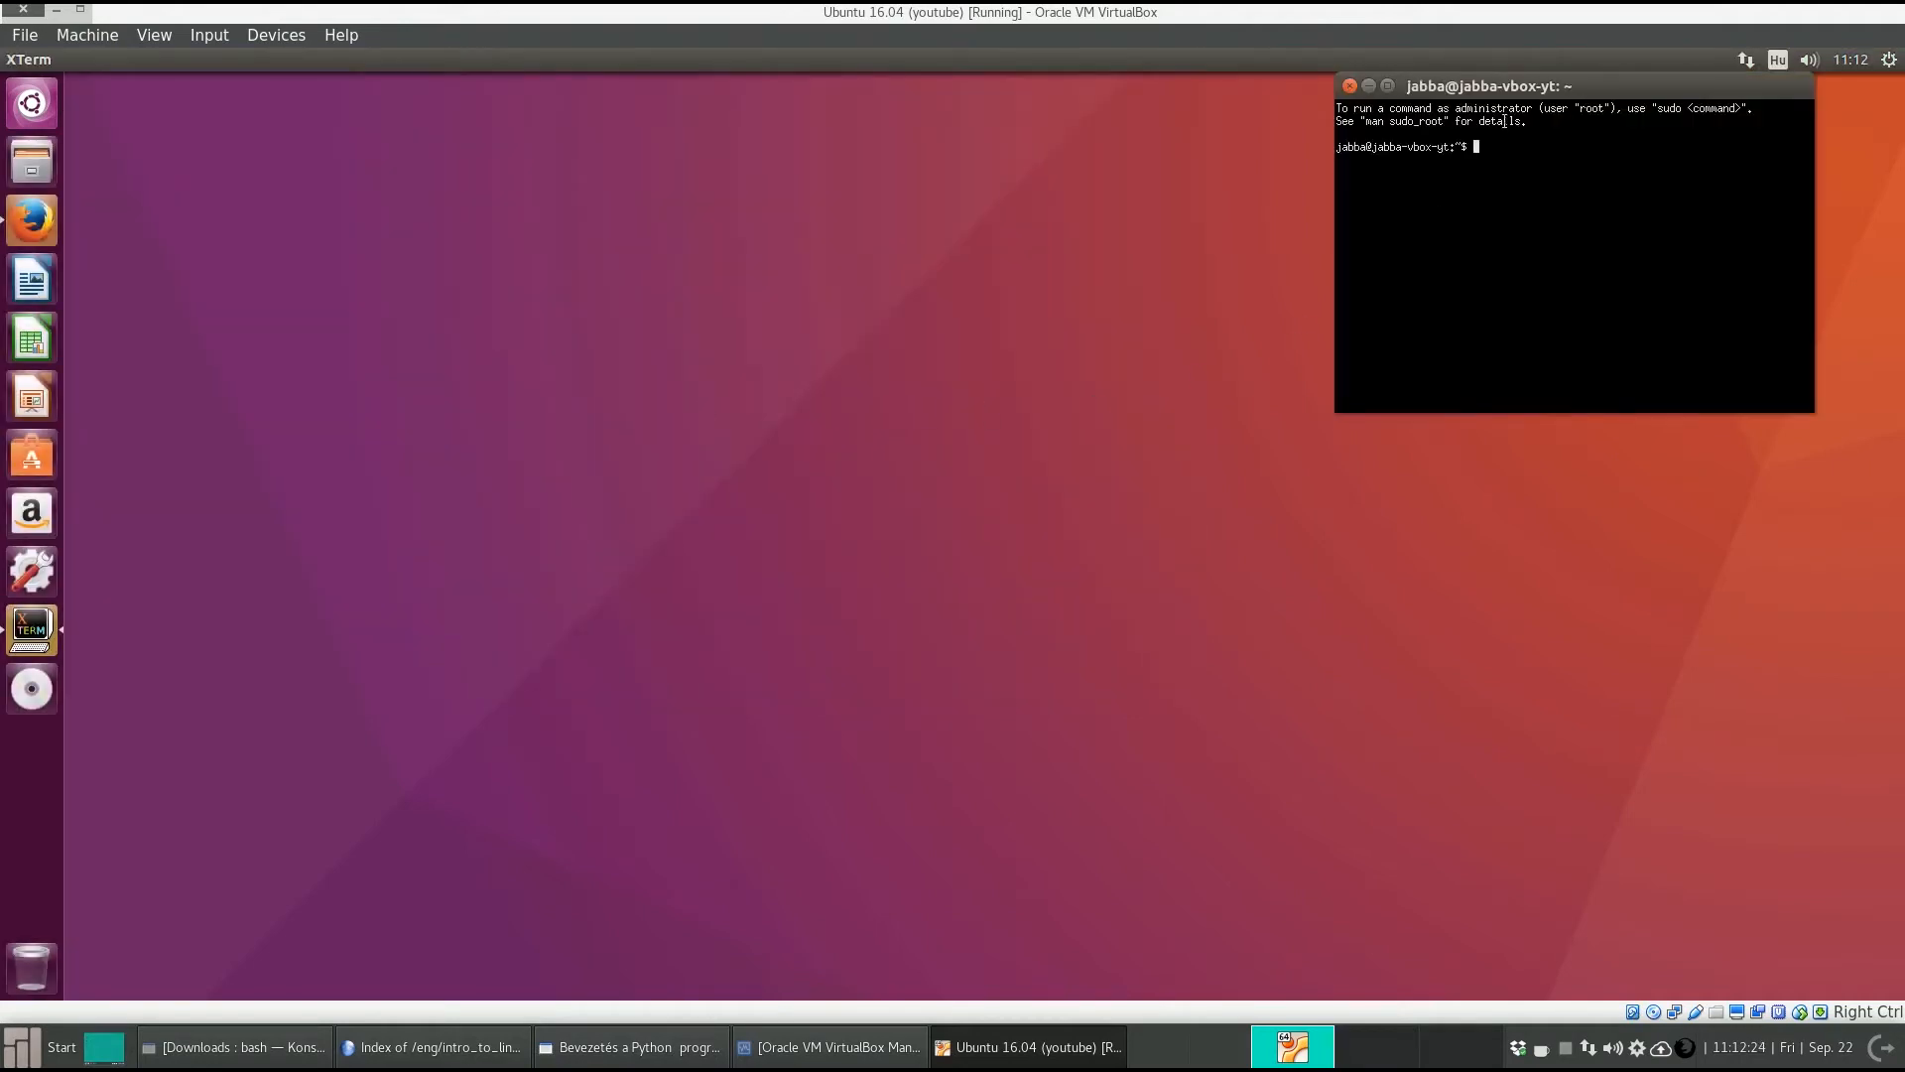
{"action": "left_click_drag", "start_coordinate": [1609, 90], "coordinate": [839, 358]}
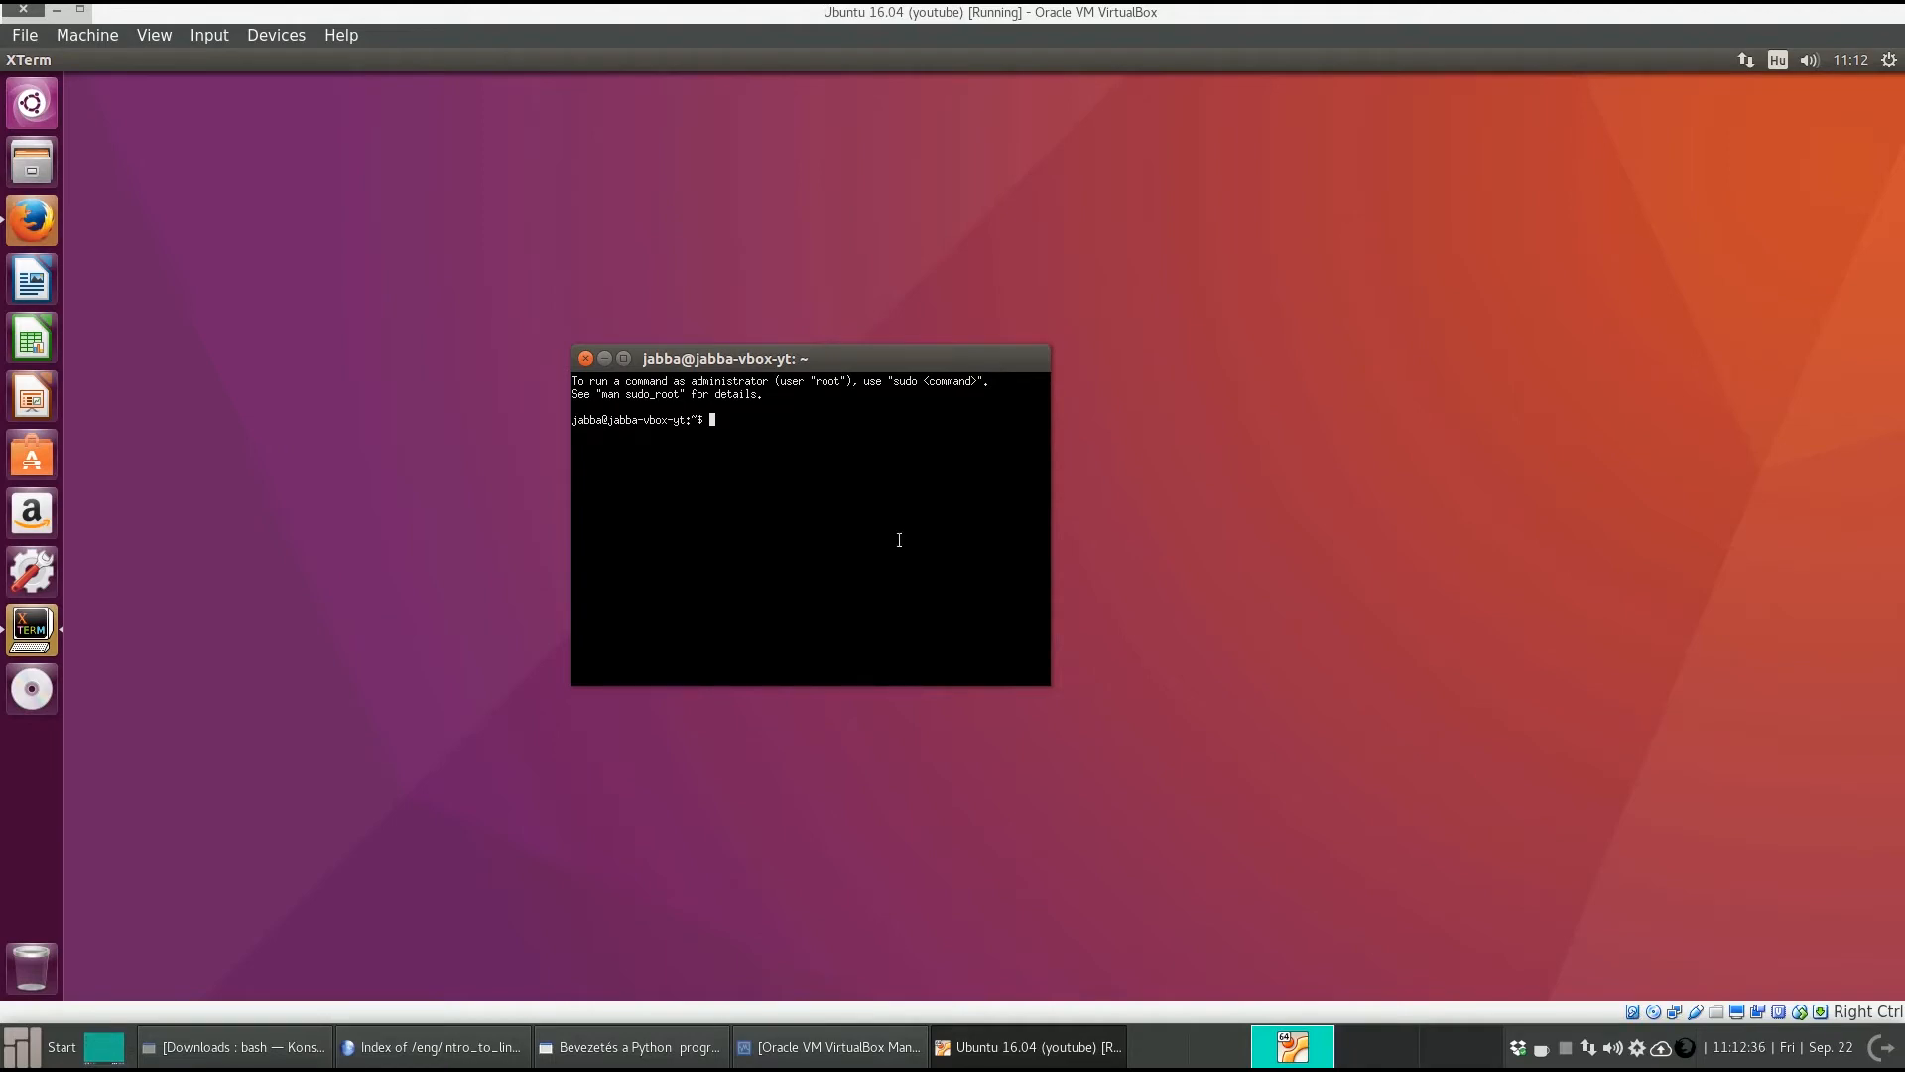
- Change to the Downloads directory in the terminal and list all its files in long format with ls -al
{"action": "type", "text": "cd Do"}
{"action": "key", "text": "Tab"}
{"action": "key", "text": "Return"}
{"action": "type", "text": "ls -al"}
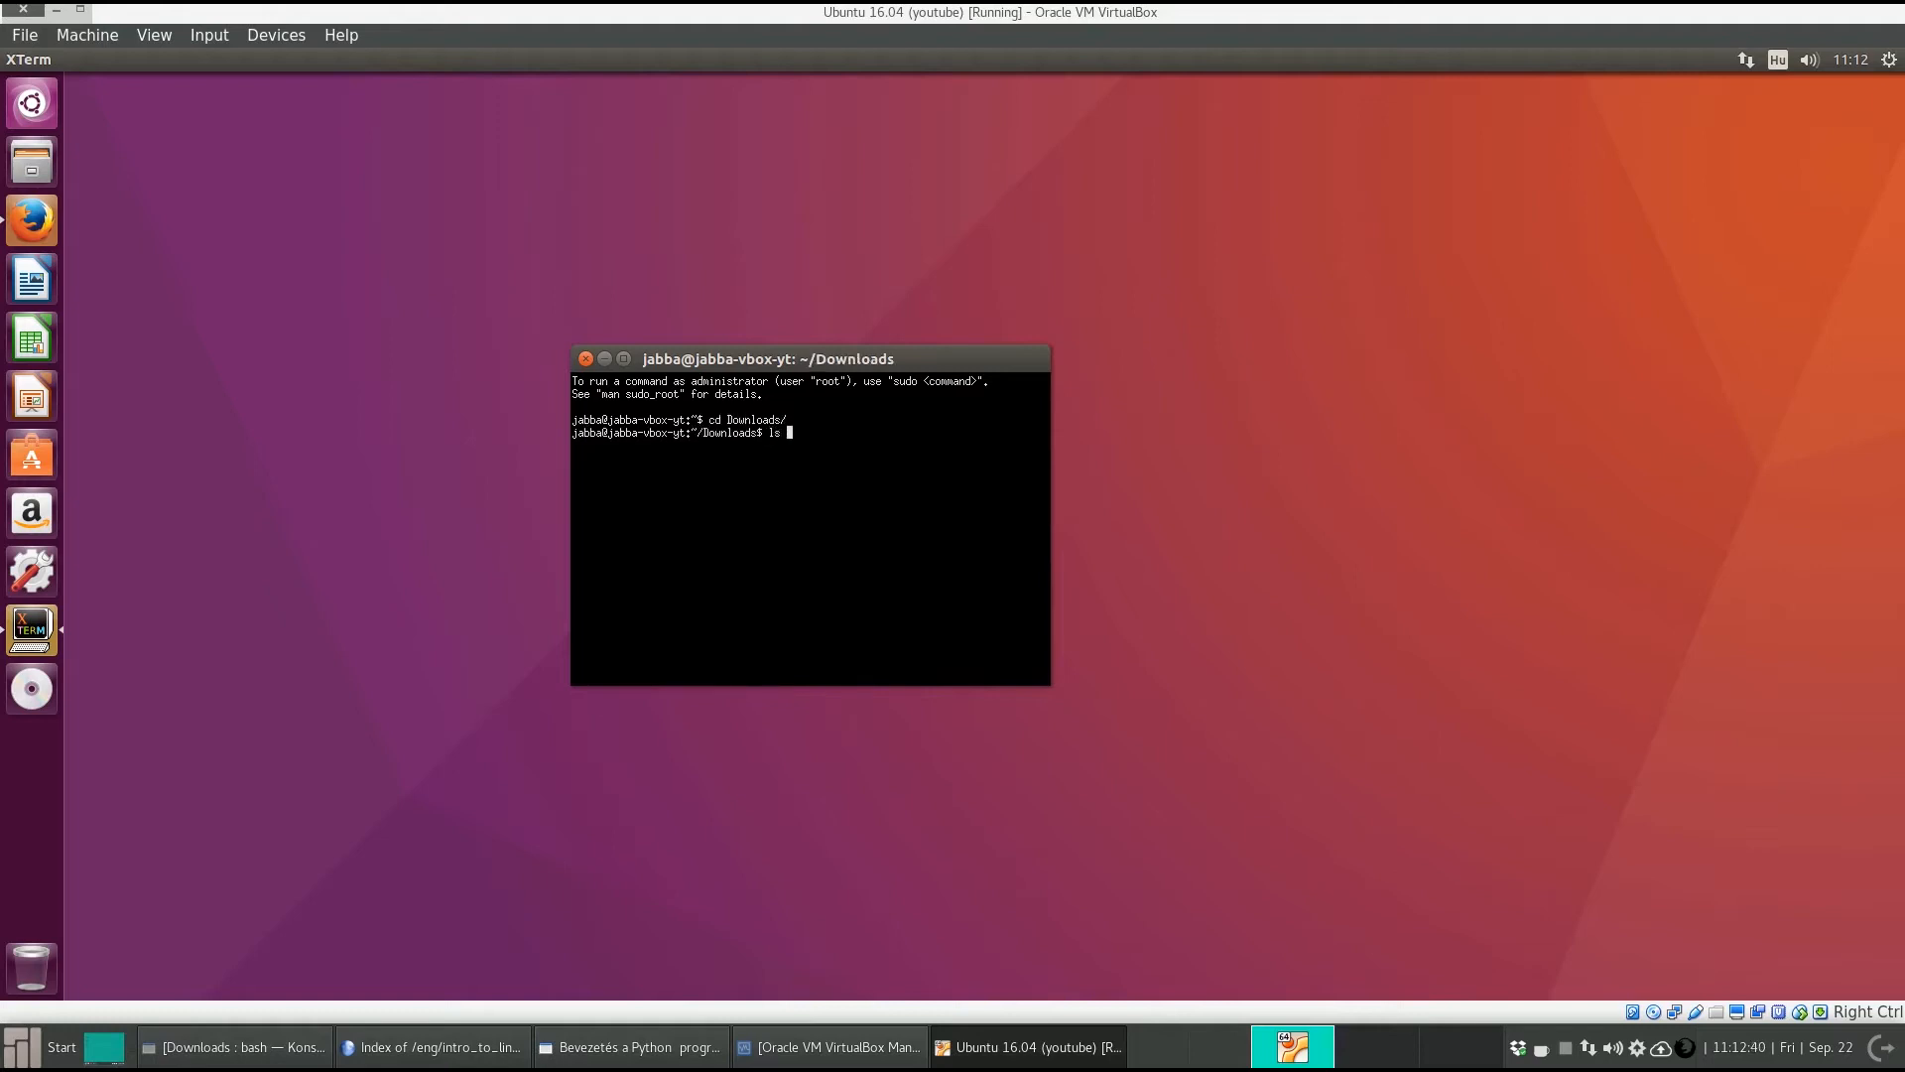
{"action": "key", "text": "Return"}
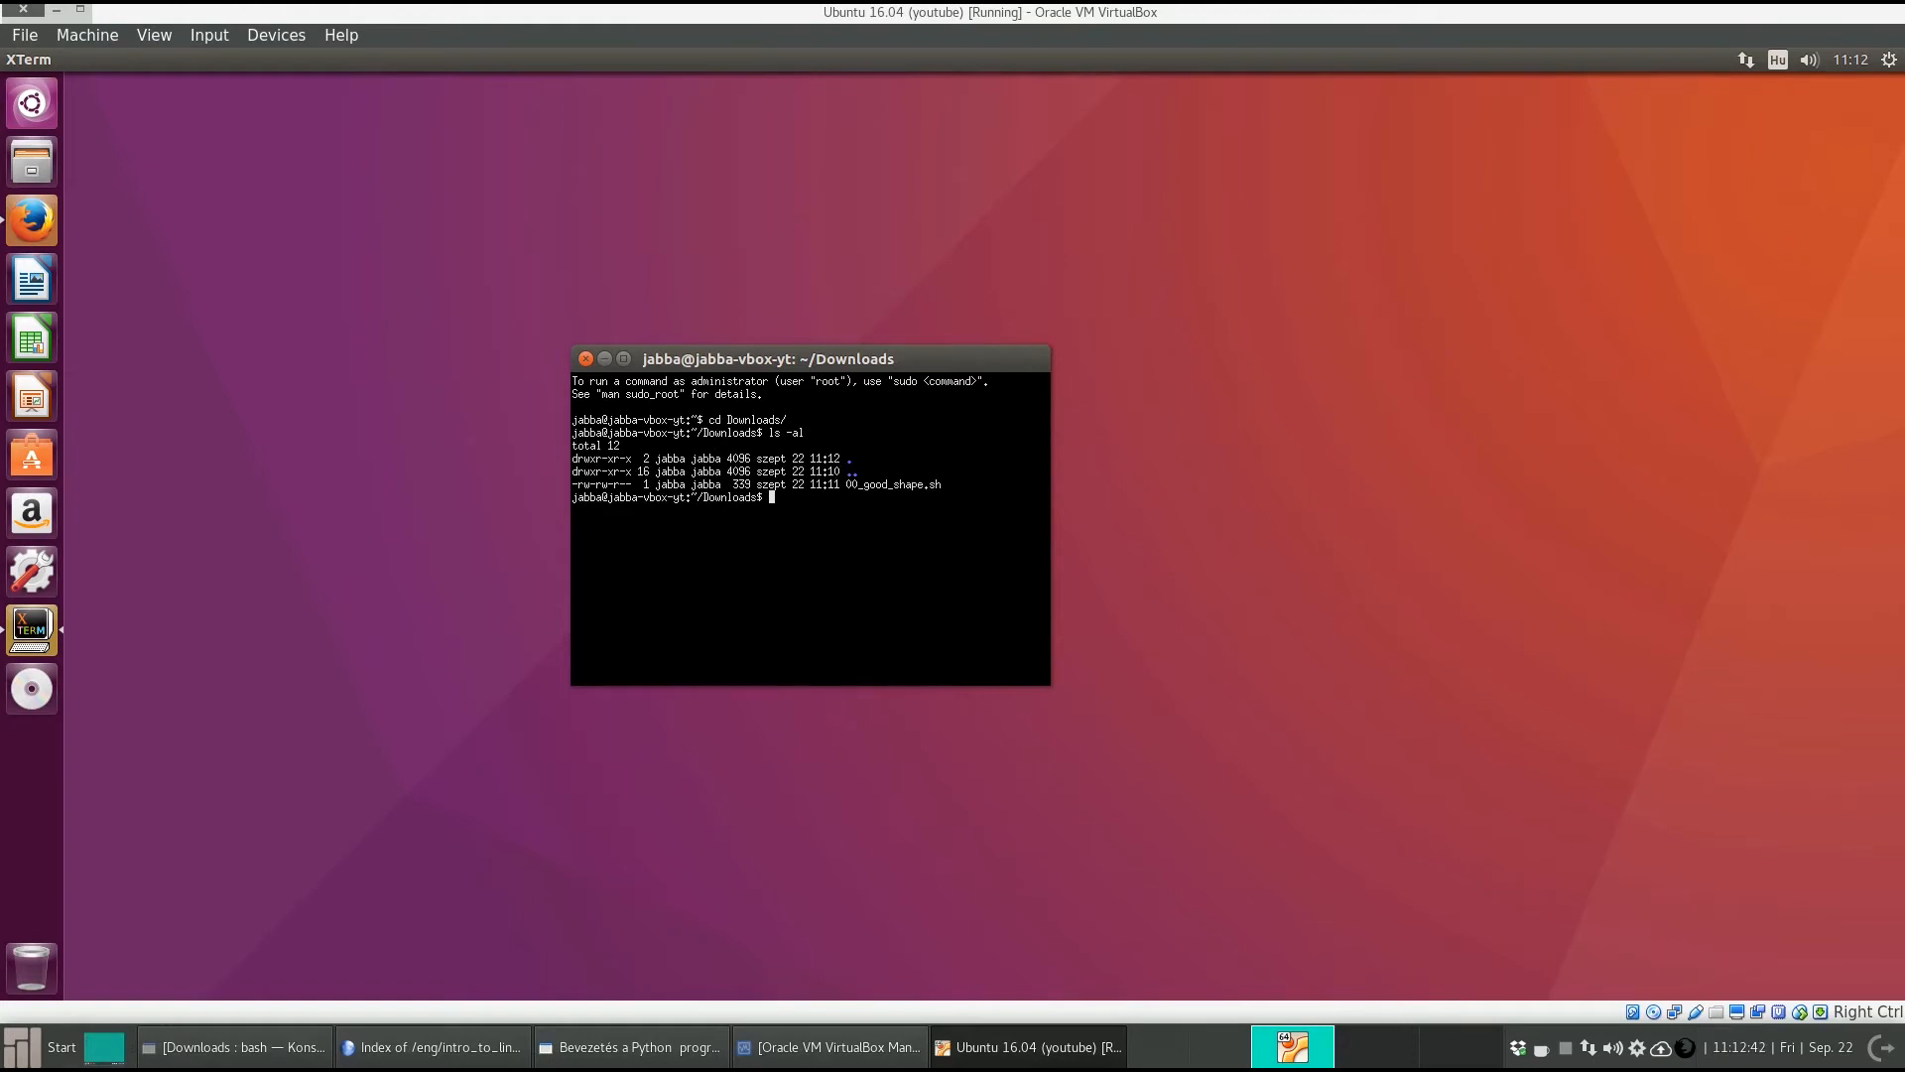
- Display the contents of 00_good_shape.sh in the terminal with cat
{"action": "type", "text": "cat 00"}
{"action": "key", "text": "Tab"}
{"action": "key", "text": "Return"}
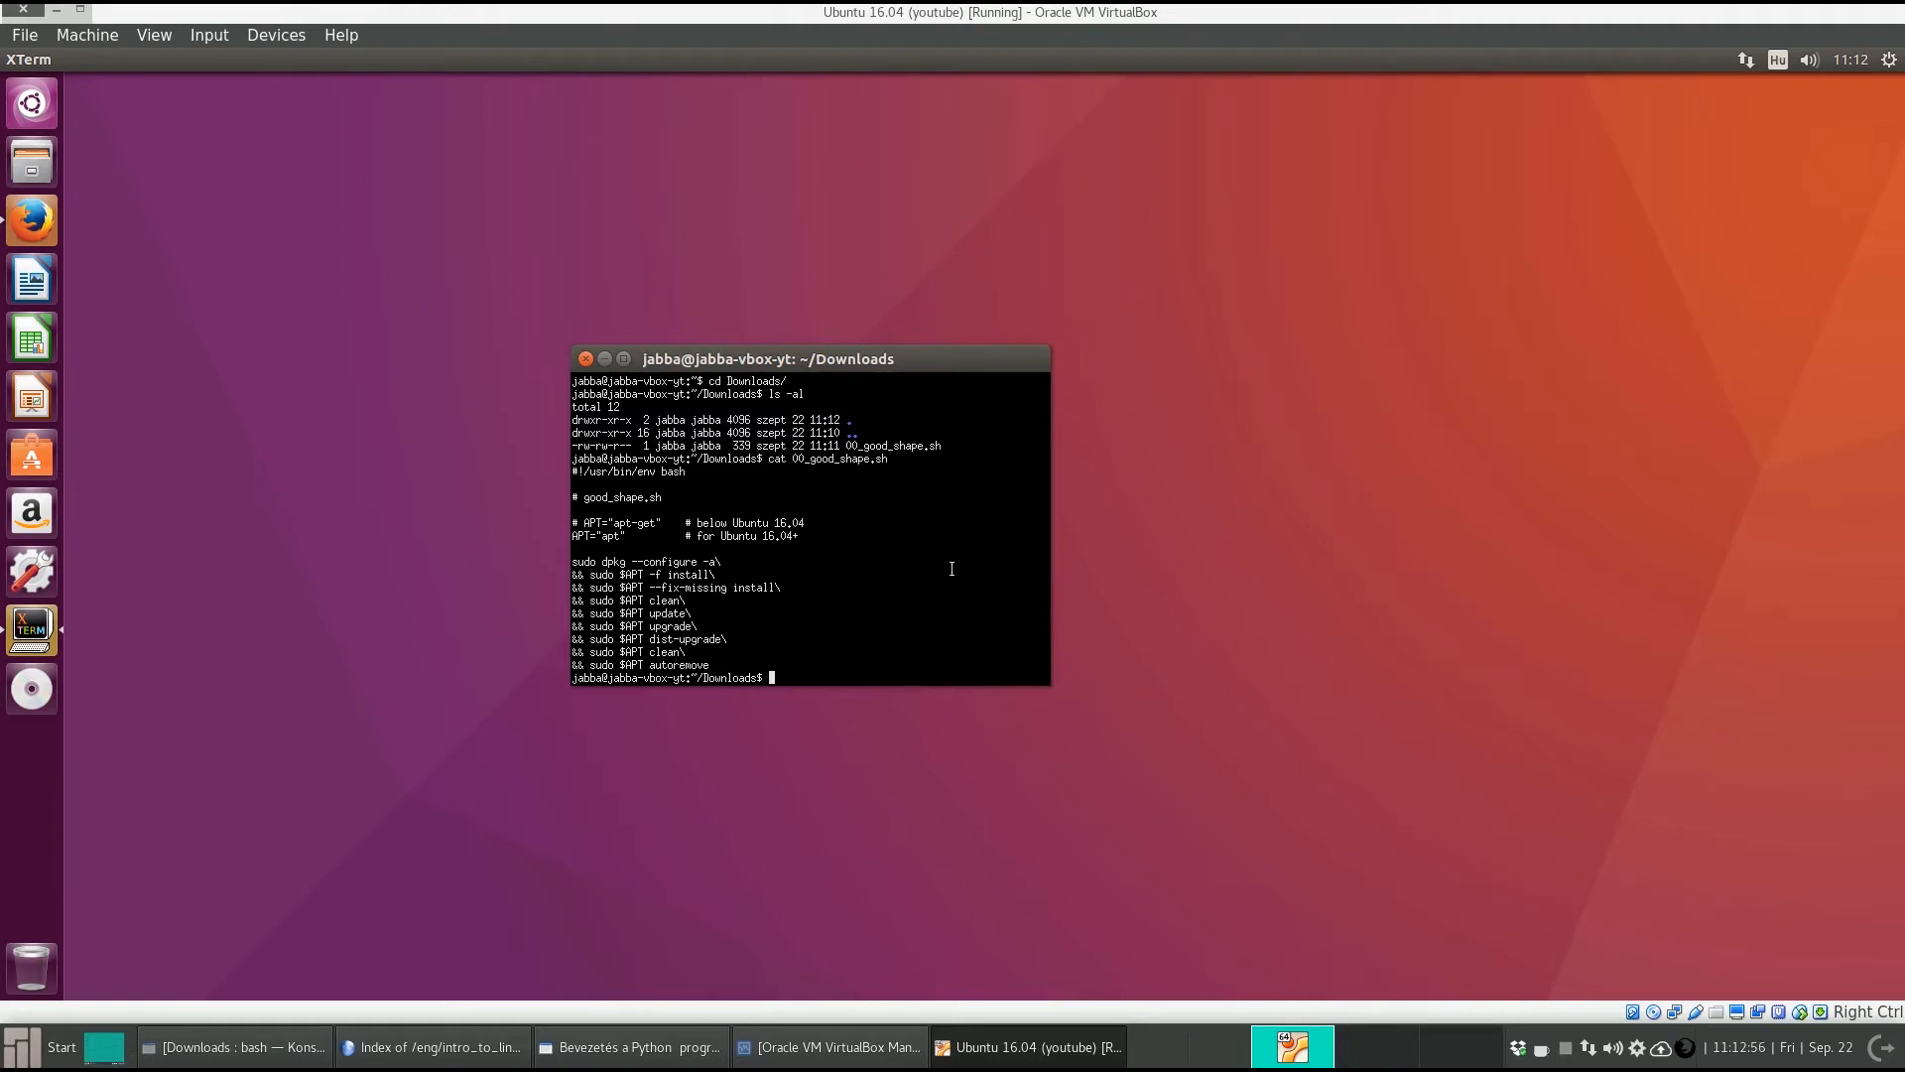
- Run 00_good_shape.sh with sh and enter the account's sudo password
{"action": "key", "text": "Return"}
{"action": "type", "text": "sh 00"}
{"action": "key", "text": "Tab"}
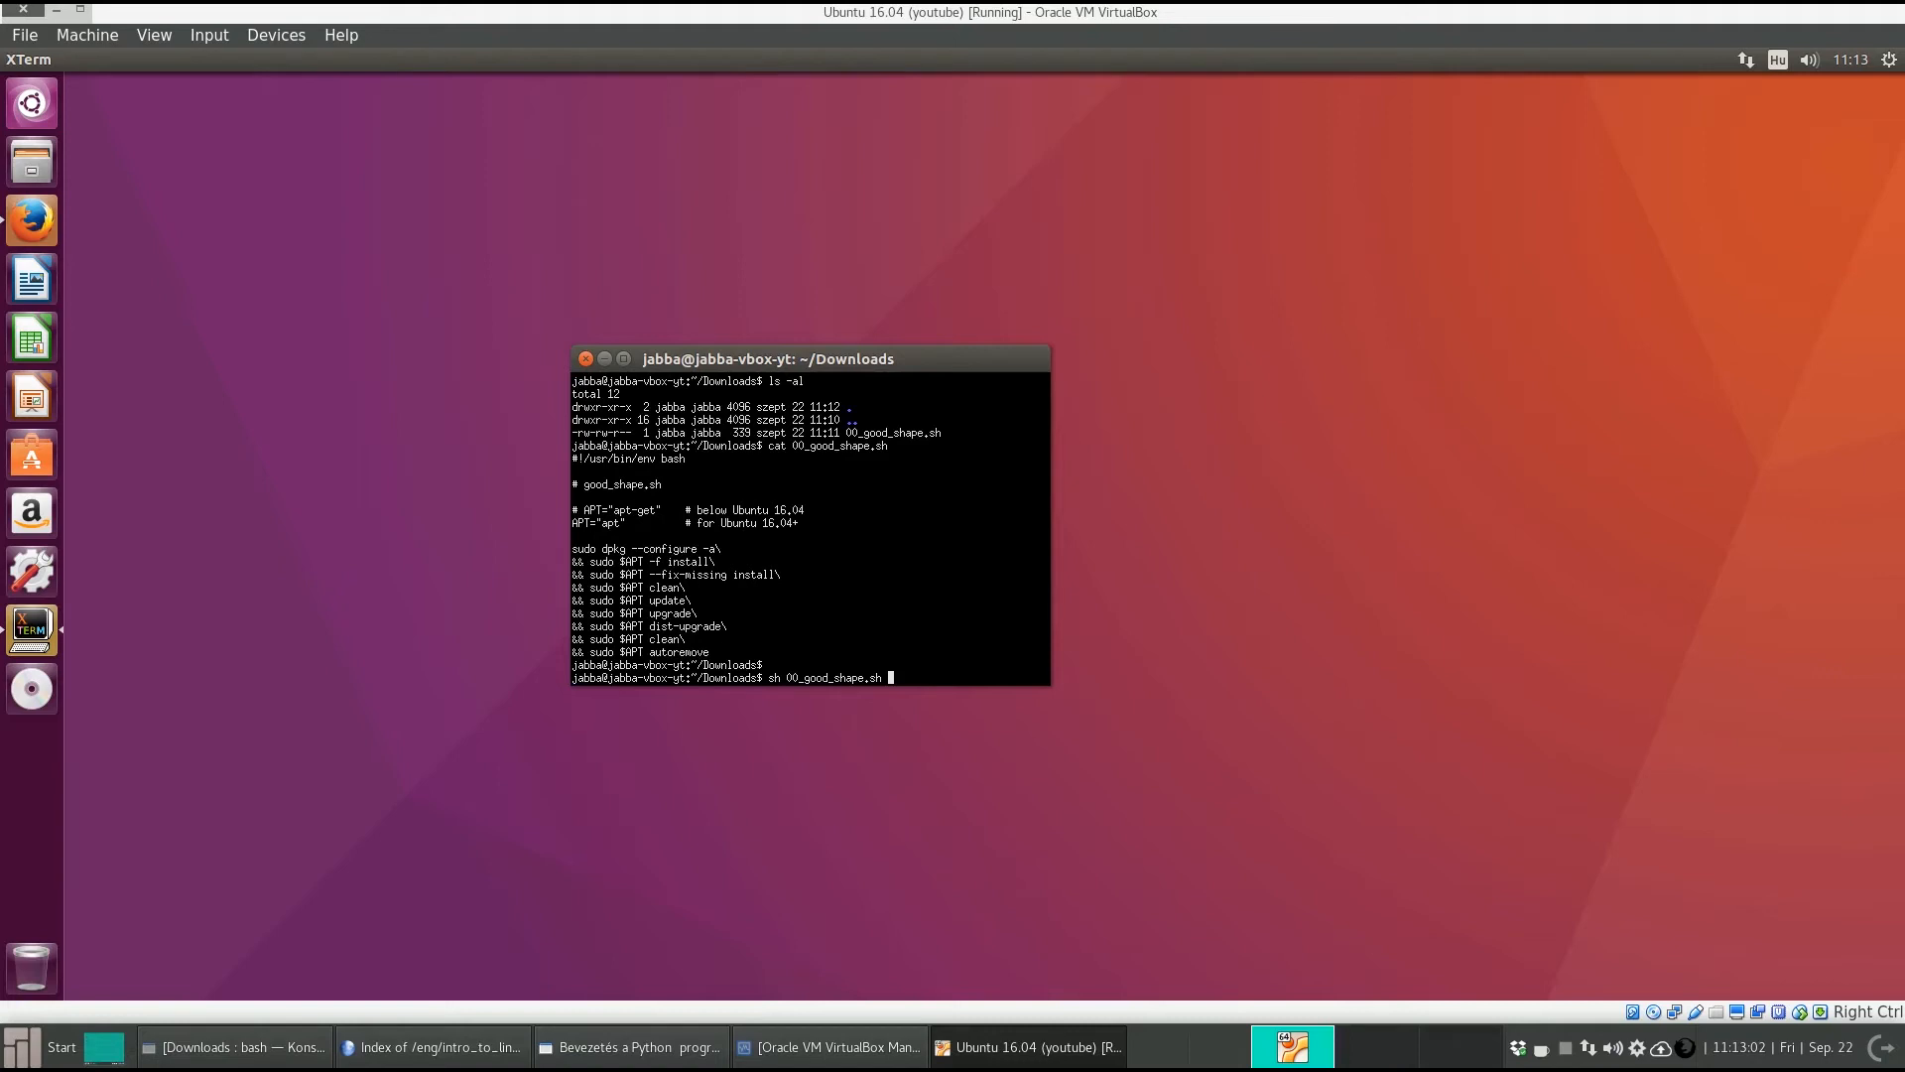
{"action": "key", "text": "Return"}
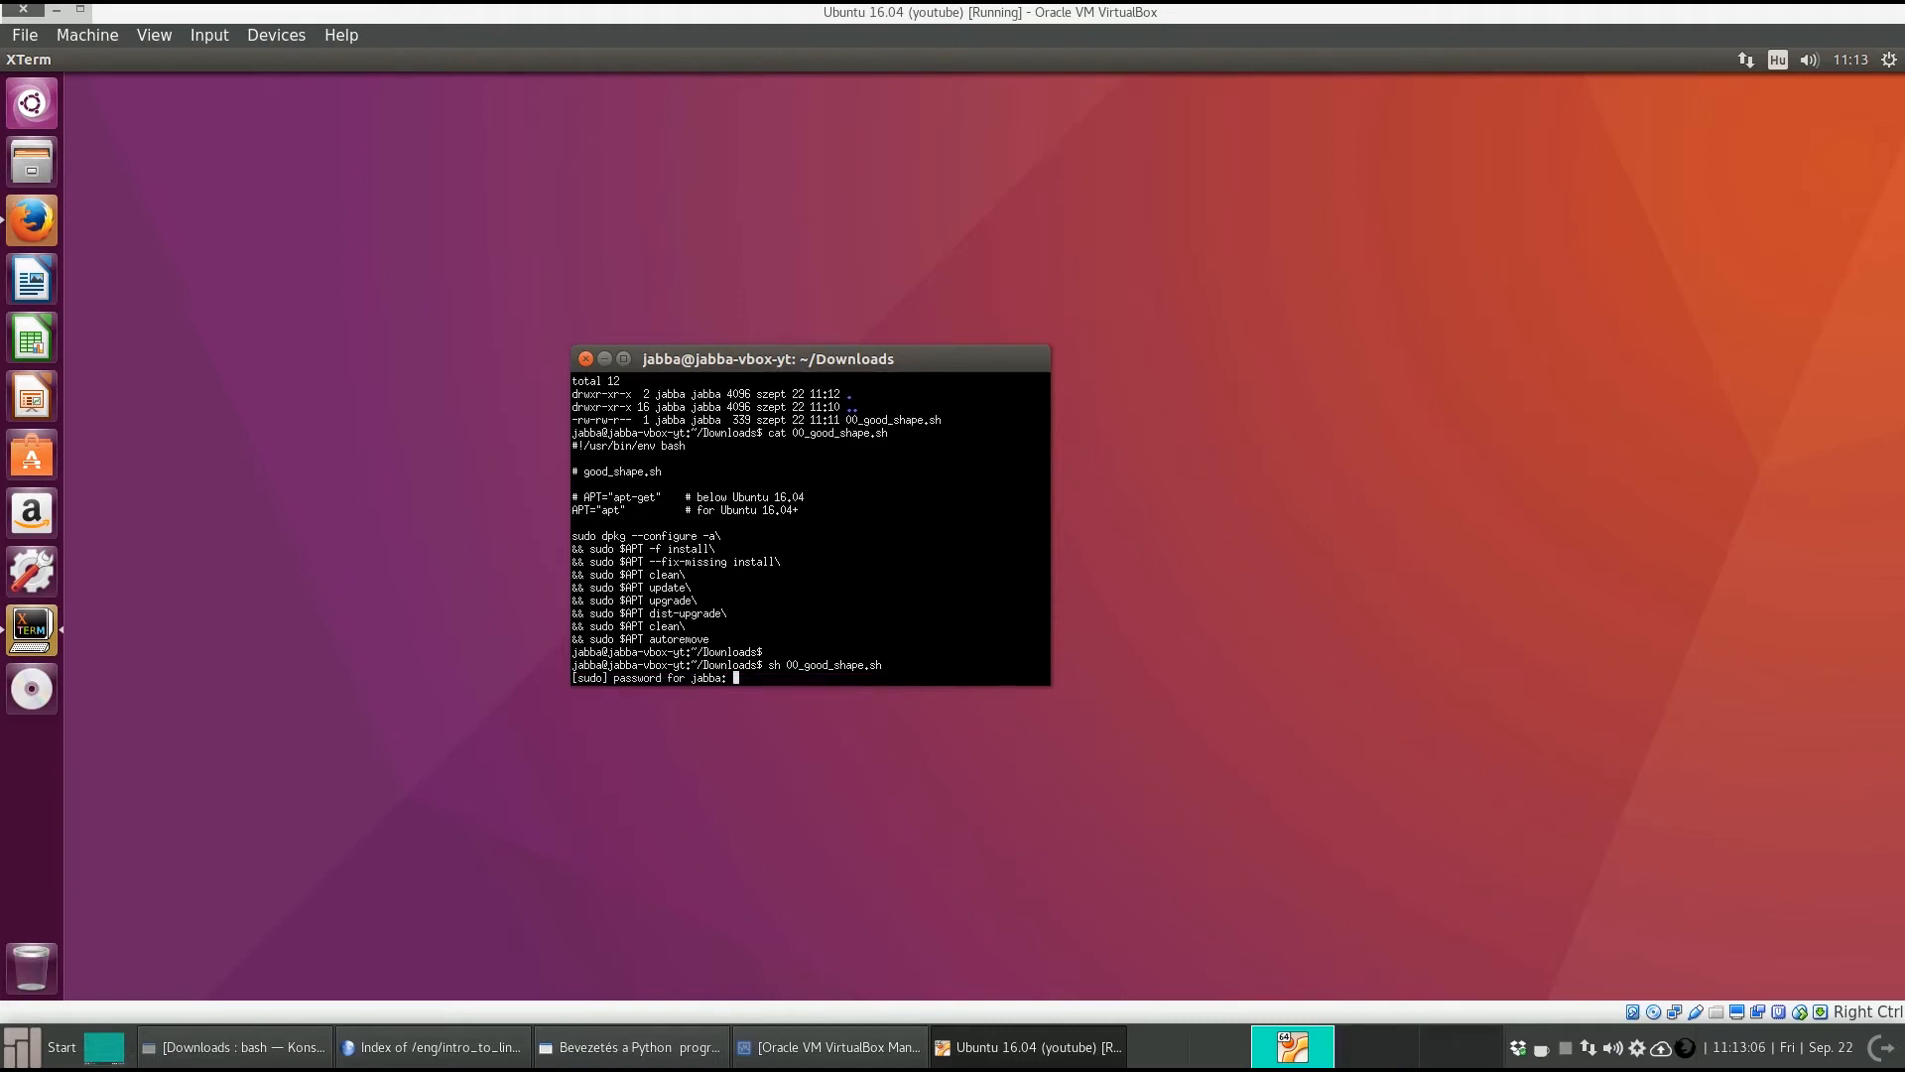
{"action": "key", "text": "Return"}
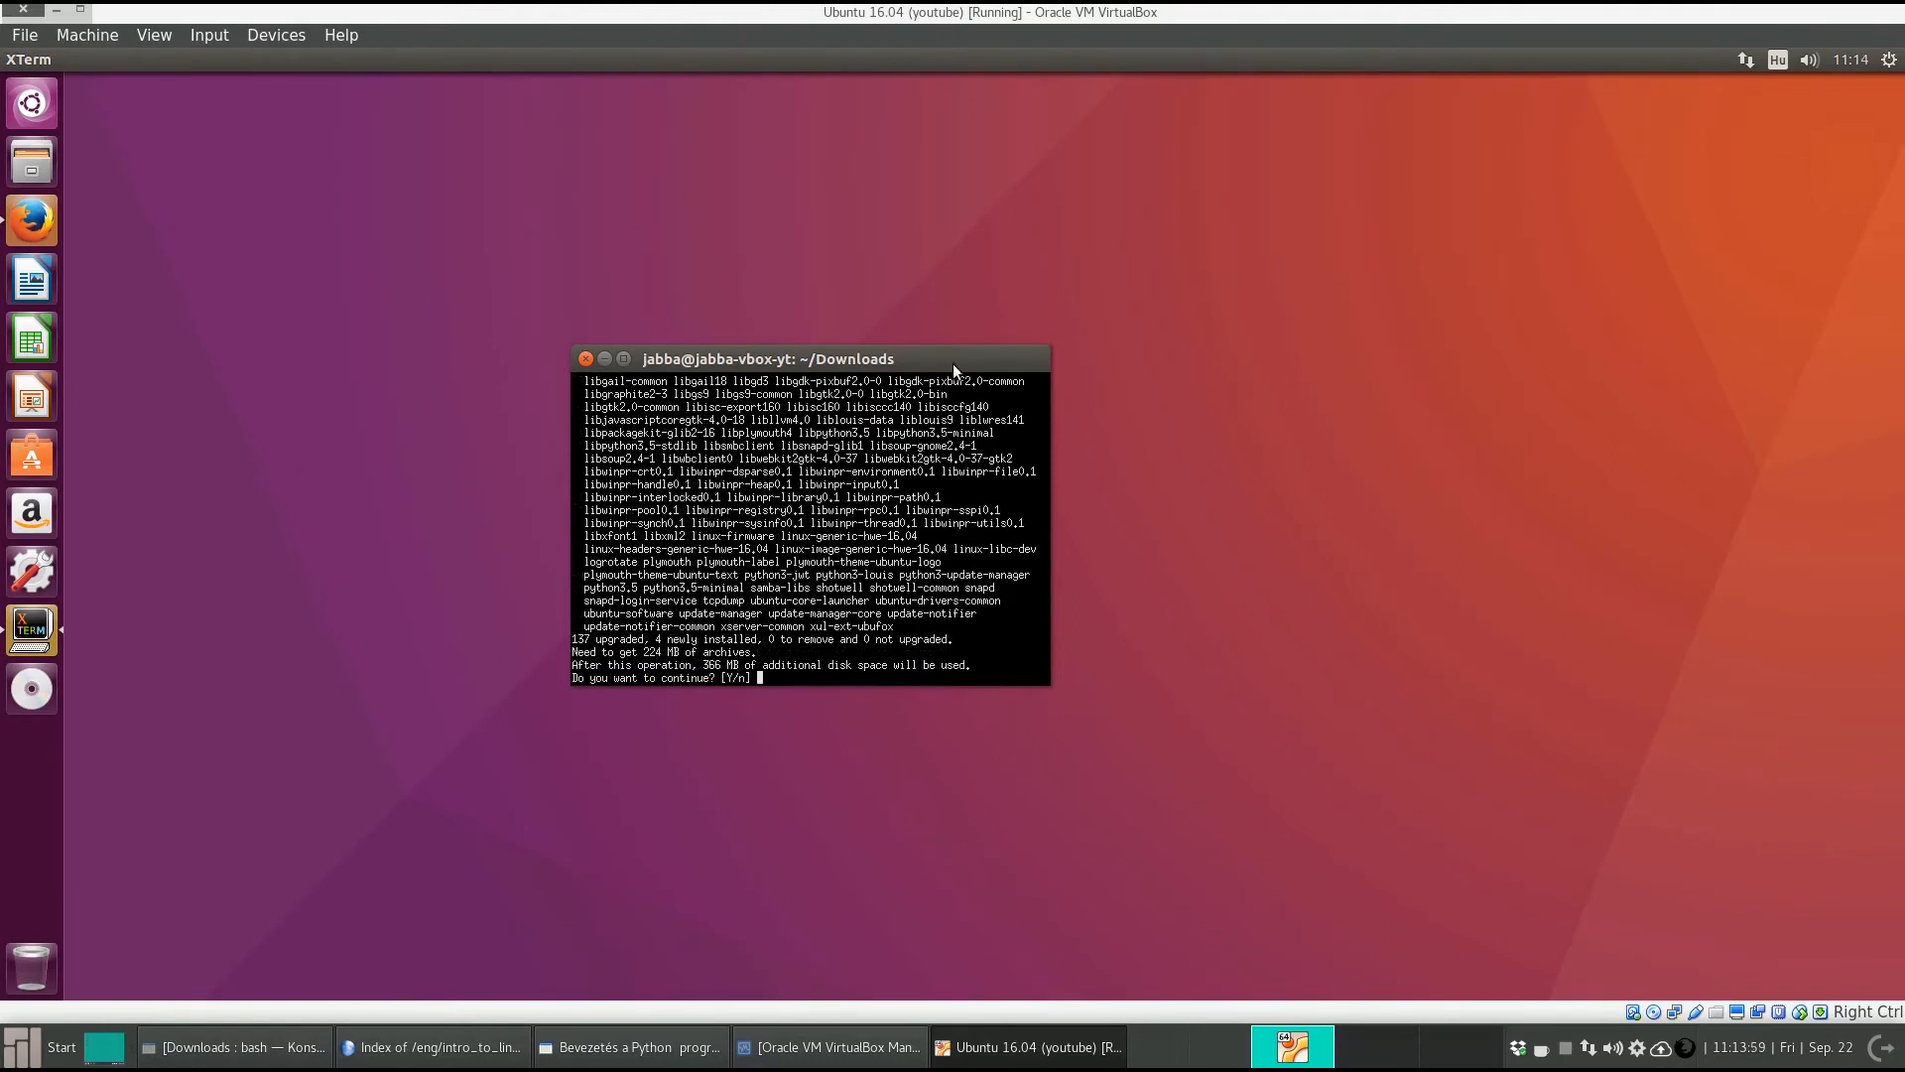
- Review the script's output, including the new linux-headers and linux-image packages, and accept the package upgrade
{"action": "left_click_drag", "start_coordinate": [953, 364], "coordinate": [710, 254]}
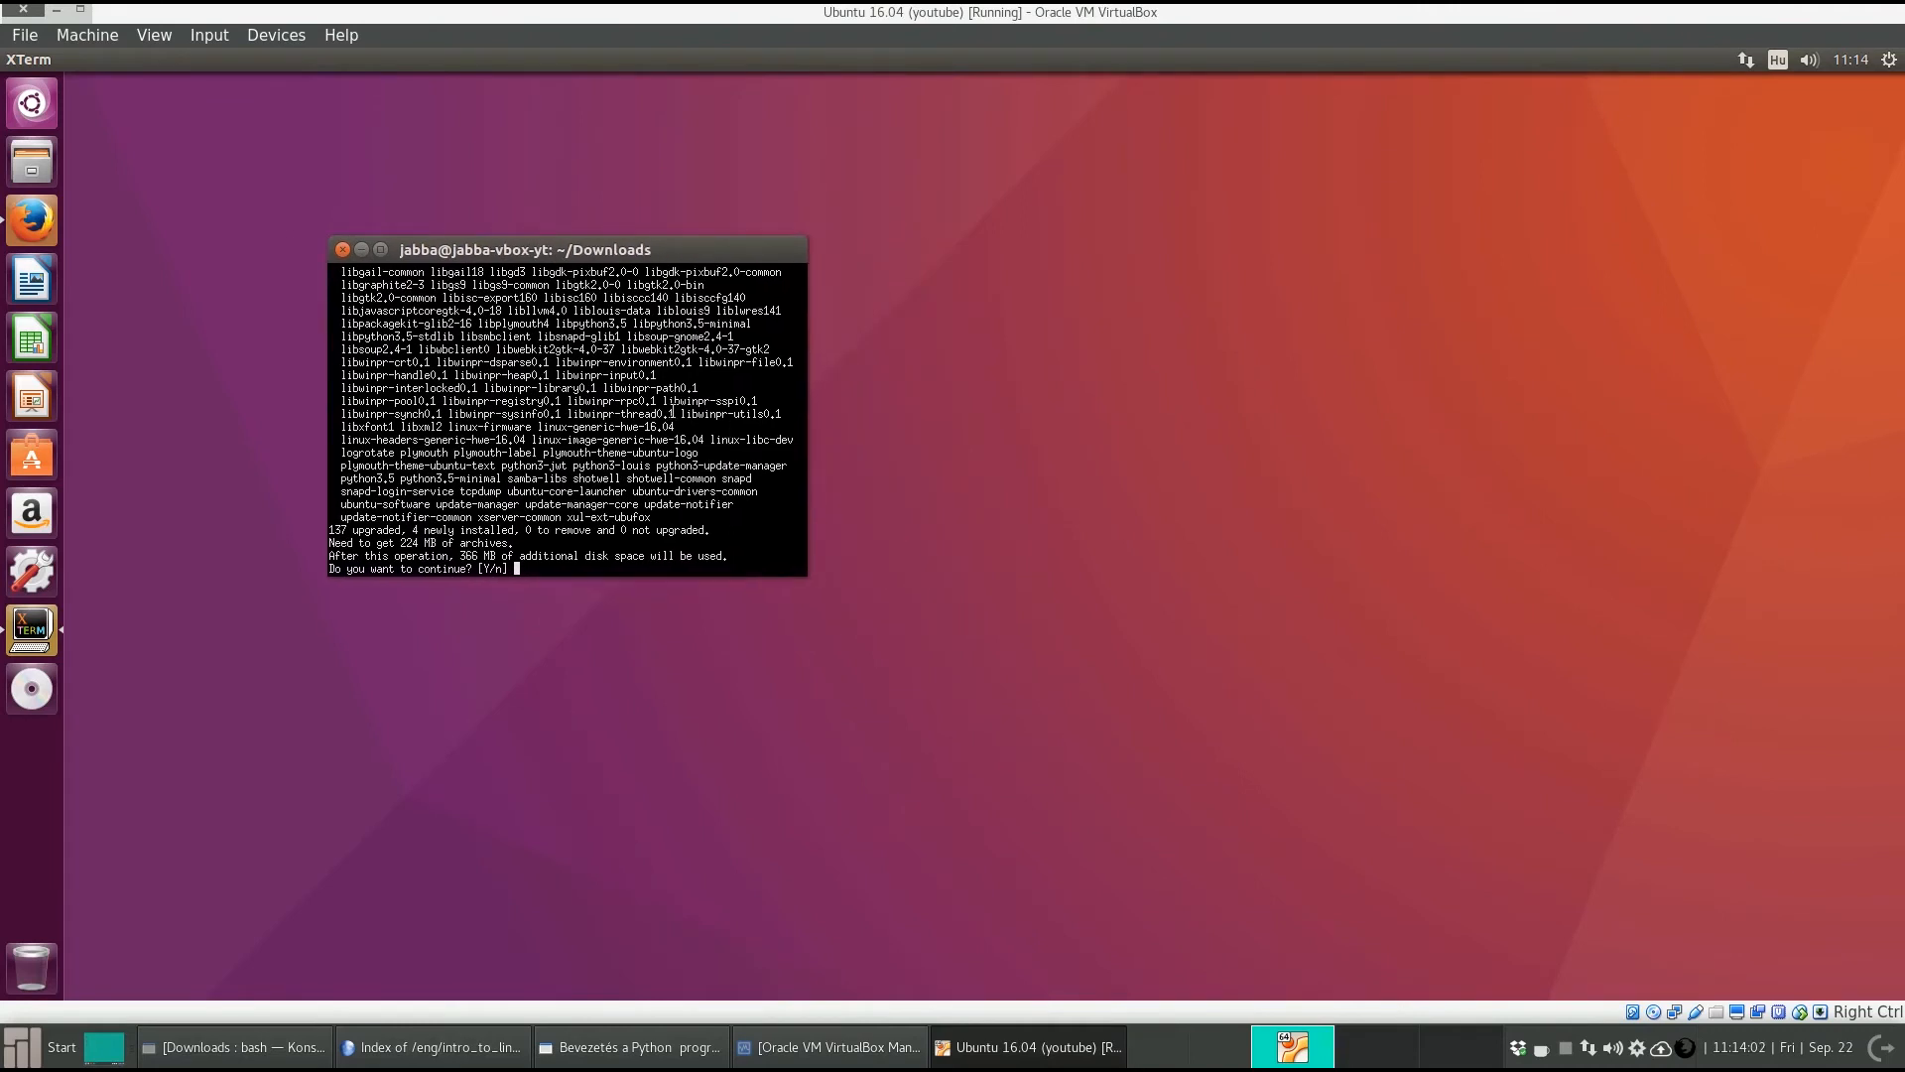
{"action": "scroll", "coordinate": [673, 412], "scroll_direction": "up", "scroll_amount": 10}
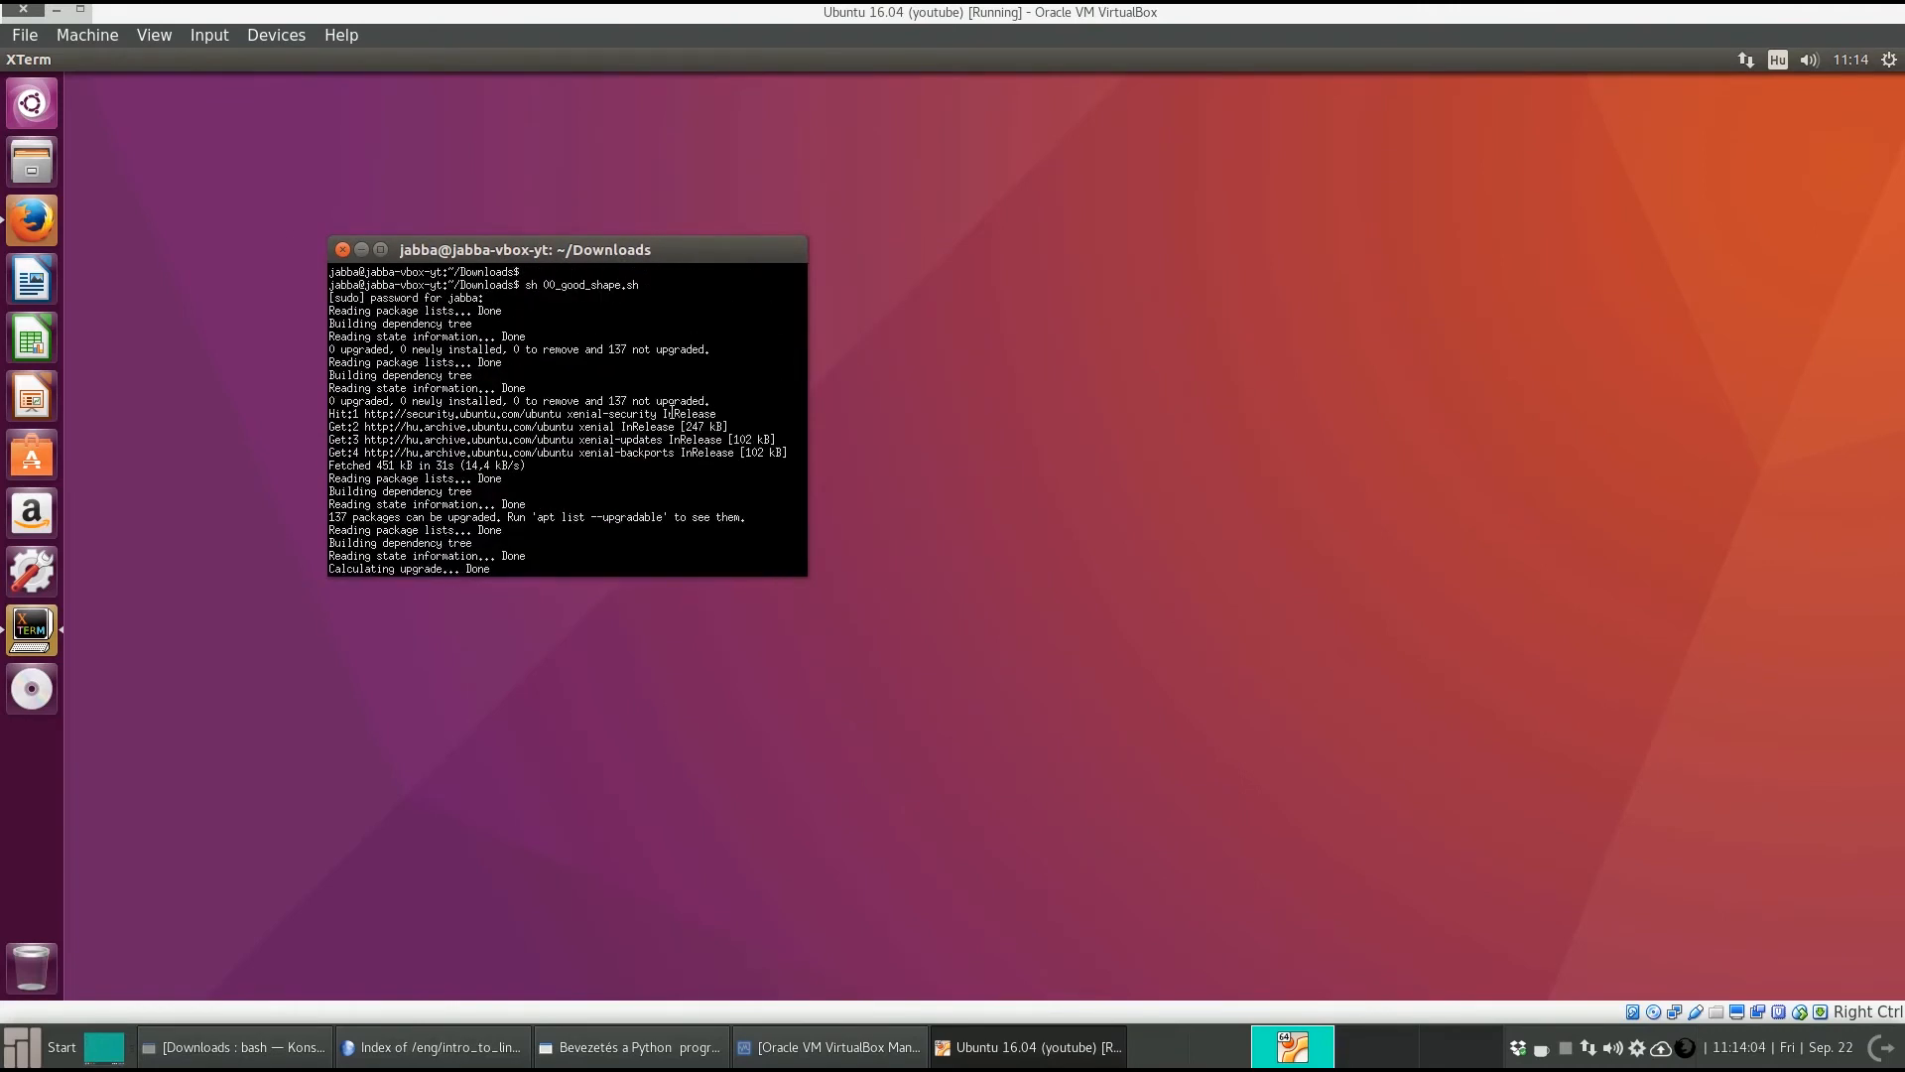
{"action": "scroll", "coordinate": [672, 412], "scroll_direction": "down", "scroll_amount": 3}
{"action": "scroll", "coordinate": [672, 412], "scroll_direction": "down", "scroll_amount": 1}
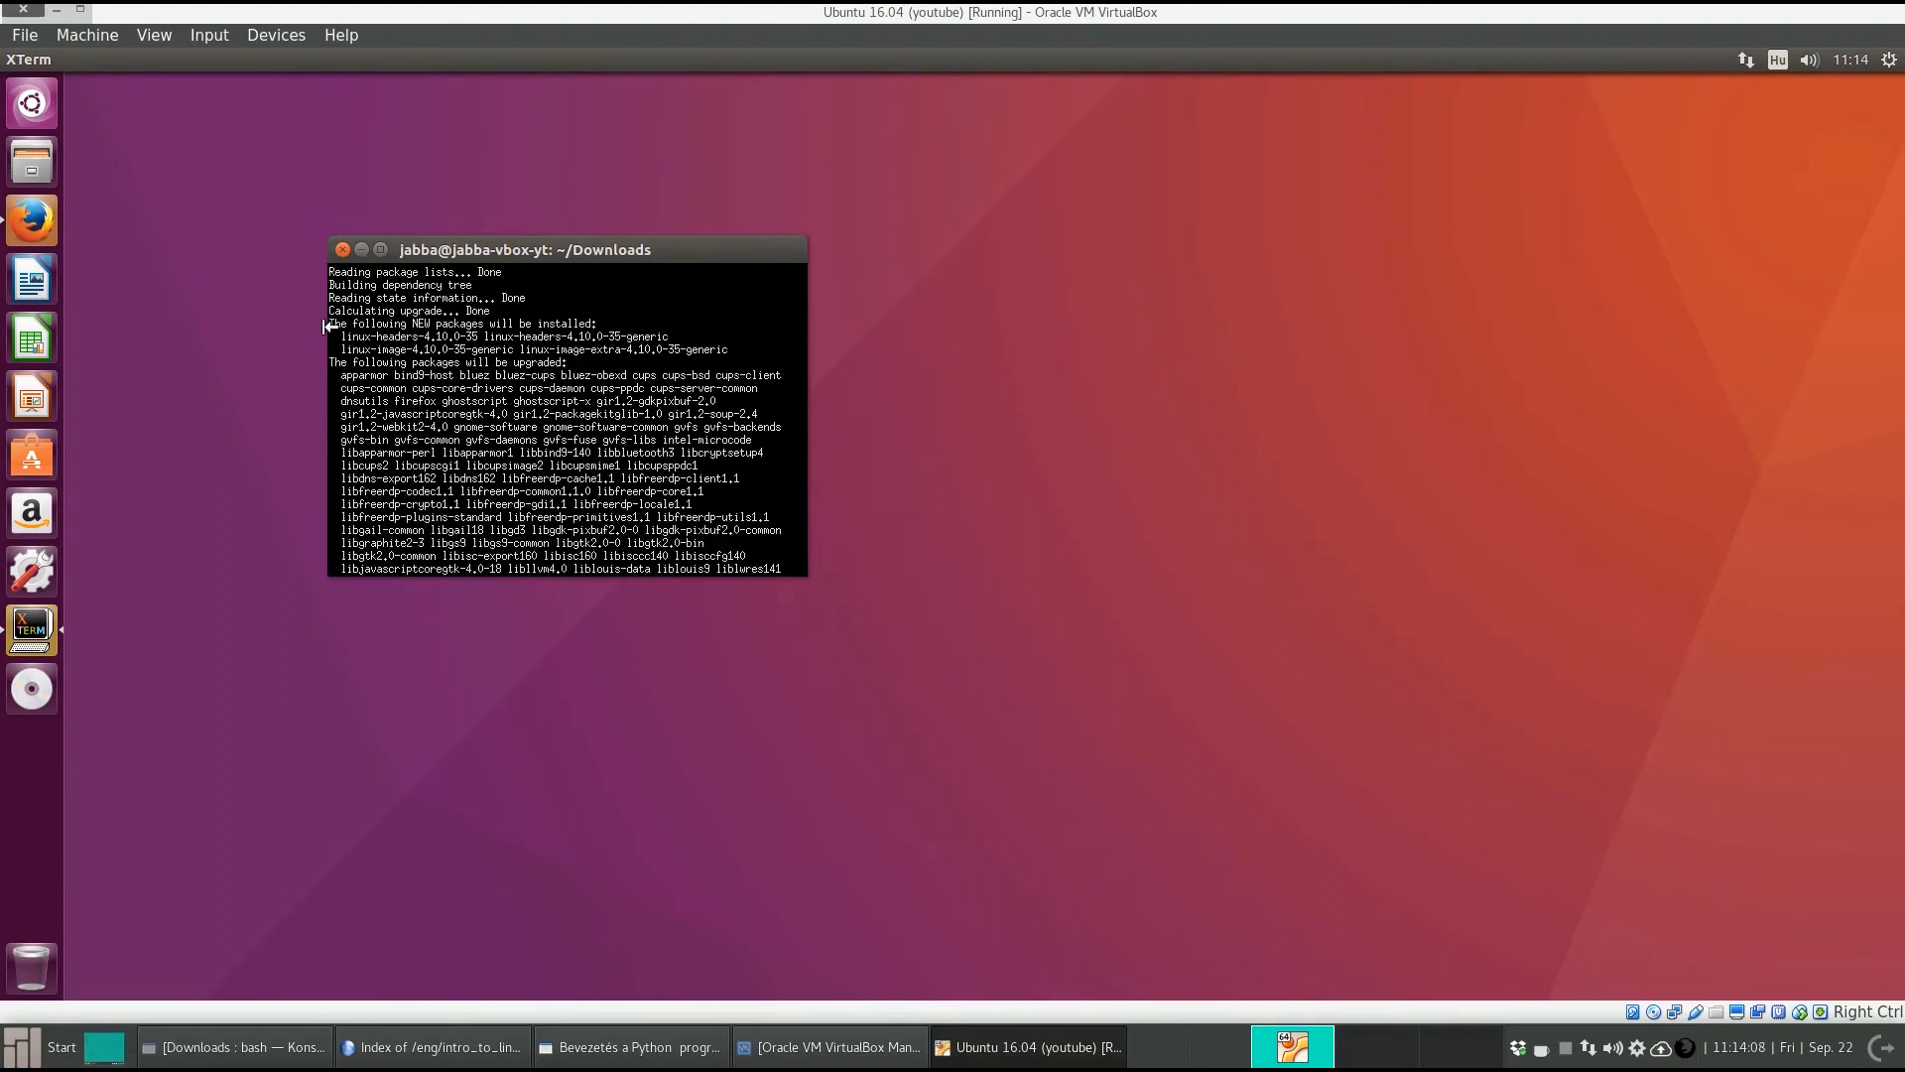
{"action": "left_click_drag", "start_coordinate": [331, 335], "coordinate": [732, 348]}
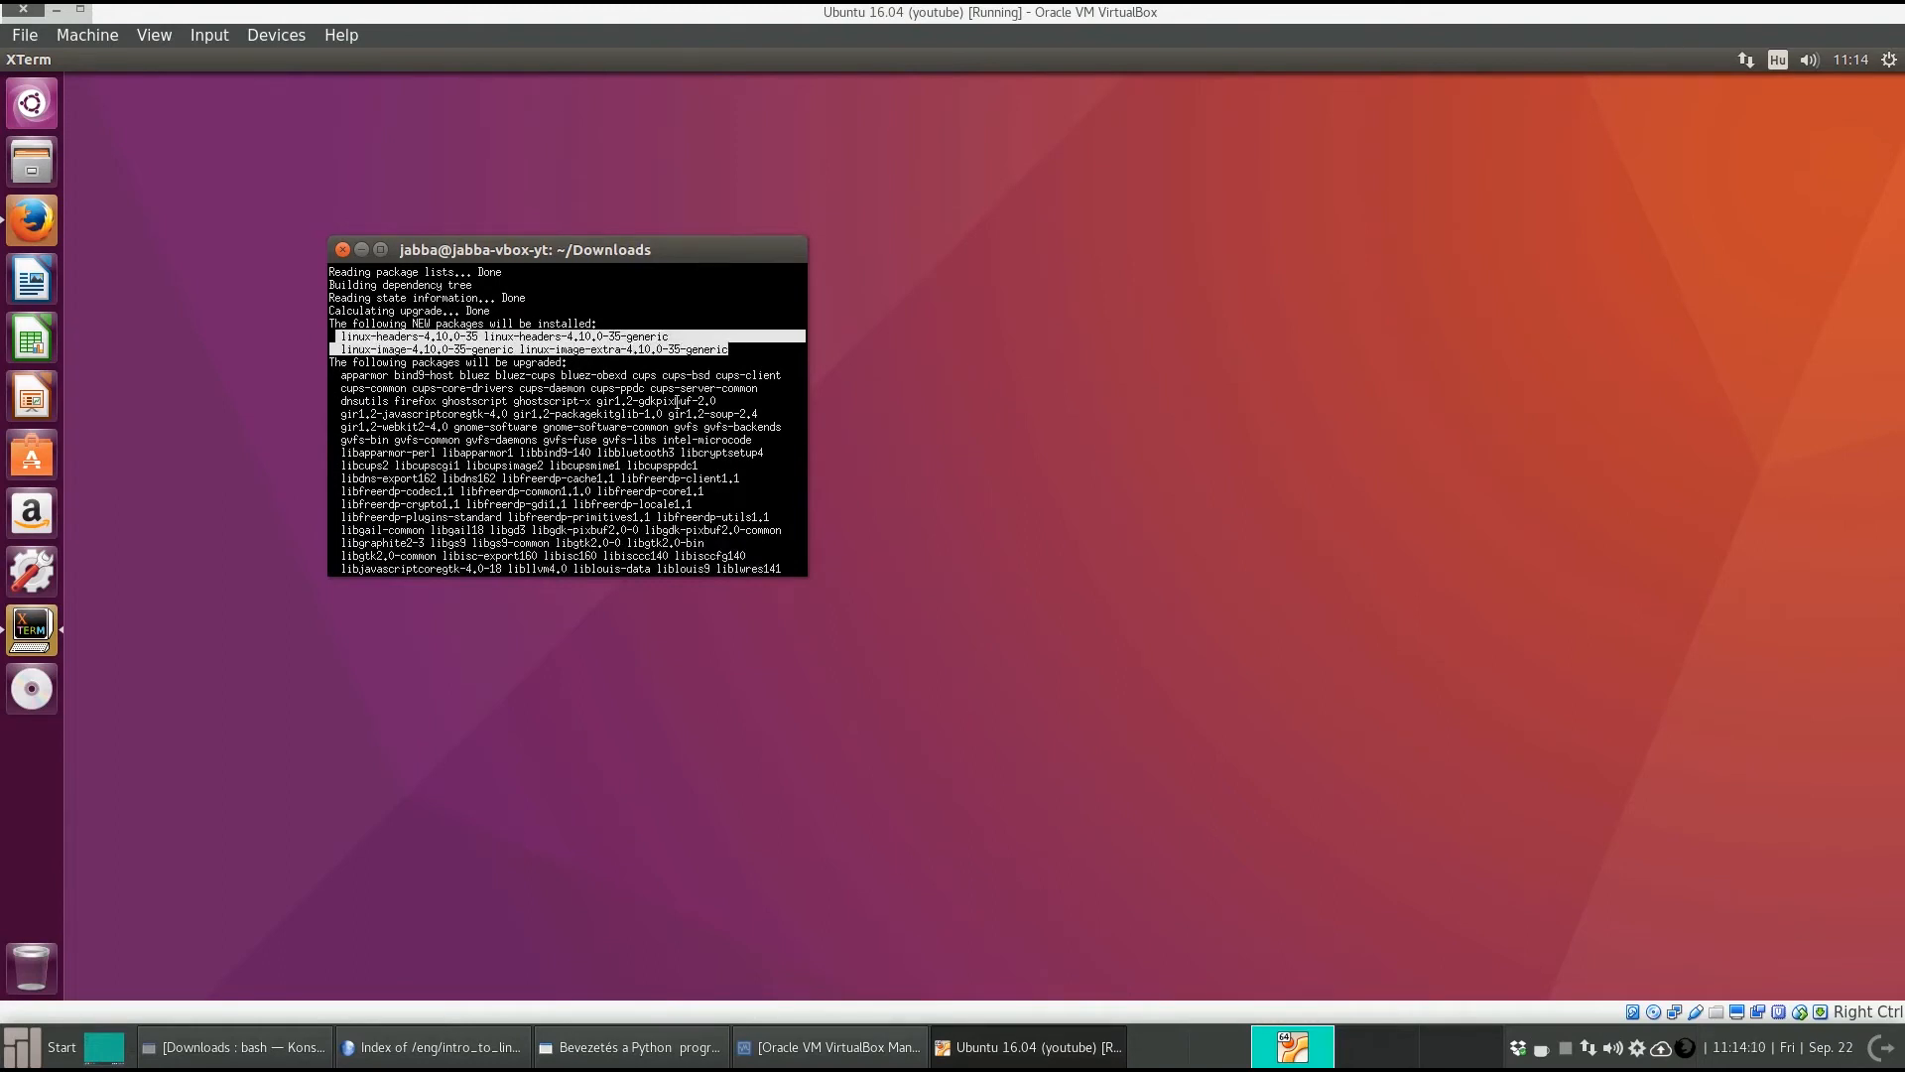
{"action": "left_click", "coordinate": [677, 401]}
{"action": "scroll", "coordinate": [678, 401], "scroll_direction": "down", "scroll_amount": 4}
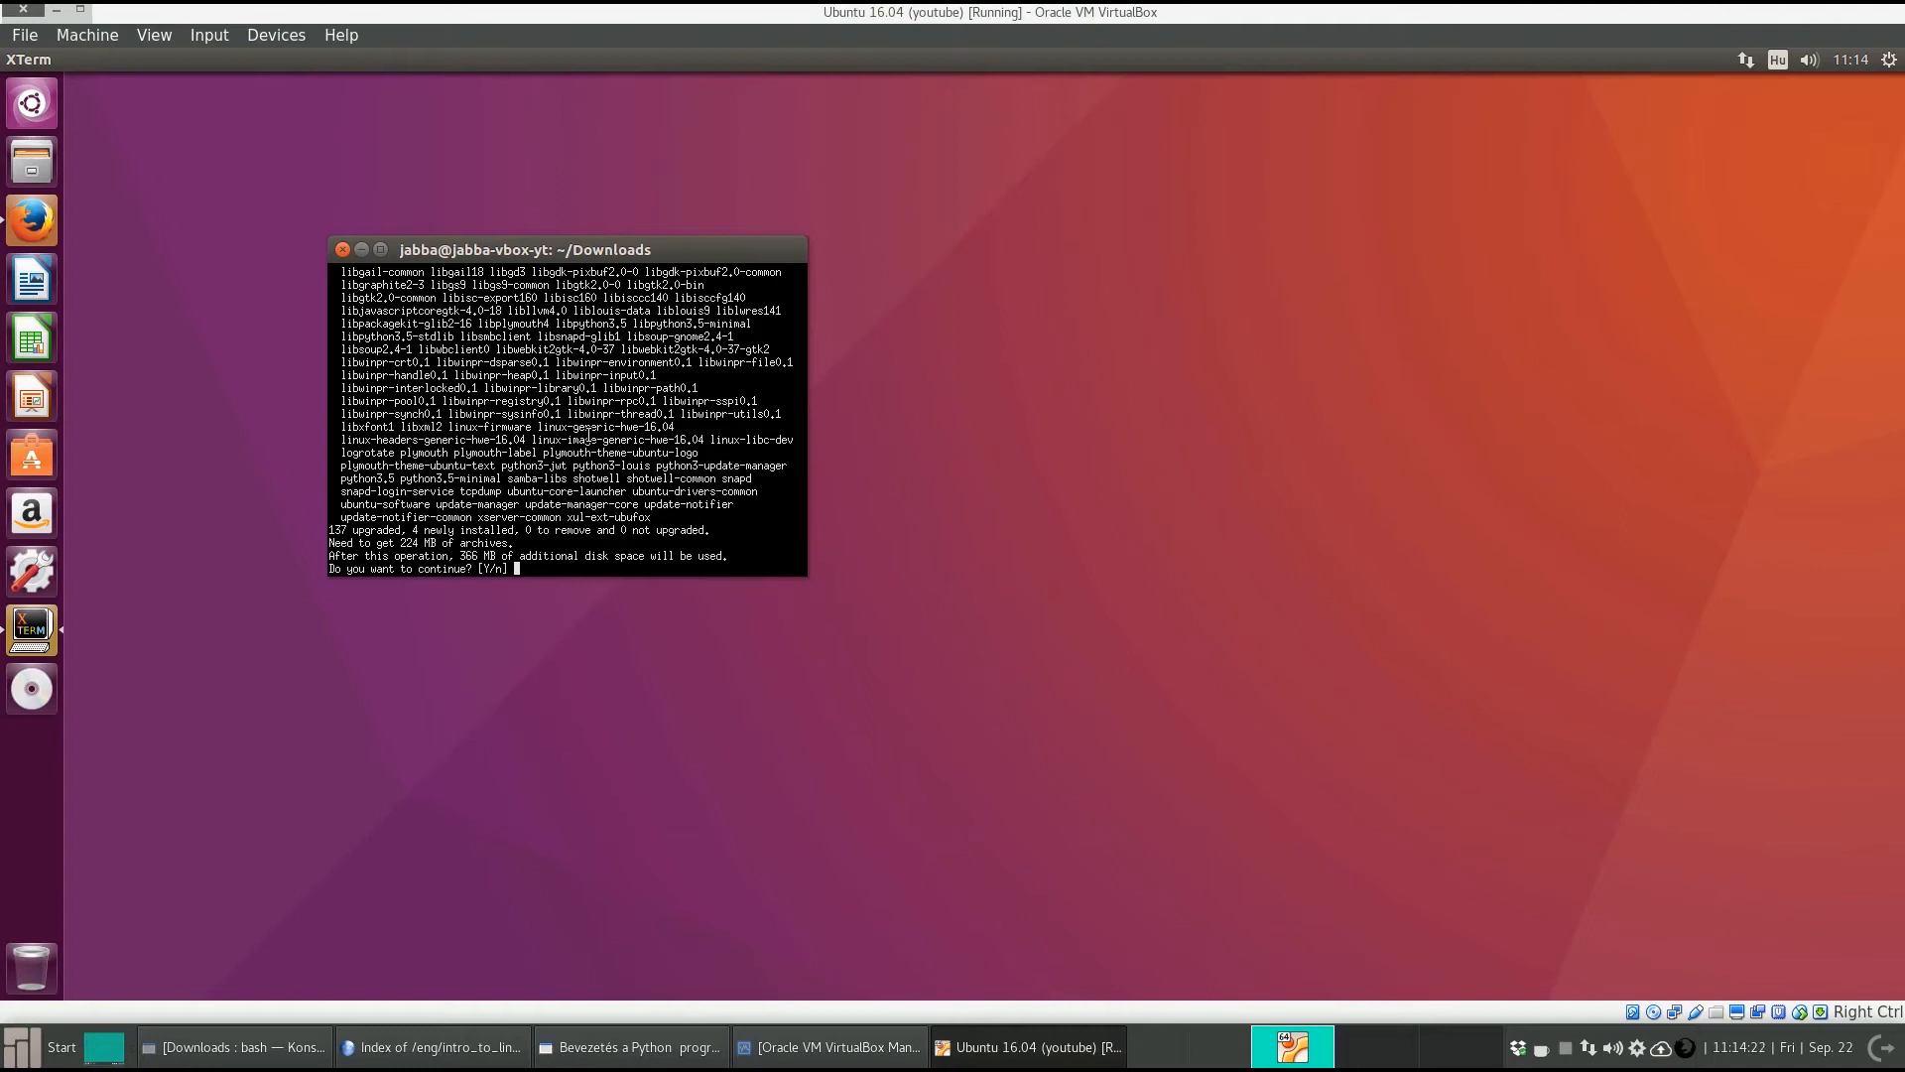
{"action": "key", "text": "Return"}
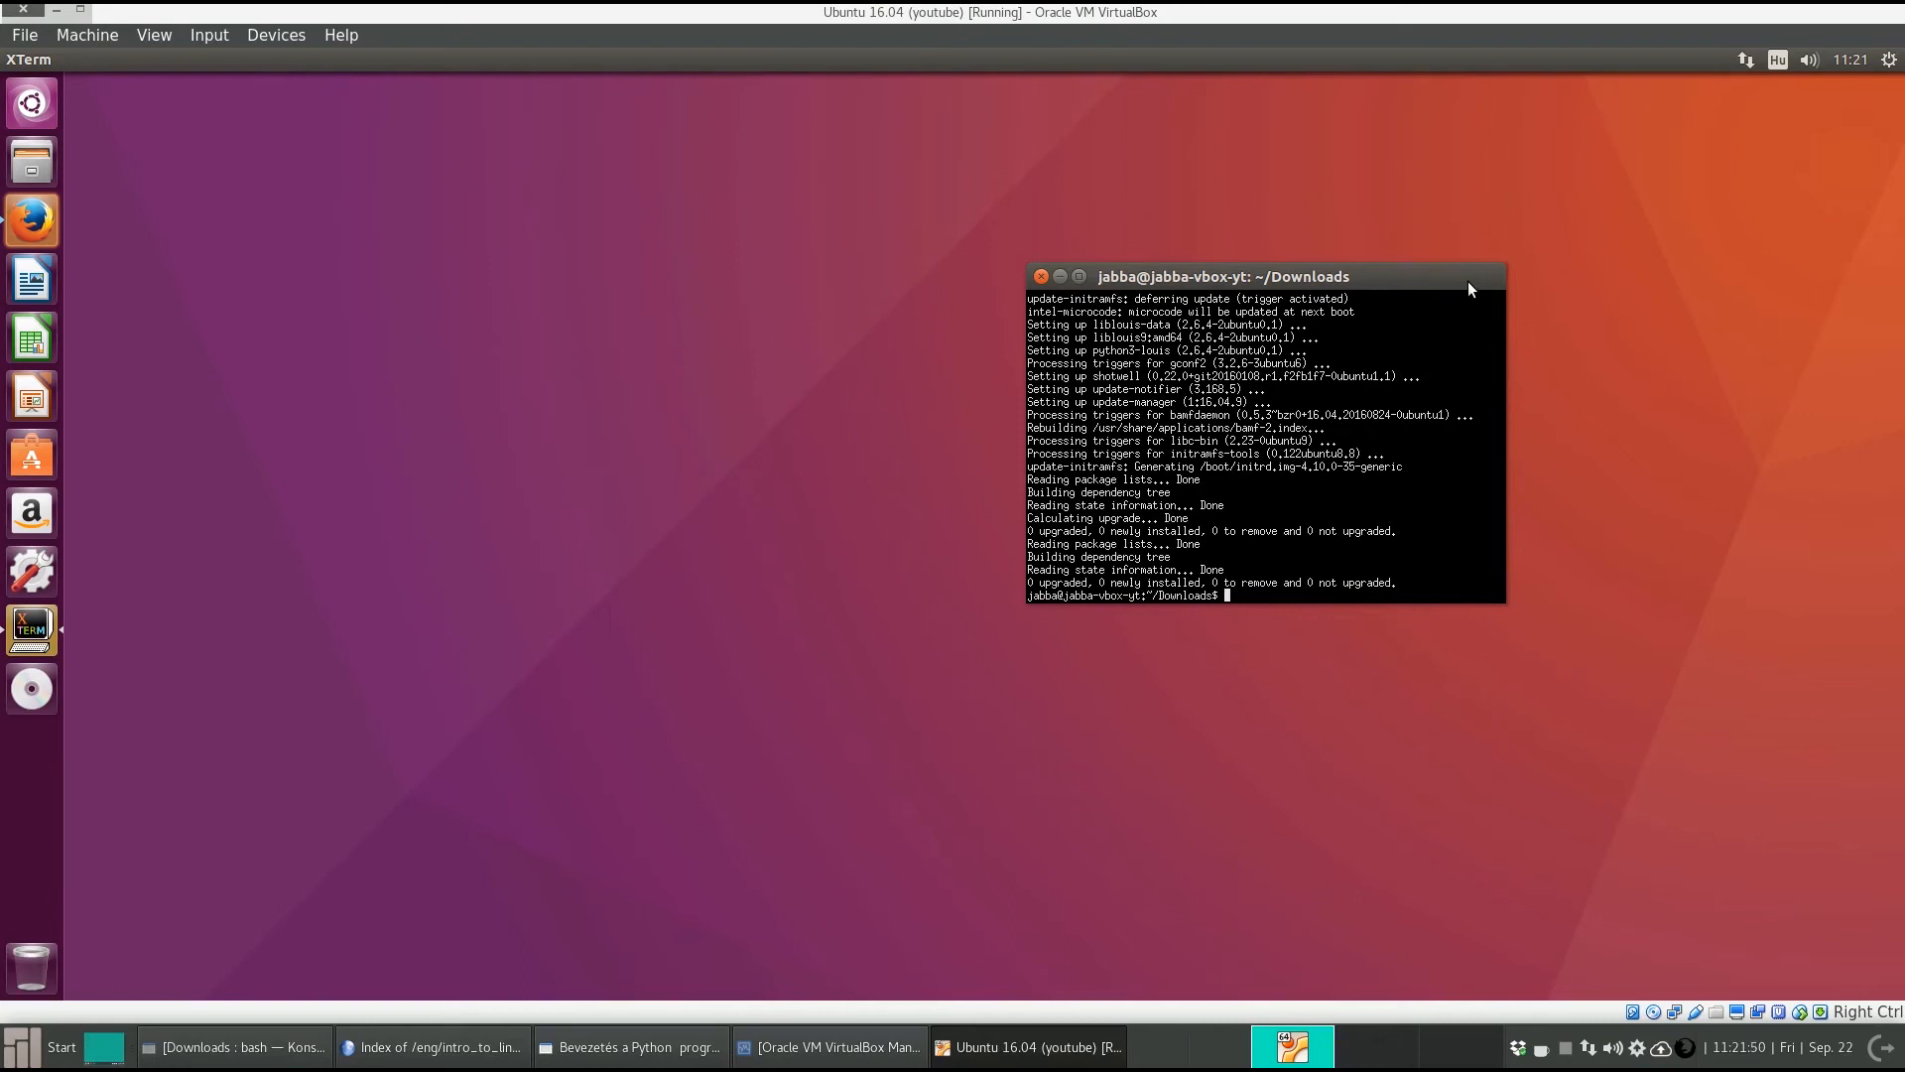
- Write "ctrl + d" at the terminal prompt as a note, erase it and close the terminal session
{"action": "type", "text": "ctrl + d"}
{"action": "key", "text": "BackSpace"}
{"action": "key", "text": "BackSpace"}
{"action": "key", "text": "BackSpace"}
{"action": "key", "text": "BackSpace"}
{"action": "key", "text": "BackSpace"}
{"action": "key", "text": "BackSpace"}
{"action": "key", "text": "BackSpace"}
{"action": "key", "text": "BackSpace"}
{"action": "key", "text": "ctrl+d"}
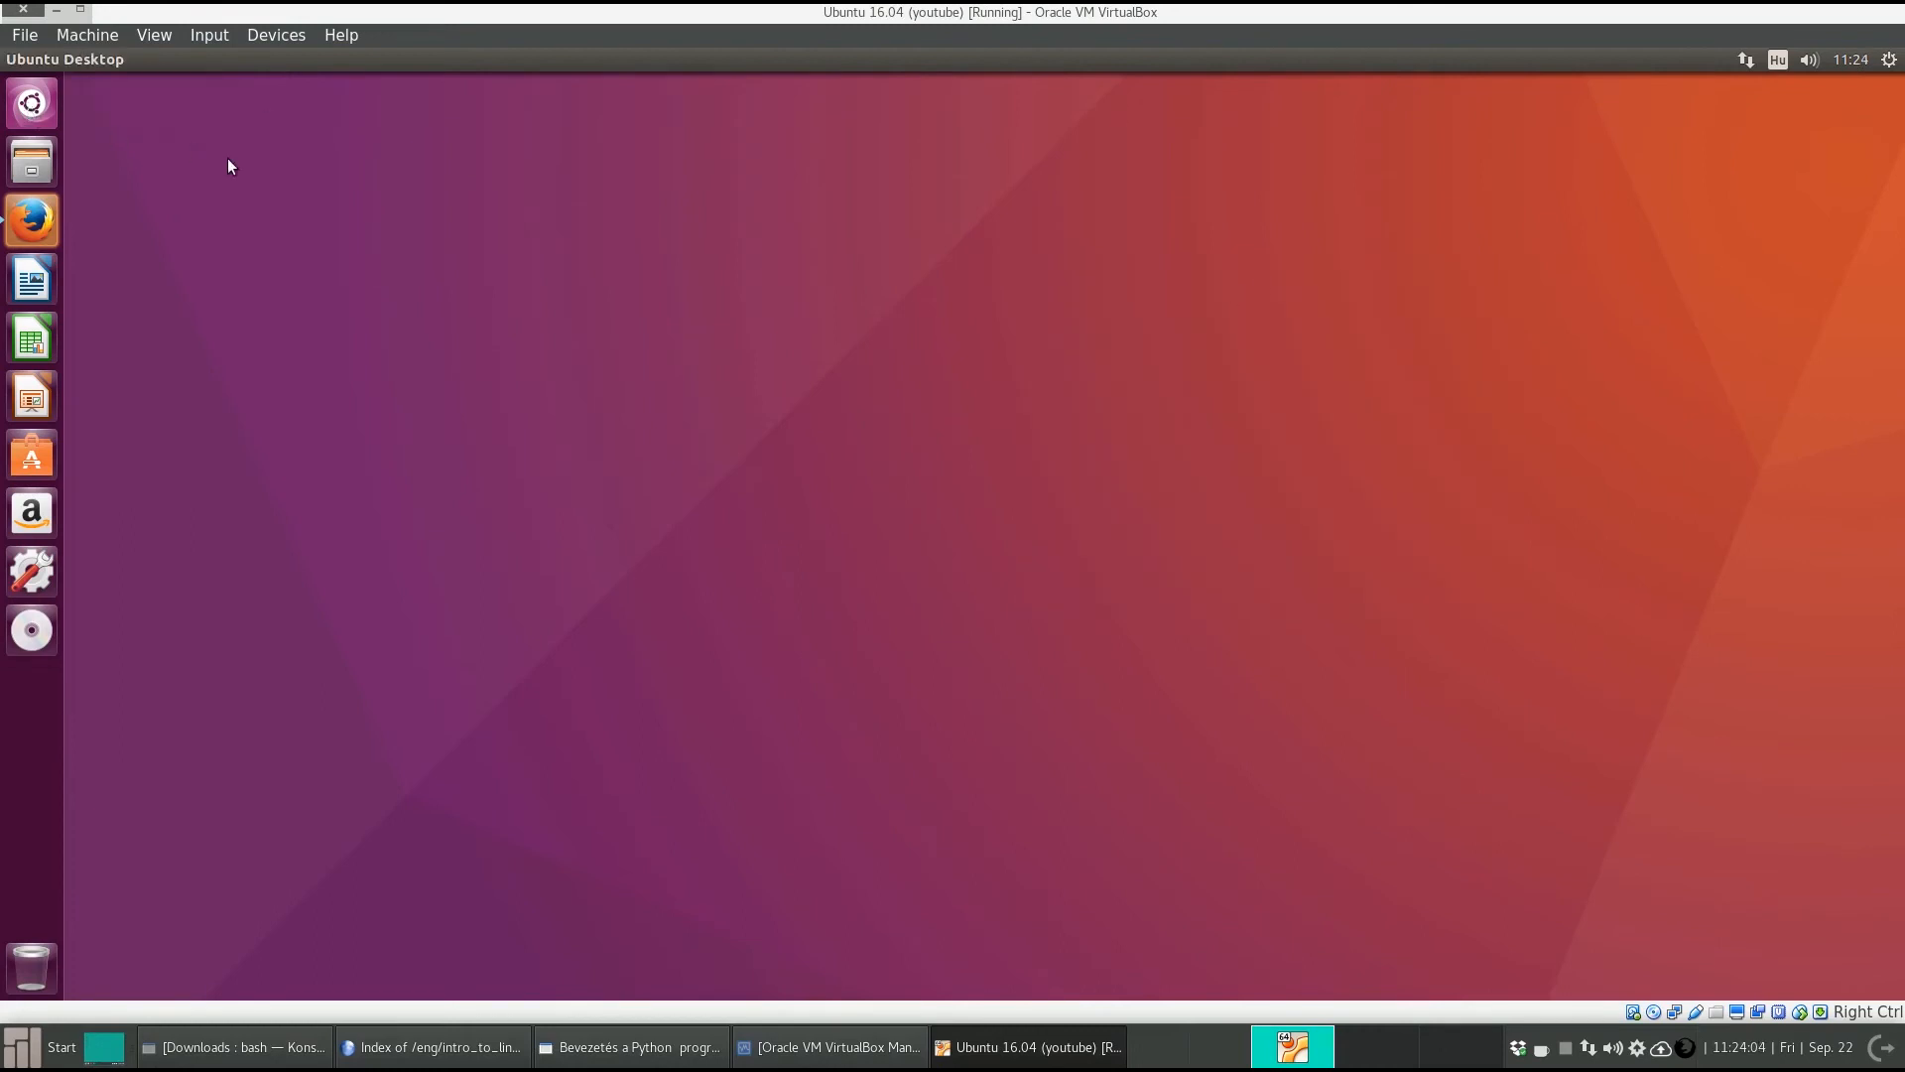
- Reopen XTerm from the application search, move its window towards the middle of the desktop and close it
{"action": "key", "text": "super"}
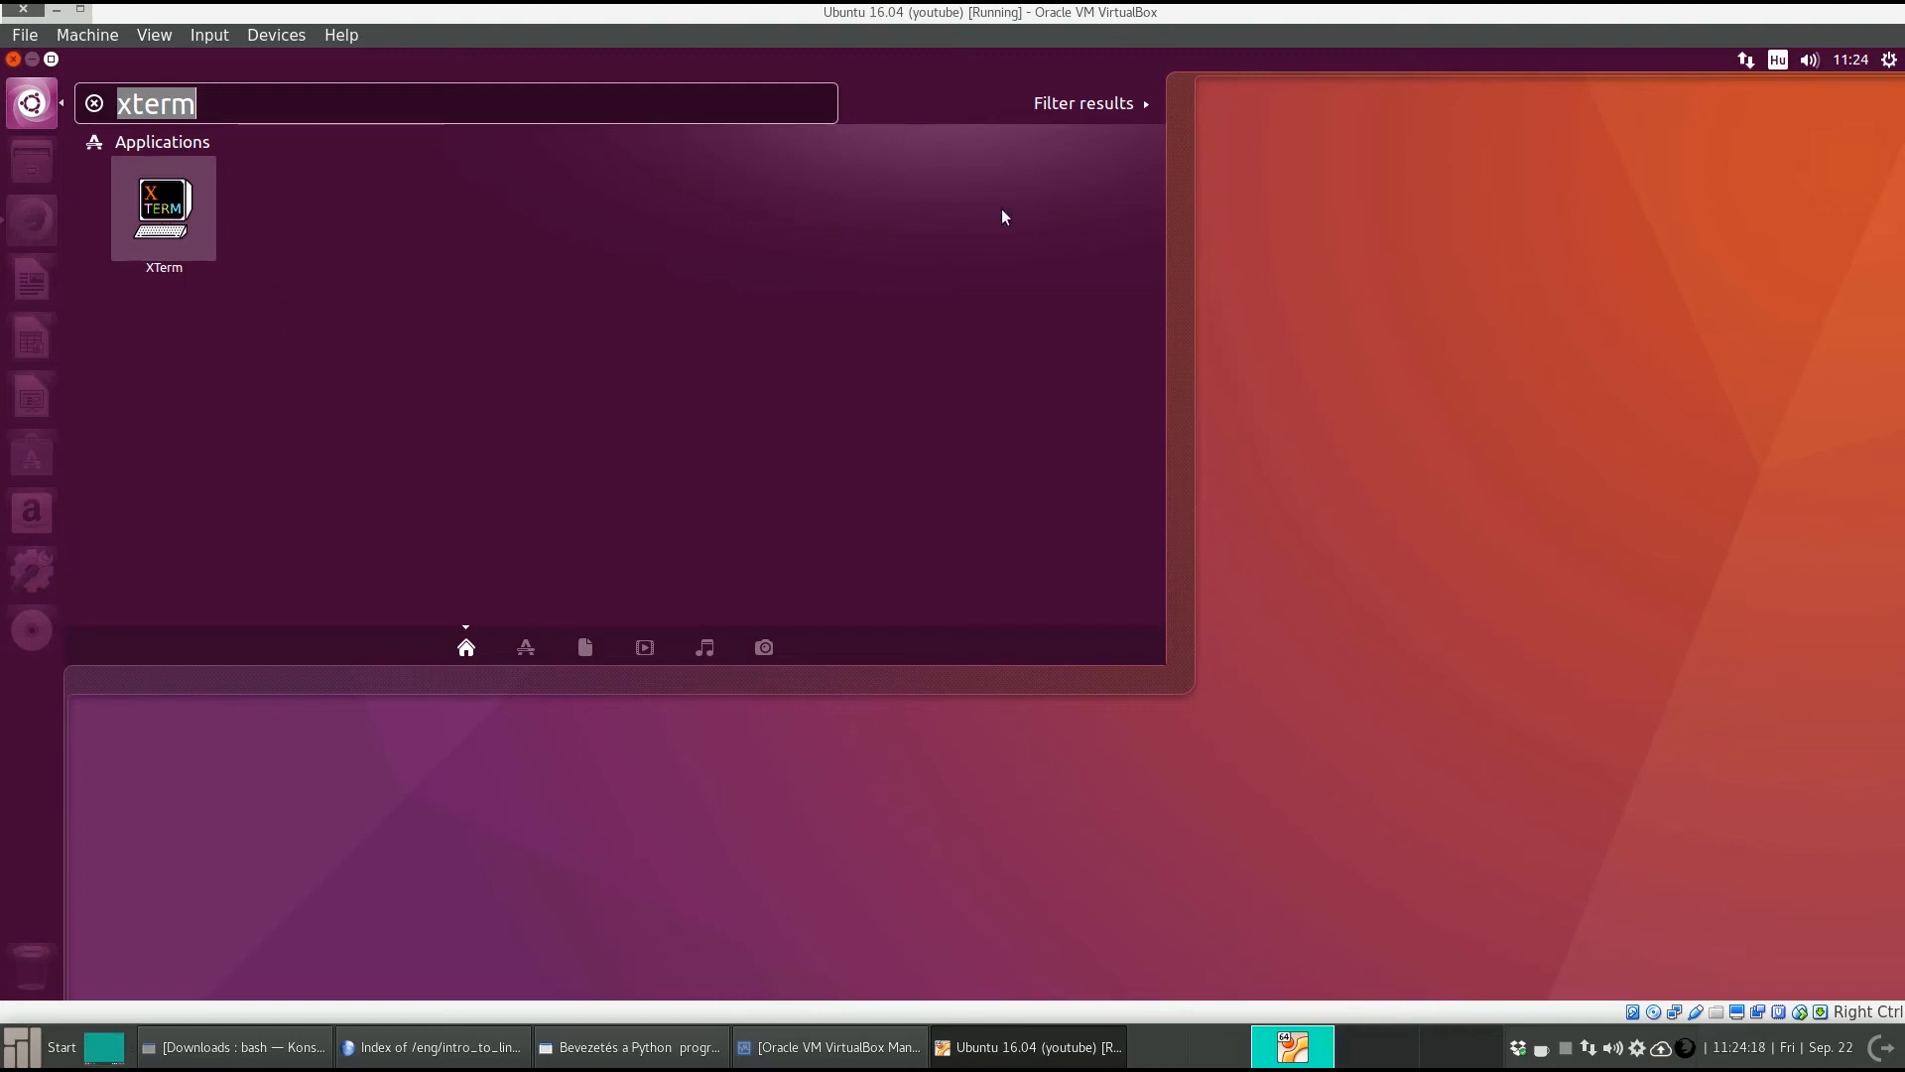
{"action": "left_click", "coordinate": [1288, 238]}
{"action": "left_click", "coordinate": [39, 97]}
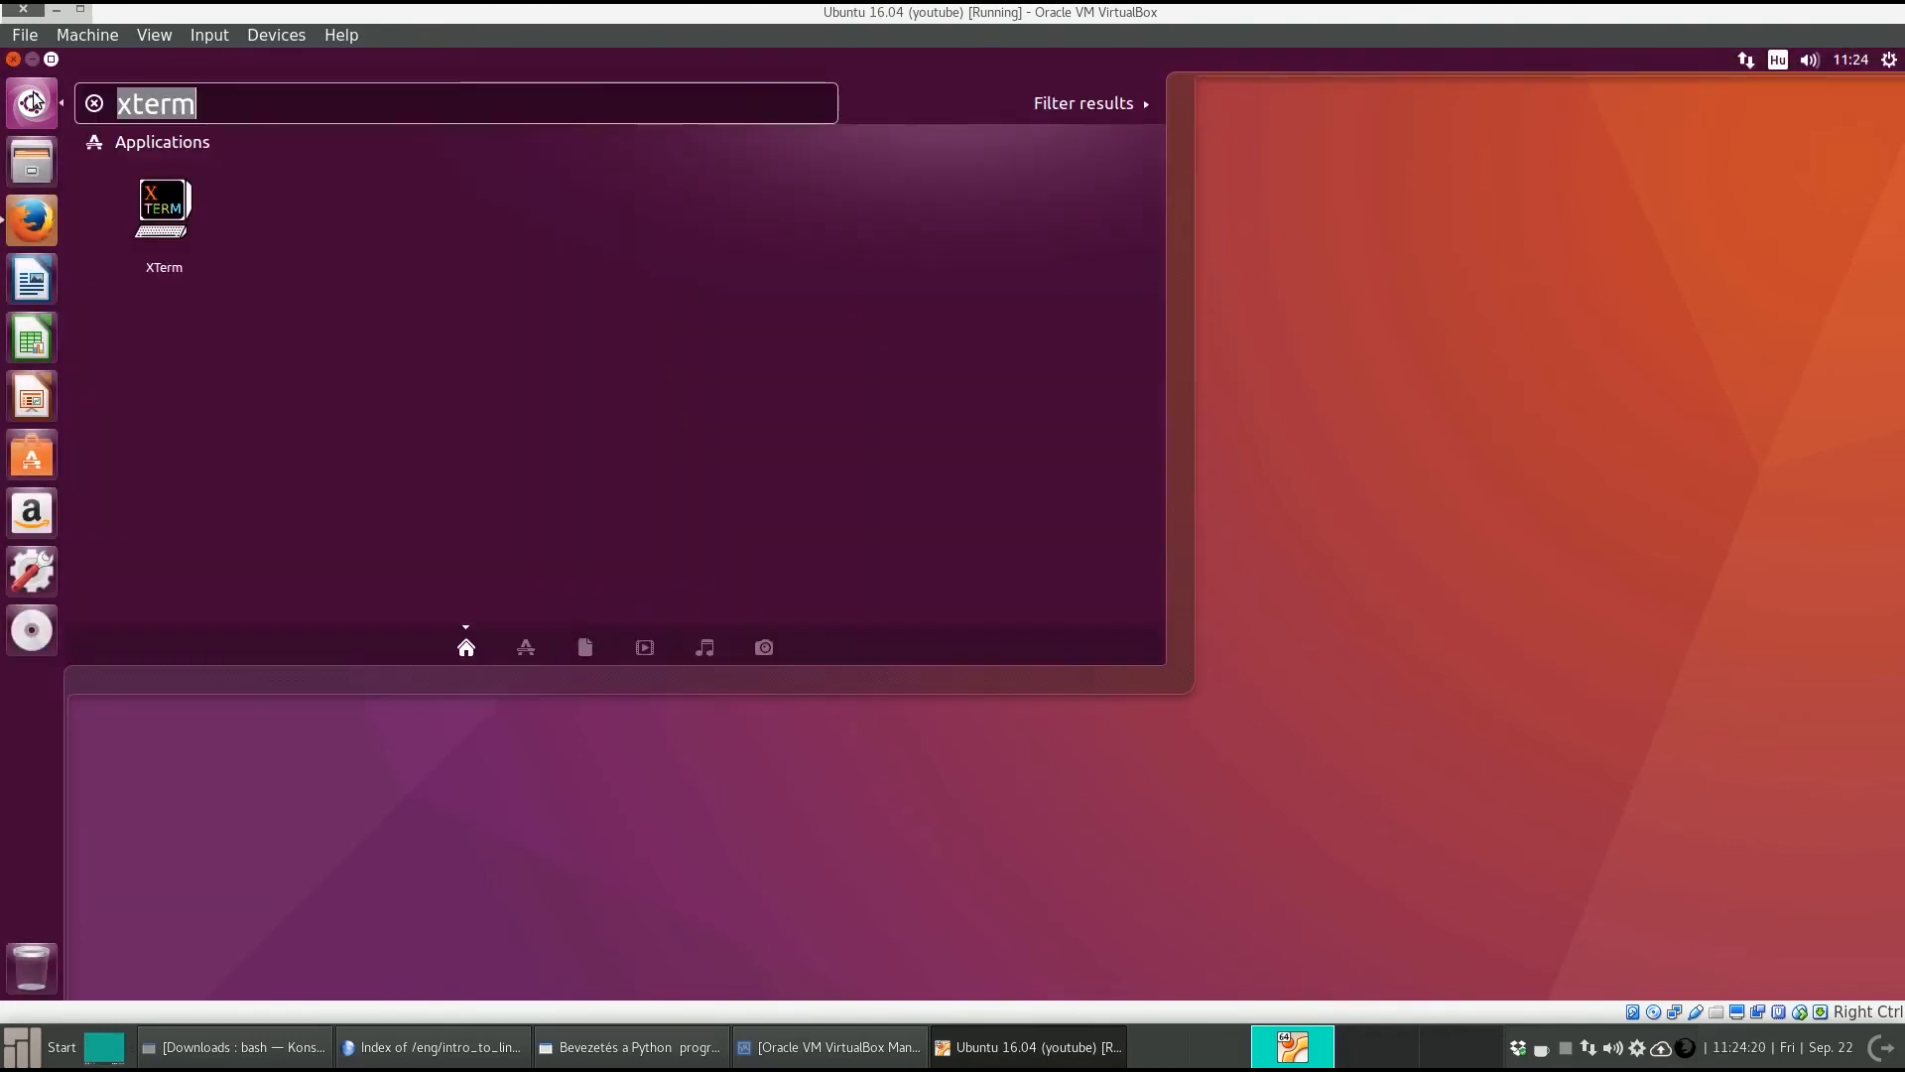
{"action": "left_click", "coordinate": [165, 206]}
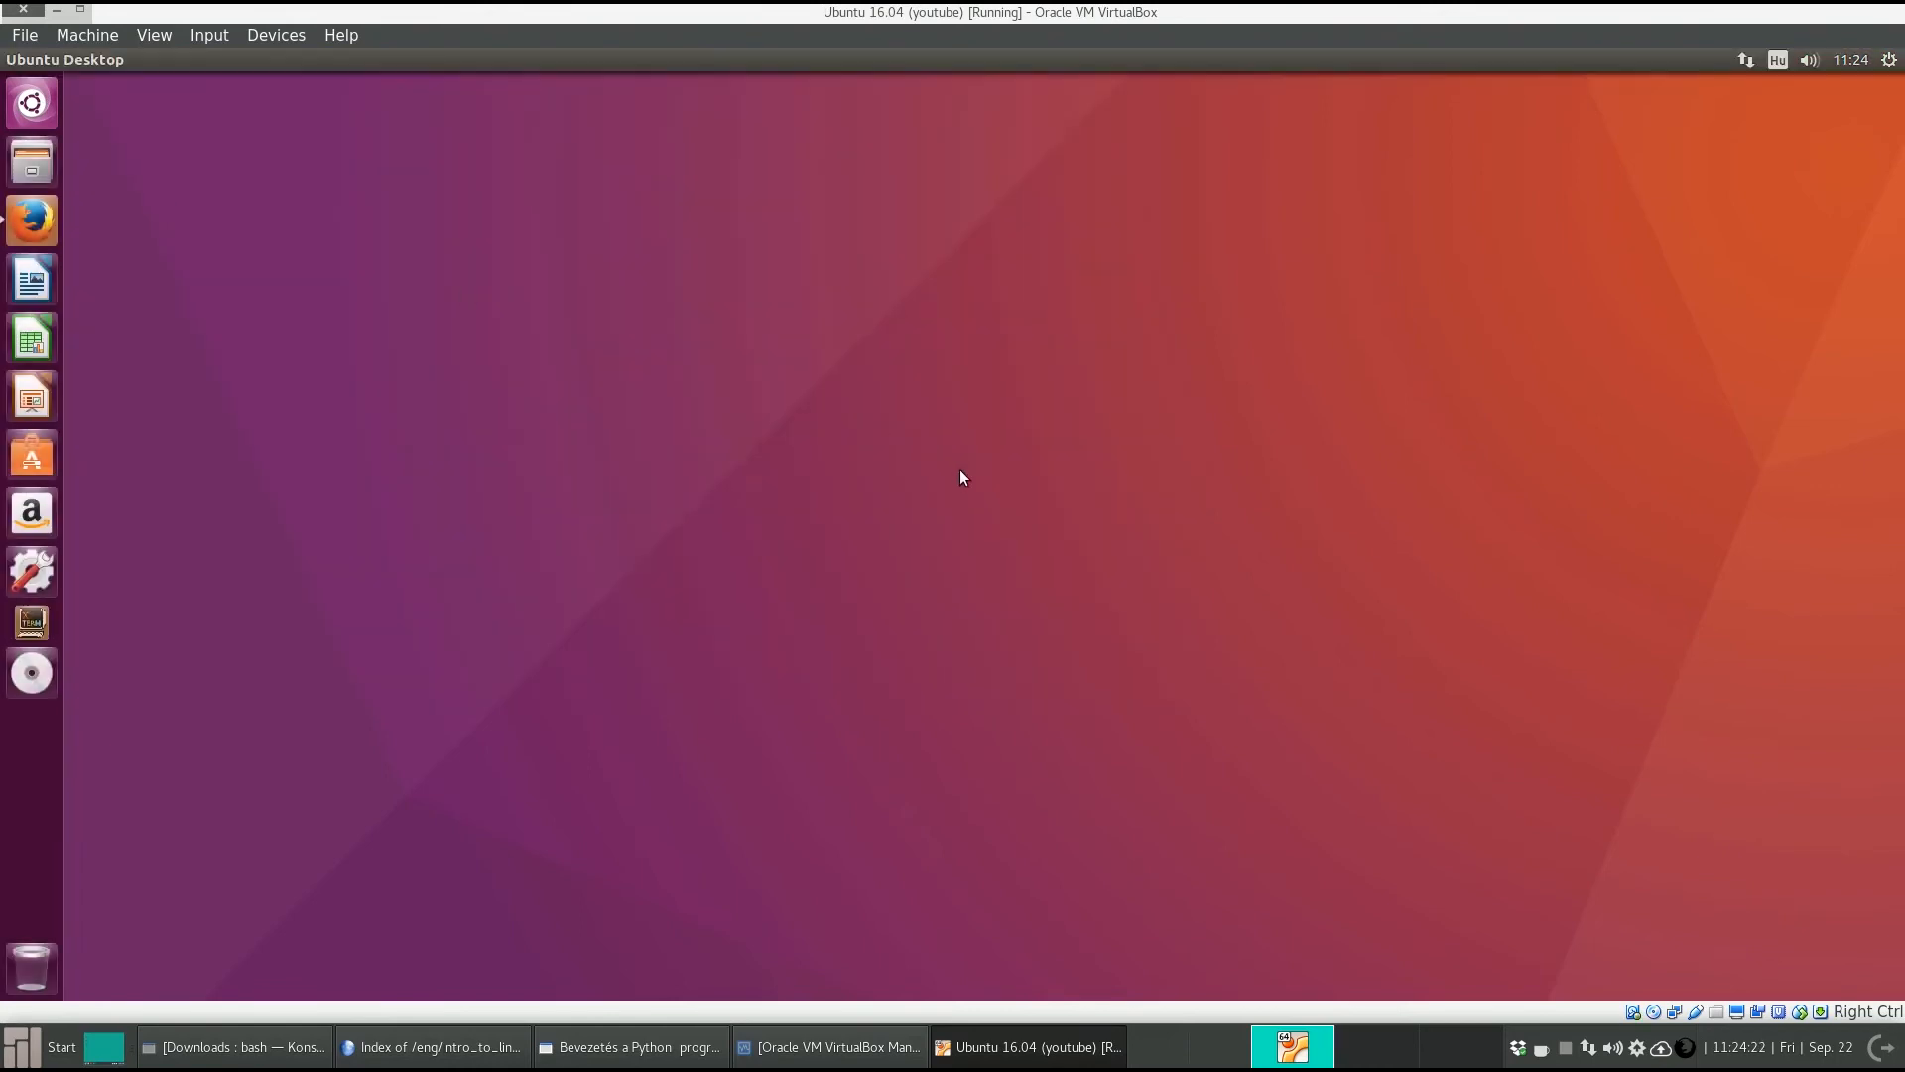
{"action": "left_click_drag", "start_coordinate": [1504, 86], "coordinate": [1151, 258]}
{"action": "left_click", "coordinate": [997, 259]}
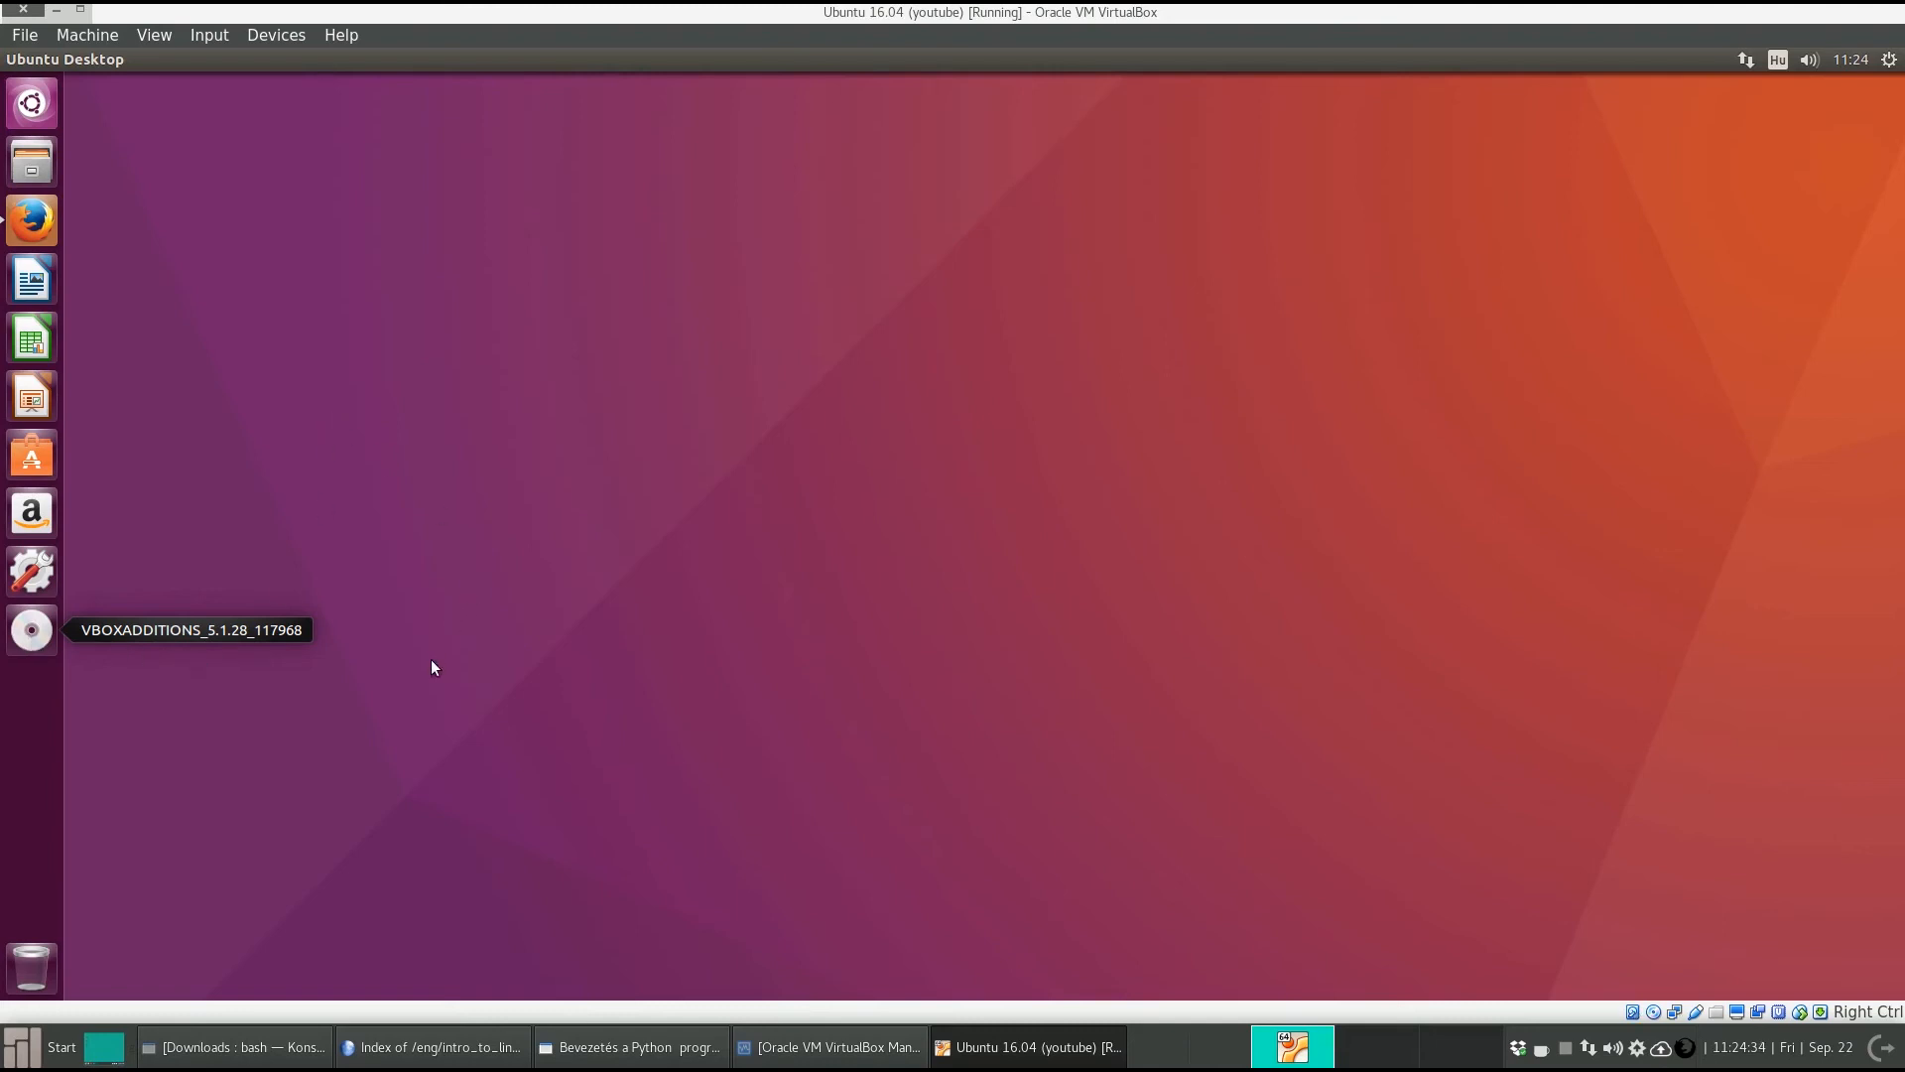
- Unlock the VBOXADDITIONS_5.1.28_117968 disc from the launcher
{"action": "right_click", "coordinate": [30, 637]}
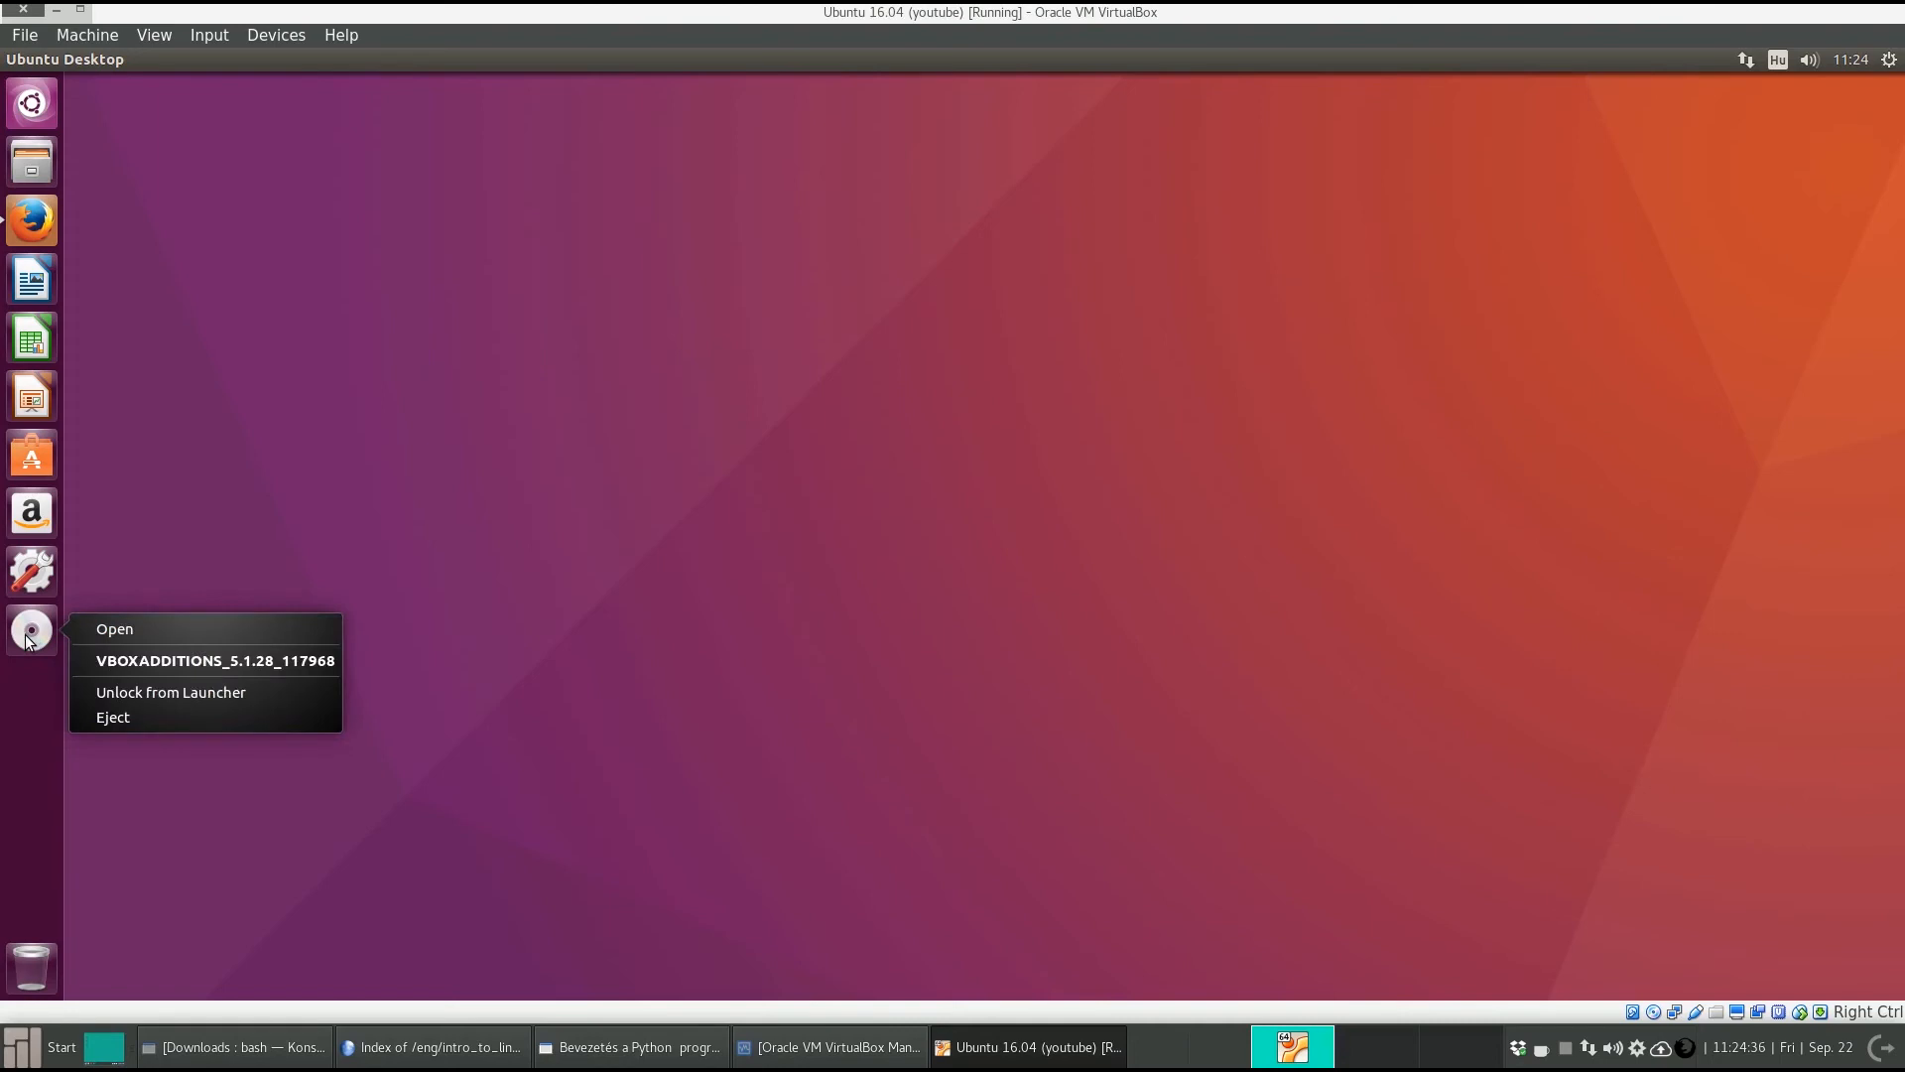
{"action": "left_click", "coordinate": [202, 693]}
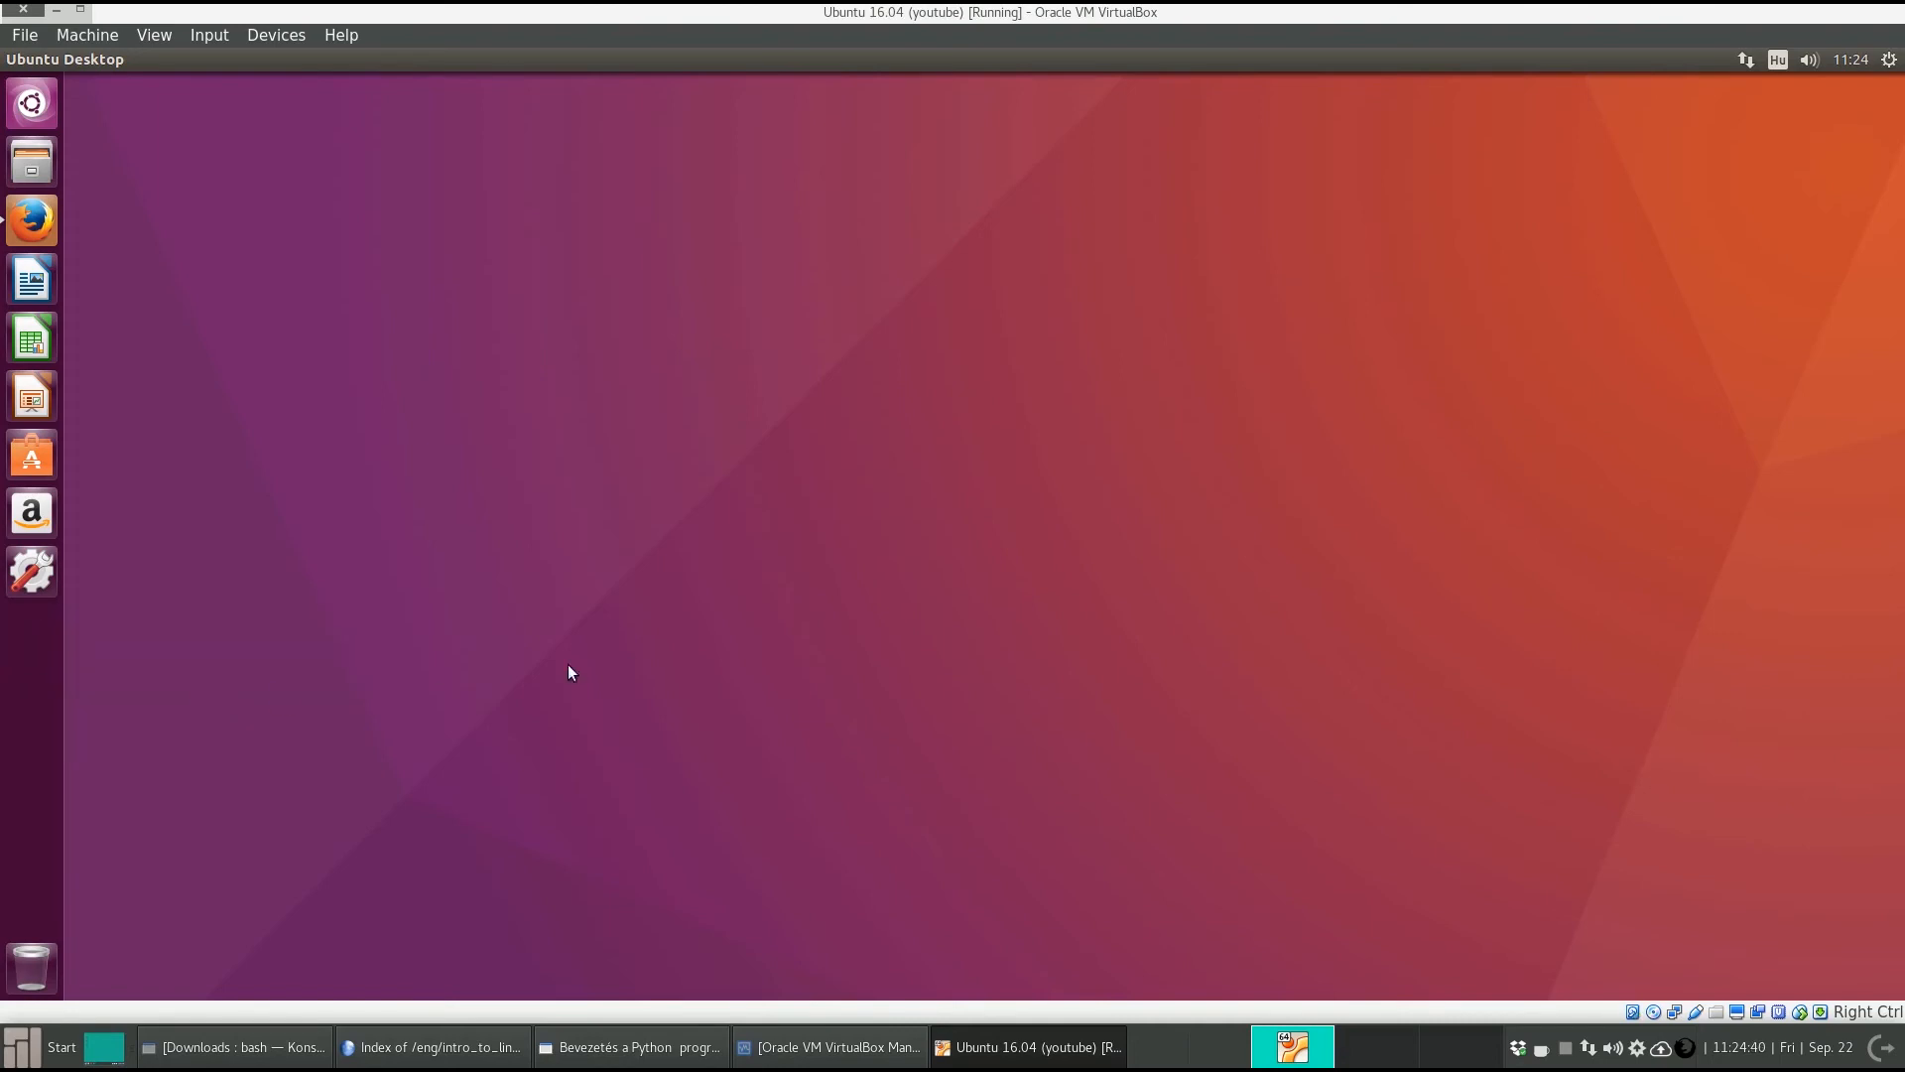
- Set the virtual machine's shared clipboard to Bidirectional
{"action": "left_click", "coordinate": [286, 38]}
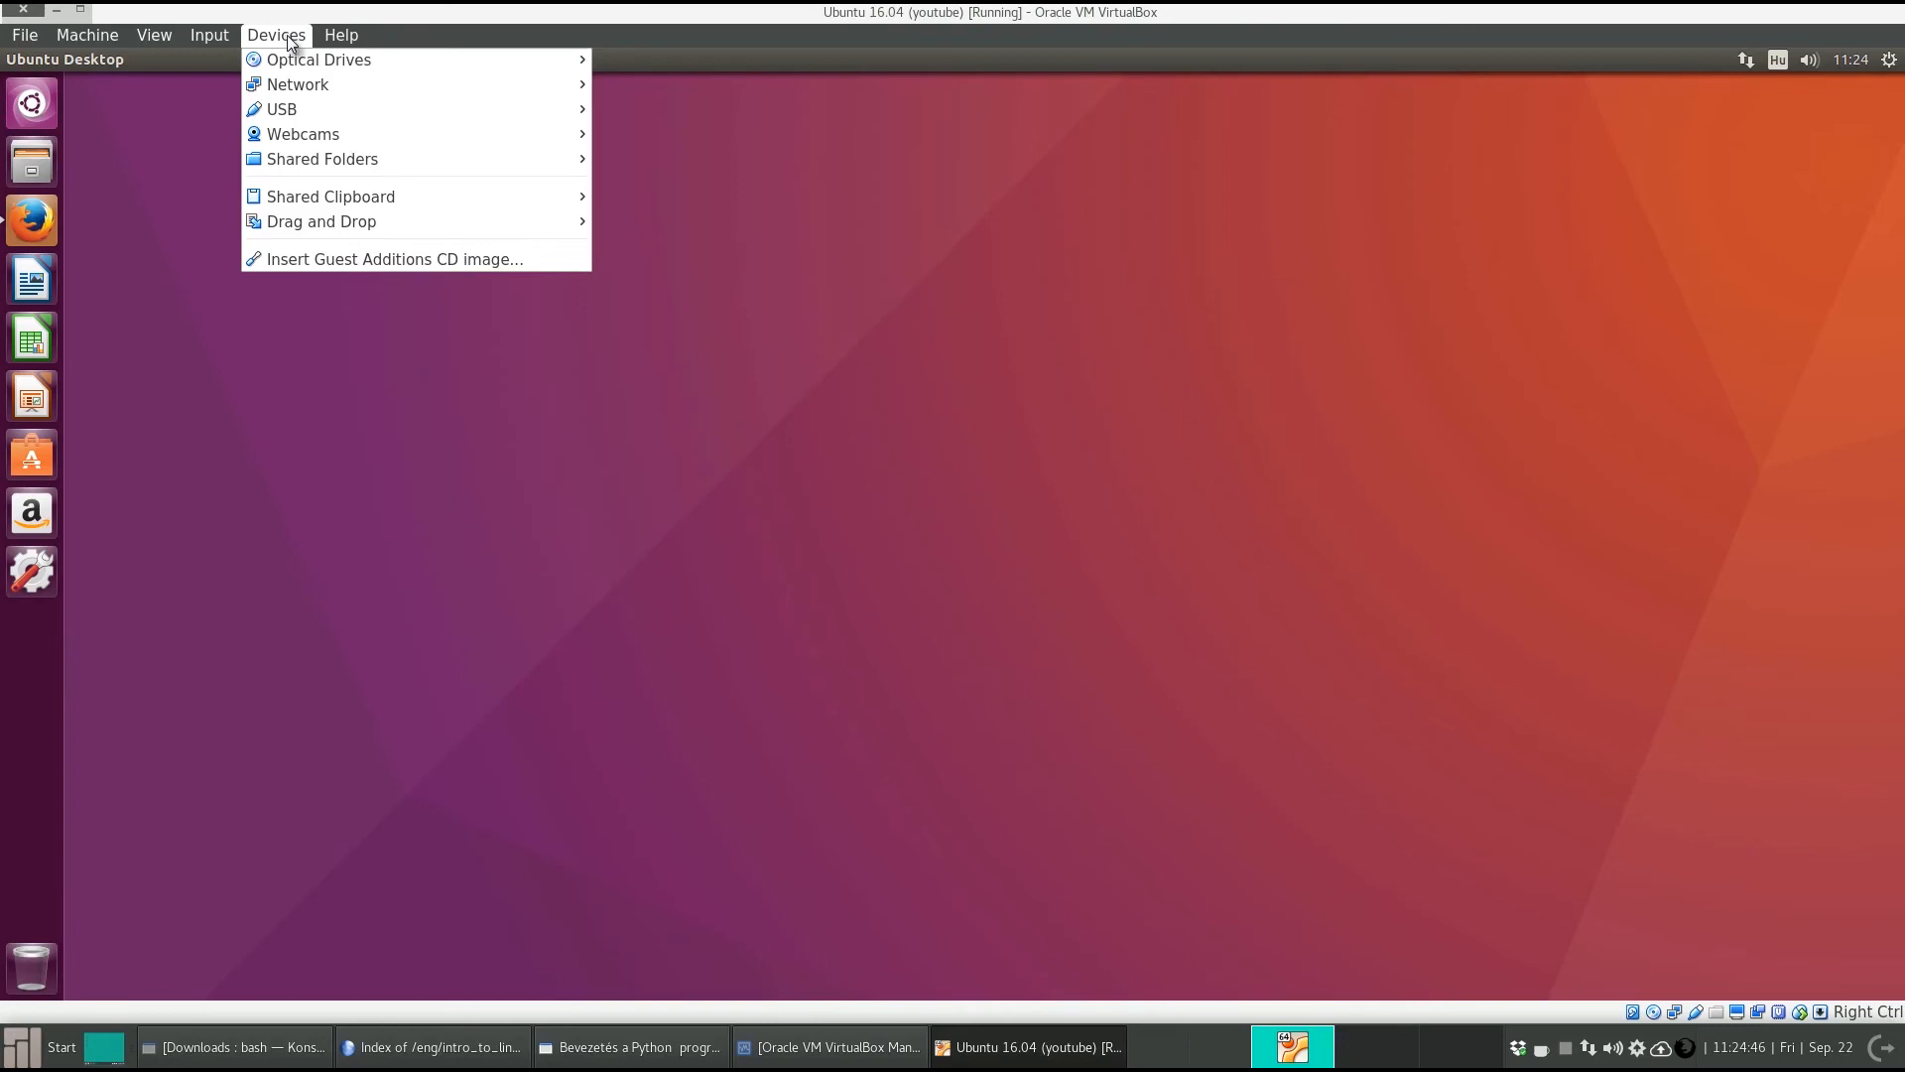
{"action": "mouse_move", "coordinate": [354, 157]}
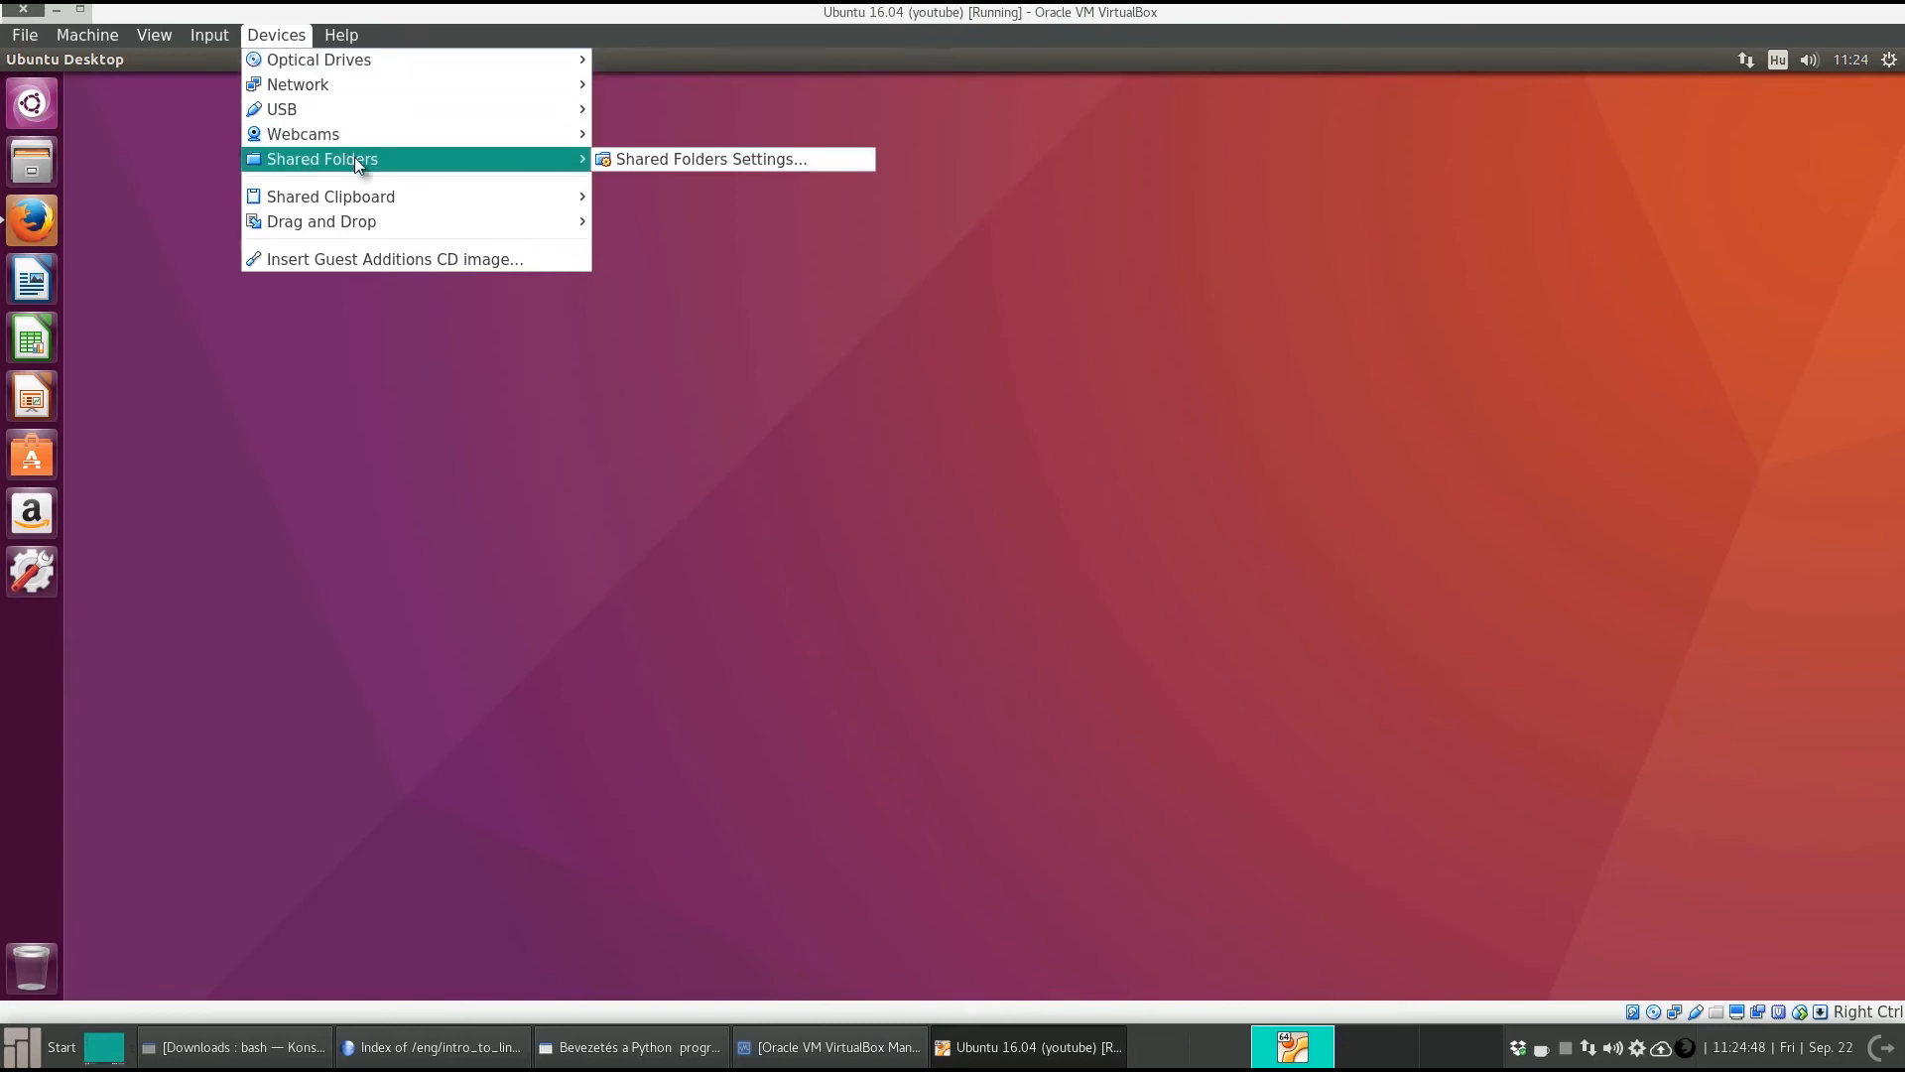
{"action": "mouse_move", "coordinate": [372, 196]}
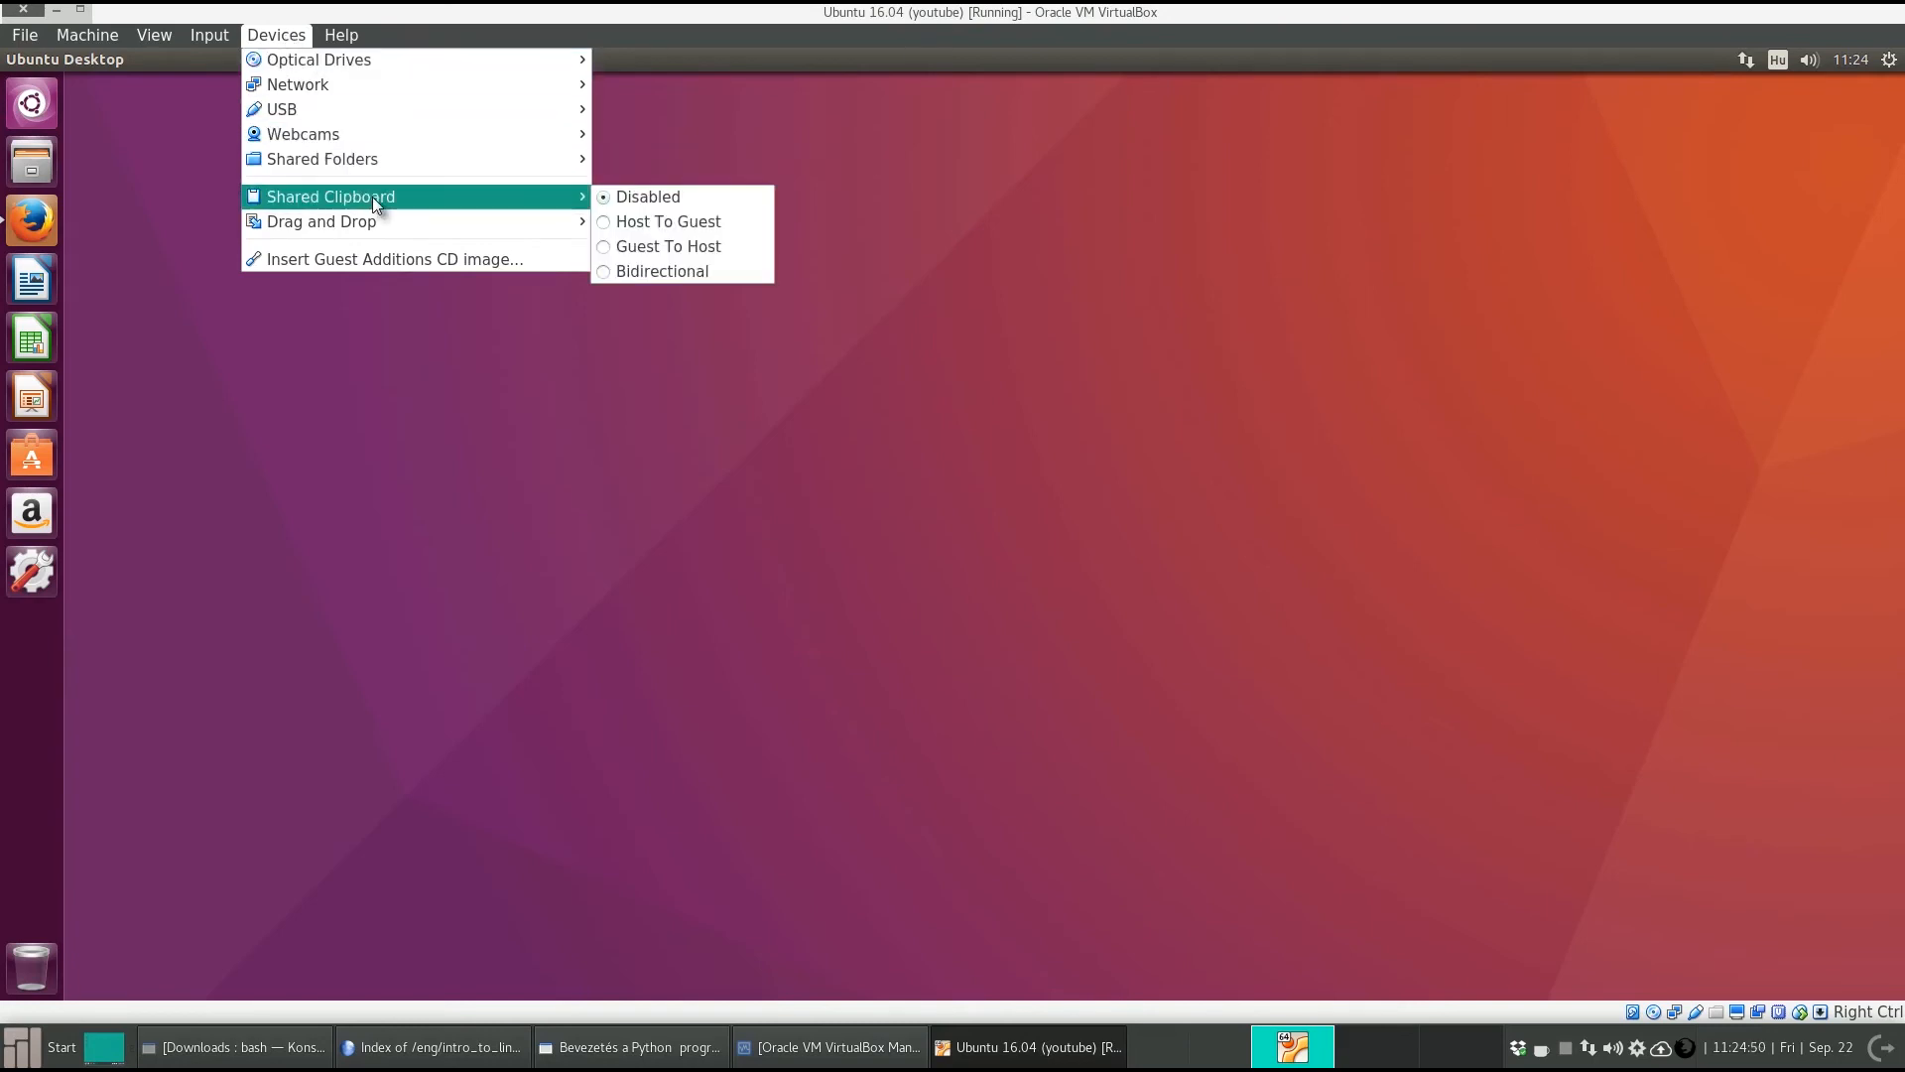
{"action": "left_click", "coordinate": [671, 270]}
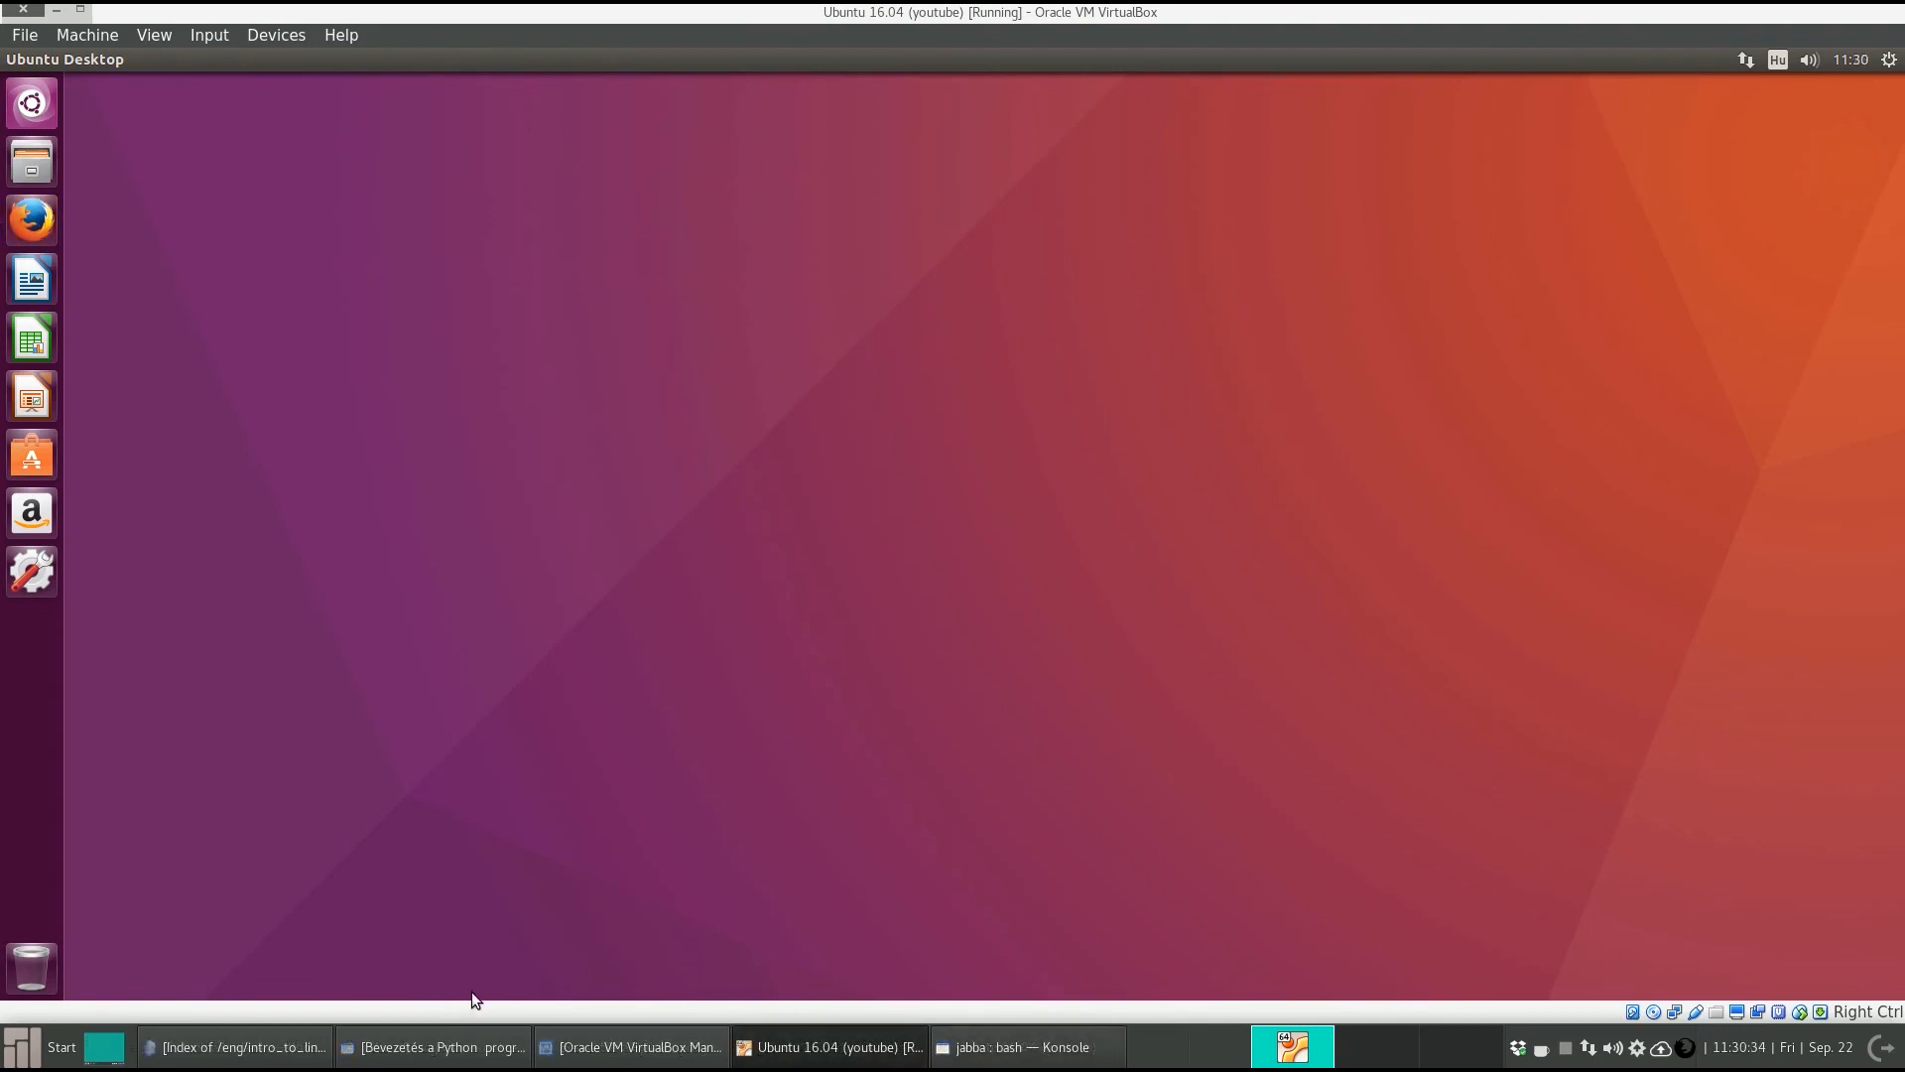
- Switch to the Okular presentation to view the "keep your system updated" slide and return to the Ubuntu virtual machine
{"action": "left_click", "coordinate": [460, 1047]}
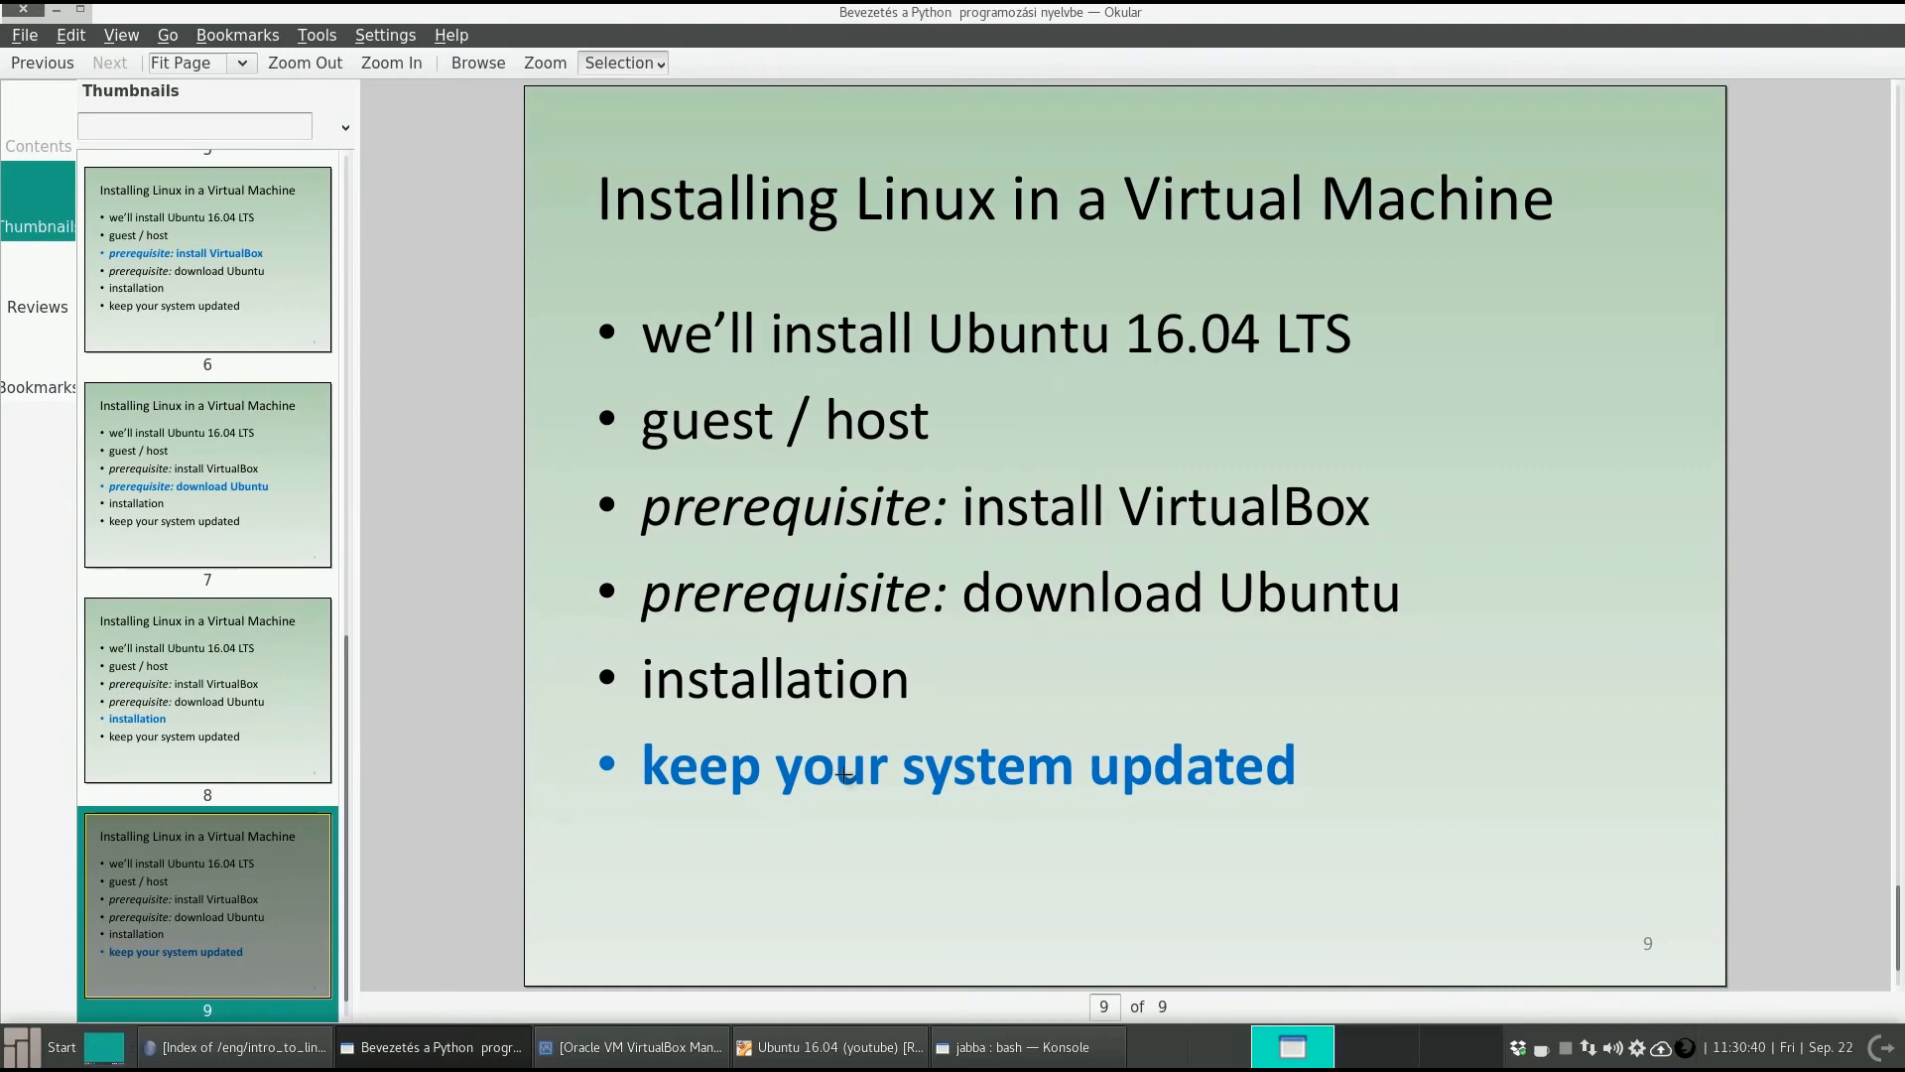
{"action": "left_click", "coordinate": [893, 1048]}
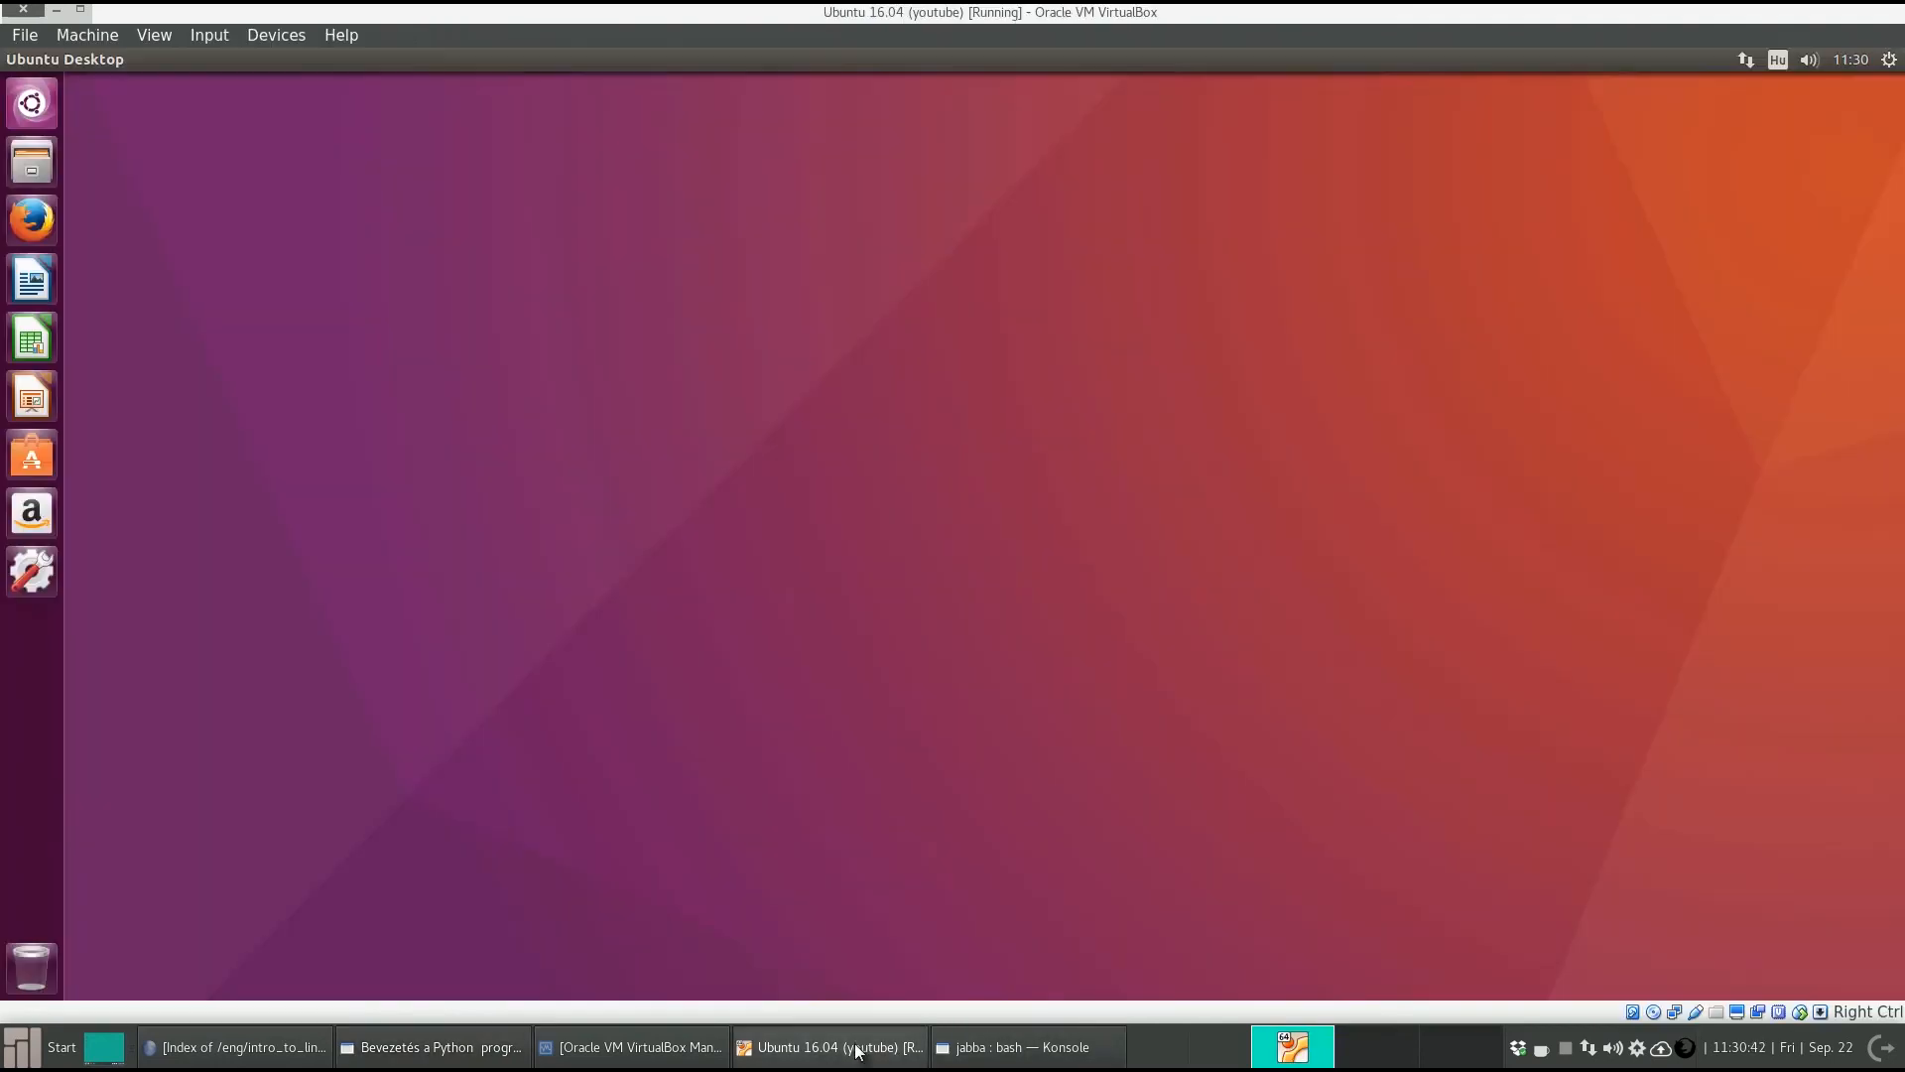
- Launch XTerm, list the Downloads directory's contents with ls -al and close the terminal session
{"action": "key", "text": "super"}
{"action": "type", "text": "xterm"}
{"action": "key", "text": "Return"}
{"action": "type", "text": "cd Downloads/"}
{"action": "key", "text": "Return"}
{"action": "type", "text": "ls -al"}
{"action": "key", "text": "Return"}
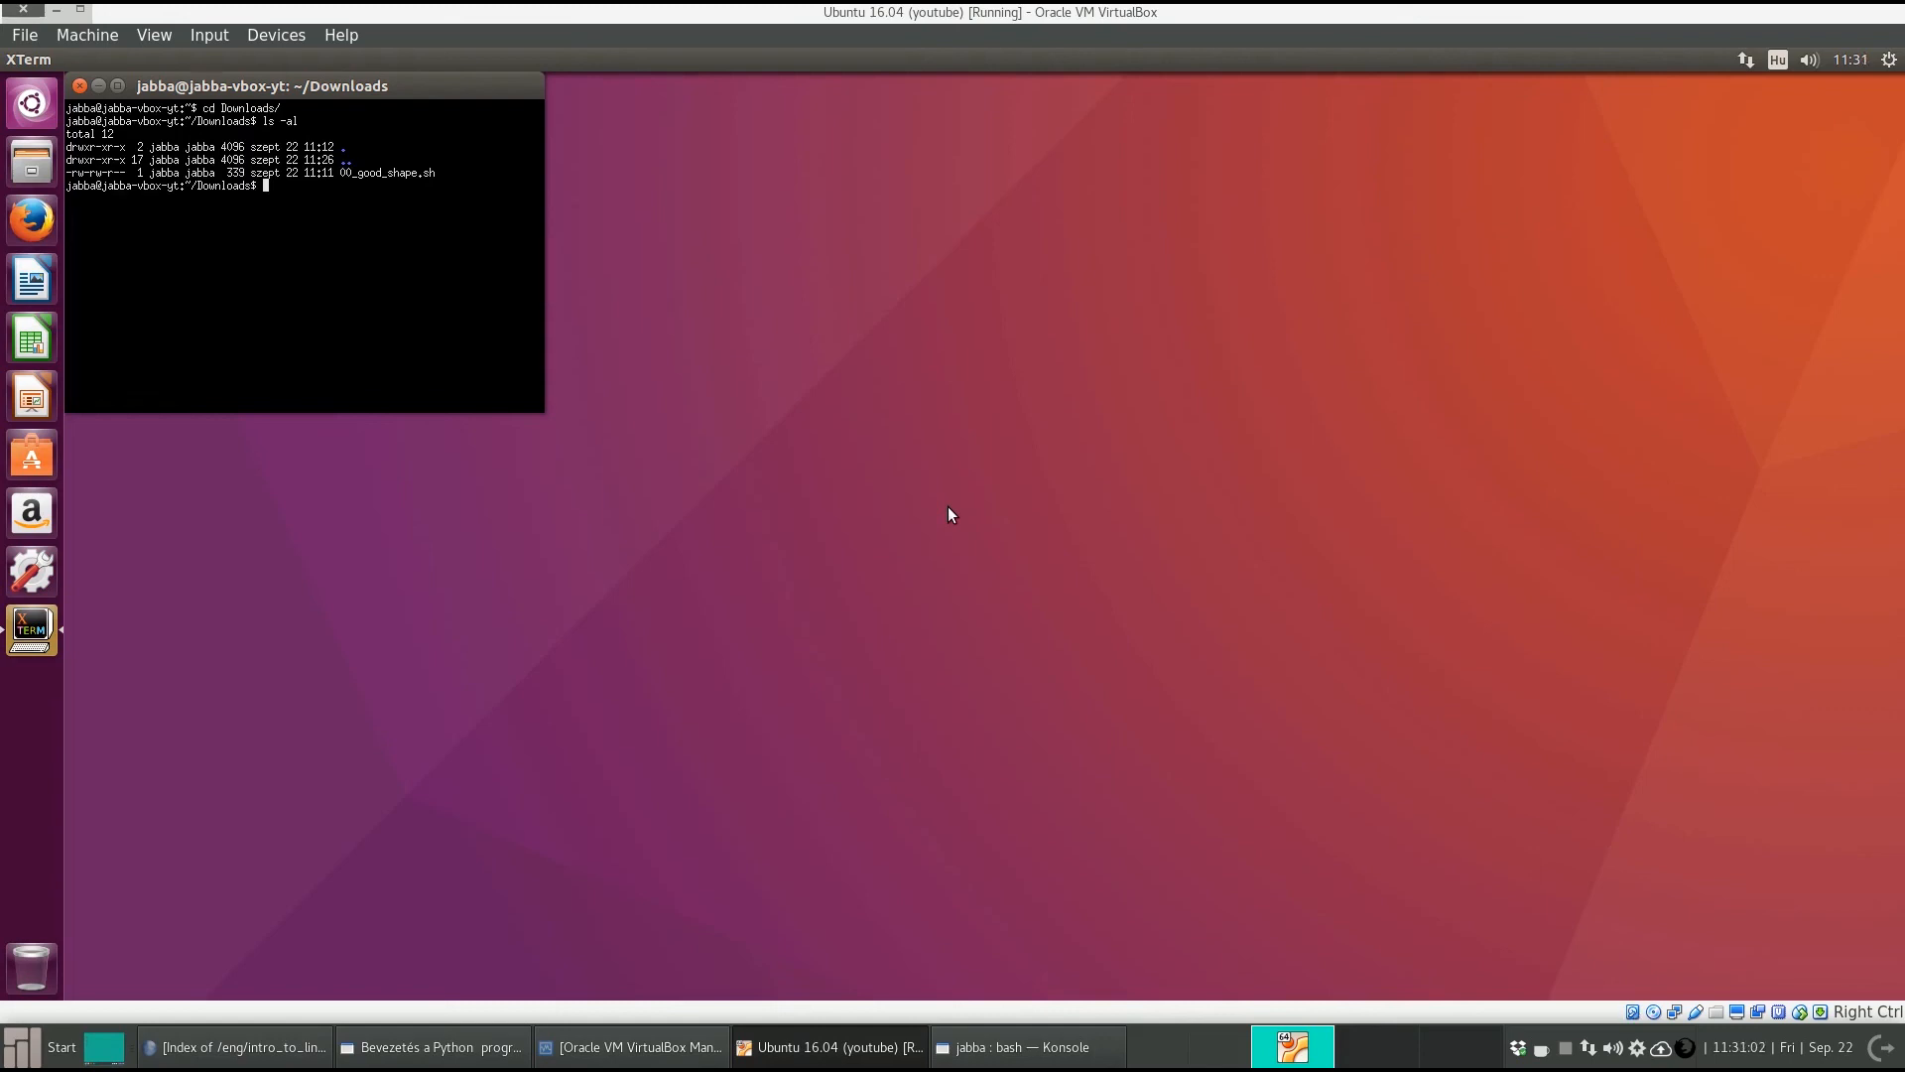
{"action": "key", "text": "ctrl+d"}
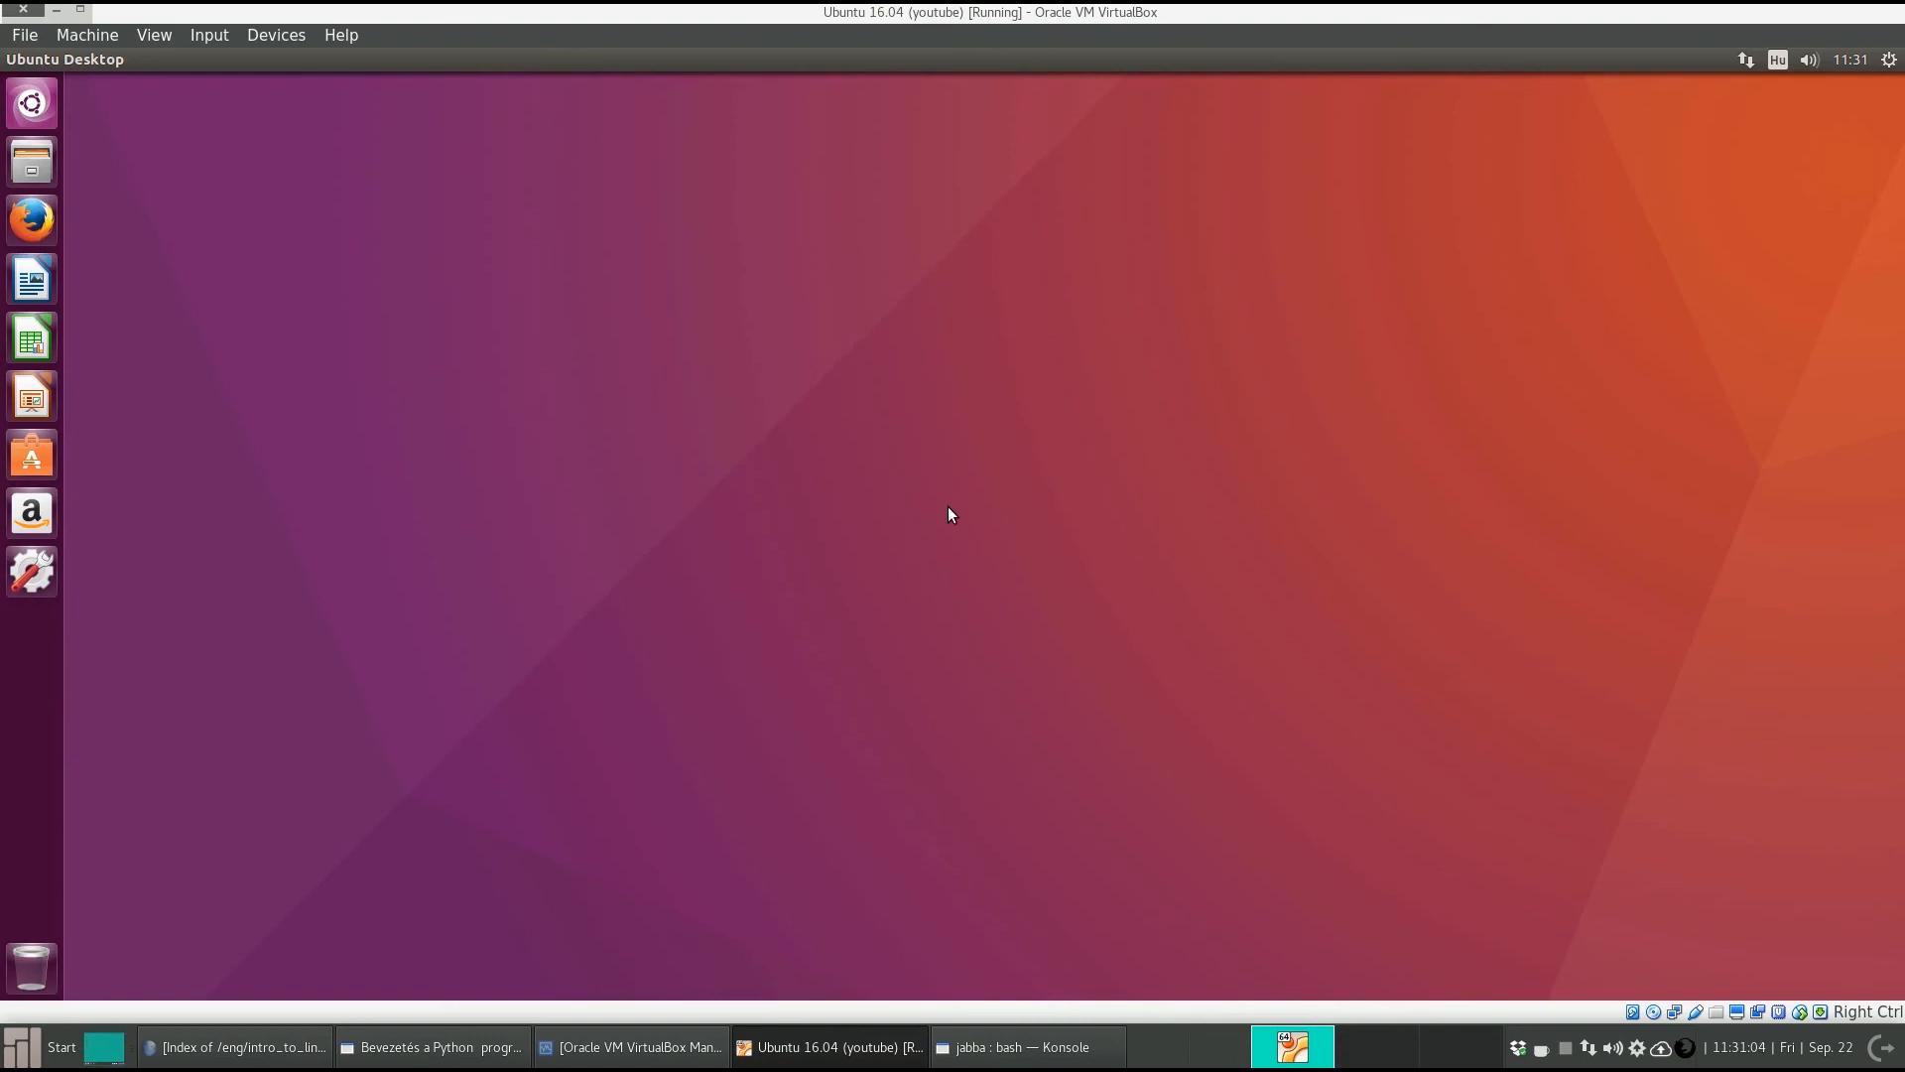